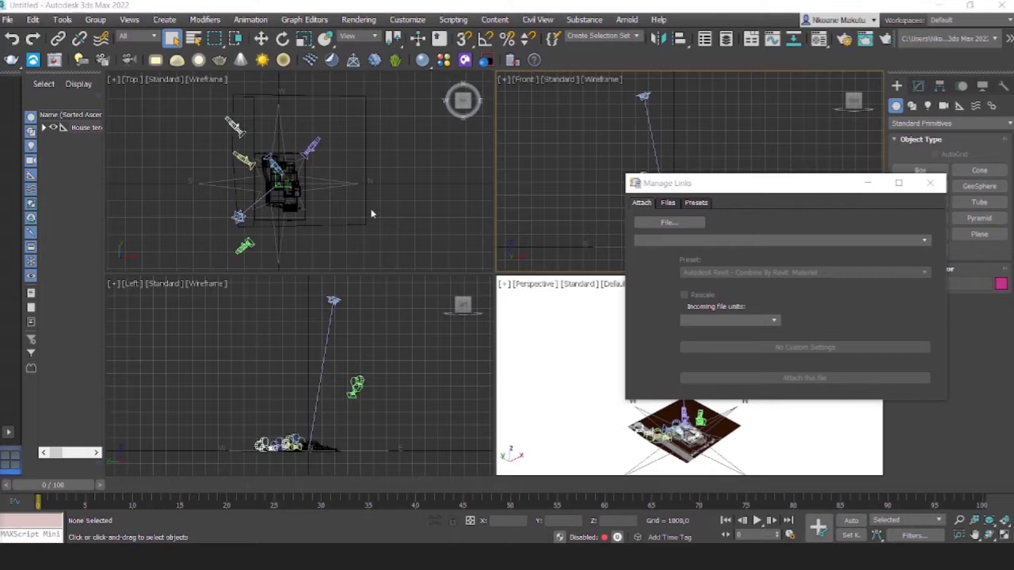
Close the link manager and show the house in one maximized, angled viewport with default shading.
{"action": "left_click", "coordinate": [930, 183]}
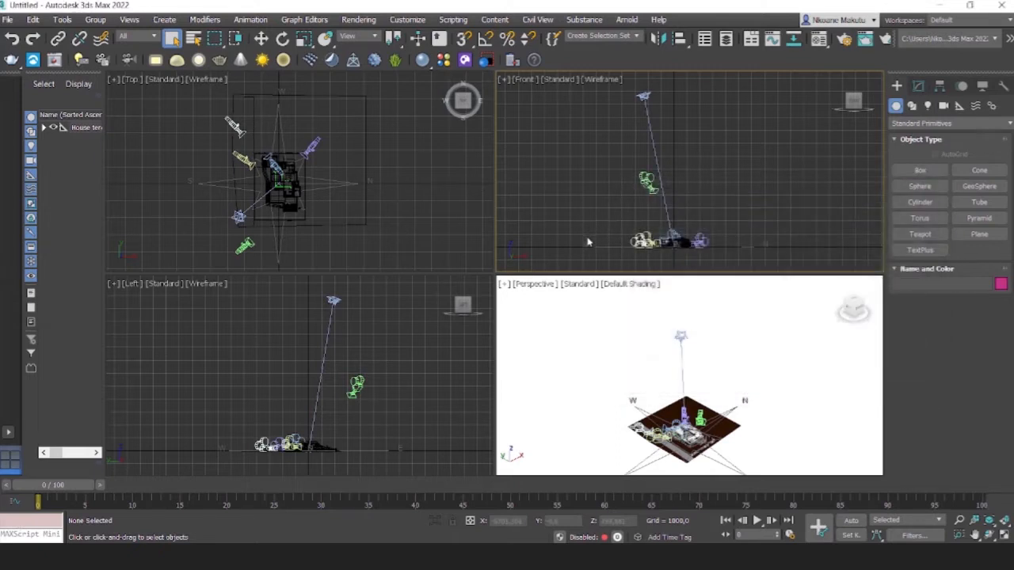
{"action": "left_click", "coordinate": [405, 202]}
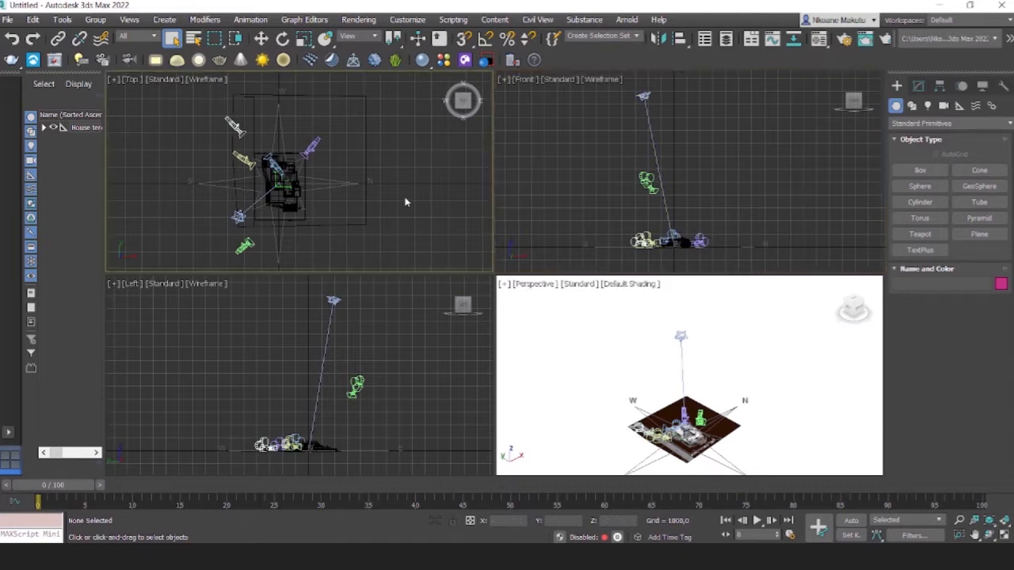
{"action": "left_click", "coordinate": [1004, 535]}
{"action": "middle_click_drag", "start_coordinate": [566, 316], "coordinate": [433, 188], "text": "alt"}
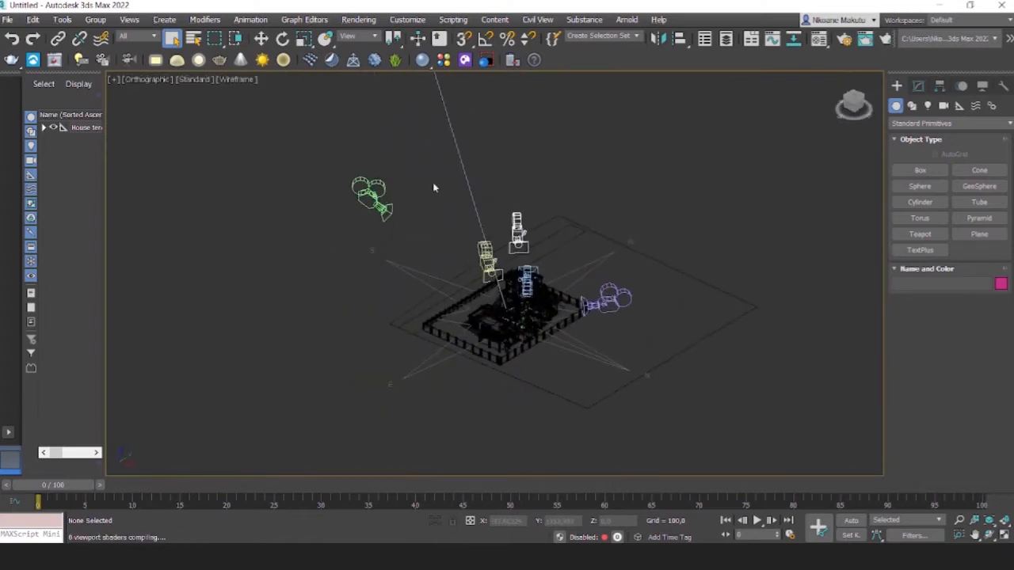
{"action": "left_click", "coordinate": [238, 80]}
{"action": "left_click", "coordinate": [261, 94]}
Examine the imported house from several angles and distances, including its roofs, pergola balcony, gate and street fence.
{"action": "middle_click_drag", "start_coordinate": [574, 388], "coordinate": [570, 262], "text": "alt"}
{"action": "scroll", "coordinate": [570, 261], "scroll_direction": "up", "scroll_amount": 8}
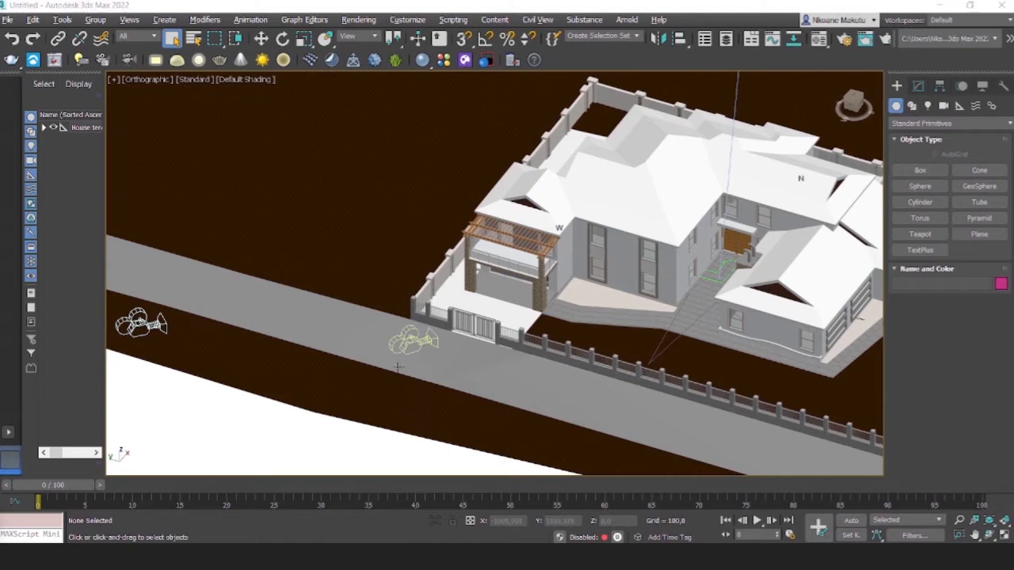
{"action": "middle_click_drag", "start_coordinate": [399, 367], "coordinate": [362, 368]}
{"action": "mouse_move", "coordinate": [455, 357]}
{"action": "middle_mouse_down"}
{"action": "mouse_move", "coordinate": [442, 383]}
{"action": "mouse_move", "coordinate": [459, 356]}
{"action": "mouse_move", "coordinate": [476, 358]}
{"action": "middle_mouse_up"}
{"action": "middle_click_drag", "start_coordinate": [555, 411], "coordinate": [508, 384]}
{"action": "middle_click_drag", "start_coordinate": [591, 368], "coordinate": [596, 408], "text": "alt"}
{"action": "scroll", "coordinate": [453, 257], "scroll_direction": "down", "scroll_amount": 6}
{"action": "scroll", "coordinate": [460, 276], "scroll_direction": "up", "scroll_amount": 9}
{"action": "middle_click_drag", "start_coordinate": [460, 276], "coordinate": [671, 259], "text": "alt"}
{"action": "middle_click_drag", "start_coordinate": [337, 275], "coordinate": [659, 305], "text": "alt"}
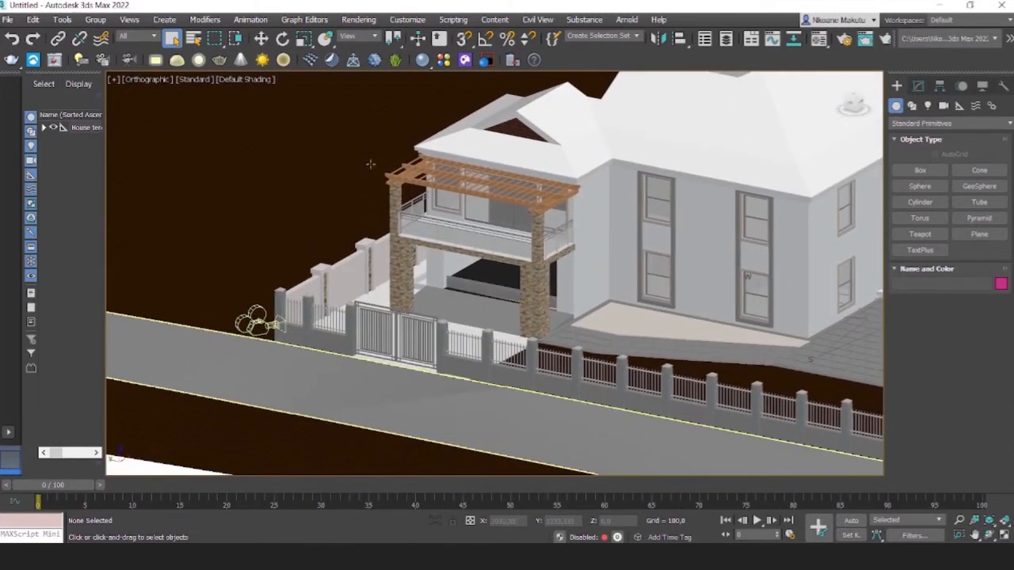
Switch the maximized viewport to wireframe display.
{"action": "left_click", "coordinate": [244, 80]}
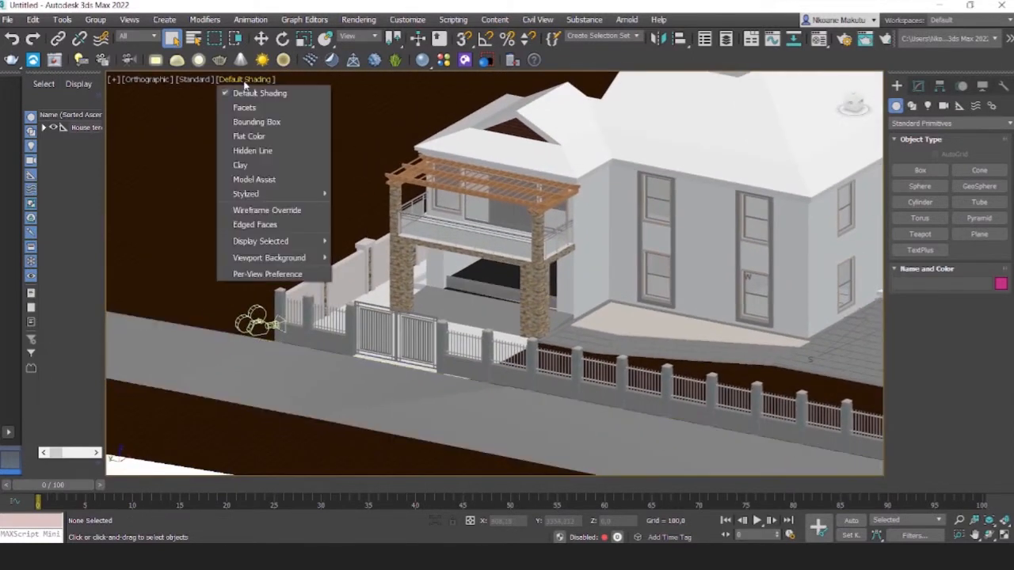
{"action": "left_click", "coordinate": [272, 210]}
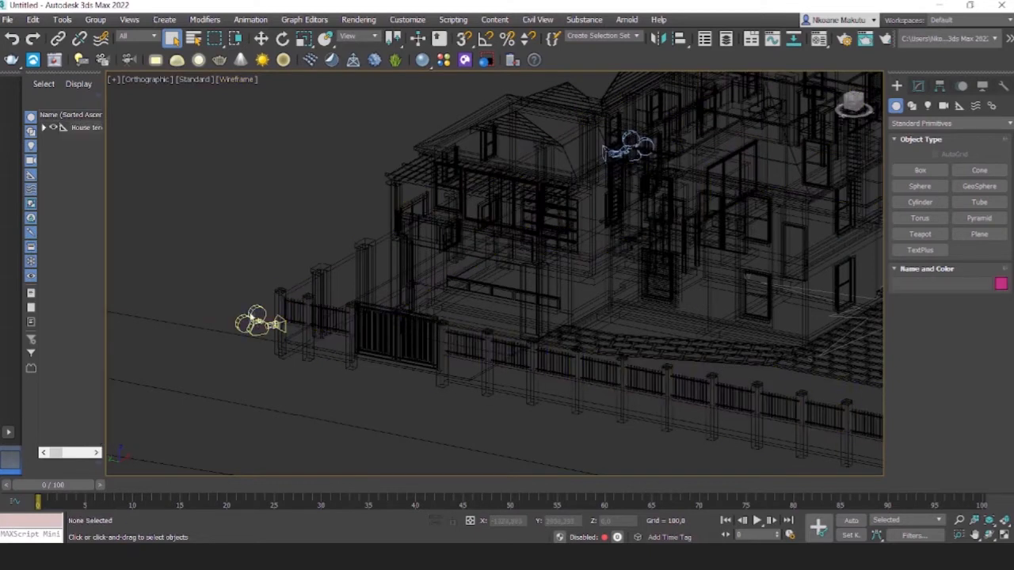
{"action": "right_click", "coordinate": [248, 313]}
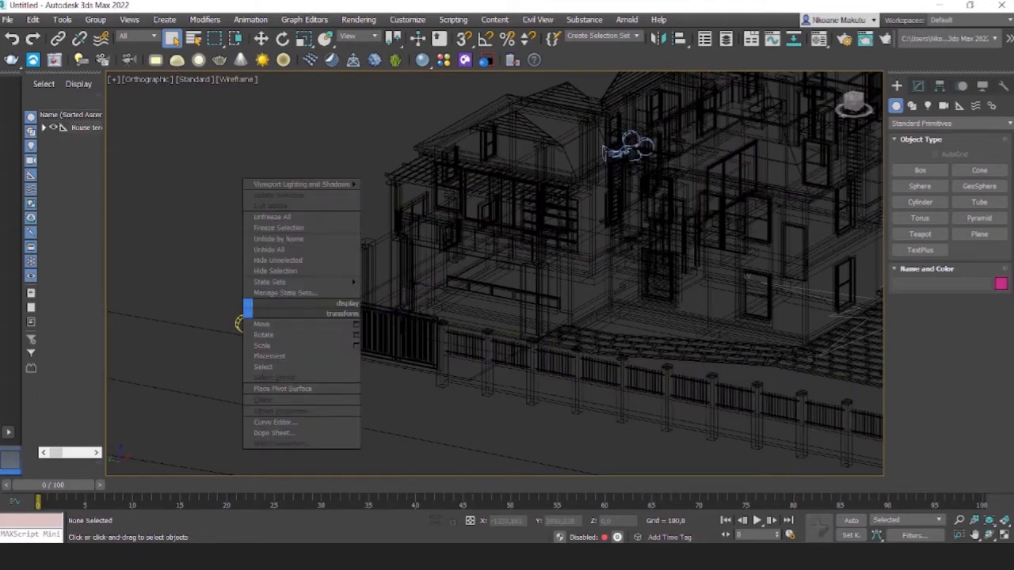
{"action": "left_click", "coordinate": [101, 505]}
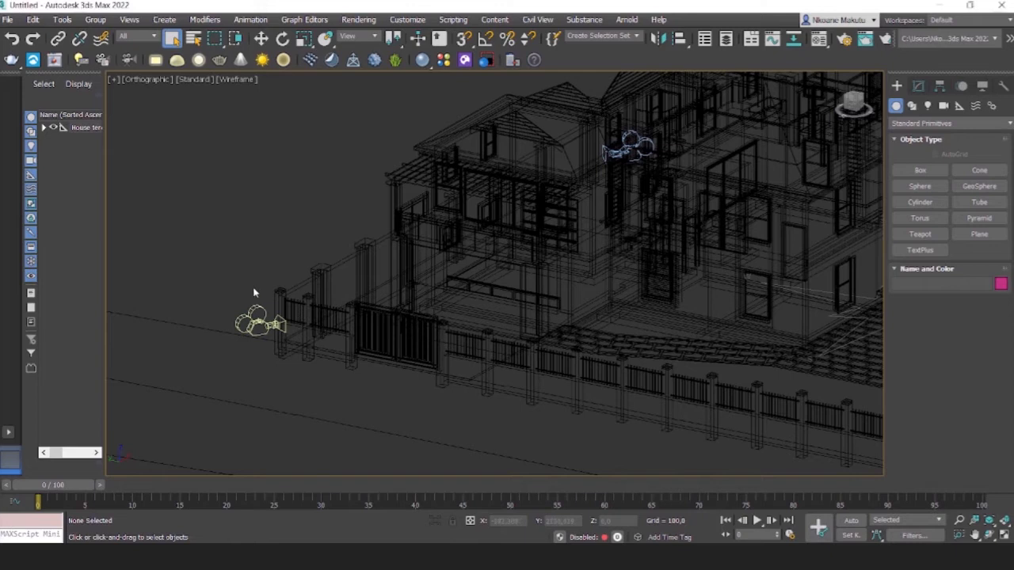
Select the camera near the gate together with all similar cameras and delete them.
{"action": "middle_click_drag", "start_coordinate": [253, 289], "coordinate": [308, 277]}
{"action": "left_click", "coordinate": [319, 308]}
{"action": "right_click", "coordinate": [304, 295]}
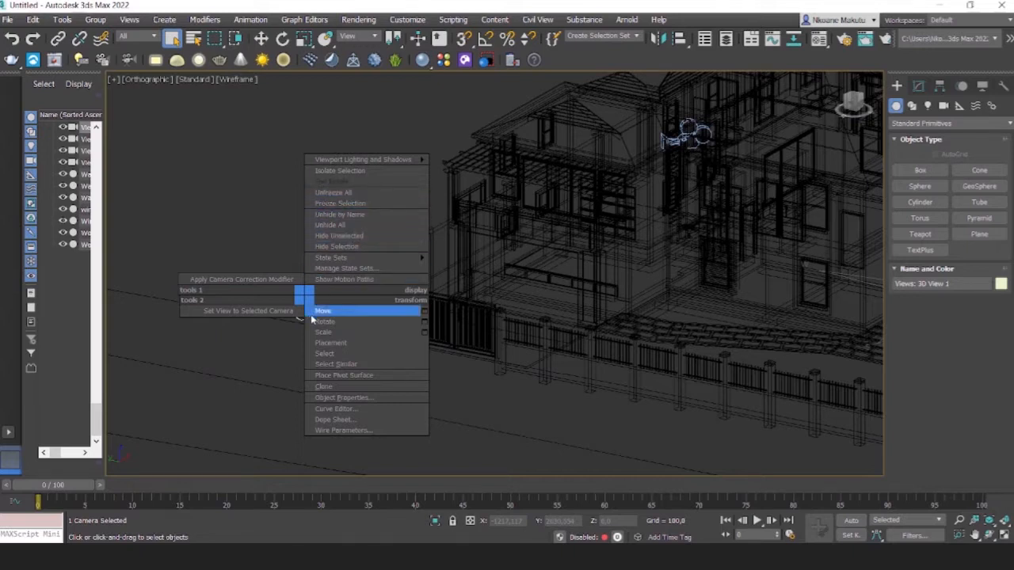
{"action": "left_click", "coordinate": [337, 364]}
{"action": "scroll", "coordinate": [339, 367], "scroll_direction": "down", "scroll_amount": 4}
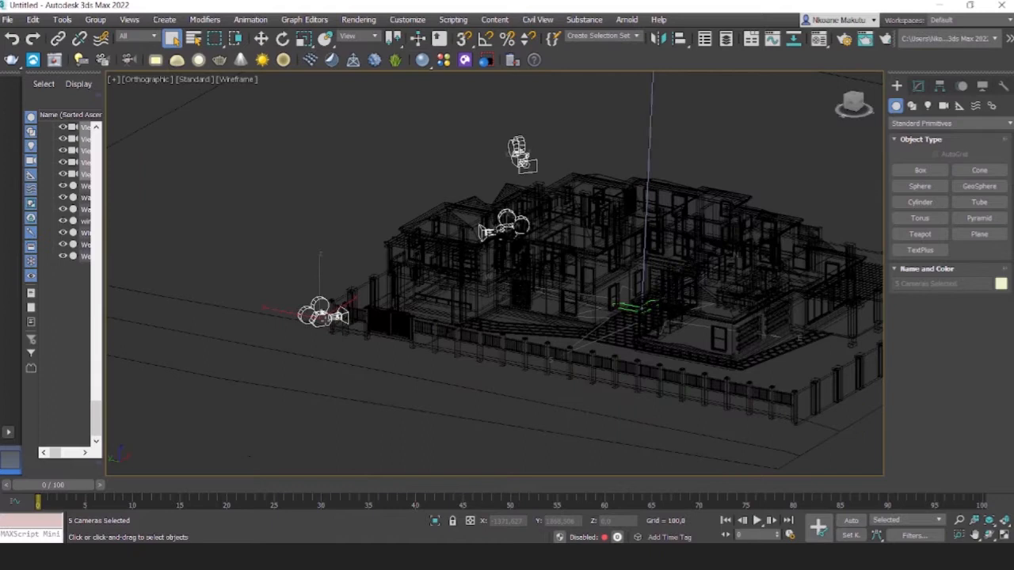
{"action": "key", "text": "Delete"}
Delete the imported sun light above the house.
{"action": "scroll", "coordinate": [325, 324], "scroll_direction": "down", "scroll_amount": 5}
{"action": "left_click", "coordinate": [562, 202]}
{"action": "key", "text": "Delete"}
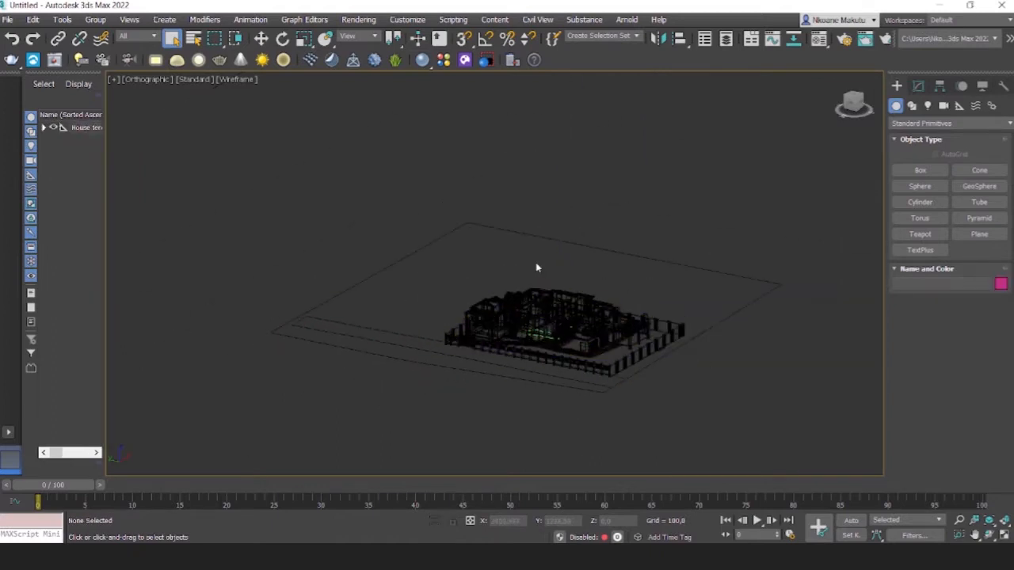
{"action": "middle_click_drag", "start_coordinate": [536, 268], "coordinate": [472, 280]}
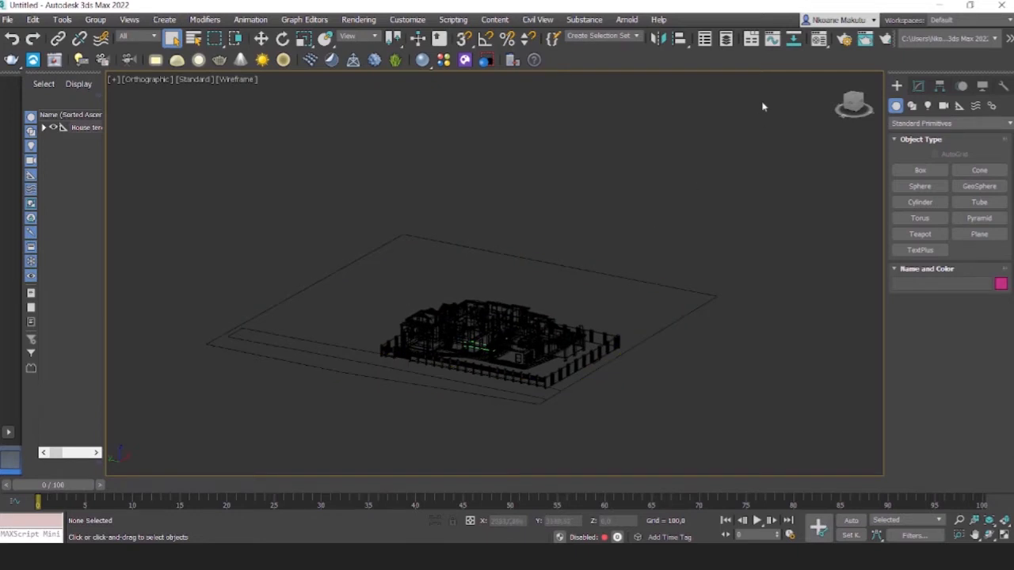
Set the scene's production renderer to V-Ray 5, update 2.1.
{"action": "left_click", "coordinate": [843, 39]}
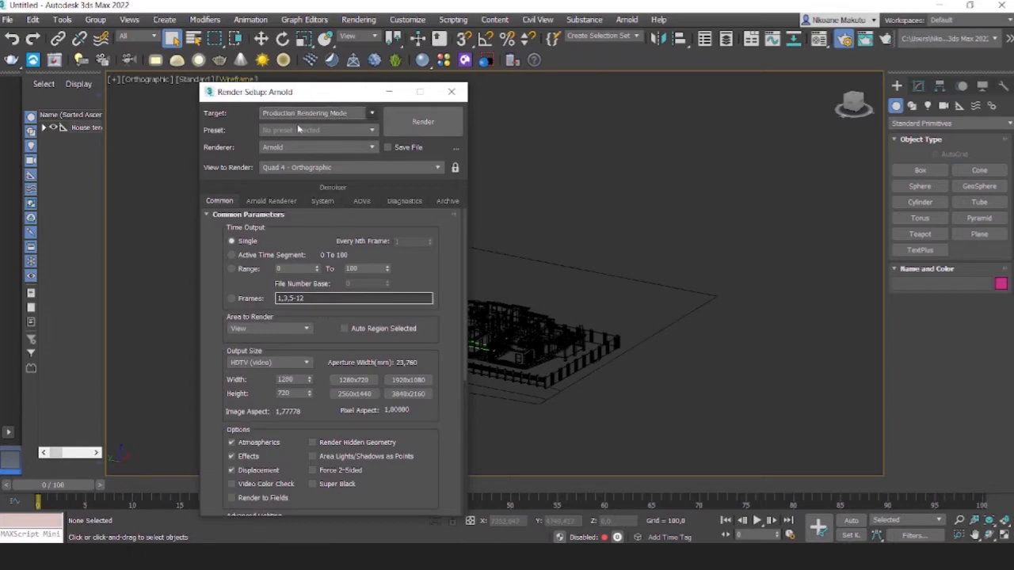
{"action": "left_click", "coordinate": [301, 147]}
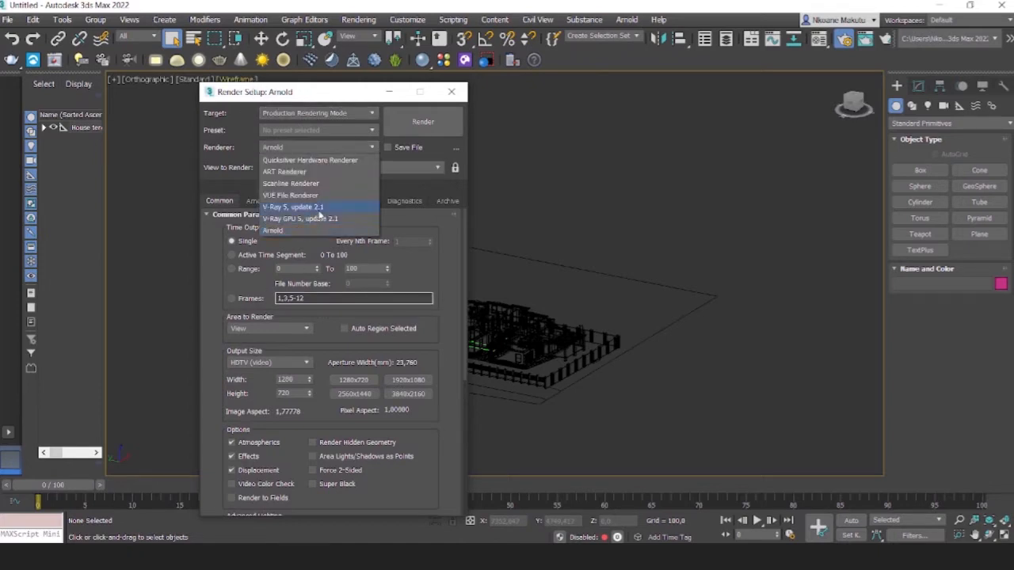
{"action": "left_click", "coordinate": [301, 207]}
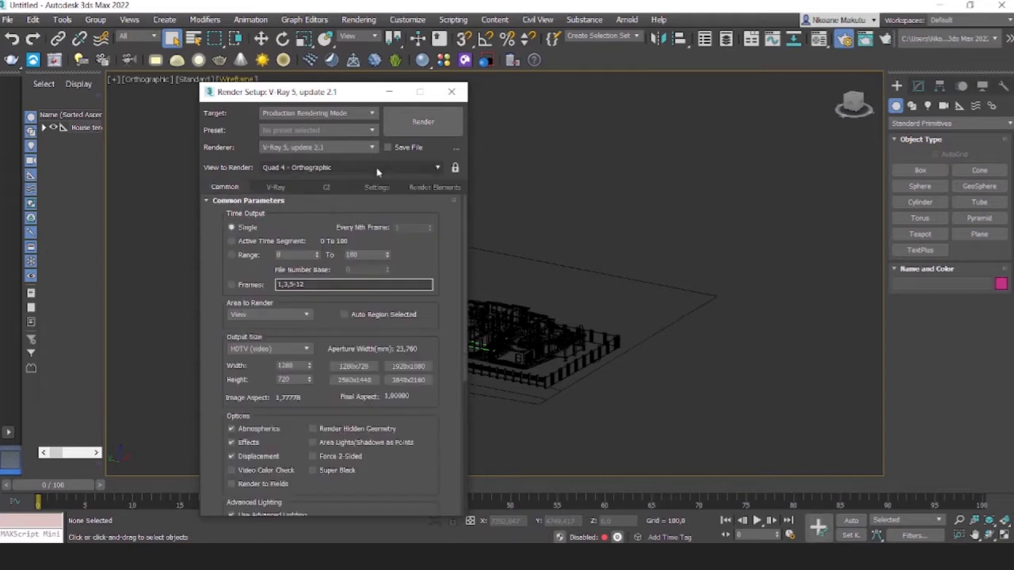
{"action": "left_click", "coordinate": [451, 92]}
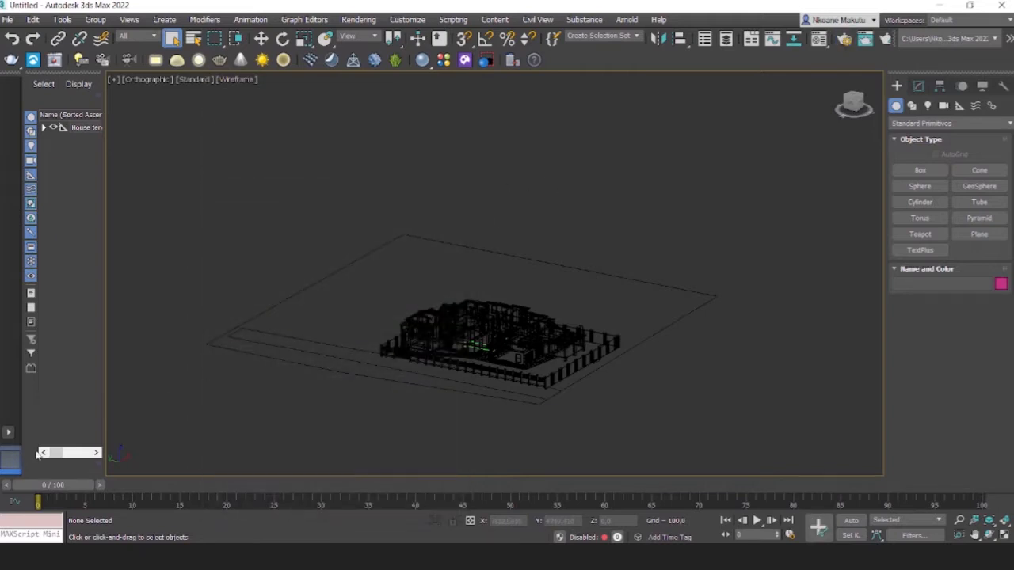
Switch to a layout of two side-by-side viewports and frame the house in the top and front views.
{"action": "left_click", "coordinate": [7, 434]}
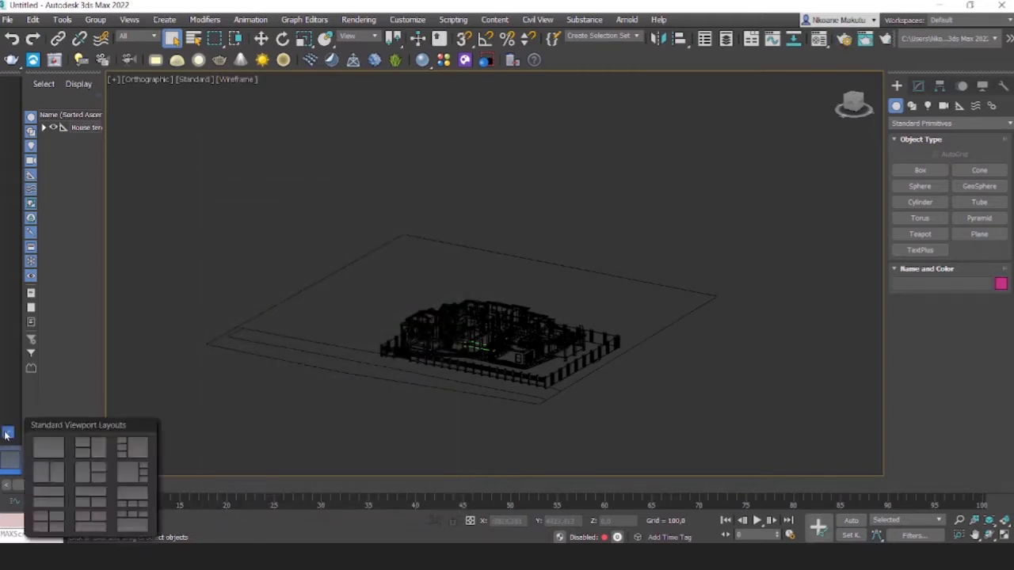
{"action": "left_click", "coordinate": [49, 473]}
{"action": "scroll", "coordinate": [286, 406], "scroll_direction": "down", "scroll_amount": 5}
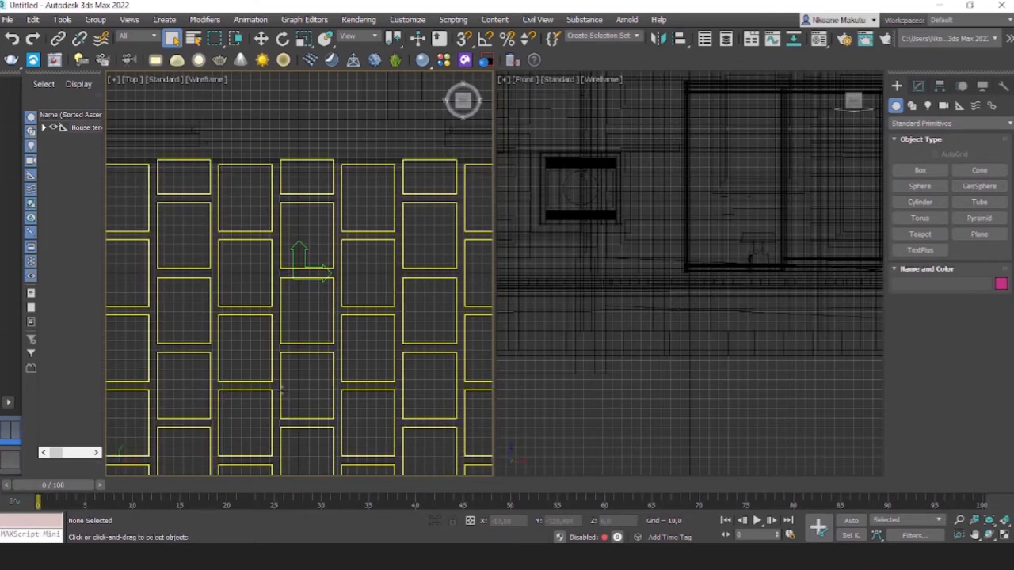
{"action": "scroll", "coordinate": [344, 309], "scroll_direction": "down", "scroll_amount": 6}
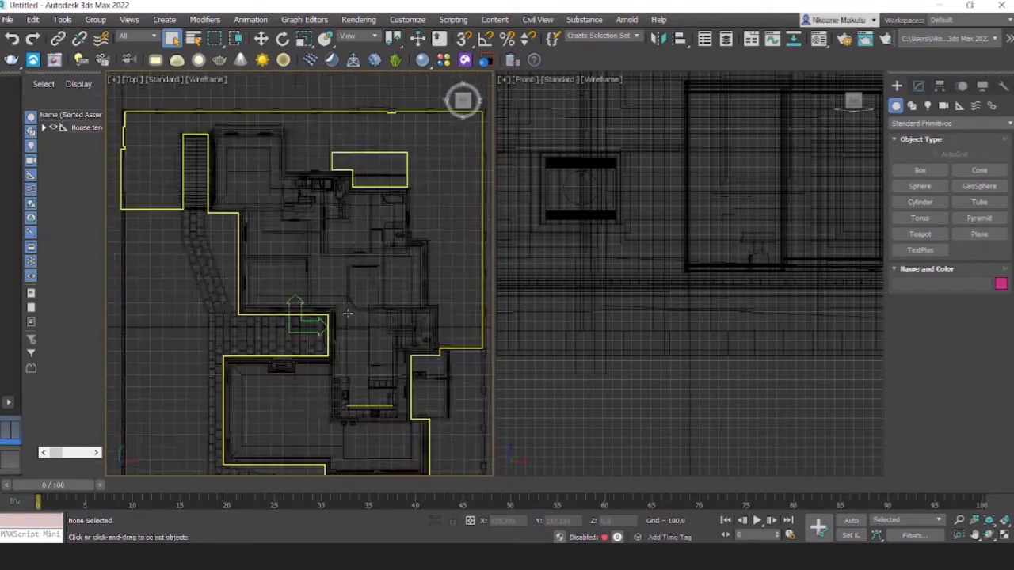
{"action": "left_click", "coordinate": [602, 352]}
{"action": "scroll", "coordinate": [609, 380], "scroll_direction": "down", "scroll_amount": 2}
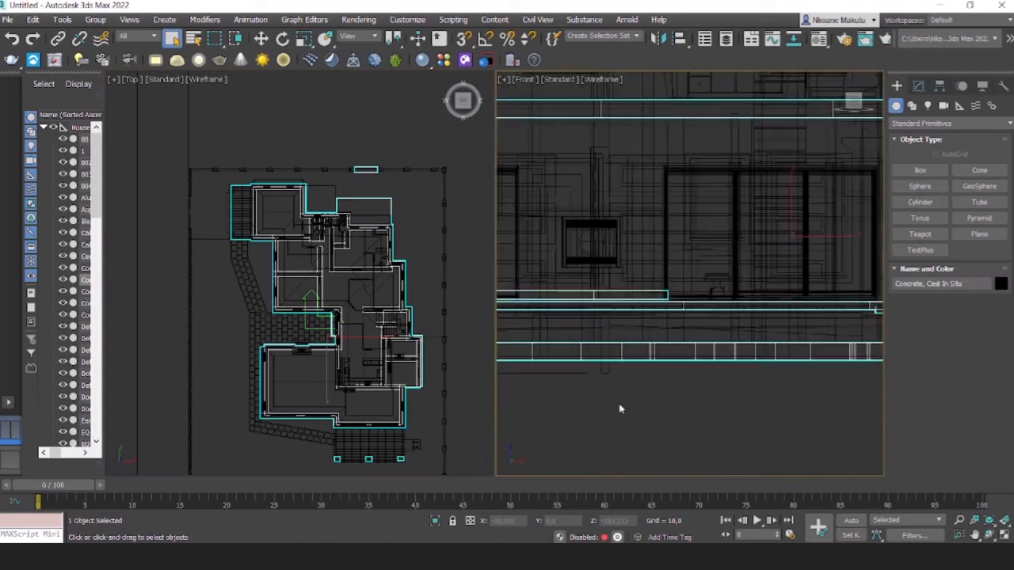
{"action": "left_click", "coordinate": [638, 402]}
{"action": "scroll", "coordinate": [645, 396], "scroll_direction": "down", "scroll_amount": 6}
Create a V-Ray physical camera in the top view, aimed from the street through the gate, with a target distance of about 562.
{"action": "scroll", "coordinate": [331, 270], "scroll_direction": "up", "scroll_amount": 6}
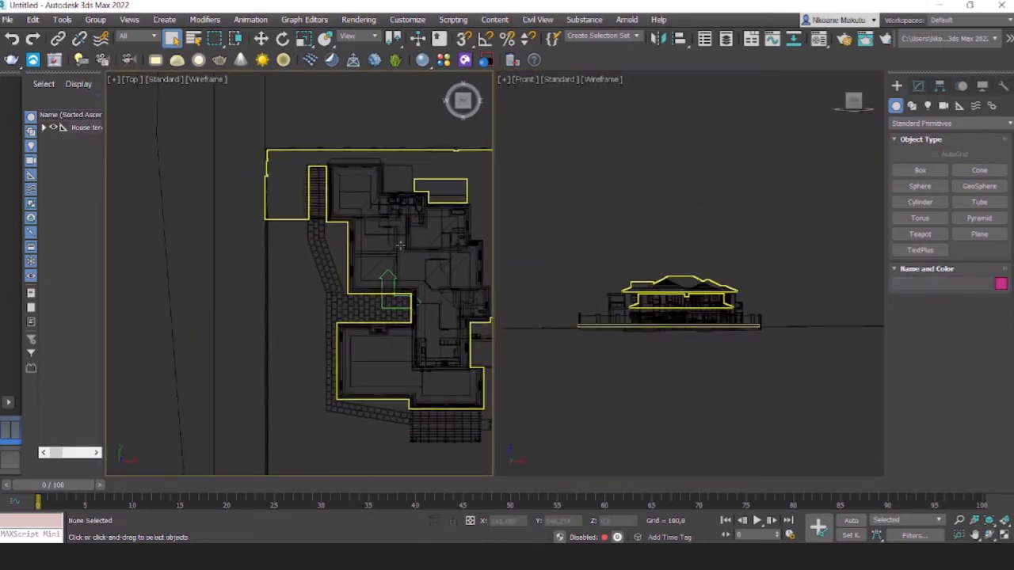
{"action": "middle_click_drag", "start_coordinate": [307, 252], "coordinate": [270, 288]}
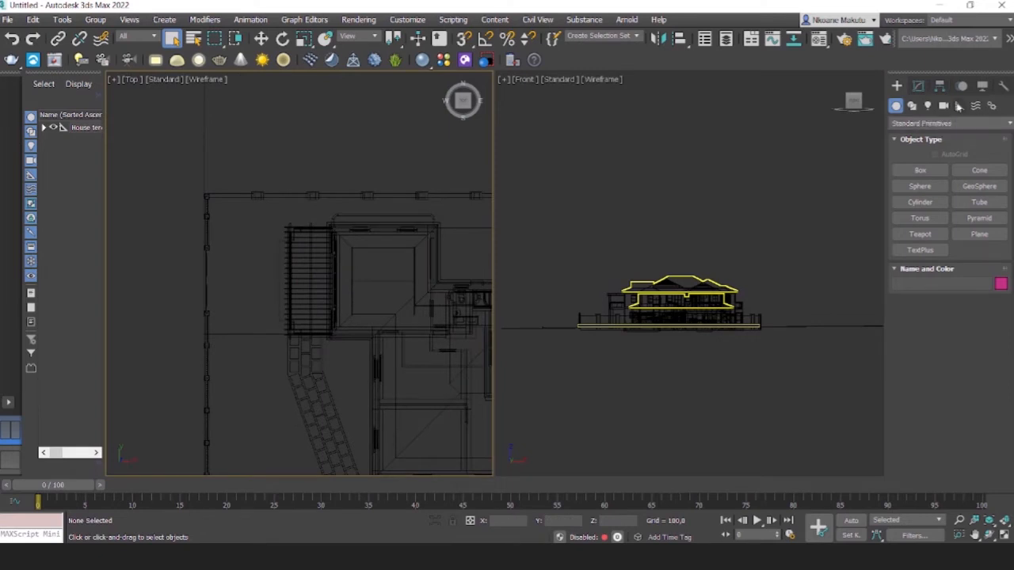
{"action": "left_click", "coordinate": [944, 105]}
{"action": "left_click", "coordinate": [931, 124]}
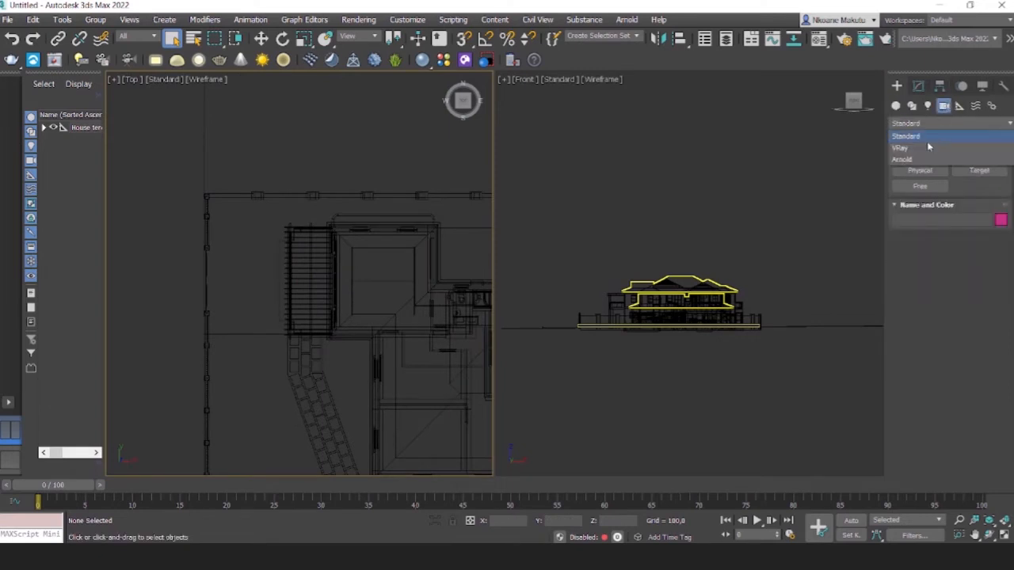
{"action": "left_click", "coordinate": [930, 147]}
{"action": "left_click", "coordinate": [979, 169]}
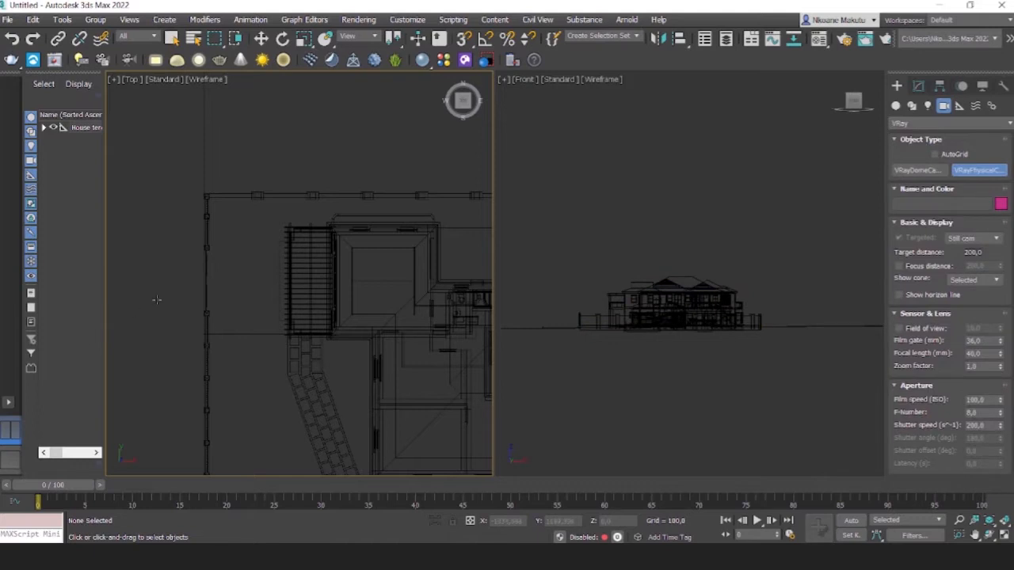
{"action": "middle_click_drag", "start_coordinate": [177, 293], "coordinate": [195, 291]}
{"action": "scroll", "coordinate": [189, 279], "scroll_direction": "up", "scroll_amount": 2}
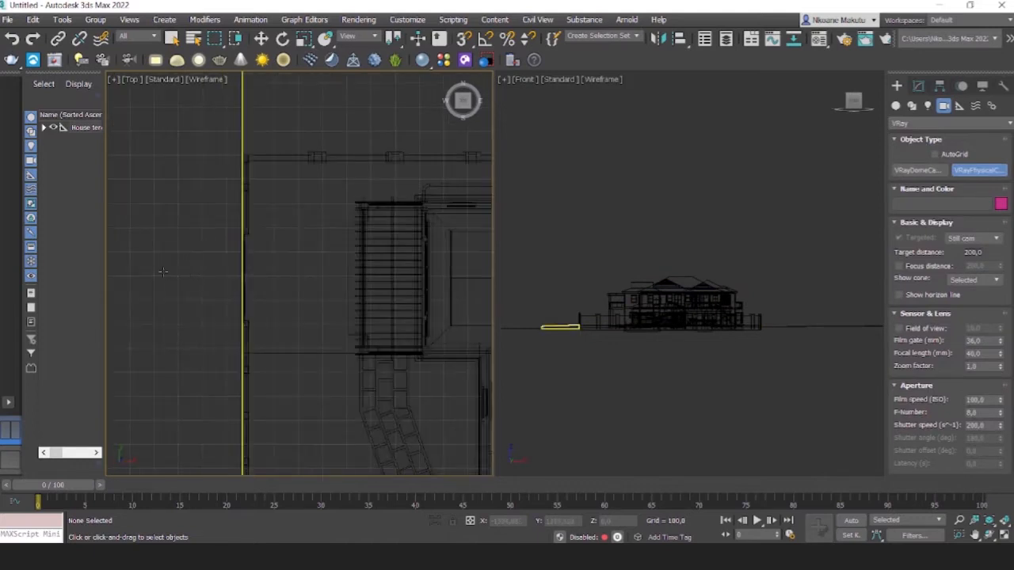
{"action": "left_click_drag", "start_coordinate": [153, 276], "coordinate": [288, 279]}
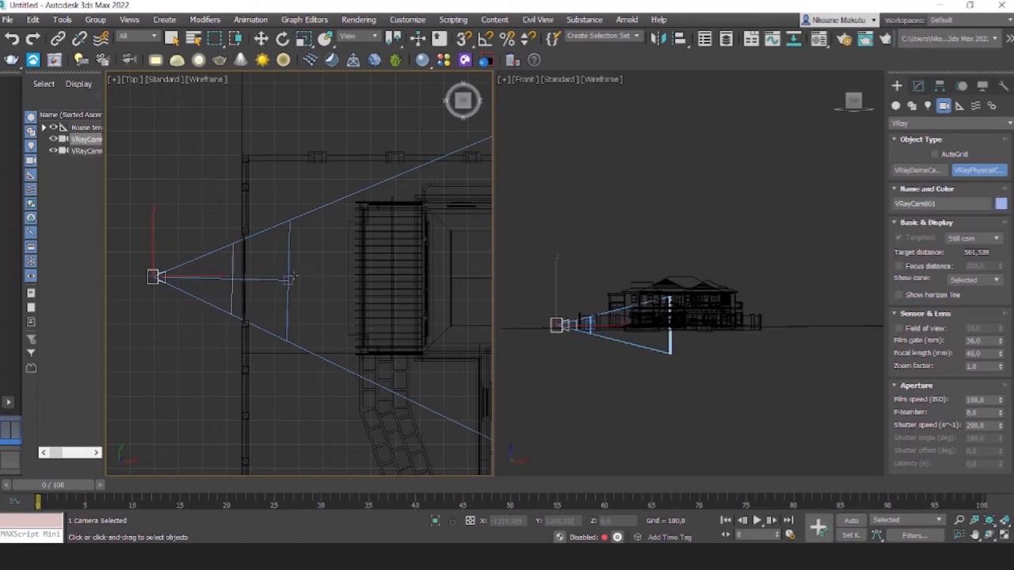
Move the camera's target slightly along Y in the top view so the camera aims straight at the pergola.
{"action": "key", "text": "w"}
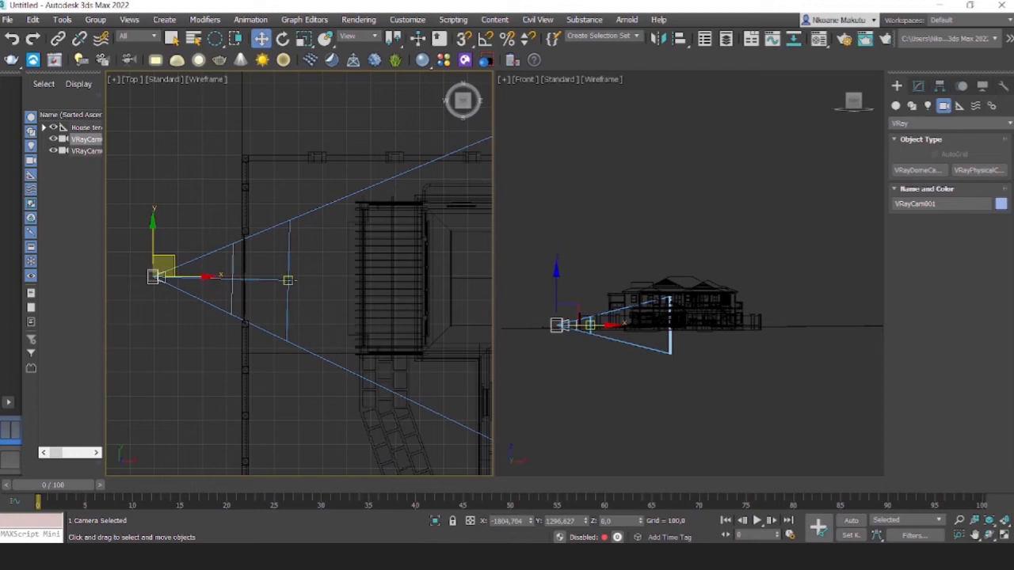
{"action": "left_click", "coordinate": [287, 280]}
{"action": "scroll", "coordinate": [285, 282], "scroll_direction": "up", "scroll_amount": 4}
{"action": "middle_click_drag", "start_coordinate": [284, 284], "coordinate": [415, 308]}
{"action": "left_click_drag", "start_coordinate": [426, 268], "coordinate": [427, 261]}
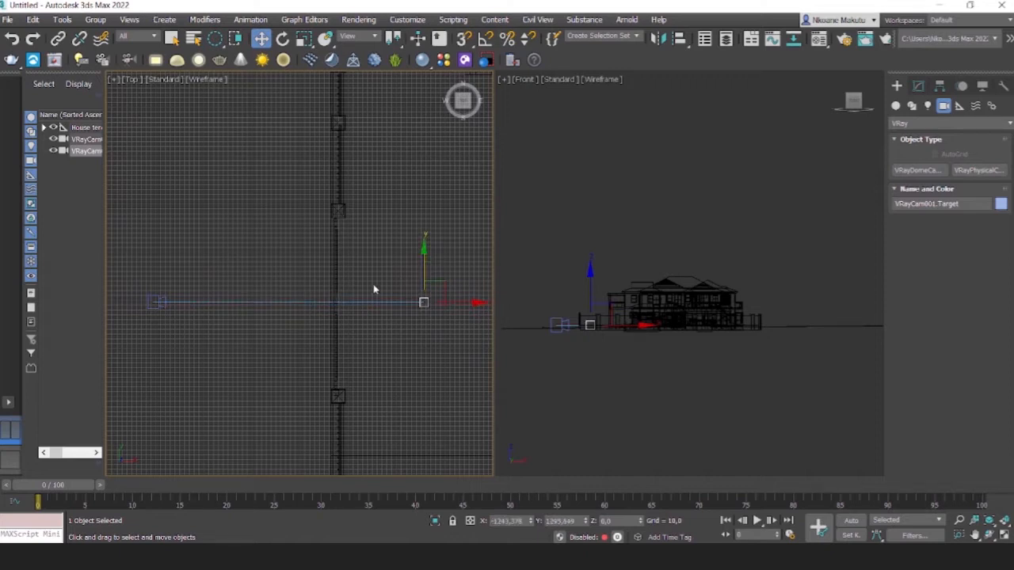
{"action": "scroll", "coordinate": [353, 305], "scroll_direction": "down", "scroll_amount": 3}
{"action": "left_click", "coordinate": [365, 332]}
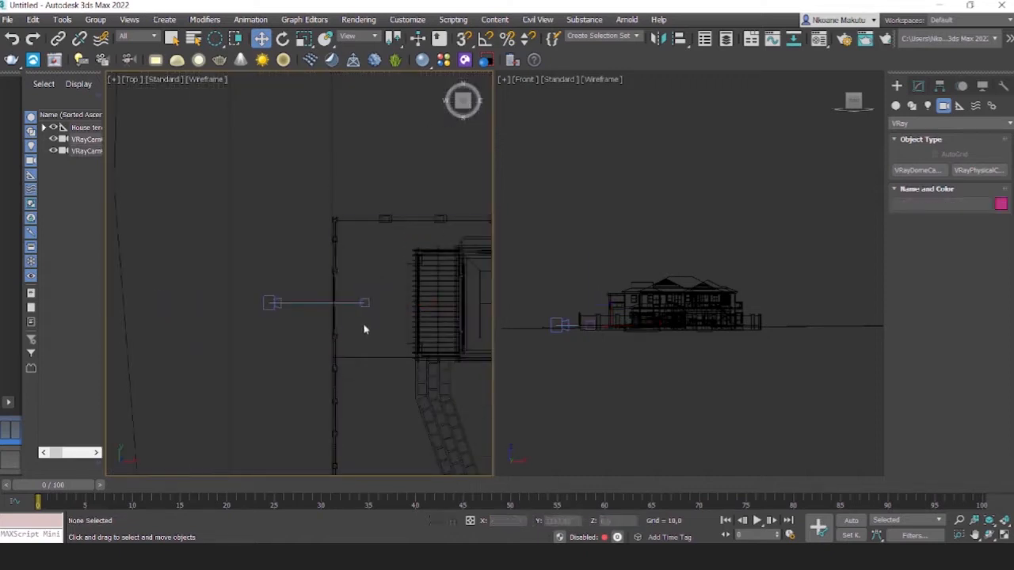
Show the V-Ray camera's view in the front viewport with default shading.
{"action": "middle_click_drag", "start_coordinate": [365, 328], "coordinate": [315, 328]}
{"action": "left_click", "coordinate": [604, 197]}
{"action": "key", "text": "c"}
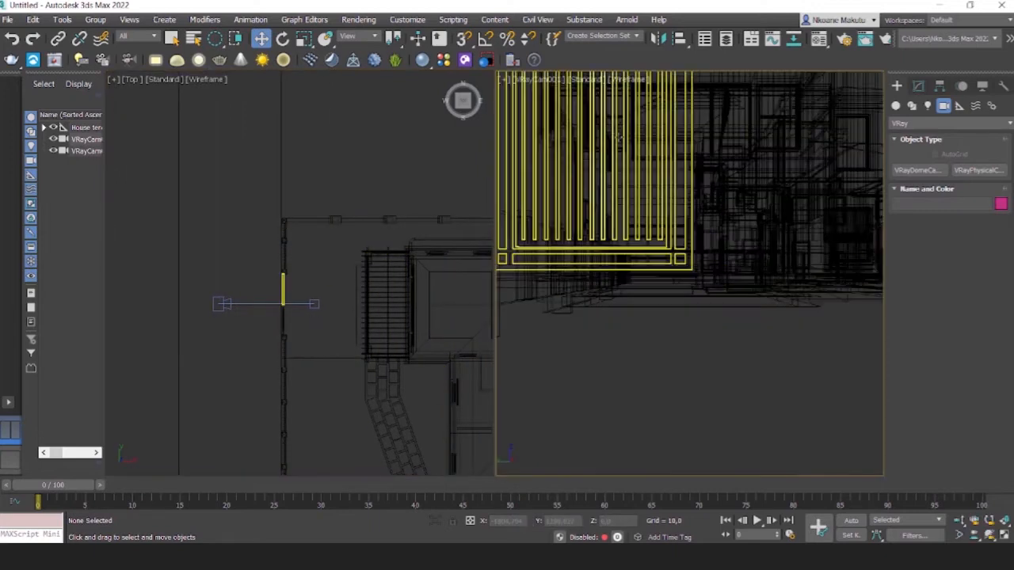
{"action": "left_click", "coordinate": [635, 84]}
{"action": "left_click", "coordinate": [657, 92]}
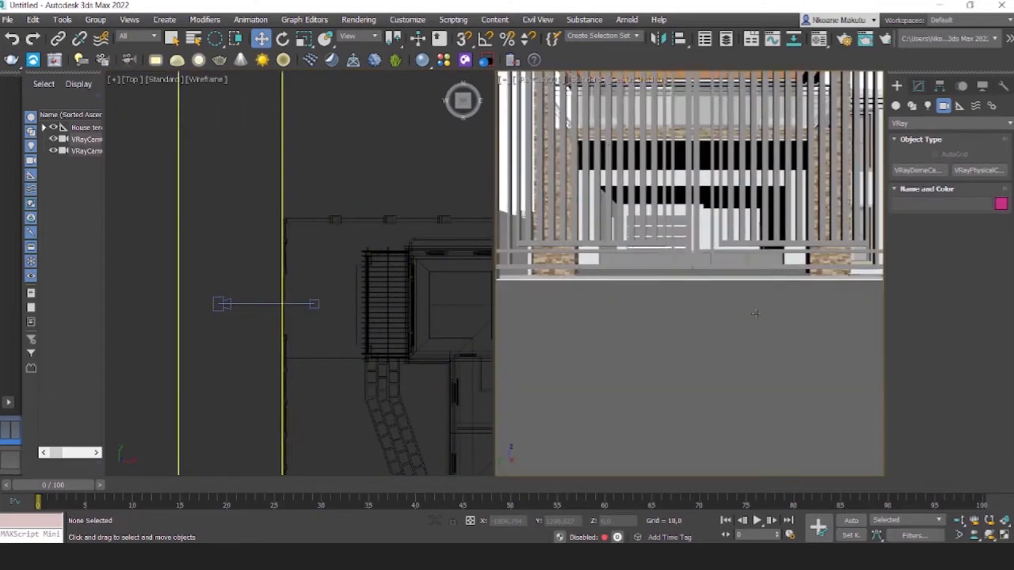
Move the camera and its target back from the gate along X and raise both by about 67 units.
{"action": "left_click", "coordinate": [291, 314]}
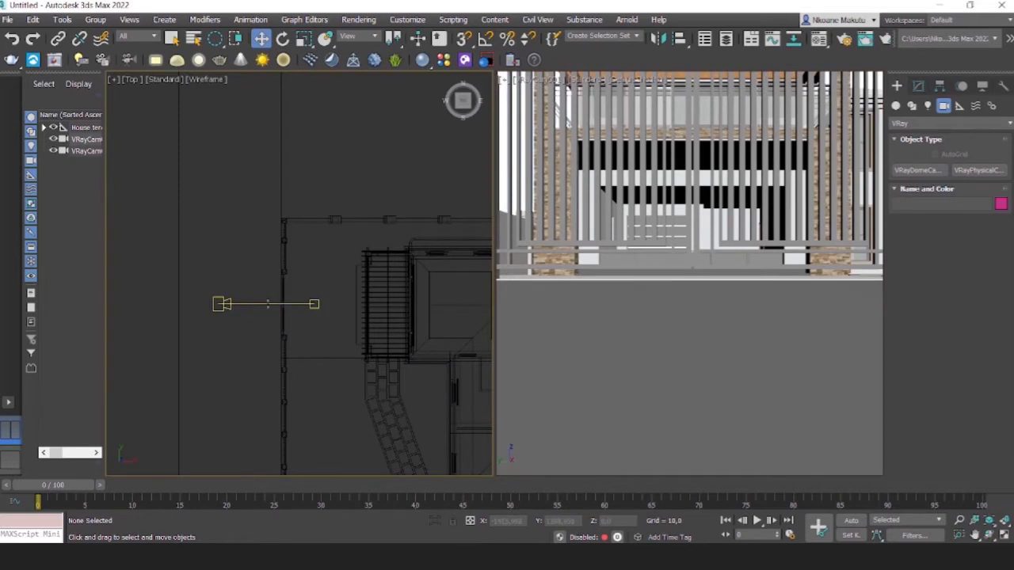
{"action": "left_click", "coordinate": [269, 304]}
{"action": "left_click_drag", "start_coordinate": [416, 303], "coordinate": [376, 303]}
{"action": "left_click_drag", "start_coordinate": [691, 225], "coordinate": [699, 190]}
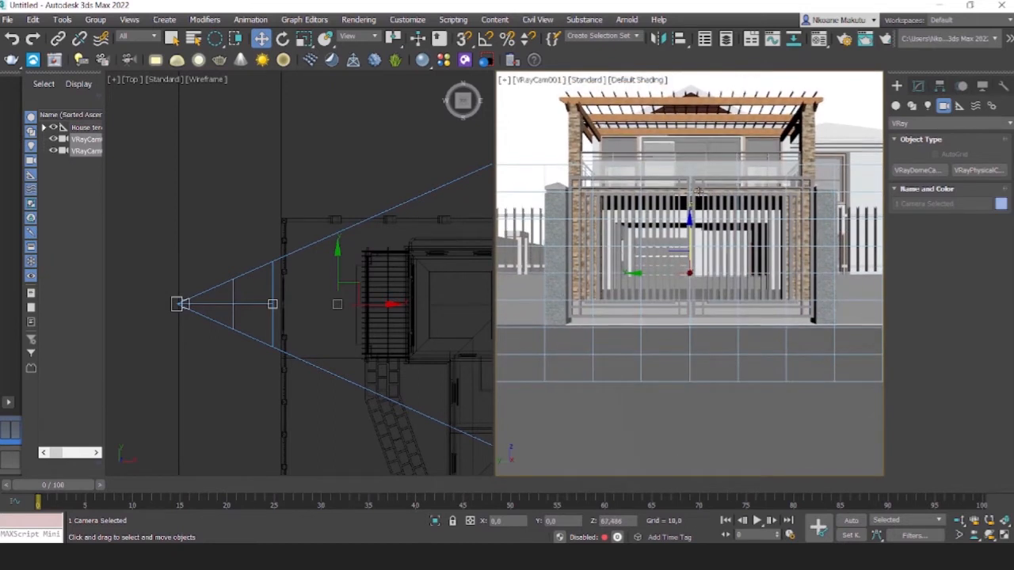
{"action": "left_click", "coordinate": [533, 127]}
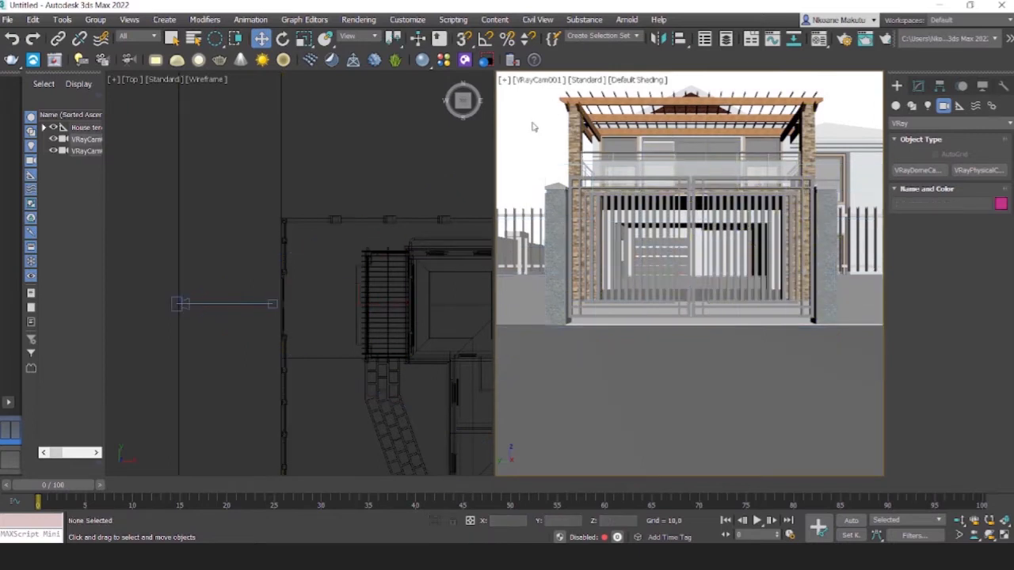
Move the V-Ray camera and its target along X in the top view, slightly closer to the gate.
{"action": "left_click", "coordinate": [225, 305]}
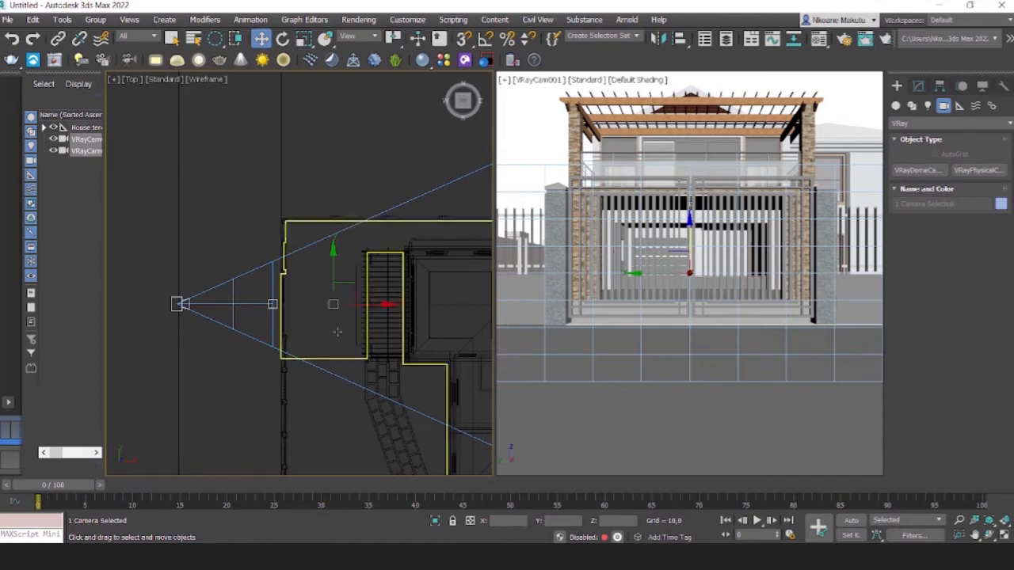
{"action": "middle_click_drag", "start_coordinate": [357, 313], "coordinate": [314, 313]}
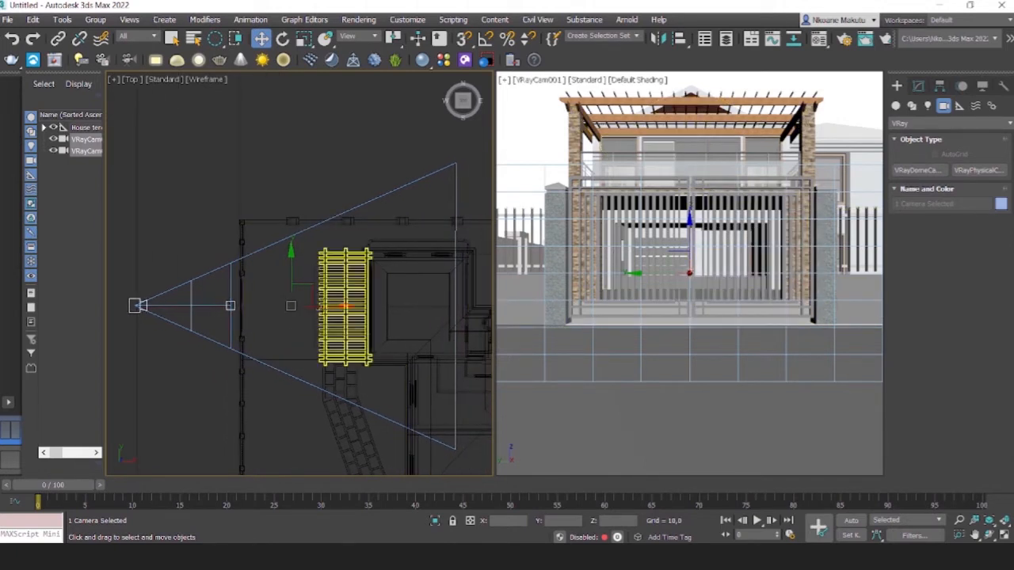
{"action": "left_click_drag", "start_coordinate": [319, 306], "coordinate": [342, 305]}
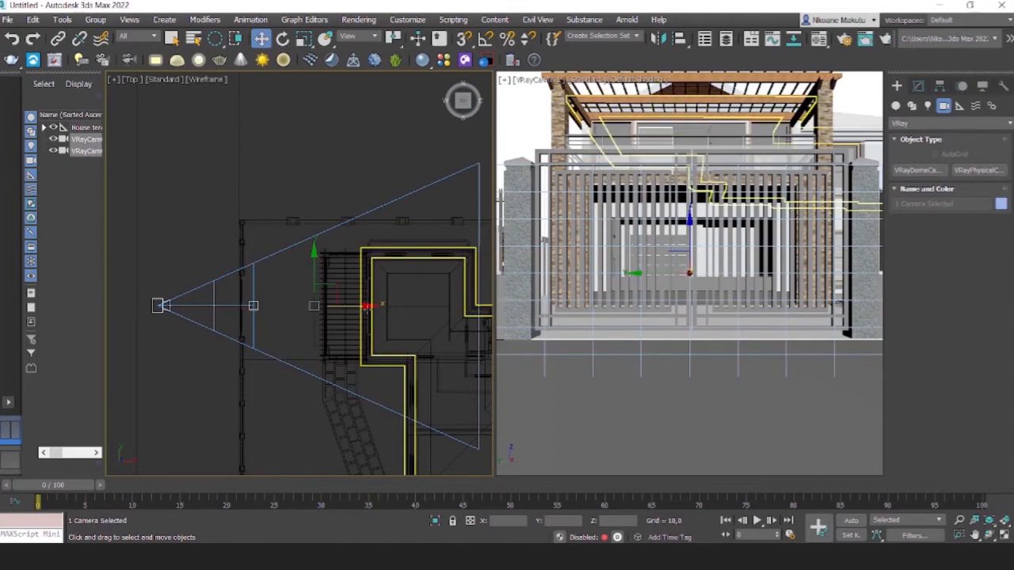
{"action": "left_click_drag", "start_coordinate": [367, 306], "coordinate": [355, 306]}
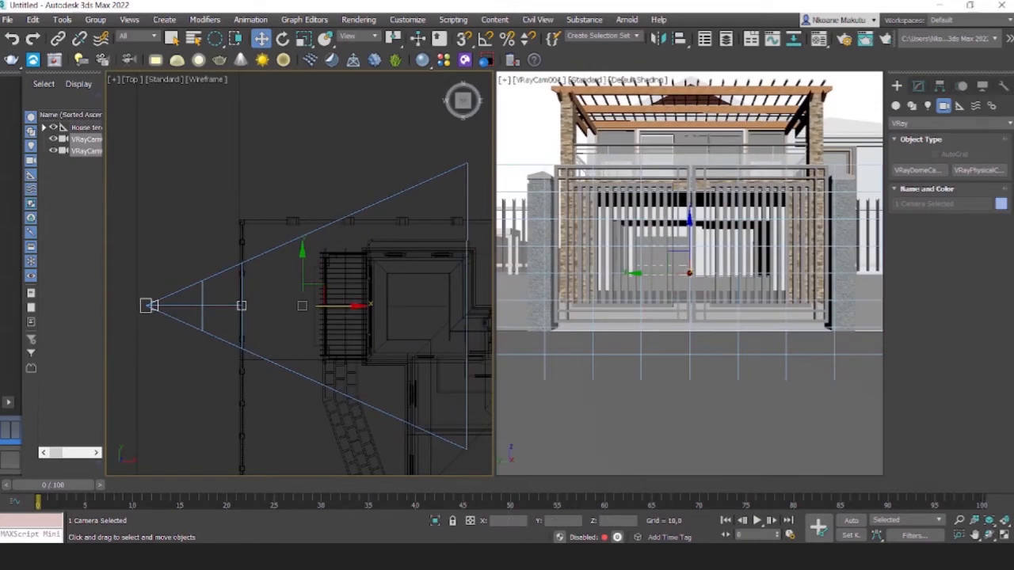
{"action": "left_click", "coordinate": [331, 200]}
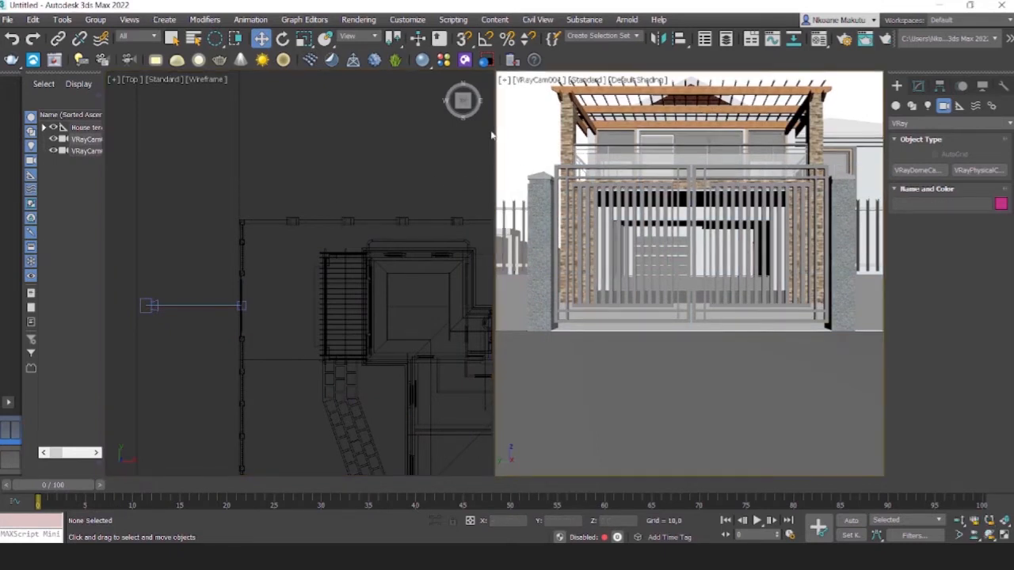
Create a VRayMtl in the first sample slot, select all scene objects, and name the material "Material overide".
{"action": "key", "text": "m"}
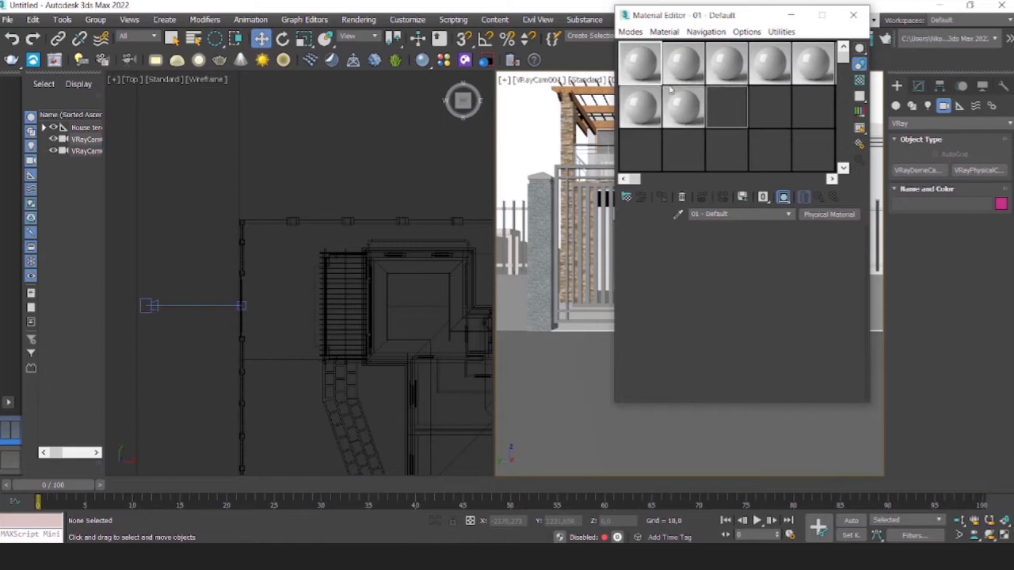
{"action": "left_click_drag", "start_coordinate": [710, 21], "coordinate": [665, 110]}
{"action": "left_click", "coordinate": [422, 61]}
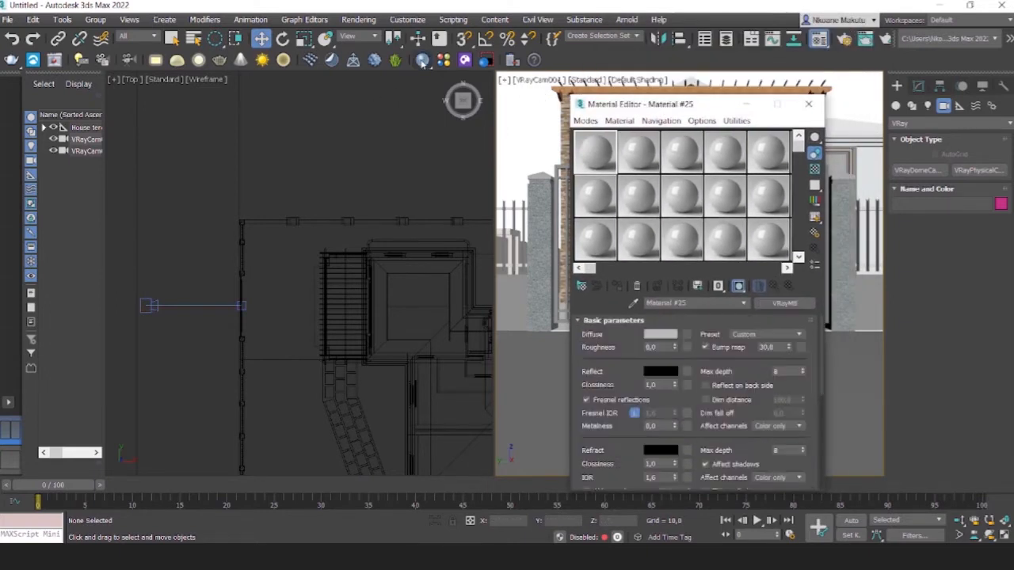
{"action": "left_click_drag", "start_coordinate": [613, 105], "coordinate": [634, 99]}
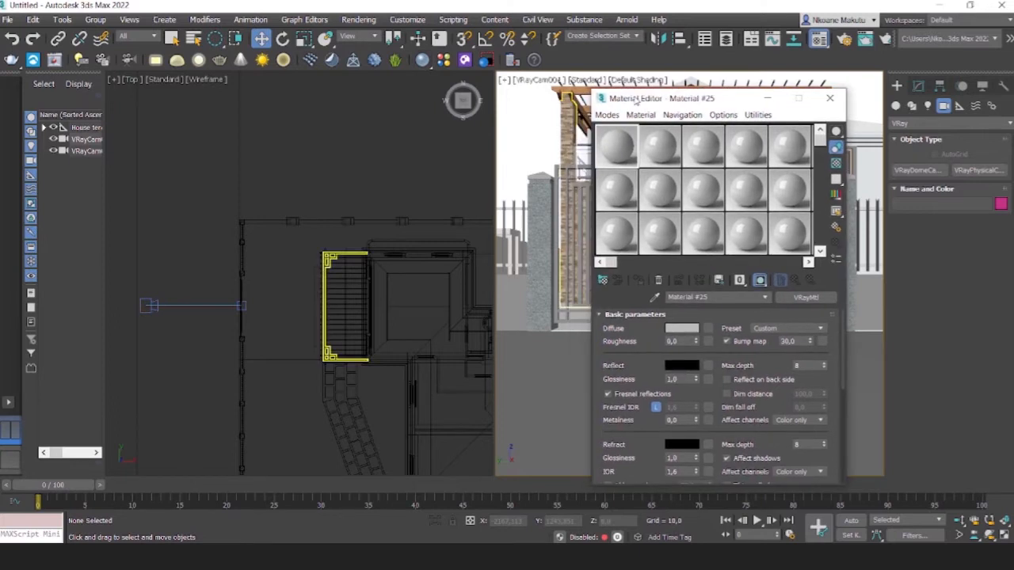
{"action": "key", "text": "ctrl+a"}
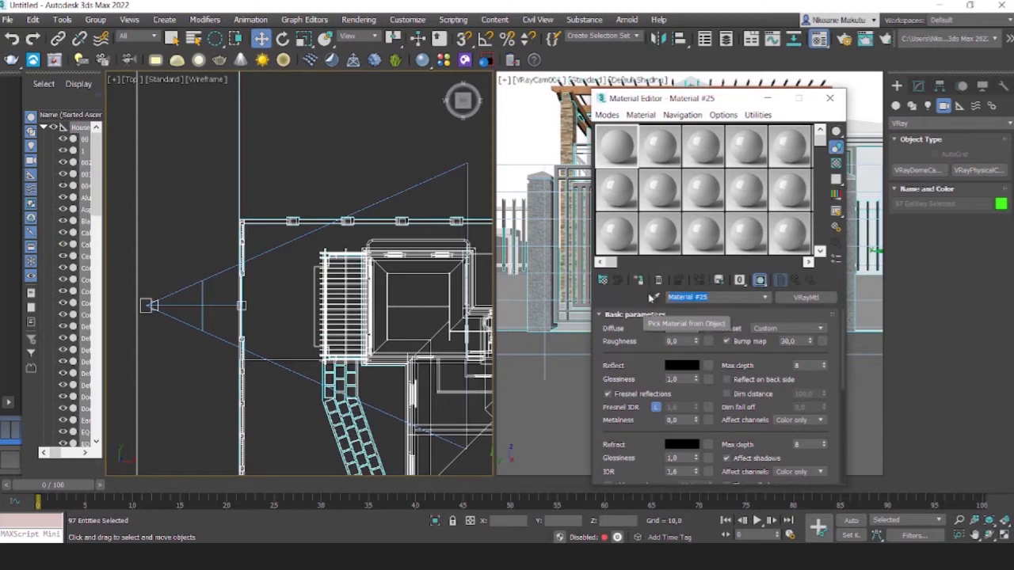
{"action": "type", "text": "Material overide"}
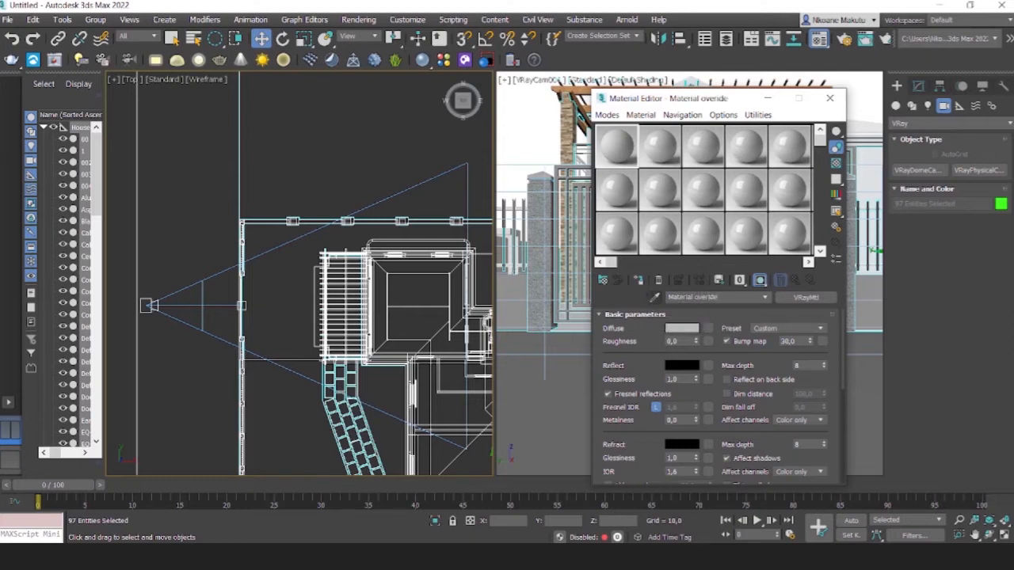
Set the override material's diffuse color to white and assign the material to all selected objects.
{"action": "left_click", "coordinate": [688, 328]}
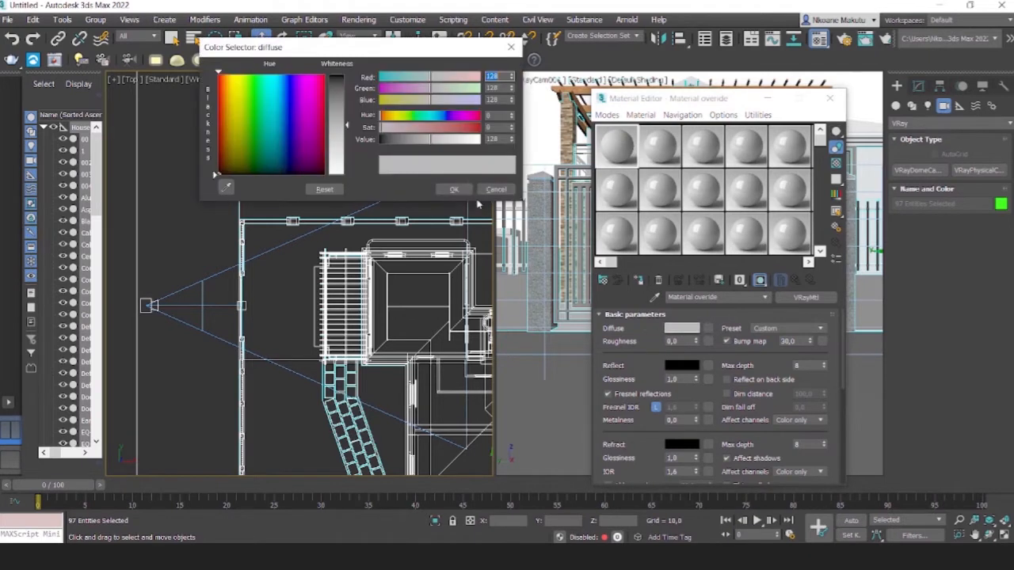
{"action": "left_click", "coordinate": [344, 161]}
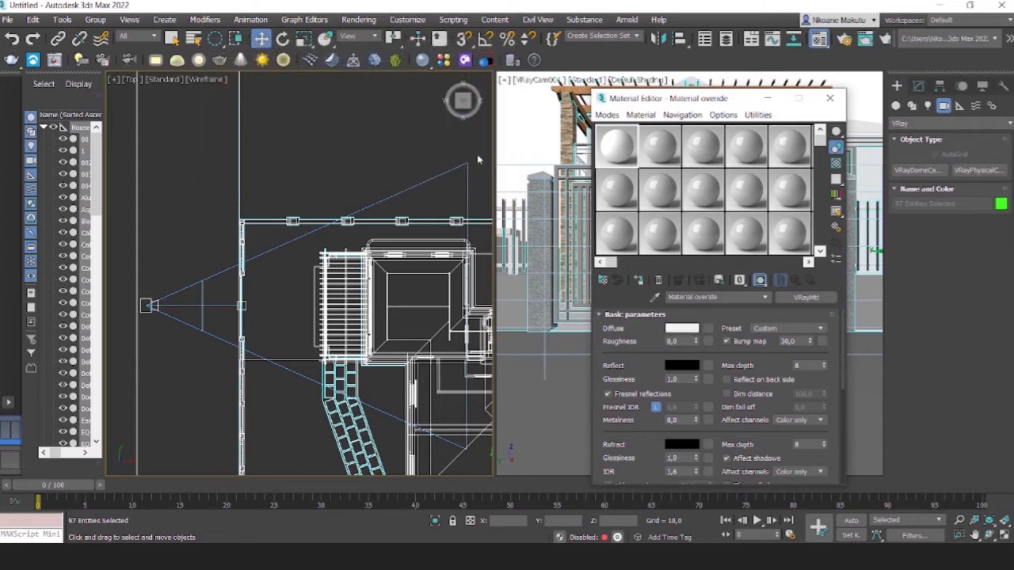
{"action": "left_click", "coordinate": [639, 281]}
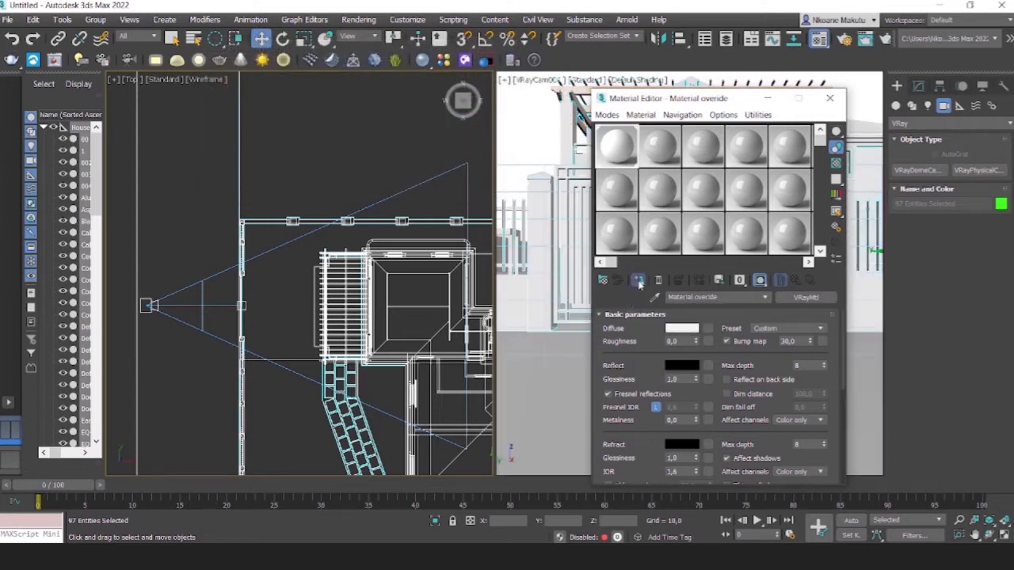
{"action": "left_click_drag", "start_coordinate": [626, 100], "coordinate": [725, 109]}
{"action": "left_click", "coordinate": [389, 228]}
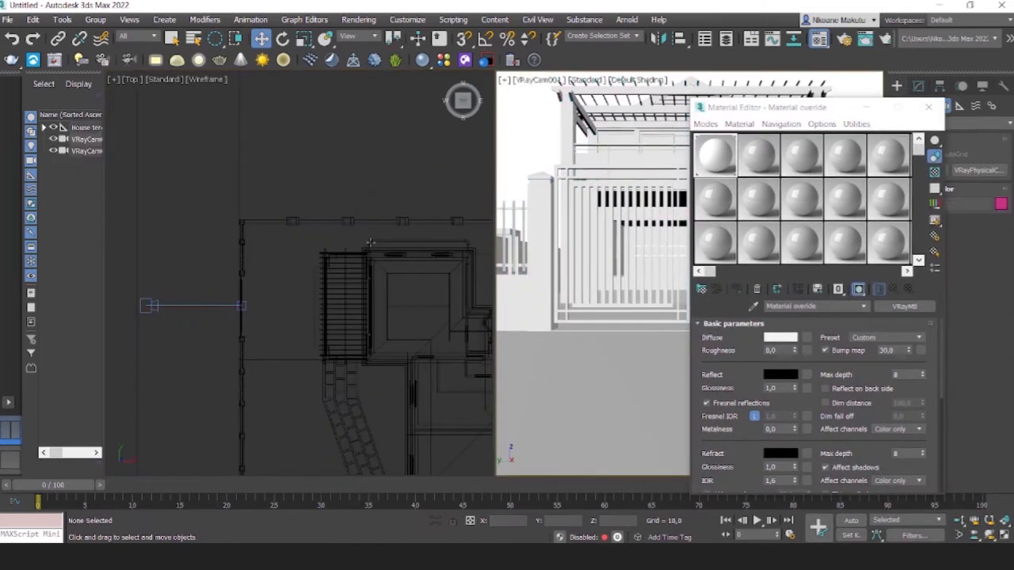
Turn the top view into an orthographic view of the front of the house with default shading.
{"action": "scroll", "coordinate": [389, 231], "scroll_direction": "down", "scroll_amount": 2}
{"action": "middle_click_drag", "start_coordinate": [389, 231], "coordinate": [257, 188], "text": "alt"}
{"action": "left_click", "coordinate": [248, 78]}
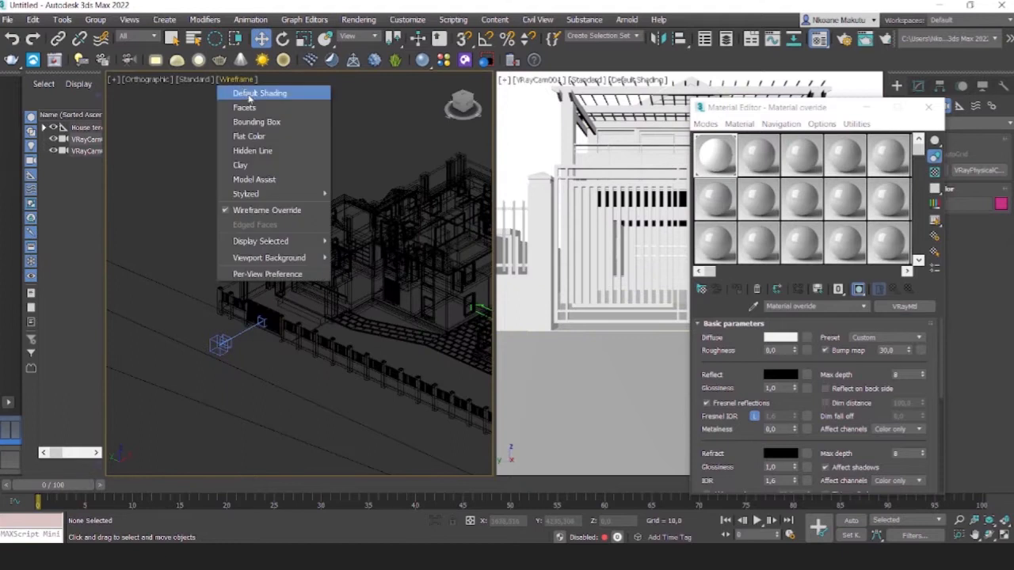
{"action": "left_click", "coordinate": [248, 94]}
{"action": "scroll", "coordinate": [267, 228], "scroll_direction": "up", "scroll_amount": 4}
{"action": "mouse_move", "coordinate": [266, 229]}
{"action": "middle_mouse_down", "text": "alt"}
{"action": "mouse_move", "coordinate": [306, 304]}
{"action": "mouse_move", "coordinate": [297, 312]}
{"action": "mouse_move", "coordinate": [290, 299]}
{"action": "mouse_move", "coordinate": [269, 303]}
{"action": "middle_mouse_up", "text": "alt"}
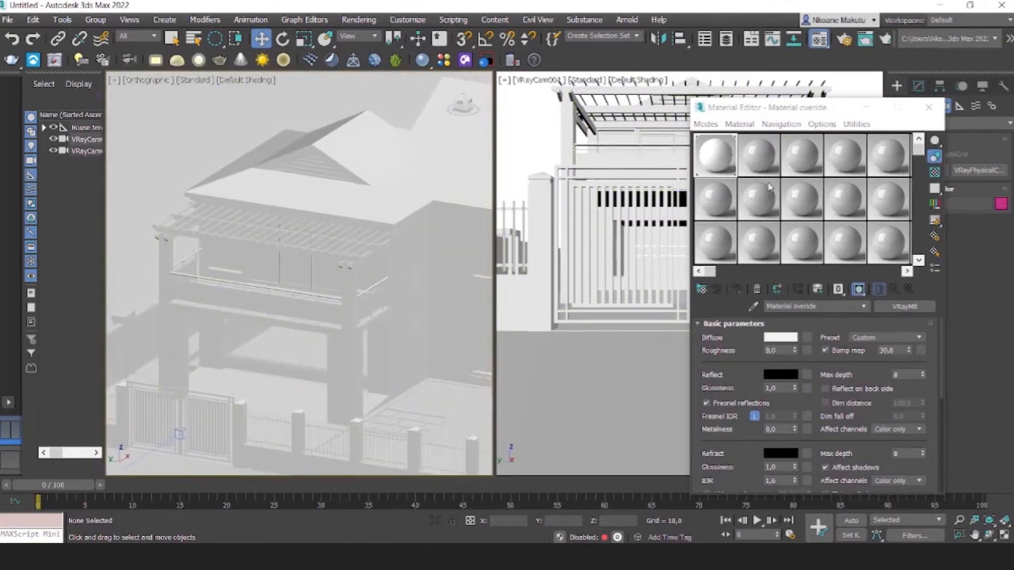
Load the Glass-noname VRayMtl from the Glass-noname.mat library into the second sample slot.
{"action": "left_click", "coordinate": [759, 154]}
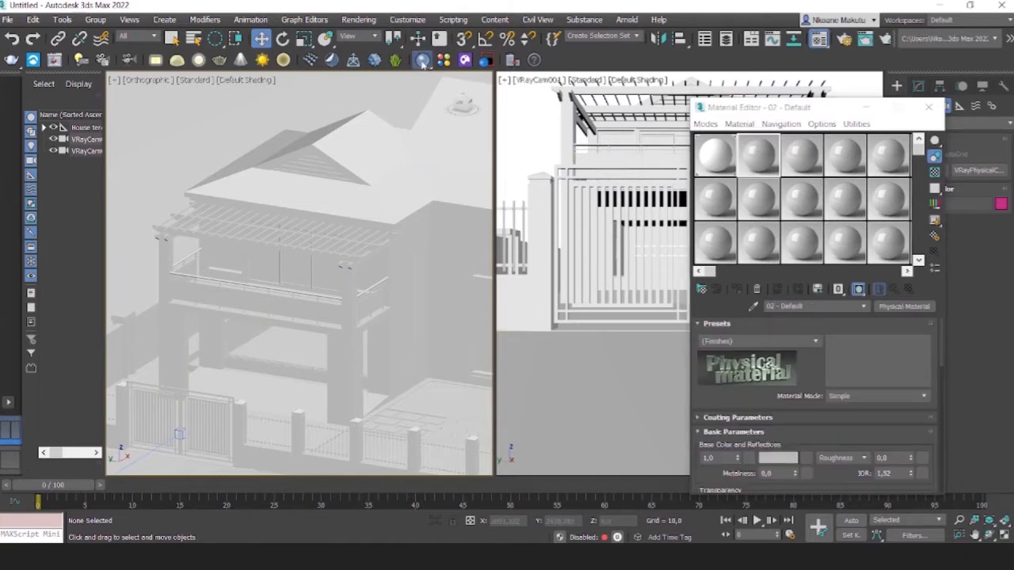
{"action": "left_click", "coordinate": [714, 202]}
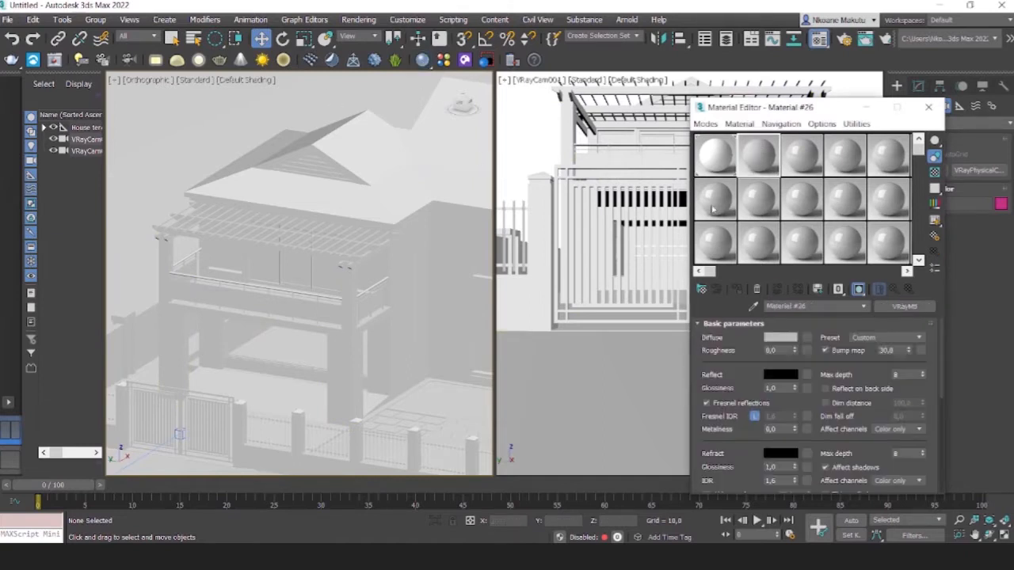
{"action": "left_click", "coordinate": [702, 290]}
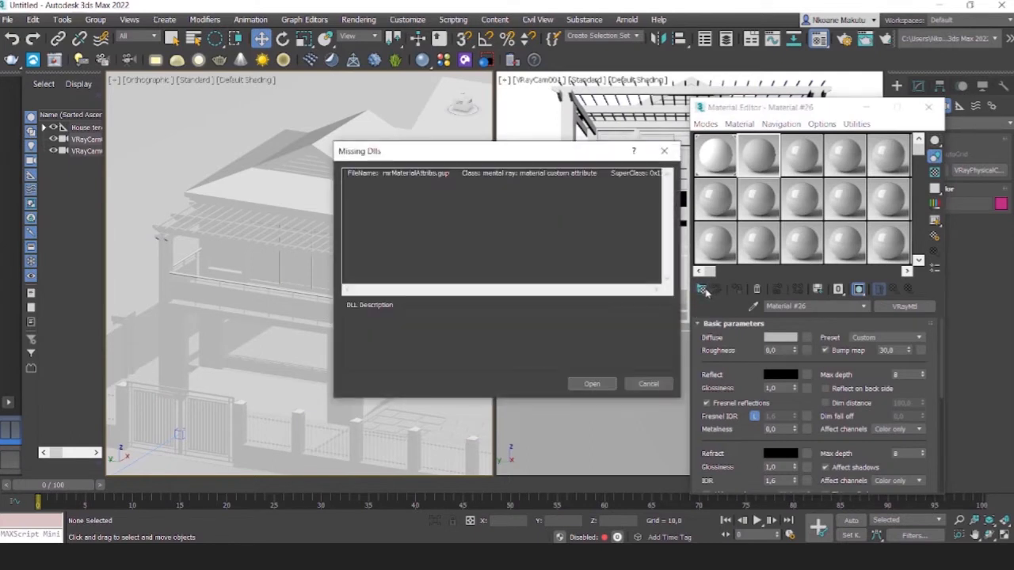
{"action": "left_click", "coordinate": [609, 383]}
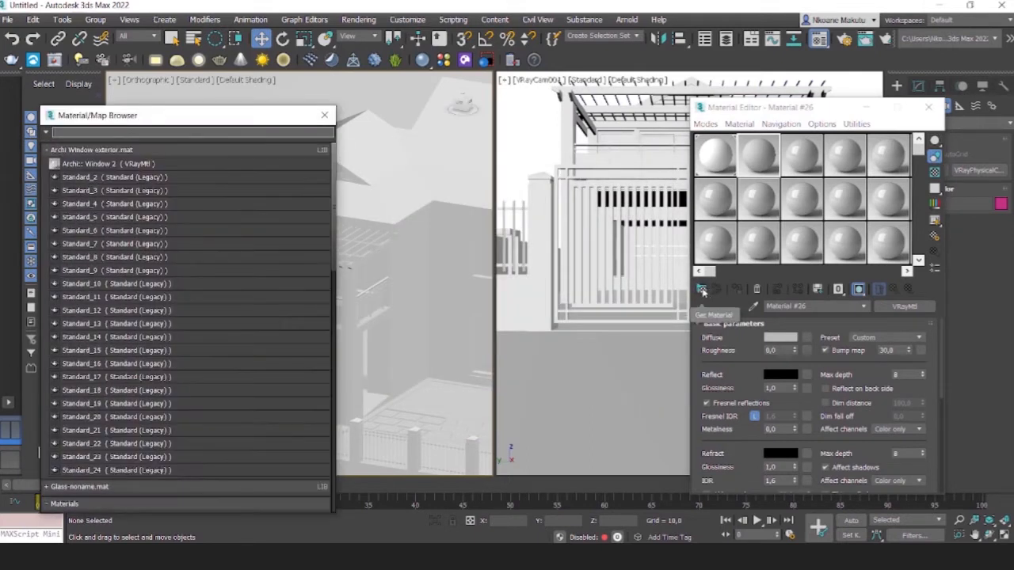
{"action": "scroll", "coordinate": [236, 354], "scroll_direction": "down", "scroll_amount": 6}
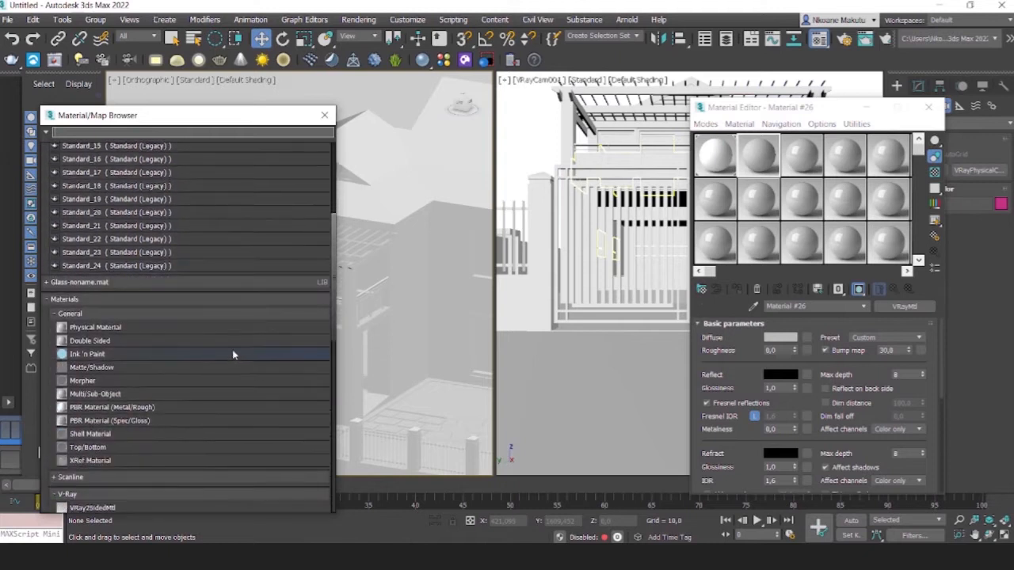
{"action": "left_click", "coordinate": [83, 282]}
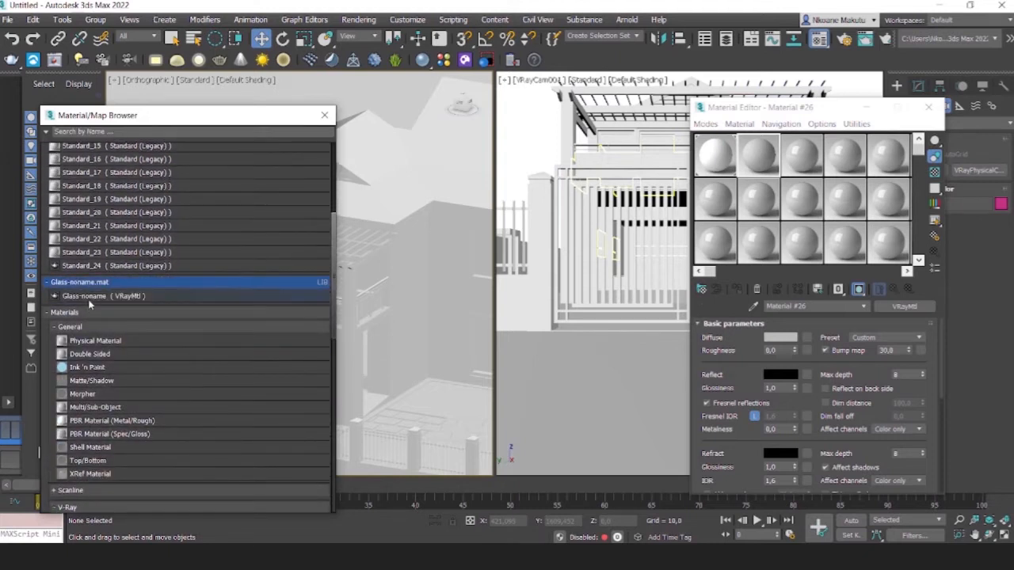
{"action": "double_click", "coordinate": [87, 298]}
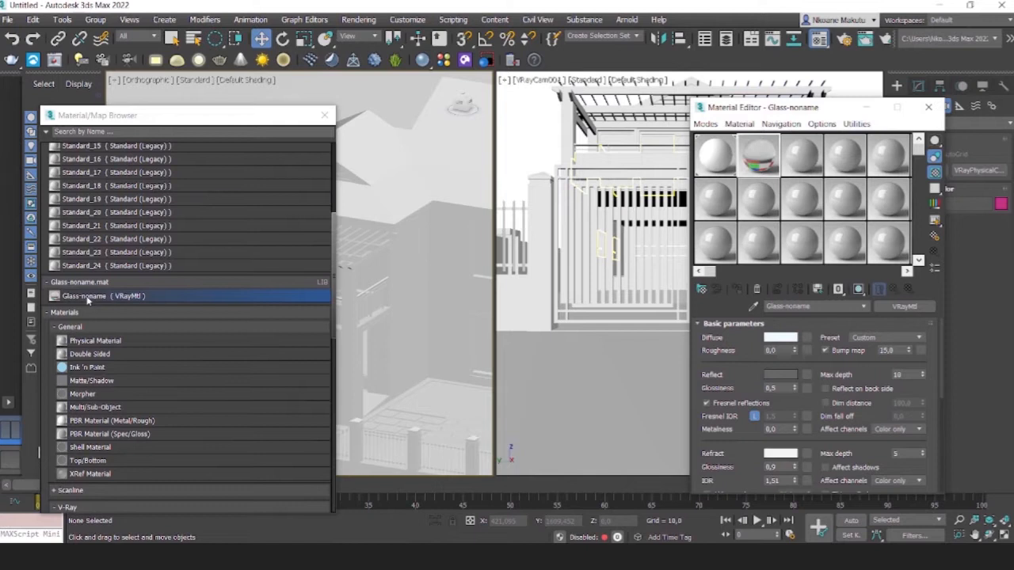
{"action": "left_click", "coordinate": [325, 116]}
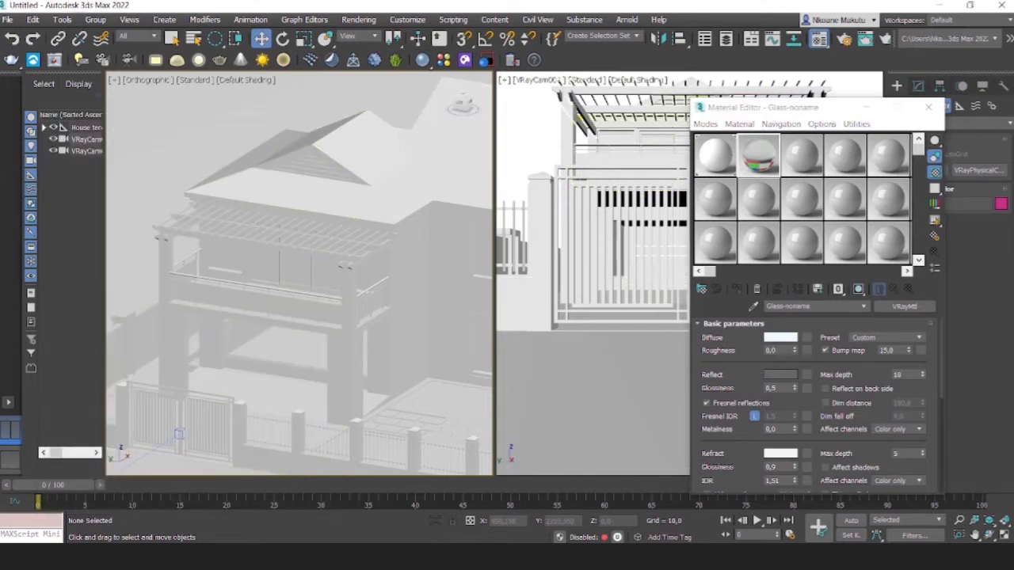
Assign the Glass-noname material to the glass object covering the balcony railing and windows.
{"action": "middle_click_drag", "start_coordinate": [359, 337], "coordinate": [337, 327]}
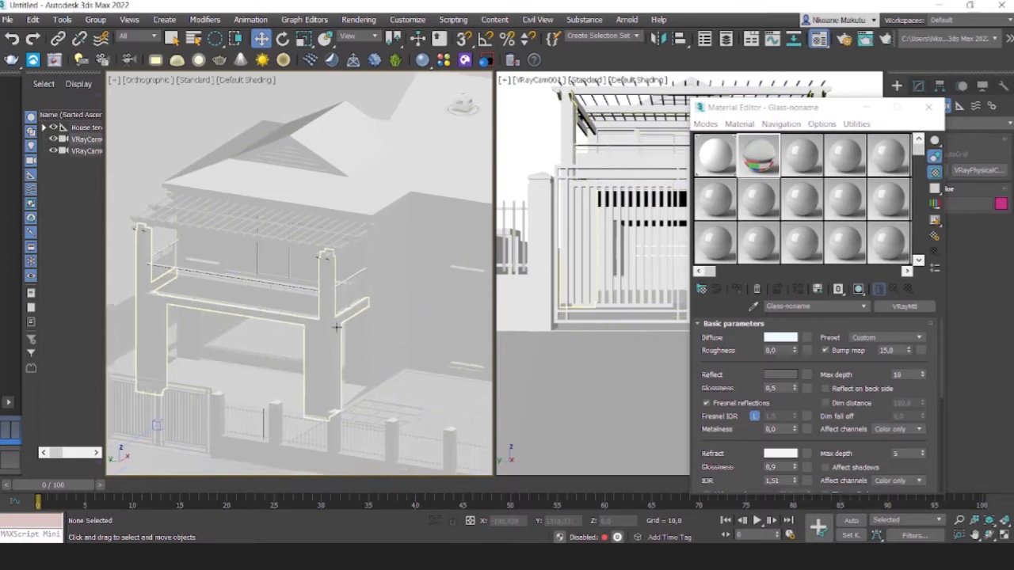
{"action": "left_click", "coordinate": [244, 256]}
{"action": "middle_click_drag", "start_coordinate": [240, 259], "coordinate": [241, 261], "text": "alt"}
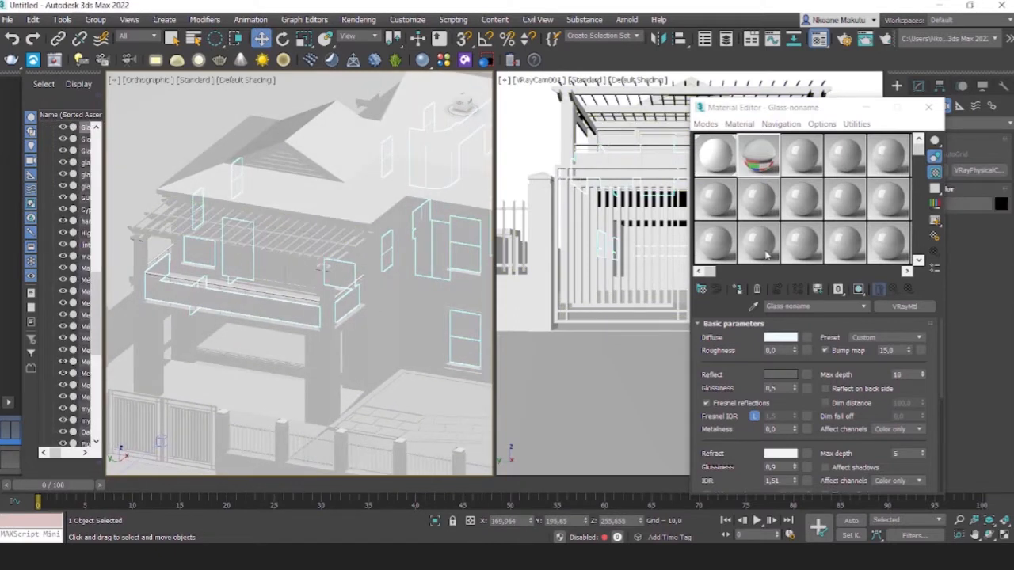
{"action": "left_click", "coordinate": [737, 291]}
Assign the Glass-noname material to the upper window panes behind the balcony, close the Material Editor and clear the selection.
{"action": "middle_click_drag", "start_coordinate": [309, 298], "coordinate": [304, 296], "text": "alt"}
{"action": "middle_click_drag", "start_coordinate": [304, 296], "coordinate": [335, 315]}
{"action": "scroll", "coordinate": [249, 244], "scroll_direction": "up", "scroll_amount": 4}
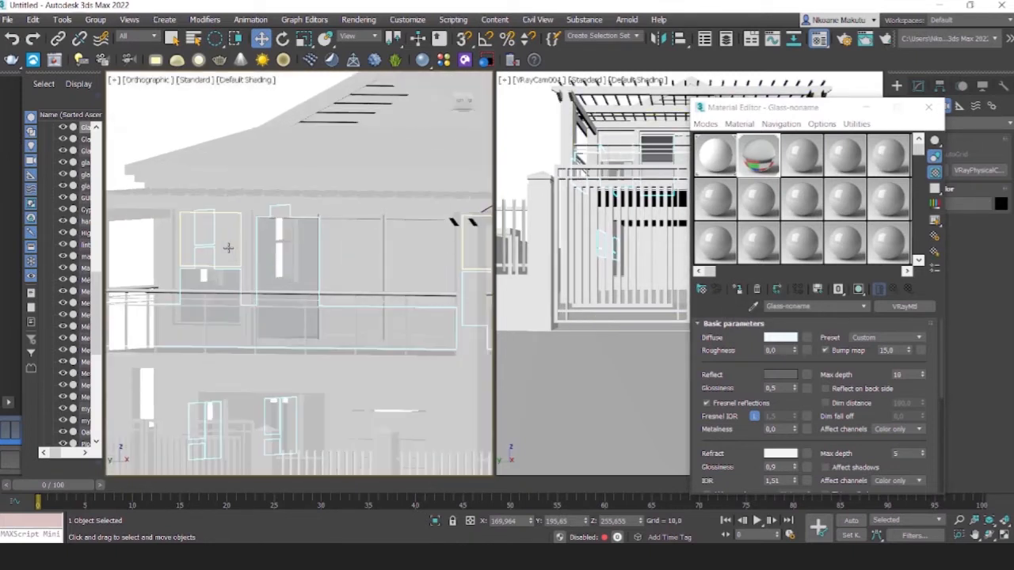
{"action": "left_click", "coordinate": [228, 248]}
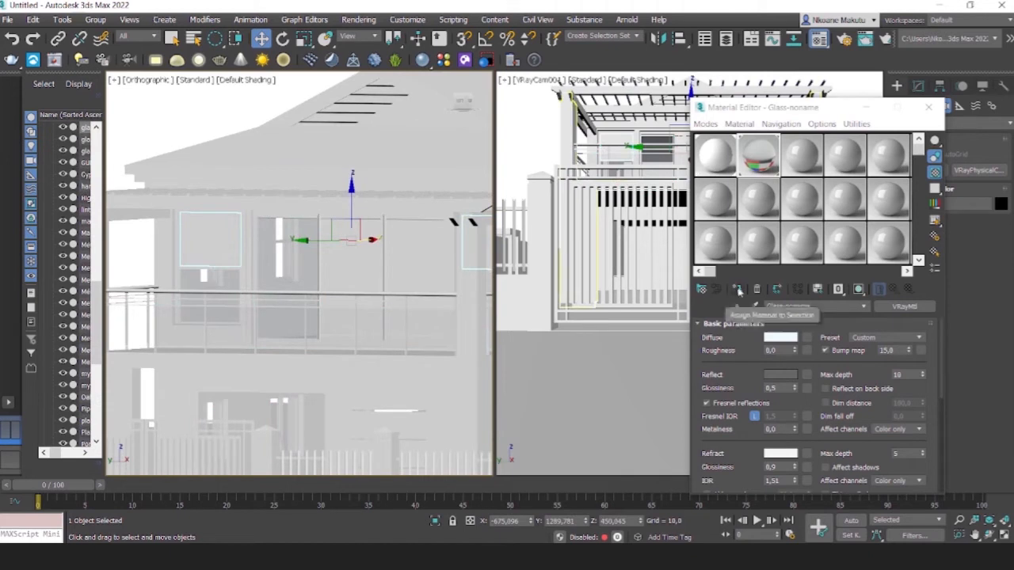
{"action": "left_click", "coordinate": [736, 291]}
{"action": "scroll", "coordinate": [292, 207], "scroll_direction": "down", "scroll_amount": 5}
{"action": "middle_click_drag", "start_coordinate": [293, 206], "coordinate": [256, 208]}
{"action": "middle_click_drag", "start_coordinate": [283, 306], "coordinate": [373, 325], "text": "alt"}
{"action": "left_click", "coordinate": [928, 107]}
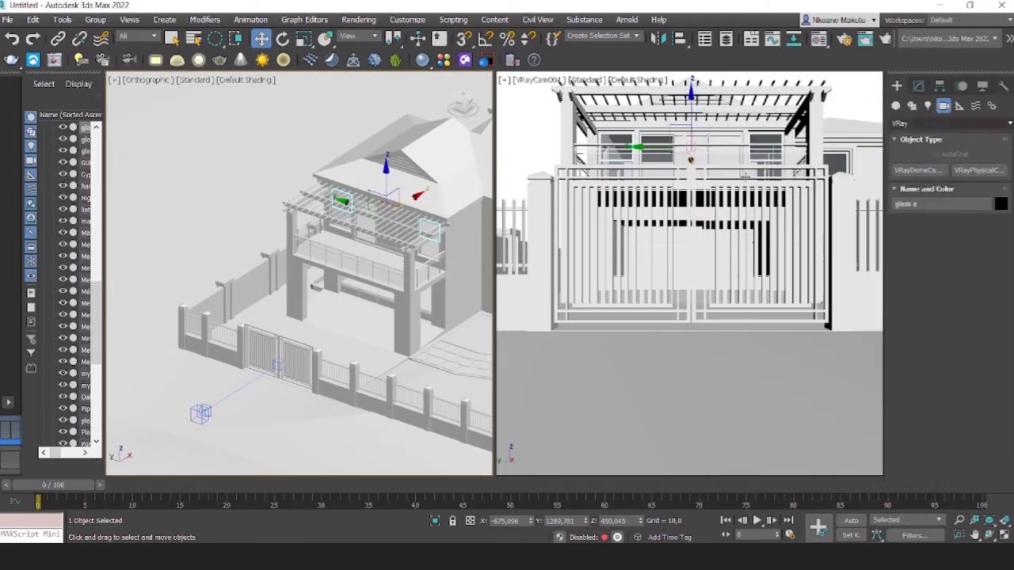
{"action": "left_click", "coordinate": [535, 147]}
Change the orthographic view to a top view in wireframe display, framed on the front gate.
{"action": "scroll", "coordinate": [343, 291], "scroll_direction": "up", "scroll_amount": 3}
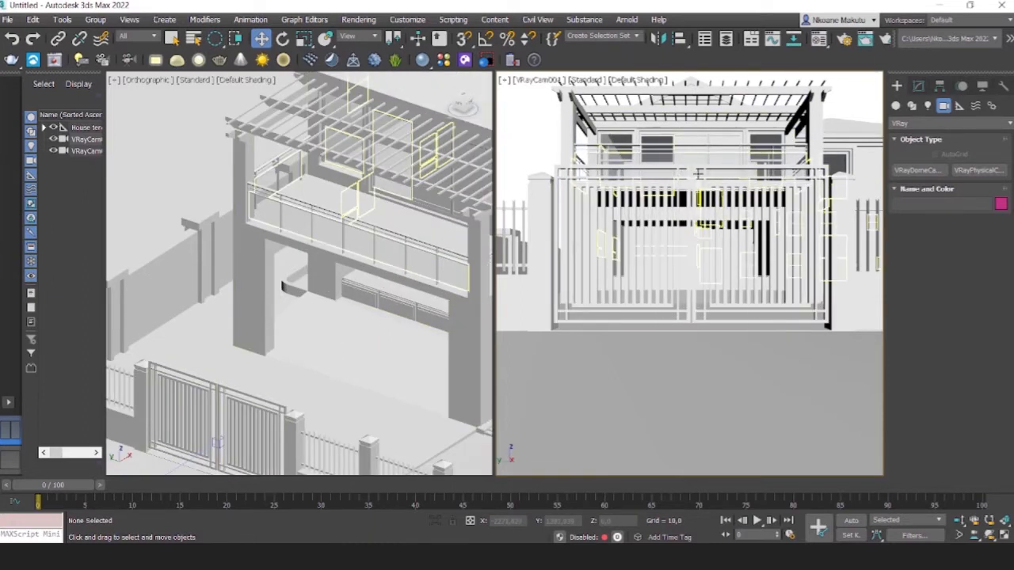
{"action": "scroll", "coordinate": [198, 389], "scroll_direction": "down", "scroll_amount": 2}
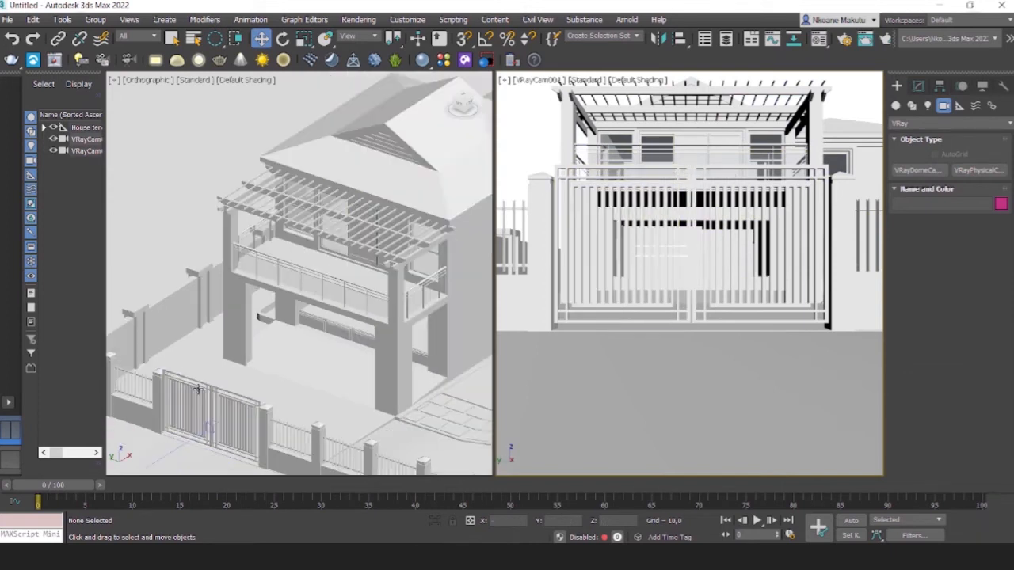
{"action": "middle_click_drag", "start_coordinate": [198, 388], "coordinate": [252, 345]}
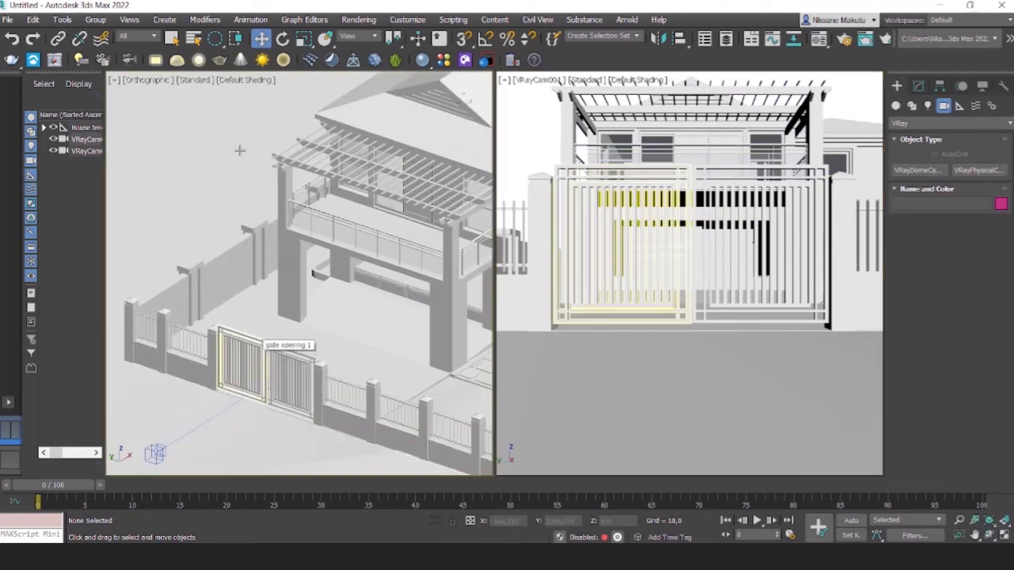
{"action": "left_click", "coordinate": [246, 80]}
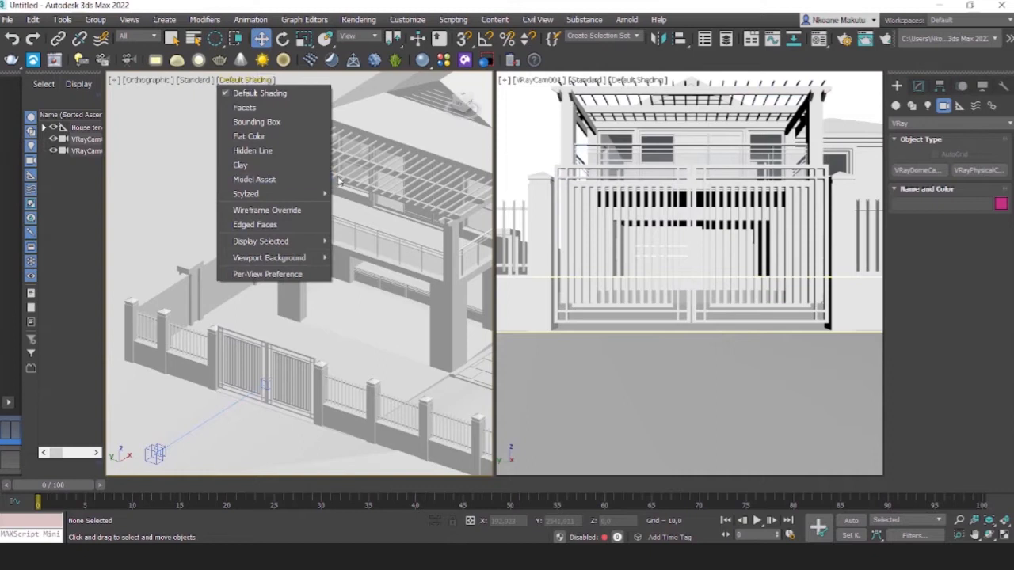
{"action": "left_click", "coordinate": [463, 93]}
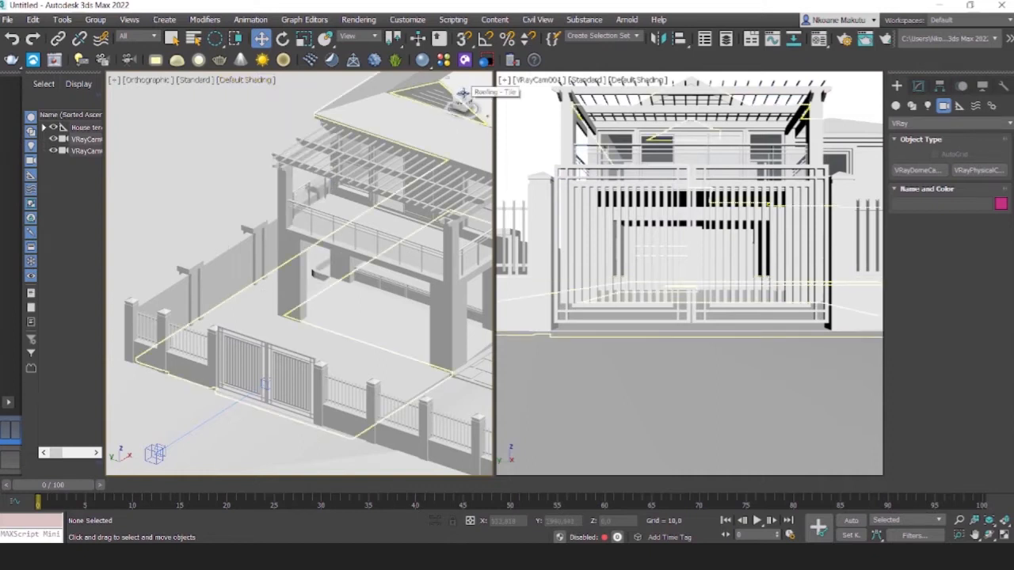
{"action": "key", "text": "t"}
{"action": "left_click", "coordinate": [228, 80]}
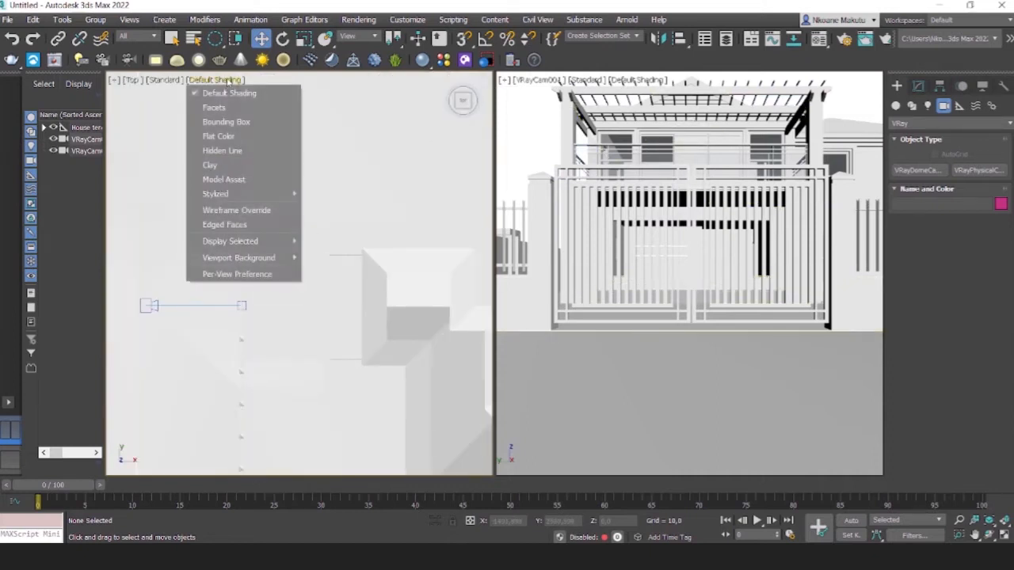
{"action": "left_click", "coordinate": [239, 211]}
{"action": "scroll", "coordinate": [238, 293], "scroll_direction": "up", "scroll_amount": 6}
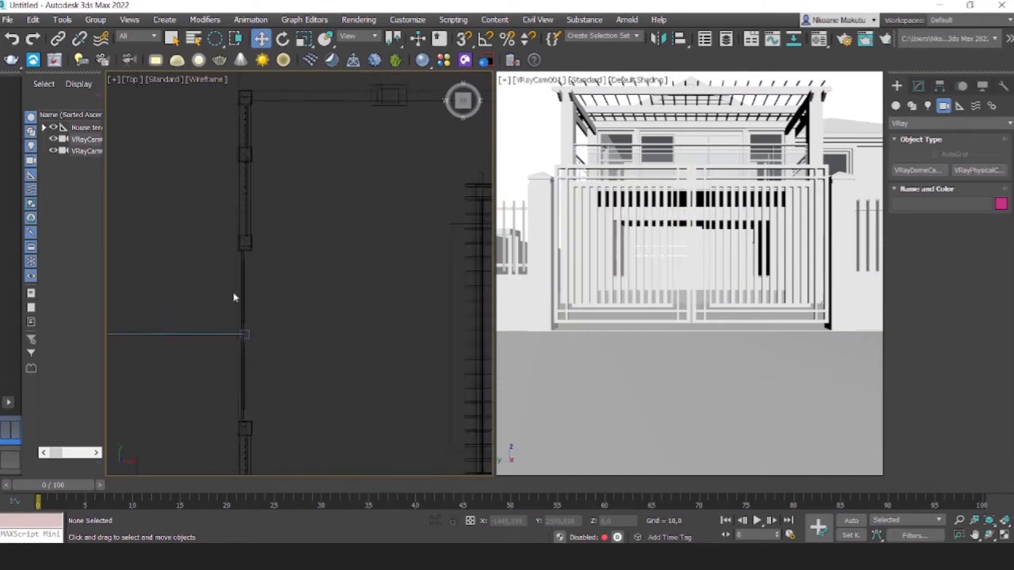
Move only the pivot of the gate opening 1 leaf to its hinge end beside the gate pillar, centred on the end post.
{"action": "left_click", "coordinate": [268, 237]}
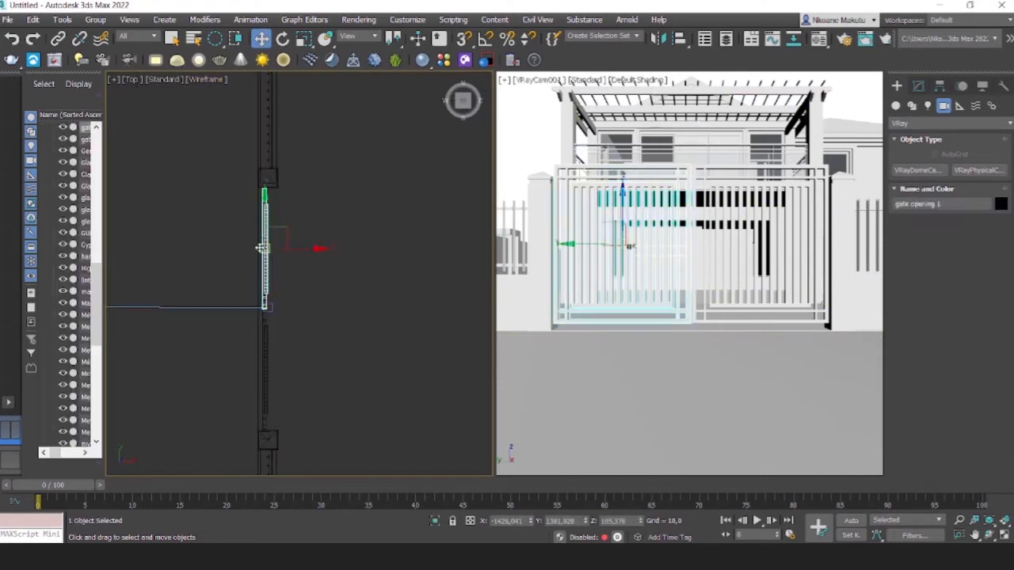
{"action": "scroll", "coordinate": [261, 258], "scroll_direction": "up", "scroll_amount": 3}
{"action": "middle_click_drag", "start_coordinate": [355, 221], "coordinate": [362, 265]}
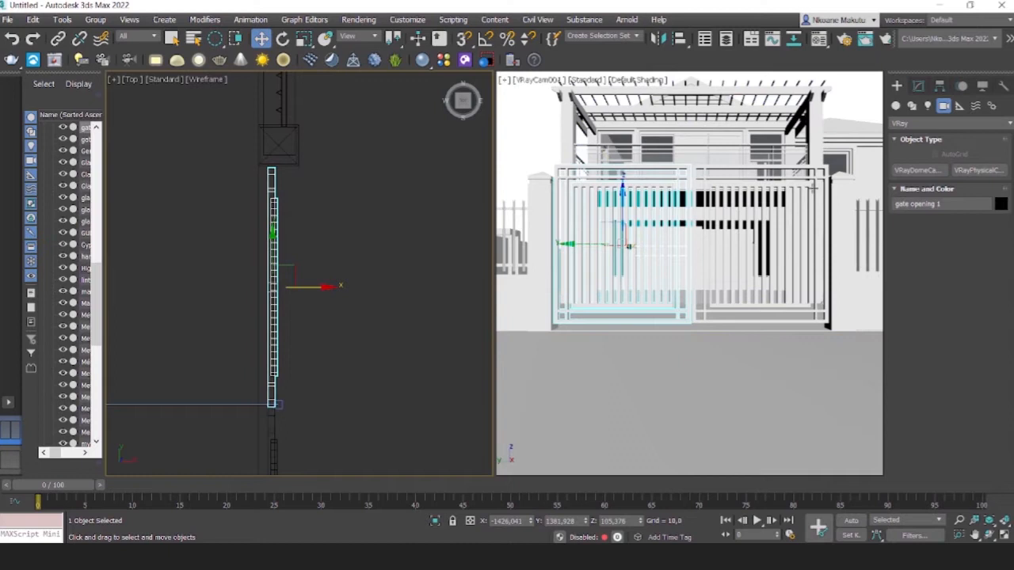
{"action": "left_click", "coordinate": [938, 87]}
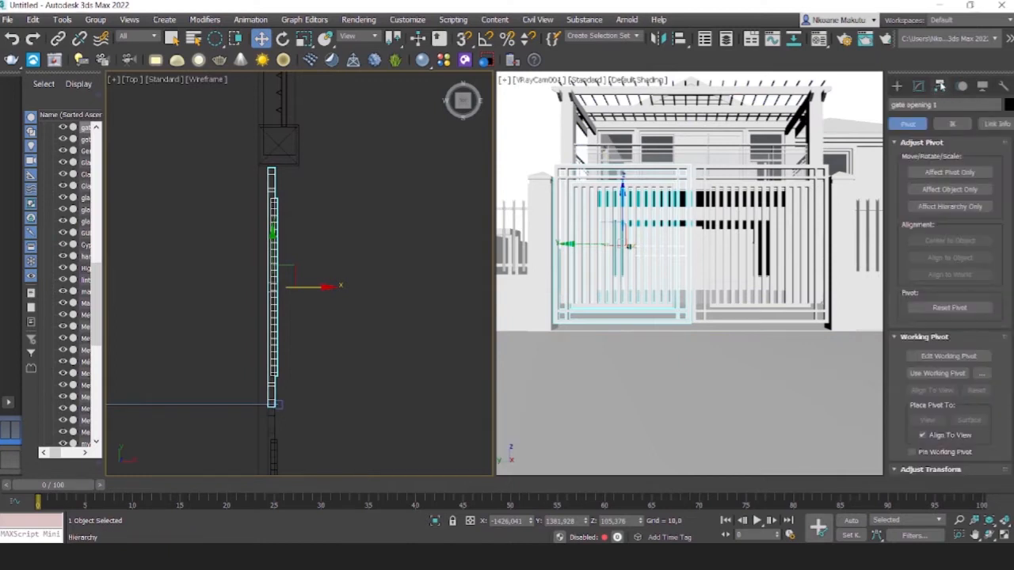
{"action": "left_click", "coordinate": [953, 174]}
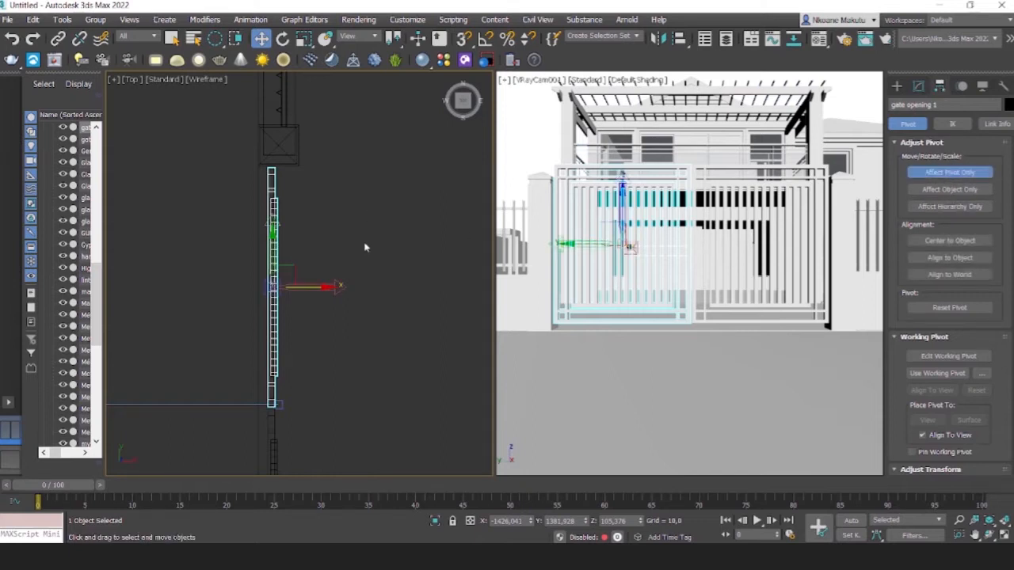
{"action": "middle_click_drag", "start_coordinate": [324, 259], "coordinate": [376, 285]}
{"action": "left_click_drag", "start_coordinate": [326, 263], "coordinate": [326, 162]}
{"action": "scroll", "coordinate": [326, 193], "scroll_direction": "up", "scroll_amount": 4}
{"action": "left_click_drag", "start_coordinate": [380, 211], "coordinate": [374, 212]}
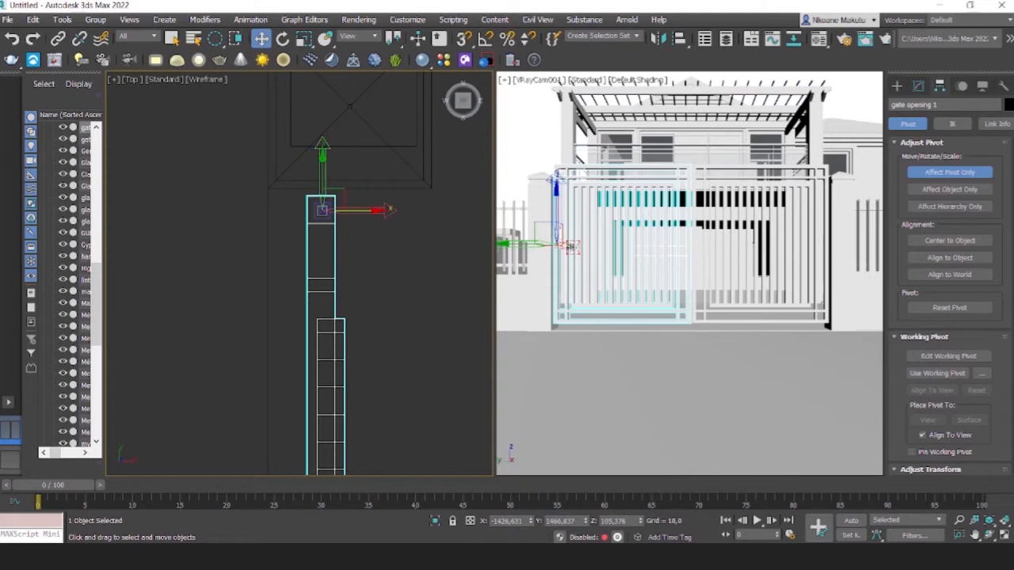
{"action": "middle_click_drag", "start_coordinate": [429, 305], "coordinate": [412, 277]}
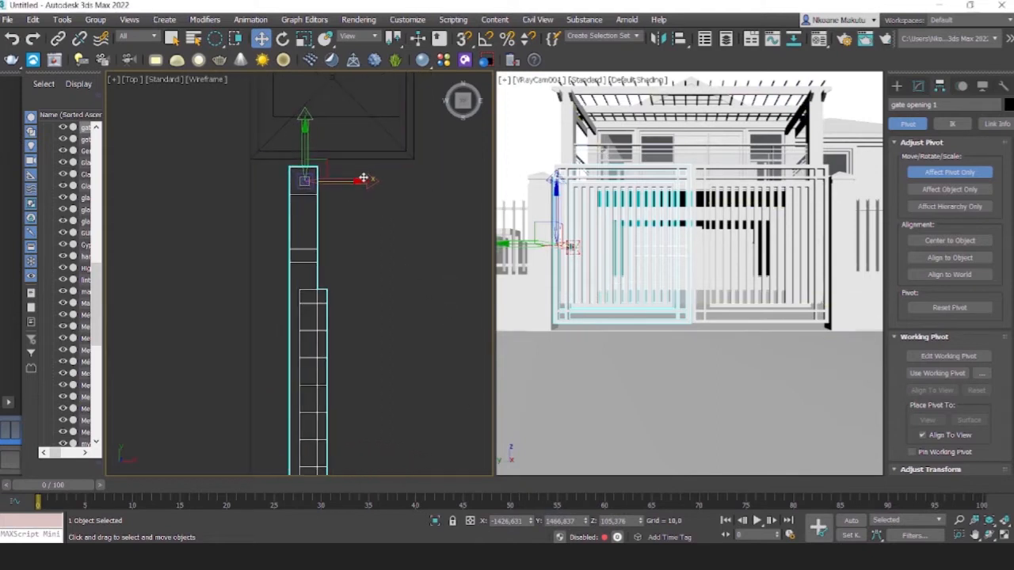
{"action": "left_click", "coordinate": [948, 178]}
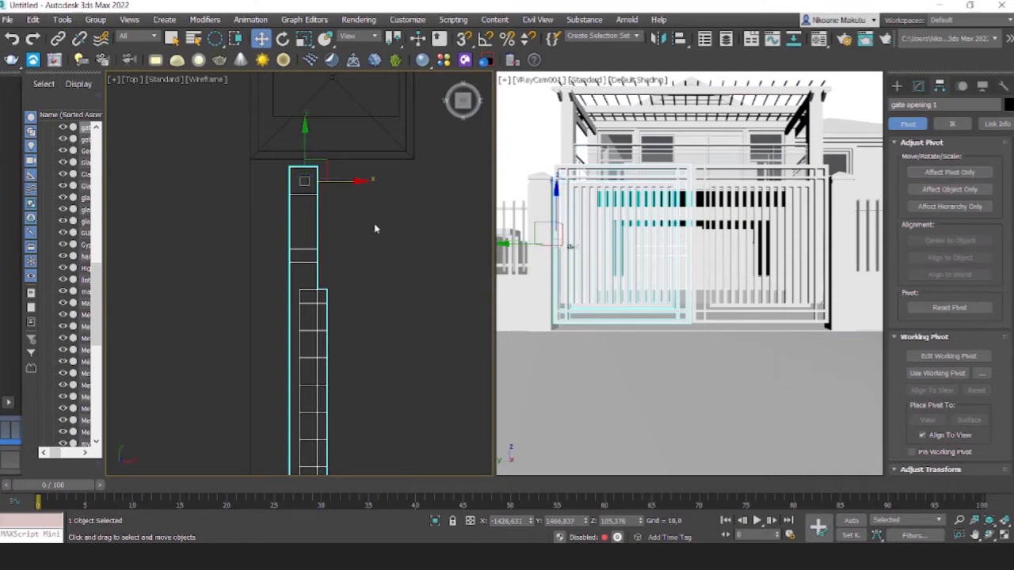
With Auto Key active at frame 15, rotate the gate opening 1 leaf to 90 degrees about Z and turn Auto Key off.
{"action": "scroll", "coordinate": [375, 229], "scroll_direction": "down", "scroll_amount": 4}
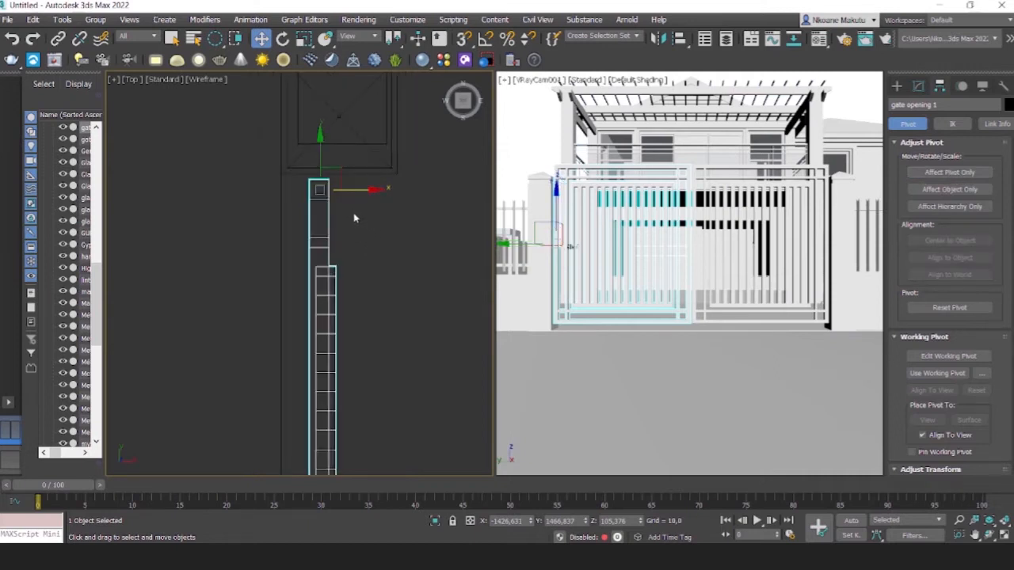
{"action": "left_click", "coordinate": [283, 40]}
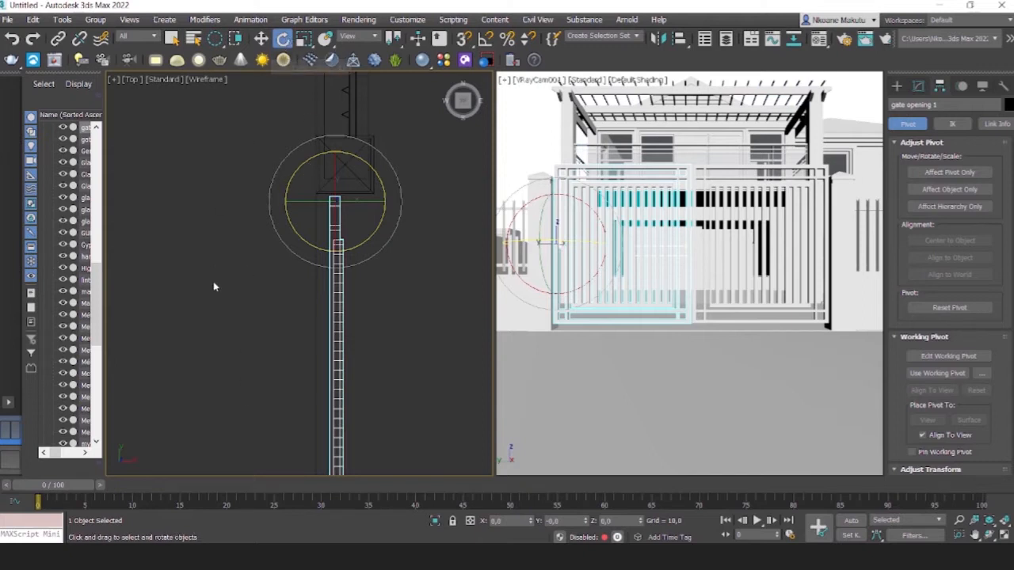
{"action": "left_click_drag", "start_coordinate": [62, 489], "coordinate": [195, 481]}
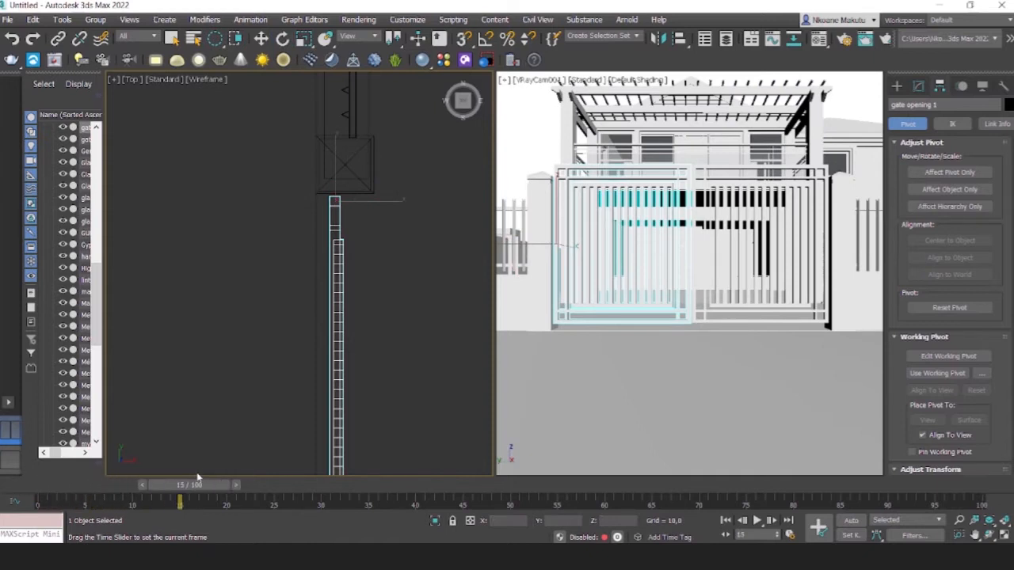
{"action": "key", "text": "e"}
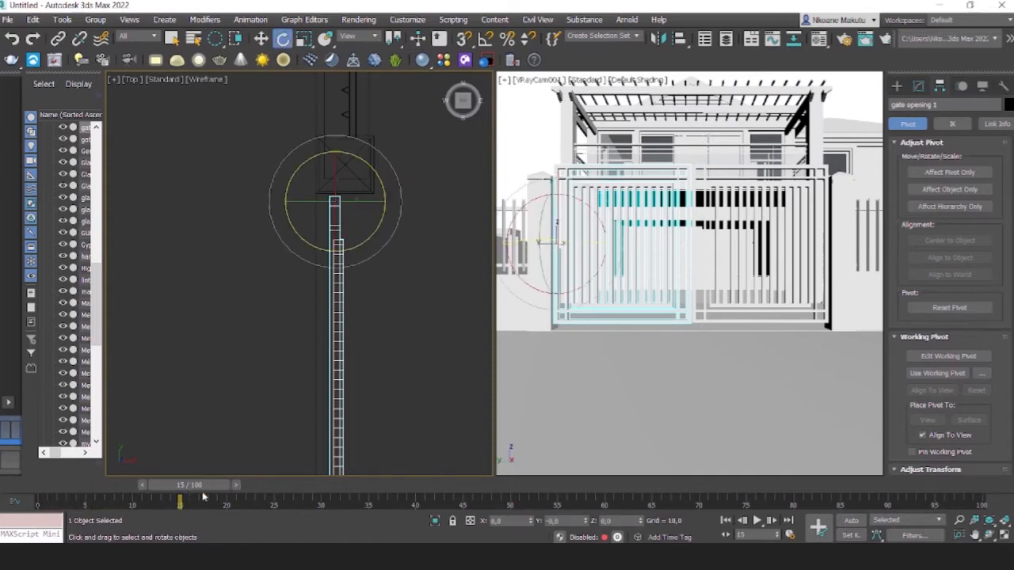
{"action": "scroll", "coordinate": [337, 202], "scroll_direction": "down", "scroll_amount": 3}
{"action": "middle_click_drag", "start_coordinate": [325, 337], "coordinate": [301, 310]}
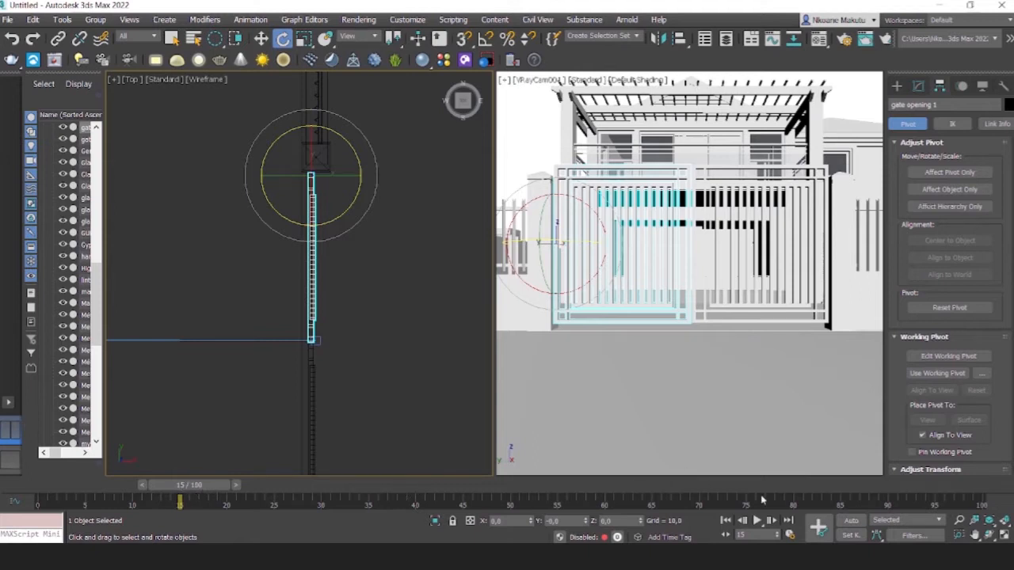
{"action": "left_click", "coordinate": [852, 522]}
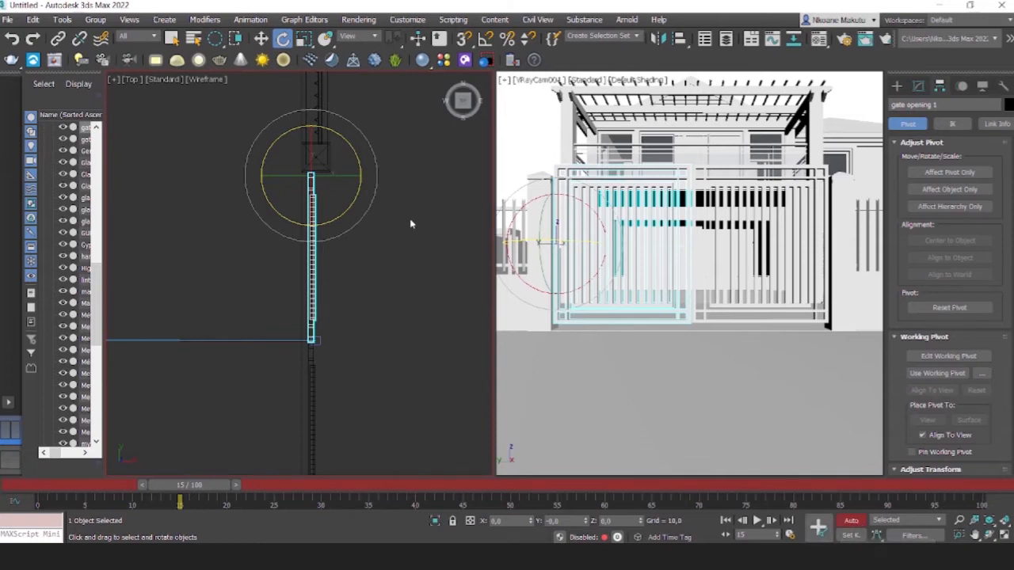
{"action": "left_click", "coordinate": [626, 521]}
{"action": "key", "text": "Return"}
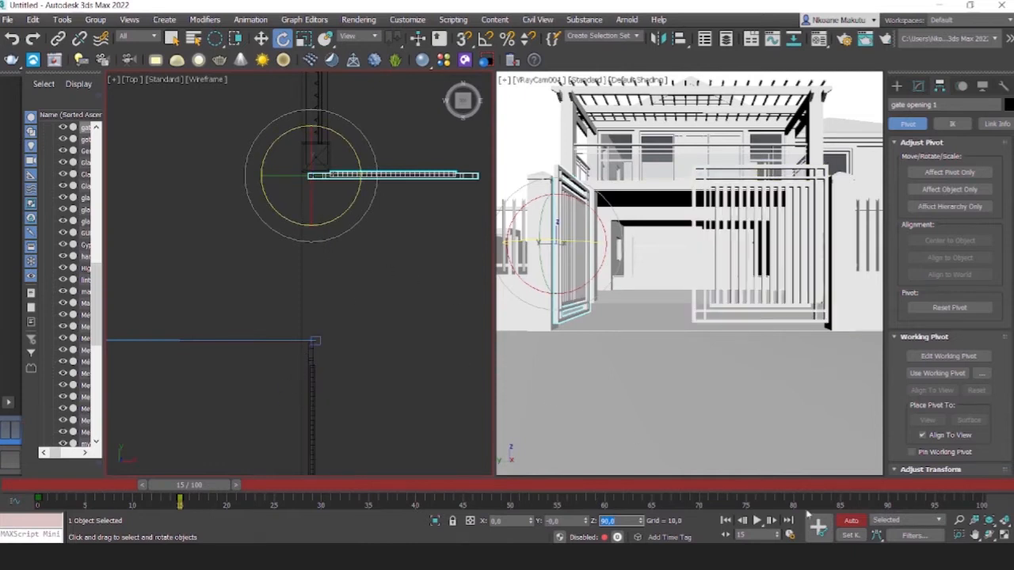
{"action": "left_click", "coordinate": [851, 520]}
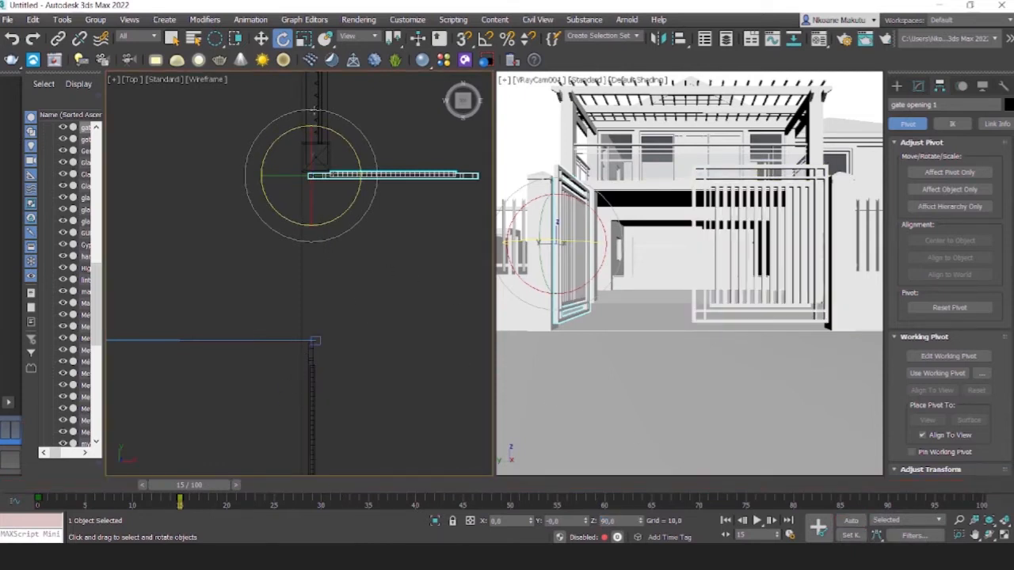
Play the gate leaf's opening animation from frame 0 in the top view and return to frame 0.
{"action": "left_click_drag", "start_coordinate": [196, 491], "coordinate": [40, 501]}
{"action": "key", "text": "e"}
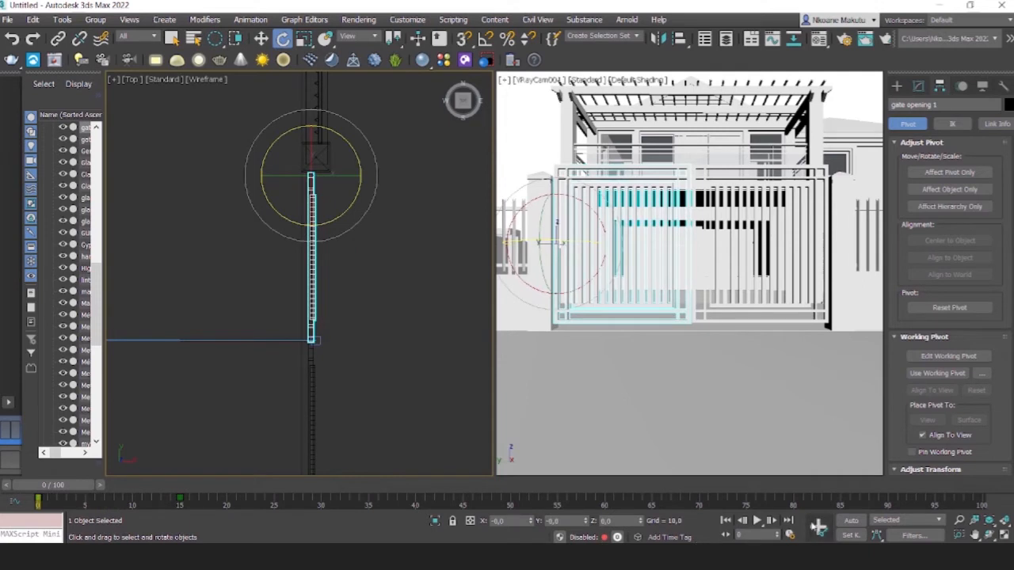
{"action": "left_click", "coordinate": [757, 521]}
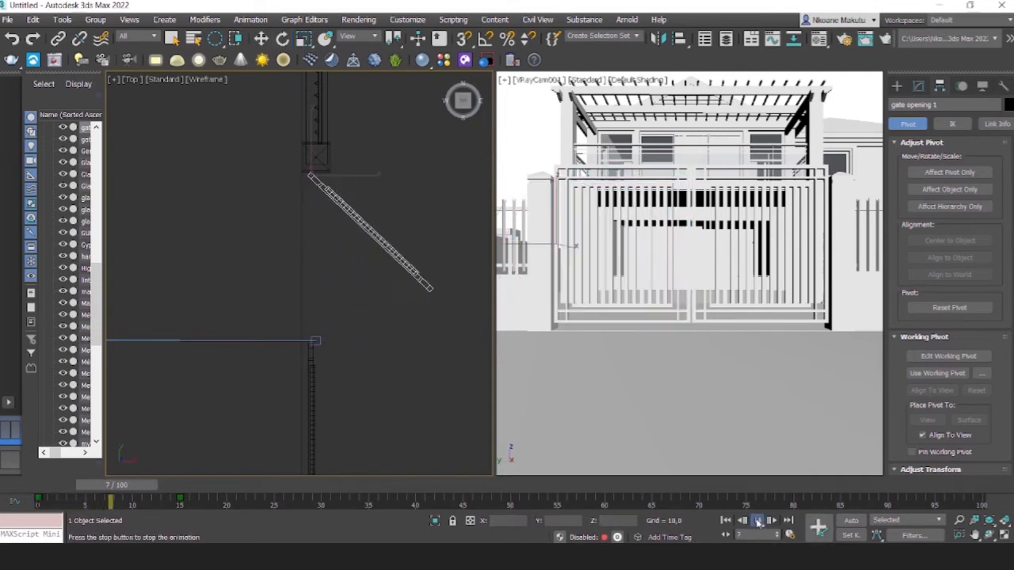
{"action": "left_click", "coordinate": [758, 520]}
{"action": "left_click_drag", "start_coordinate": [120, 486], "coordinate": [47, 486]}
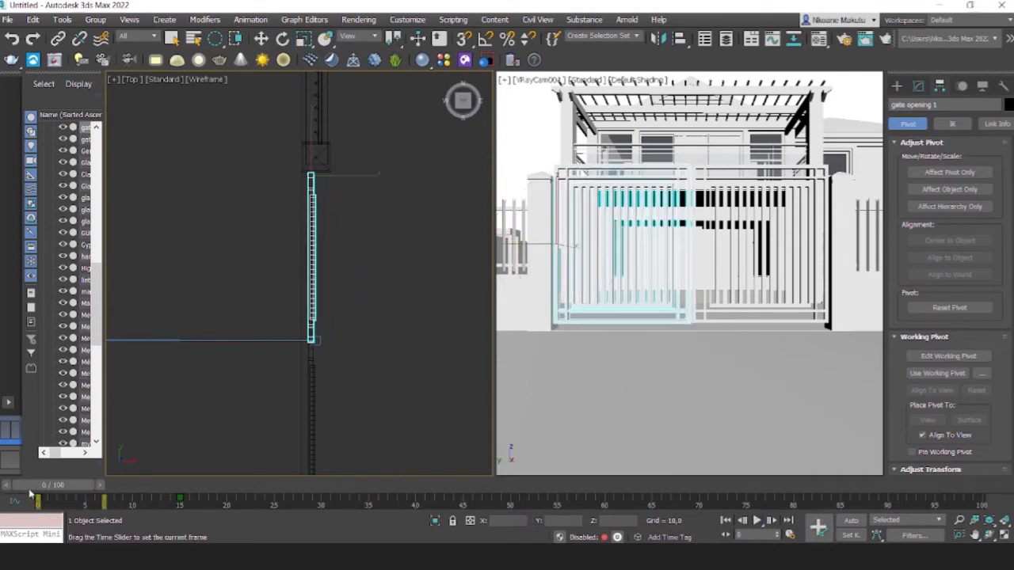
Play the gate leaf's opening animation in the VRayCam001 view, stop it and return to frame 0.
{"action": "left_click", "coordinate": [531, 135]}
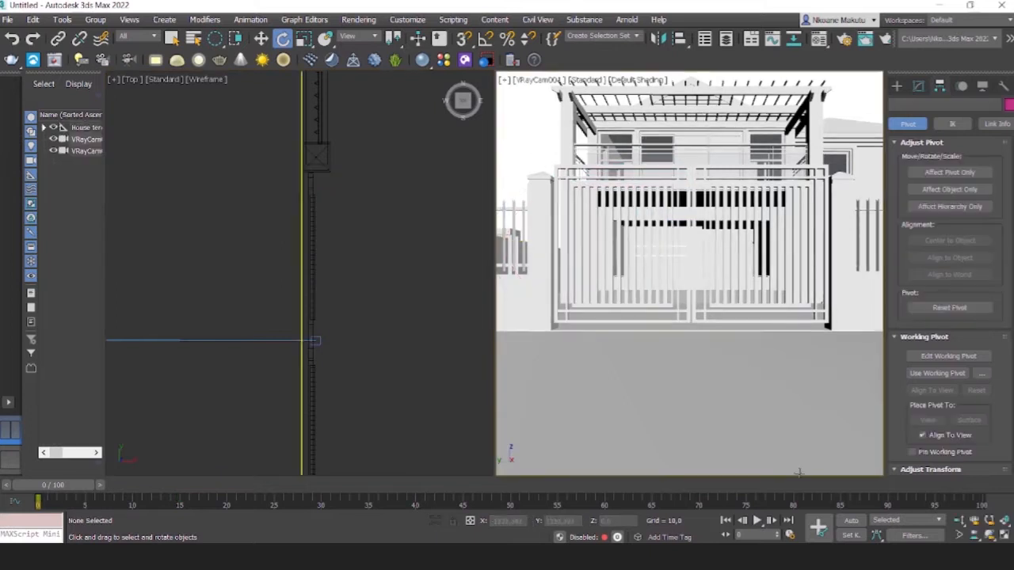
{"action": "left_click", "coordinate": [757, 520]}
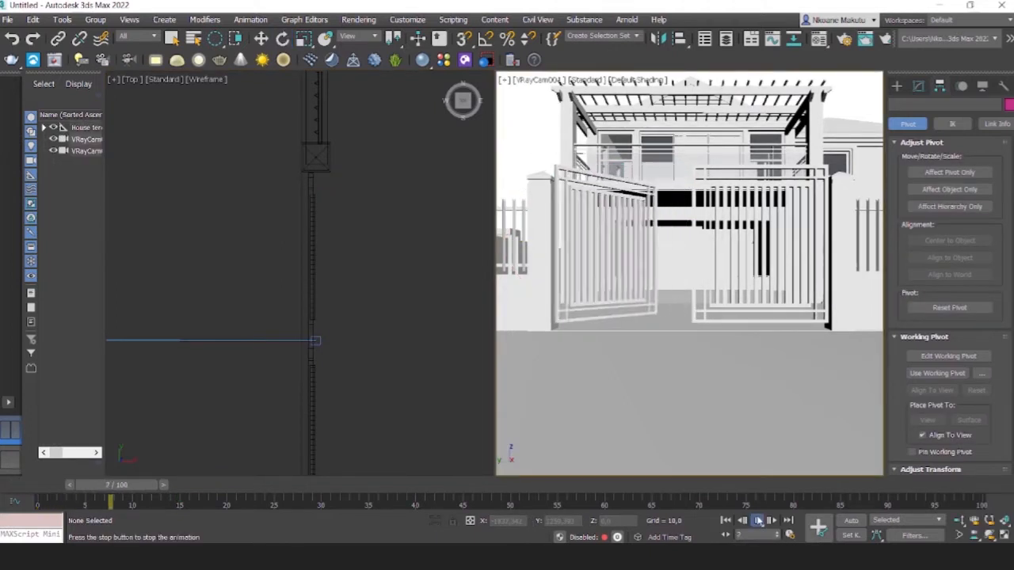
{"action": "left_click", "coordinate": [763, 521]}
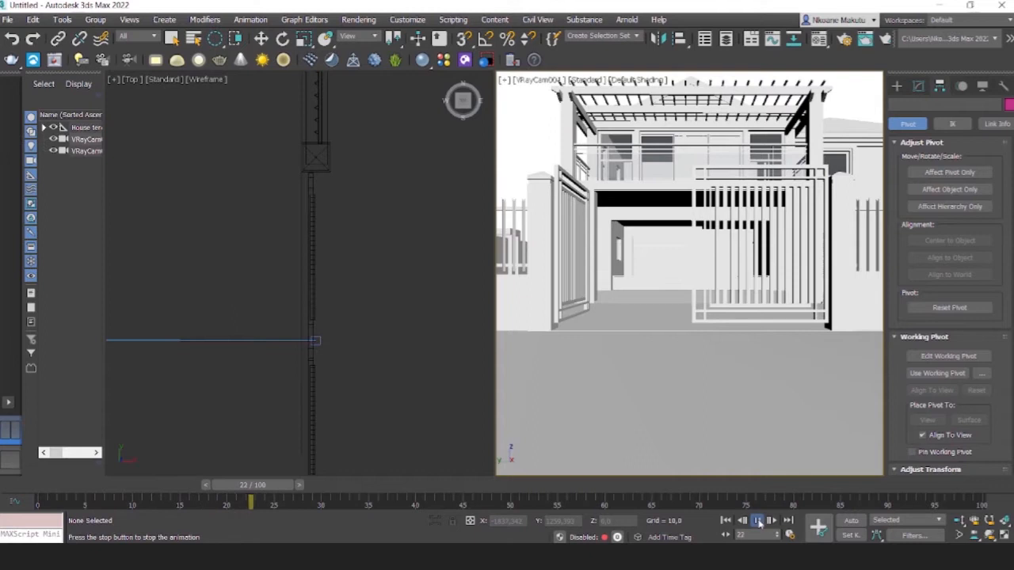
{"action": "key", "text": "e"}
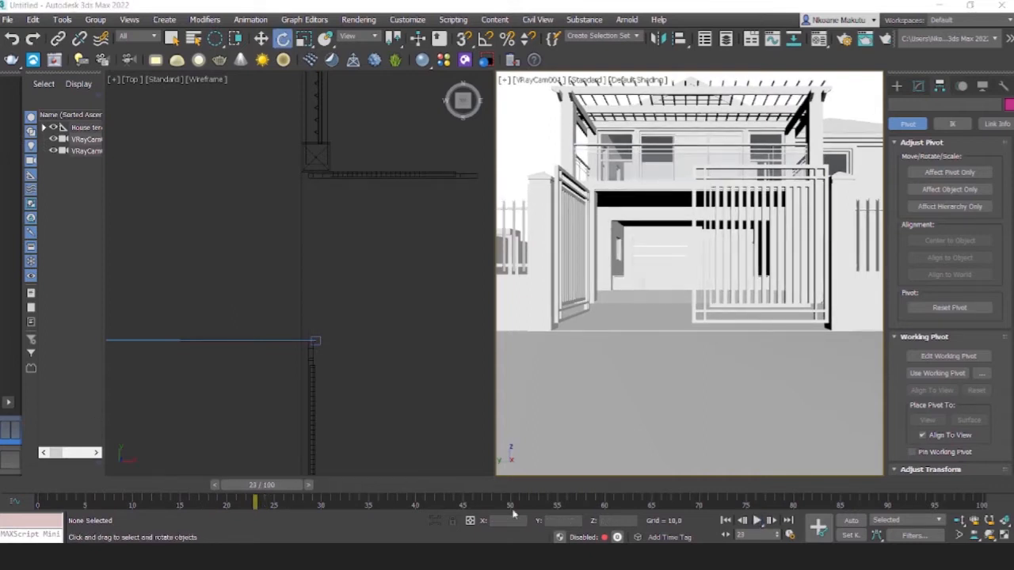
{"action": "left_click_drag", "start_coordinate": [261, 485], "coordinate": [38, 481]}
Move only the pivot of the gate opening 1(1) leaf to its hinge end beside the gate pillar, centred on the end post.
{"action": "scroll", "coordinate": [385, 310], "scroll_direction": "down", "scroll_amount": 2}
{"action": "middle_click_drag", "start_coordinate": [348, 418], "coordinate": [328, 316]}
{"action": "left_click", "coordinate": [325, 349]}
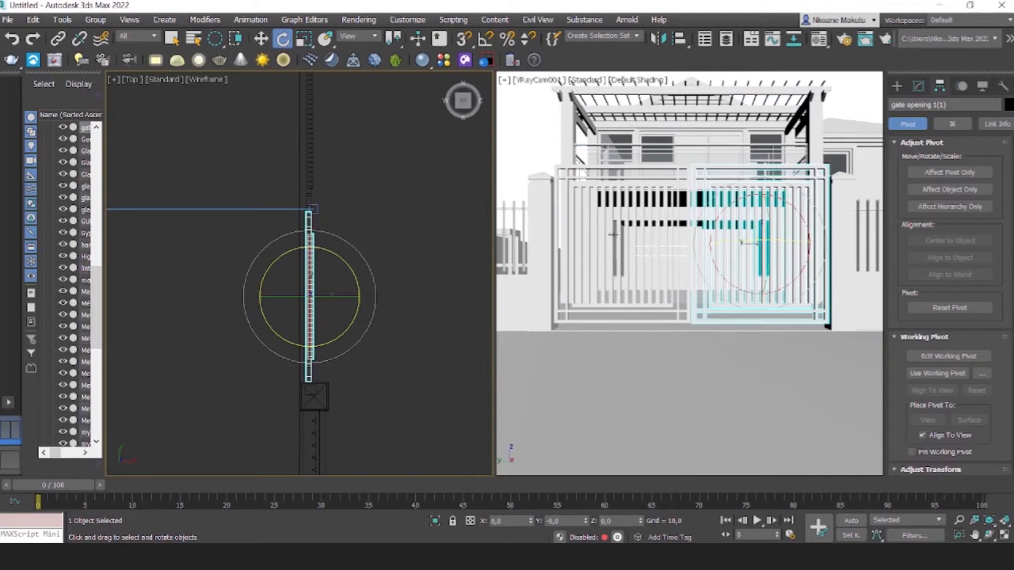
{"action": "left_click", "coordinate": [947, 173]}
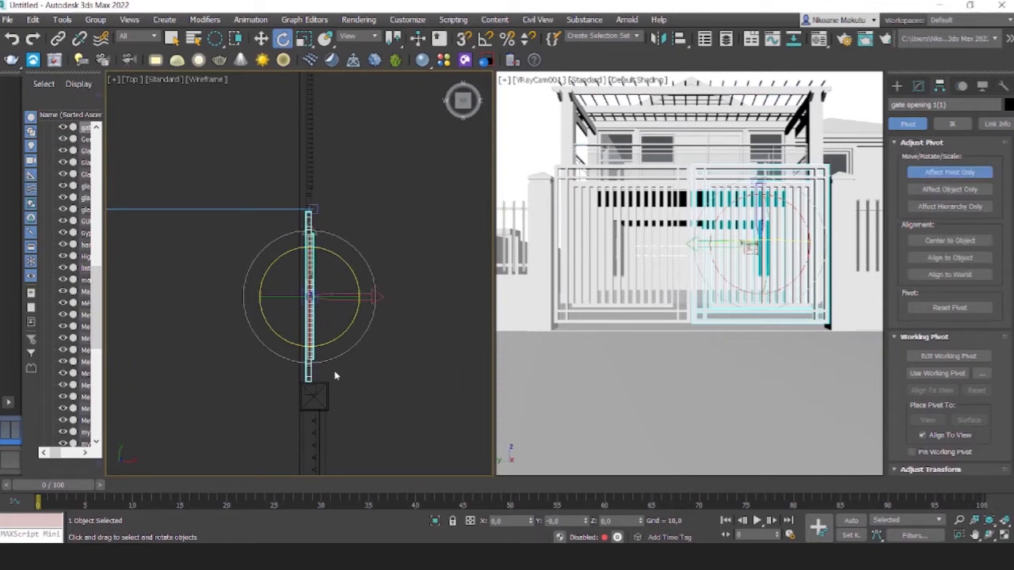
{"action": "scroll", "coordinate": [335, 376], "scroll_direction": "up", "scroll_amount": 4}
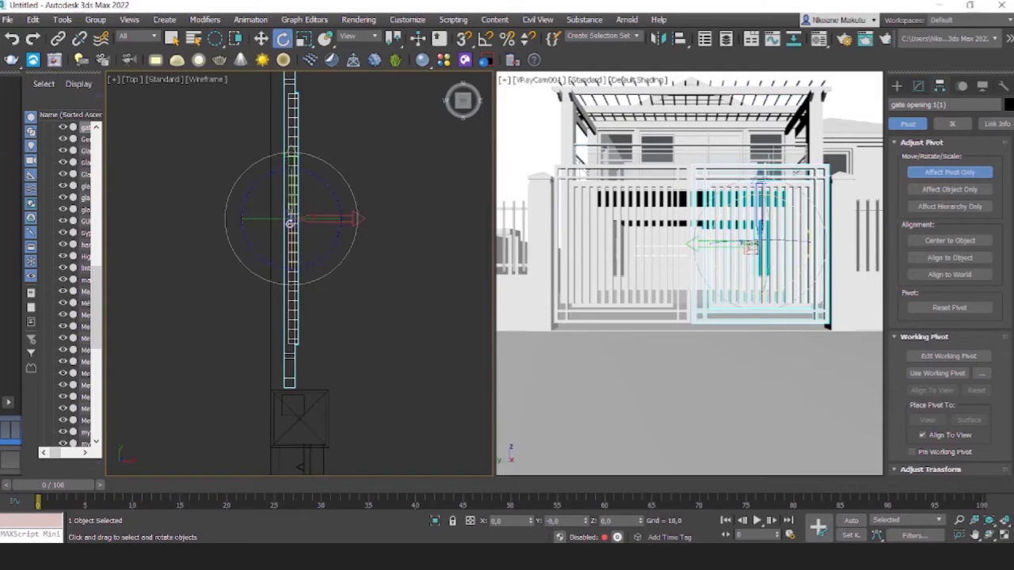
{"action": "key", "text": "w"}
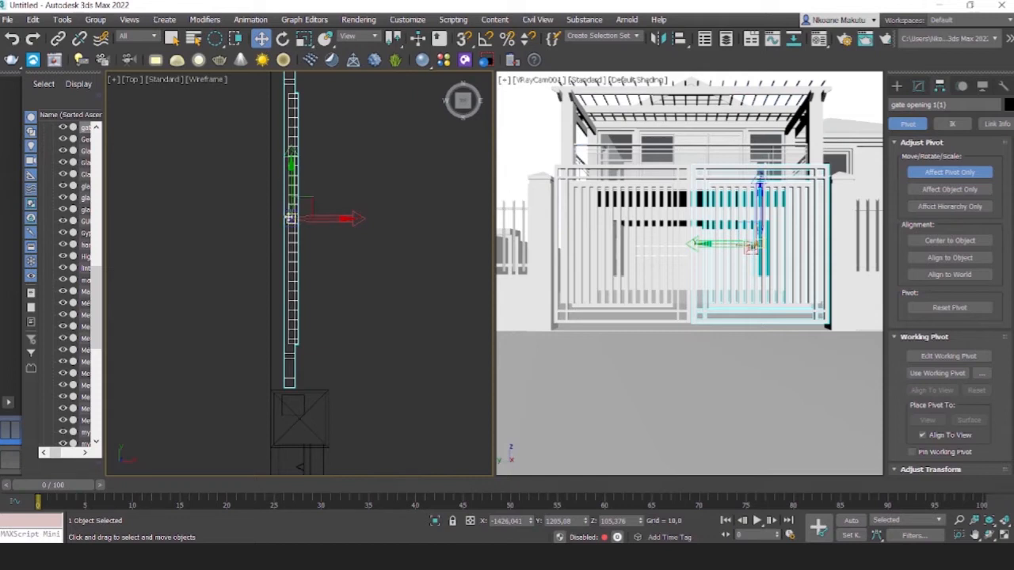
{"action": "left_click_drag", "start_coordinate": [292, 168], "coordinate": [273, 322]}
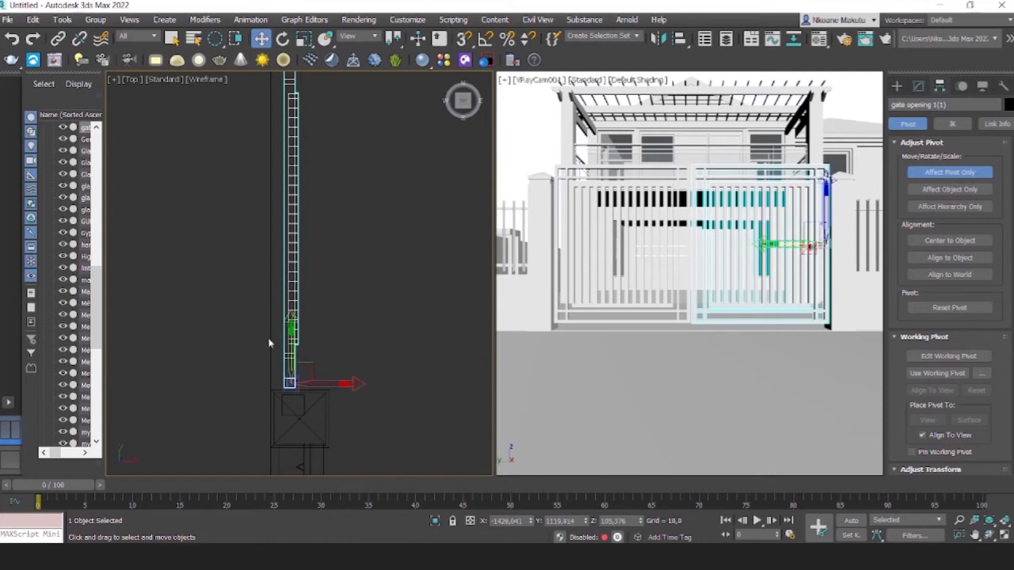
{"action": "scroll", "coordinate": [293, 368], "scroll_direction": "up", "scroll_amount": 5}
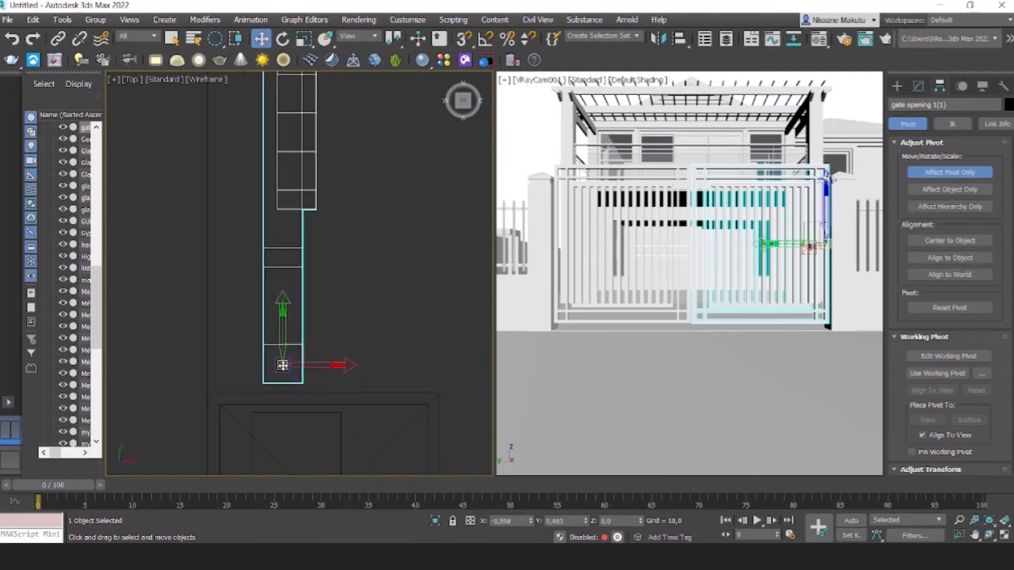
{"action": "scroll", "coordinate": [287, 364], "scroll_direction": "down", "scroll_amount": 2}
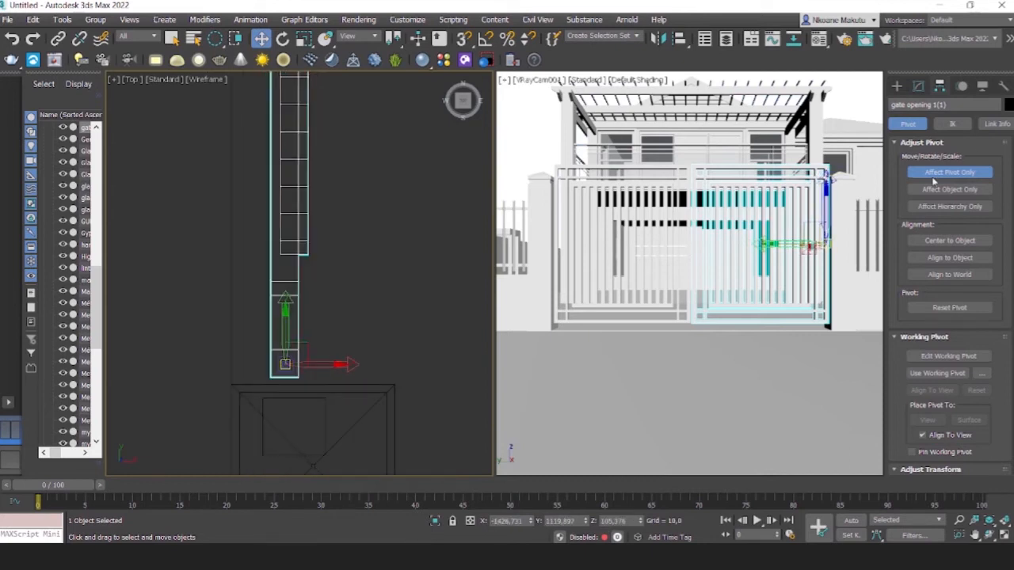
{"action": "left_click", "coordinate": [935, 176]}
With Auto Key active at frame 15, rotate the gate opening 1(1) leaf to -90 degrees about Z and turn Auto Key off.
{"action": "scroll", "coordinate": [388, 290], "scroll_direction": "down", "scroll_amount": 5}
{"action": "scroll", "coordinate": [337, 320], "scroll_direction": "down", "scroll_amount": 2}
{"action": "key", "text": "e"}
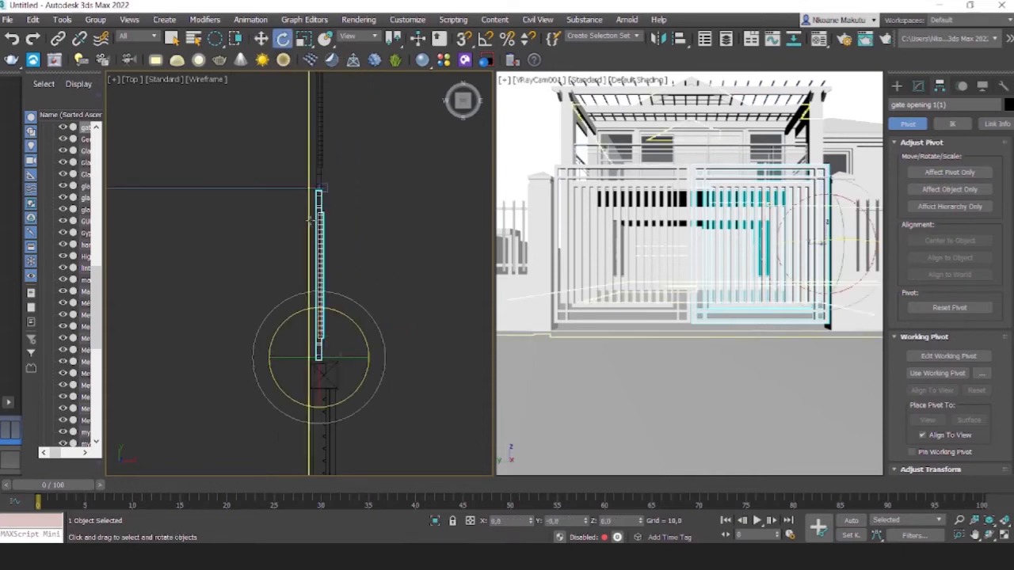
{"action": "left_click_drag", "start_coordinate": [66, 485], "coordinate": [201, 478]}
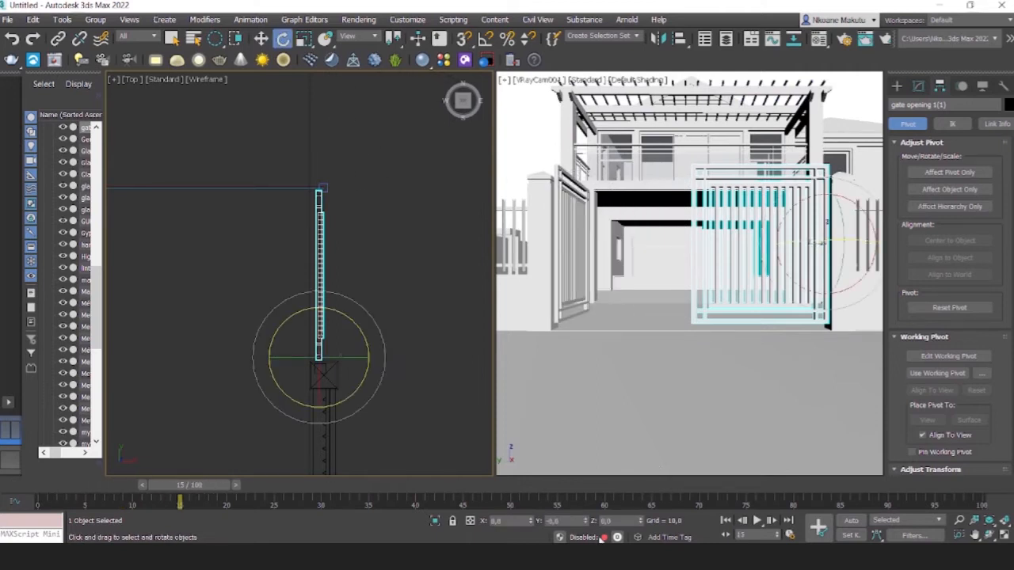
{"action": "left_click", "coordinate": [851, 521]}
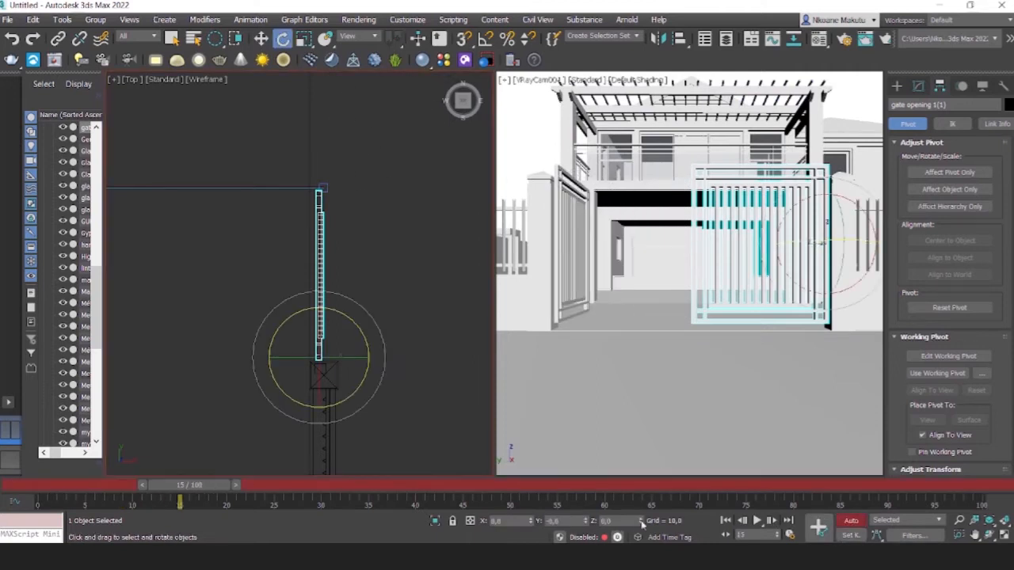
{"action": "left_click_drag", "start_coordinate": [618, 521], "coordinate": [583, 512]}
{"action": "key", "text": "Return"}
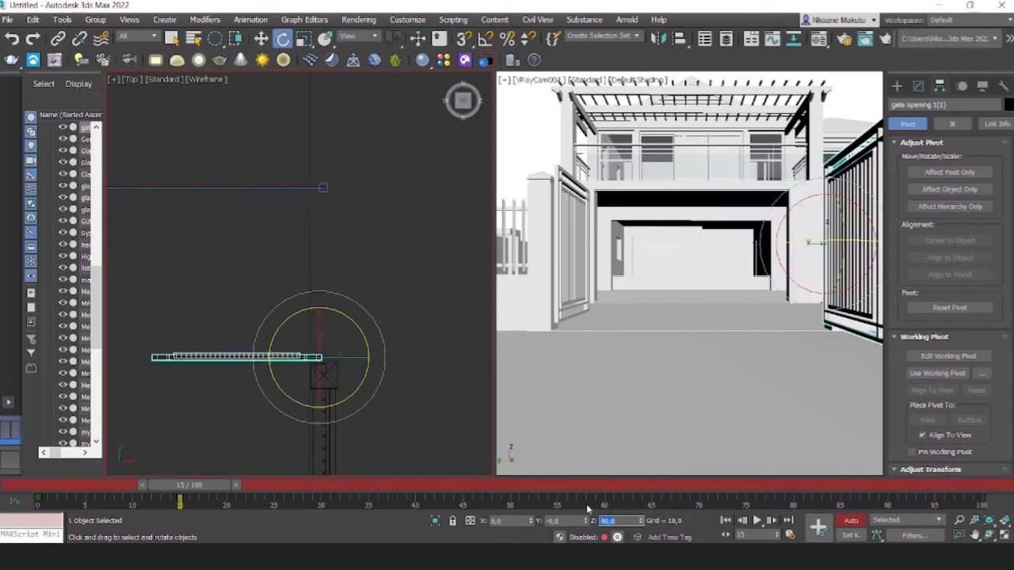
{"action": "left_click_drag", "start_coordinate": [311, 314], "coordinate": [565, 377]}
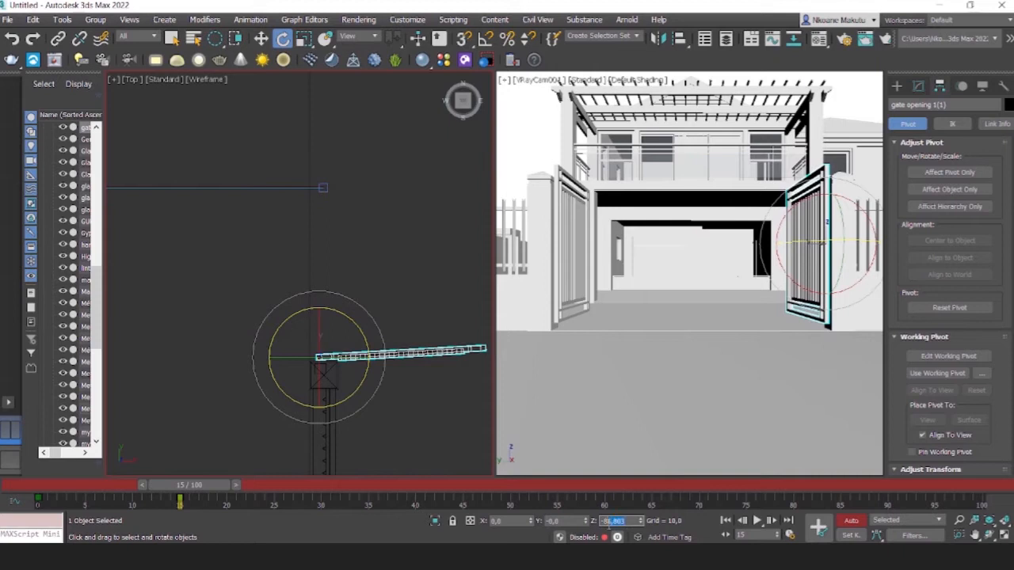
{"action": "key", "text": "Return"}
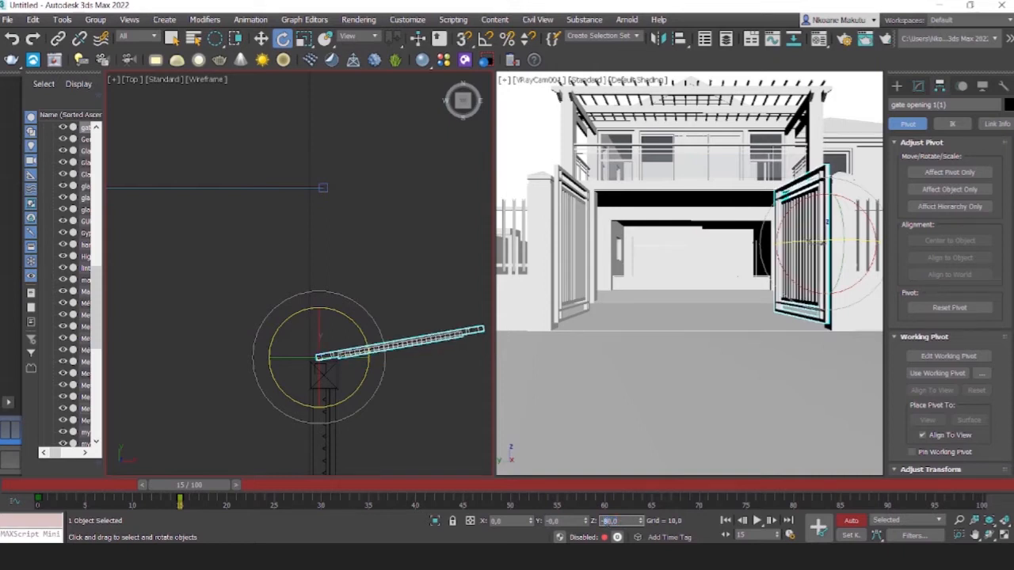
{"action": "key", "text": "Return"}
{"action": "scroll", "coordinate": [373, 294], "scroll_direction": "down", "scroll_amount": 3}
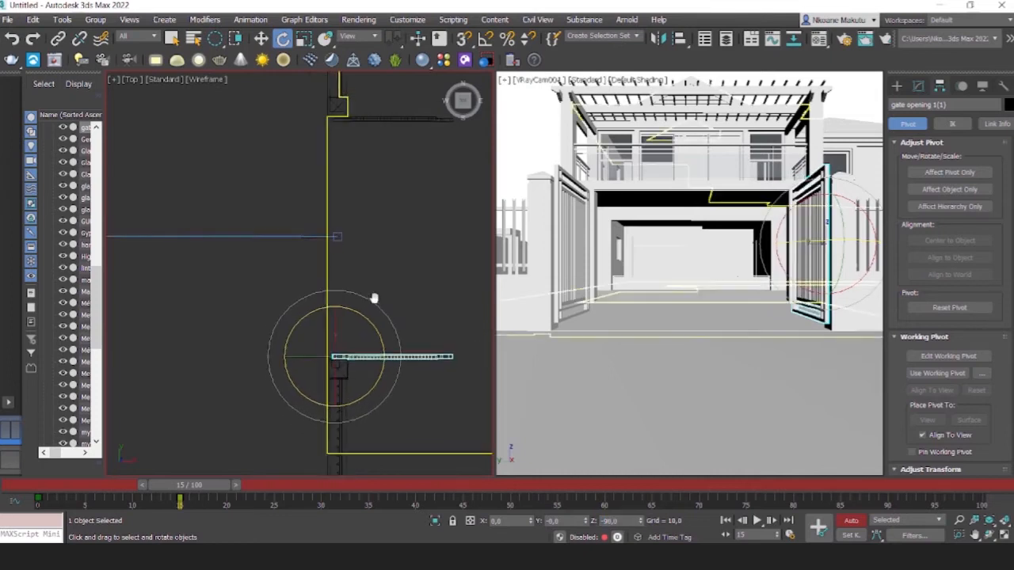
{"action": "left_click", "coordinate": [851, 521]}
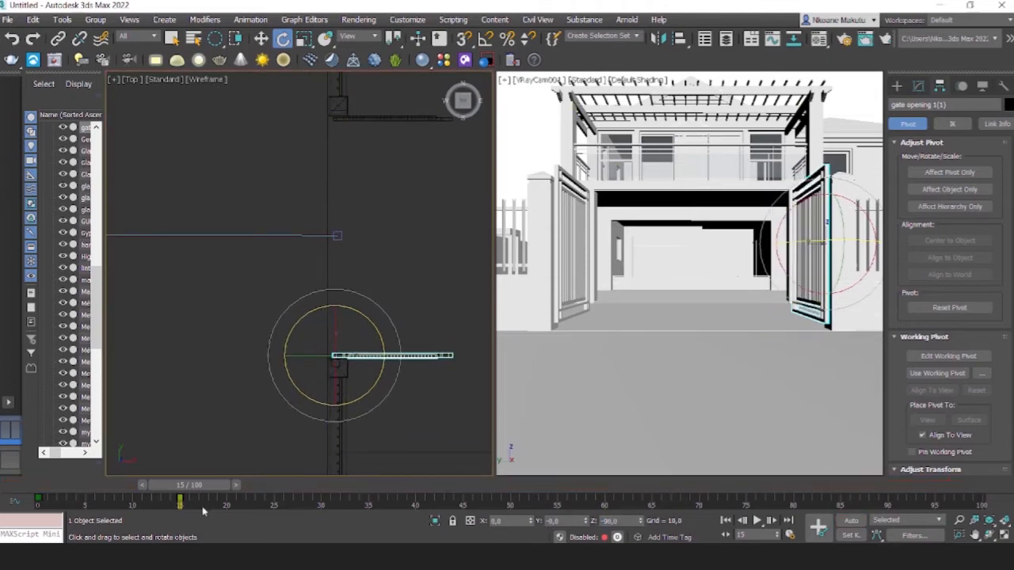
Play the opening animation of both gate leaves from frame 0 in the VRayCam001 view, stop it and return to frame 0.
{"action": "left_click_drag", "start_coordinate": [188, 487], "coordinate": [44, 501]}
{"action": "left_click", "coordinate": [518, 124]}
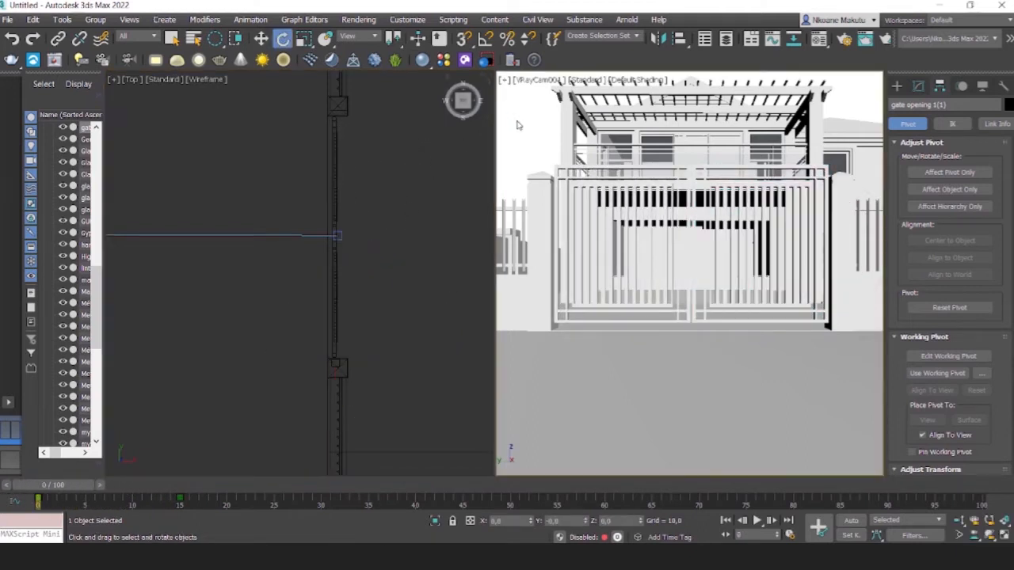
{"action": "left_click", "coordinate": [758, 521]}
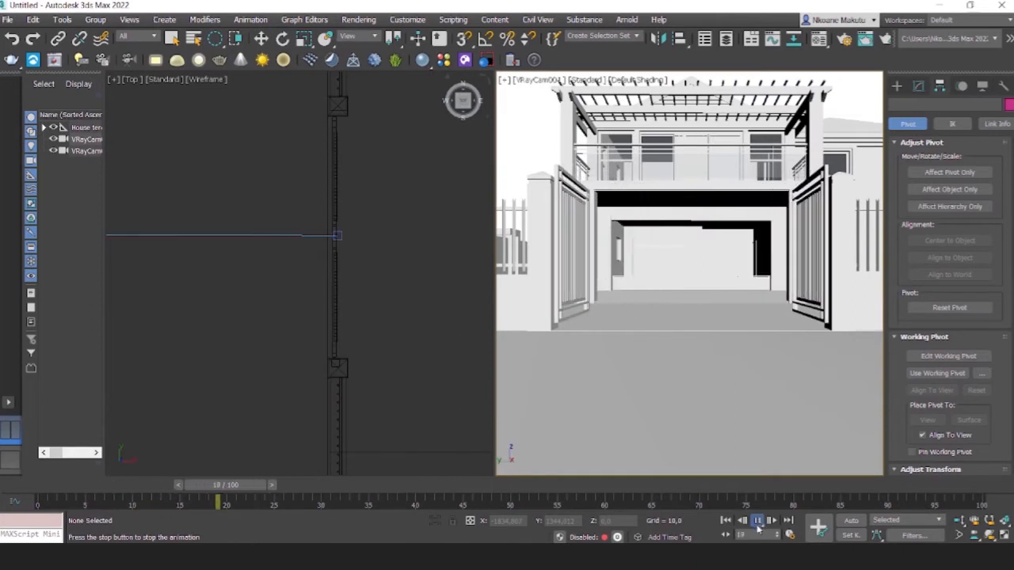
{"action": "left_click", "coordinate": [759, 522]}
{"action": "key", "text": "e"}
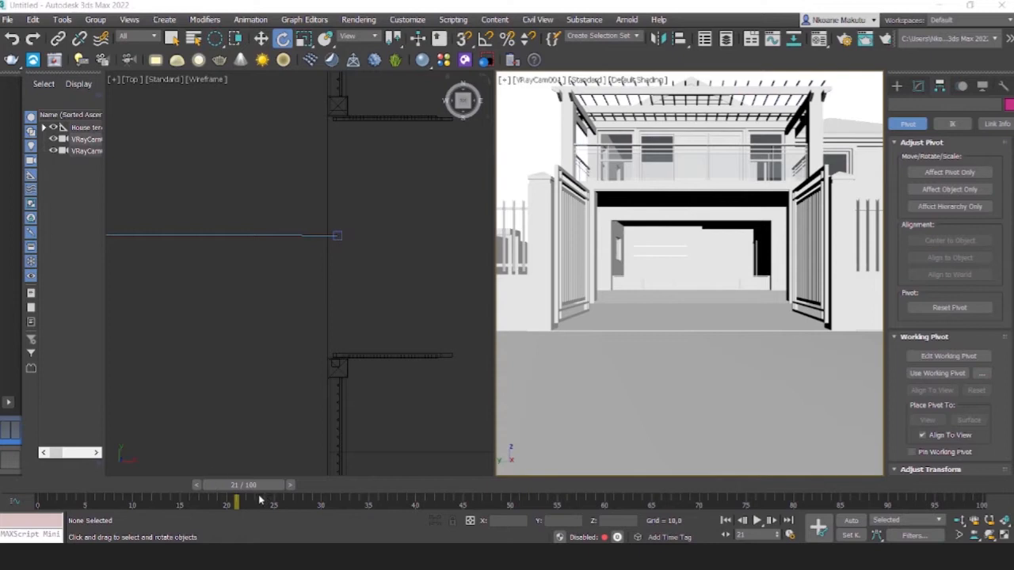
{"action": "left_click_drag", "start_coordinate": [243, 485], "coordinate": [57, 485]}
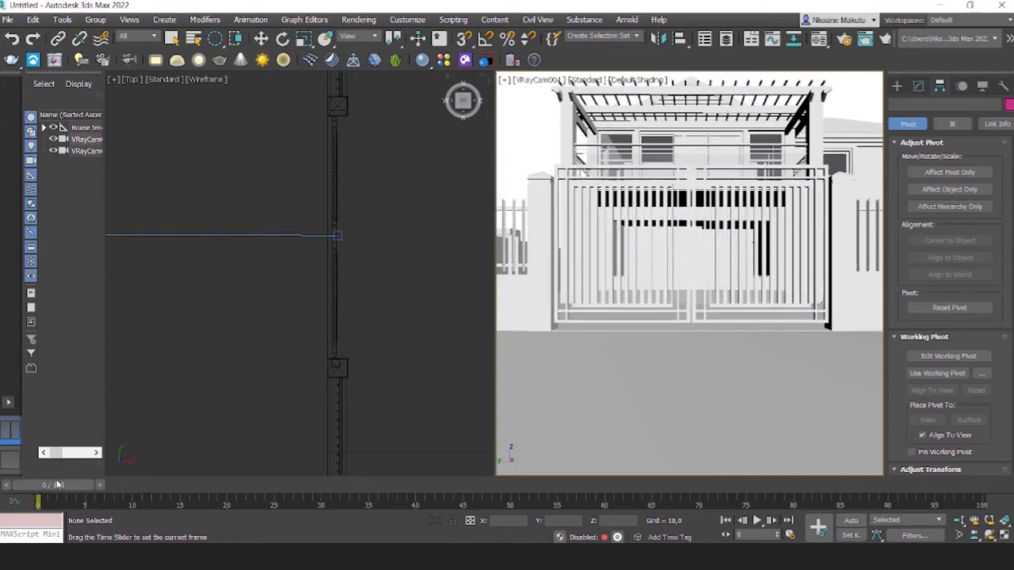
Move the VRayCam001 camera together with its target along X through the gate towards the garage and deselect it.
{"action": "scroll", "coordinate": [329, 313], "scroll_direction": "down", "scroll_amount": 3}
{"action": "left_click", "coordinate": [246, 267]}
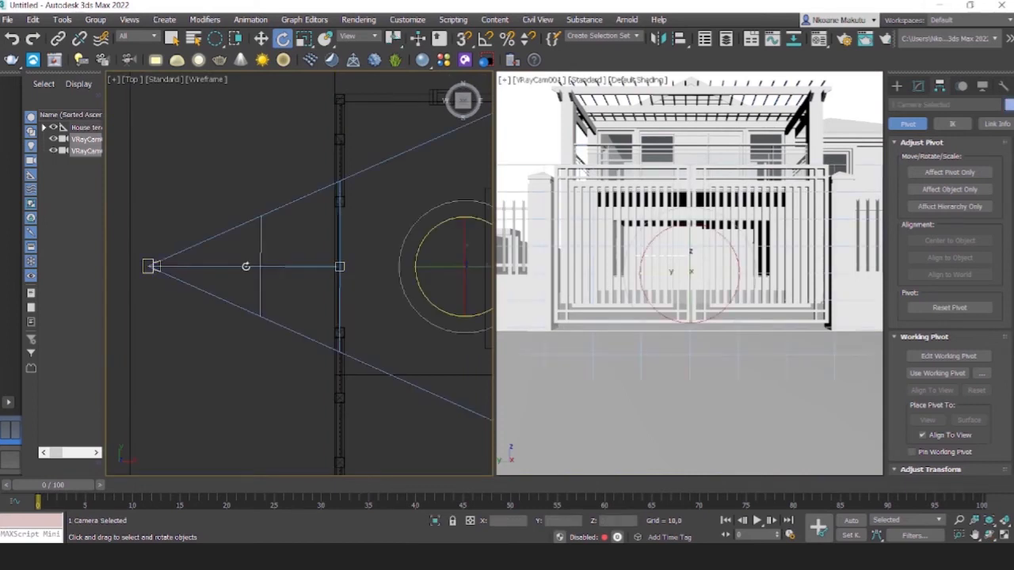
{"action": "key", "text": "w"}
{"action": "scroll", "coordinate": [348, 275], "scroll_direction": "down", "scroll_amount": 3}
{"action": "middle_click_drag", "start_coordinate": [315, 277], "coordinate": [222, 292]}
{"action": "left_click_drag", "start_coordinate": [352, 286], "coordinate": [457, 279]}
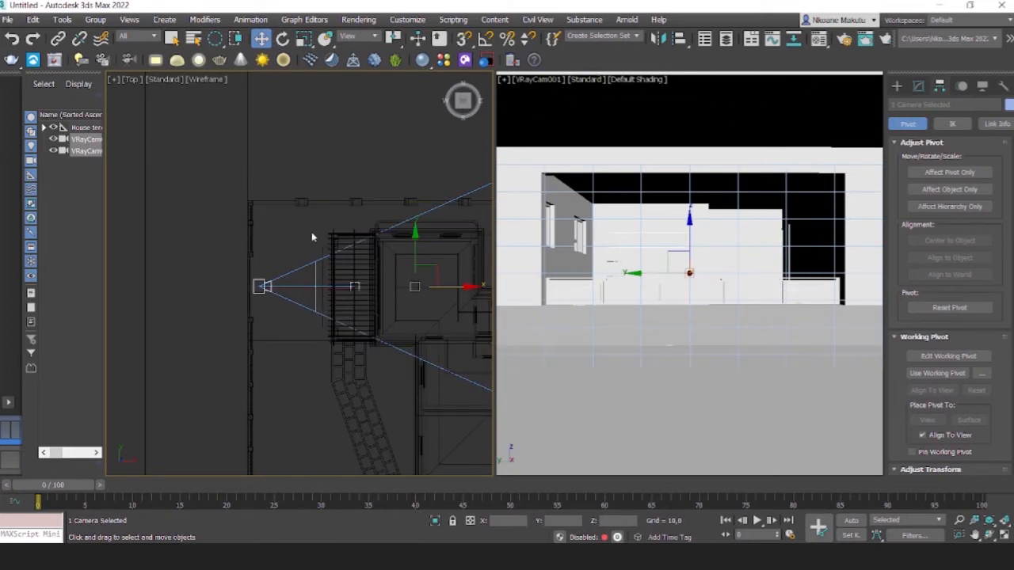
{"action": "left_click", "coordinate": [311, 232]}
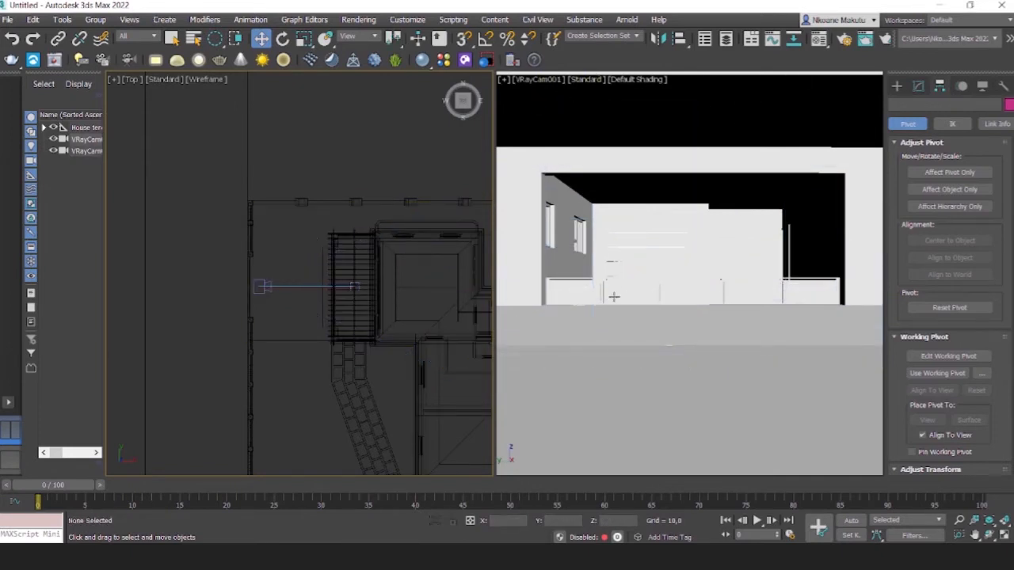
Display the top view with Default Shading and turn it into an orthographic view of the house front and garage.
{"action": "left_click", "coordinate": [212, 80]}
{"action": "left_click", "coordinate": [221, 95]}
{"action": "mouse_move", "coordinate": [238, 357]}
{"action": "middle_mouse_down", "text": "alt"}
{"action": "mouse_move", "coordinate": [289, 321]}
{"action": "mouse_move", "coordinate": [341, 258]}
{"action": "middle_mouse_up", "text": "alt"}
{"action": "scroll", "coordinate": [341, 257], "scroll_direction": "up", "scroll_amount": 10}
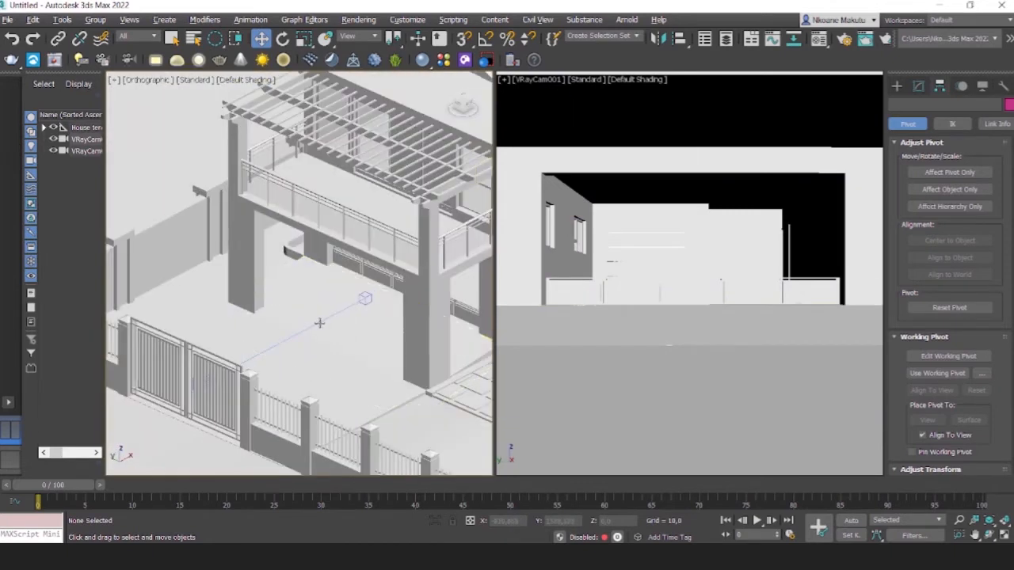
Select the garage door together with the house walls and isolate the selection.
{"action": "left_click", "coordinate": [334, 272]}
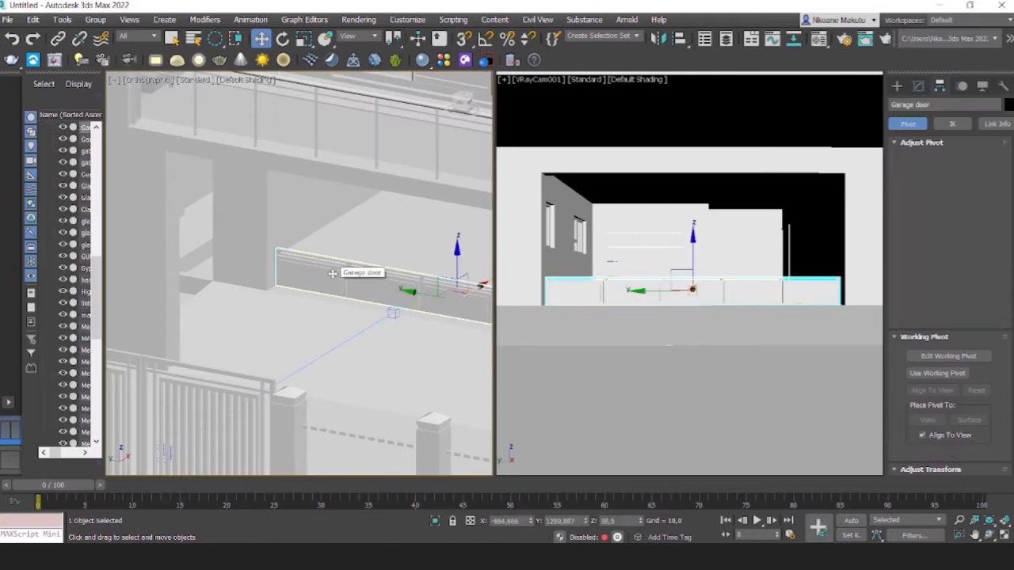
{"action": "scroll", "coordinate": [334, 273], "scroll_direction": "down", "scroll_amount": 2}
{"action": "middle_click_drag", "start_coordinate": [335, 273], "coordinate": [333, 348]}
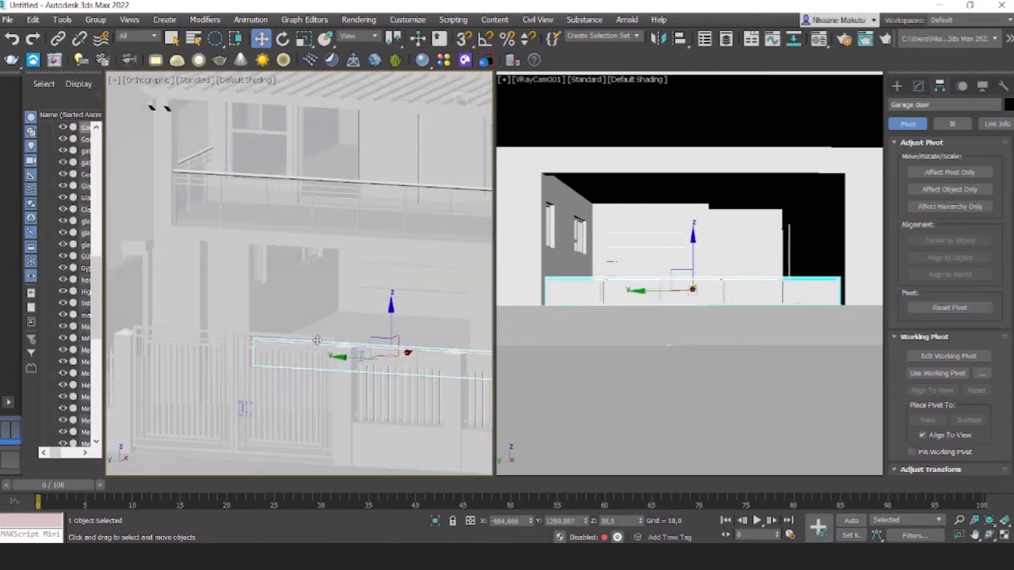
{"action": "middle_click_drag", "start_coordinate": [372, 262], "coordinate": [338, 329], "text": "alt"}
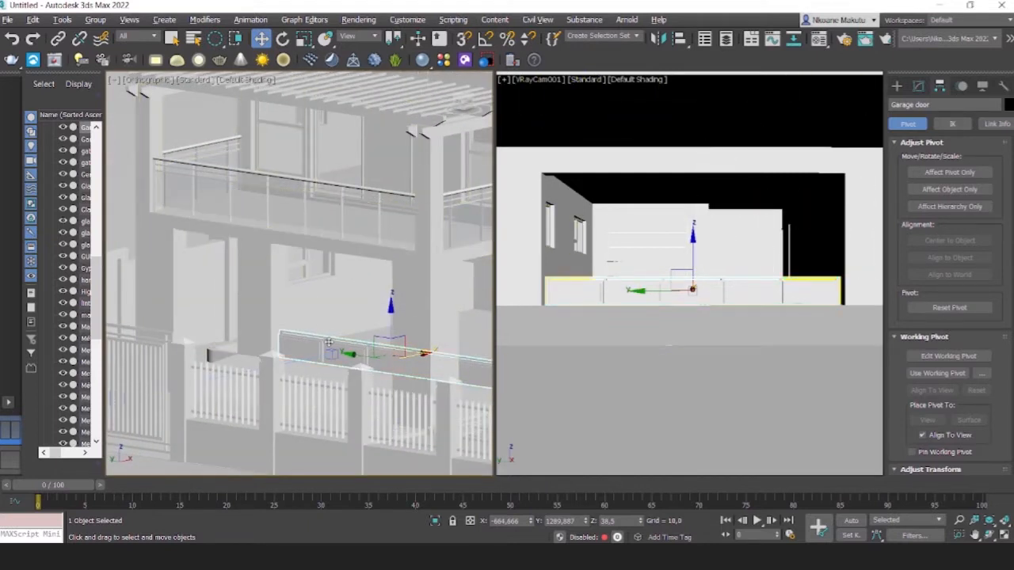
{"action": "middle_click_drag", "start_coordinate": [329, 342], "coordinate": [311, 340], "text": "alt"}
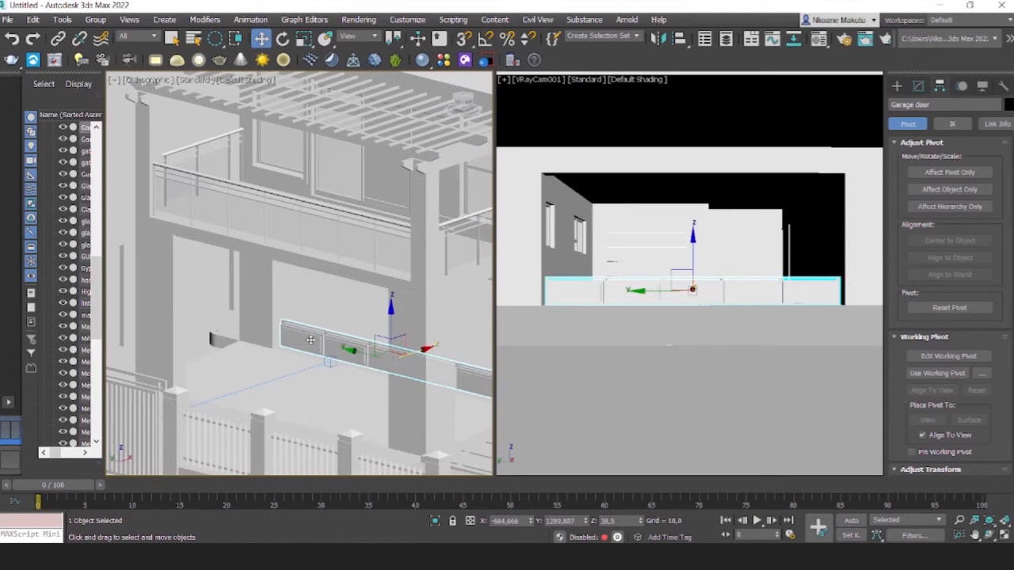
{"action": "left_click", "coordinate": [271, 296], "text": "ctrl"}
{"action": "scroll", "coordinate": [326, 306], "scroll_direction": "down", "scroll_amount": 4}
{"action": "scroll", "coordinate": [341, 334], "scroll_direction": "up", "scroll_amount": 5}
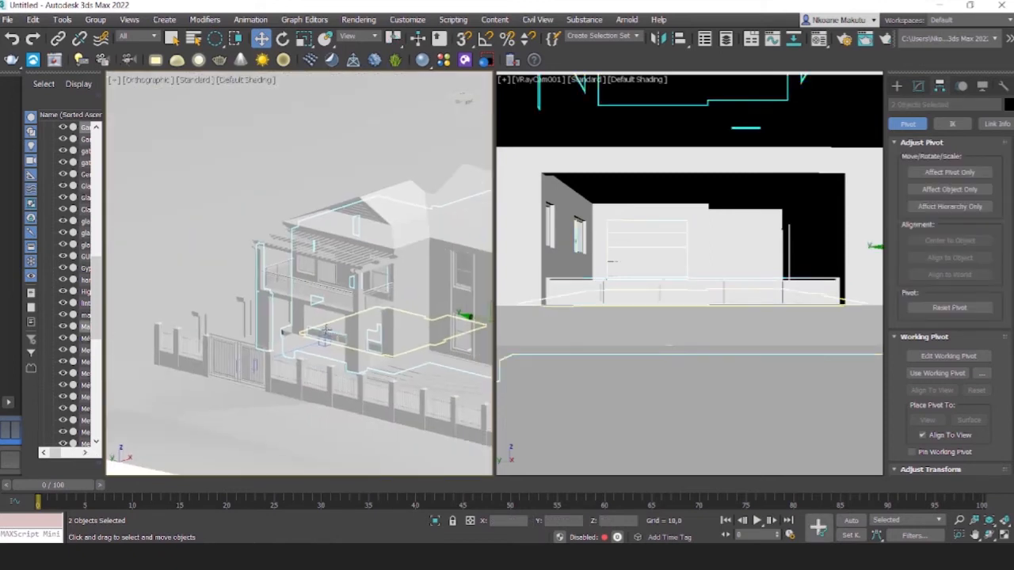
{"action": "right_click", "coordinate": [325, 333]}
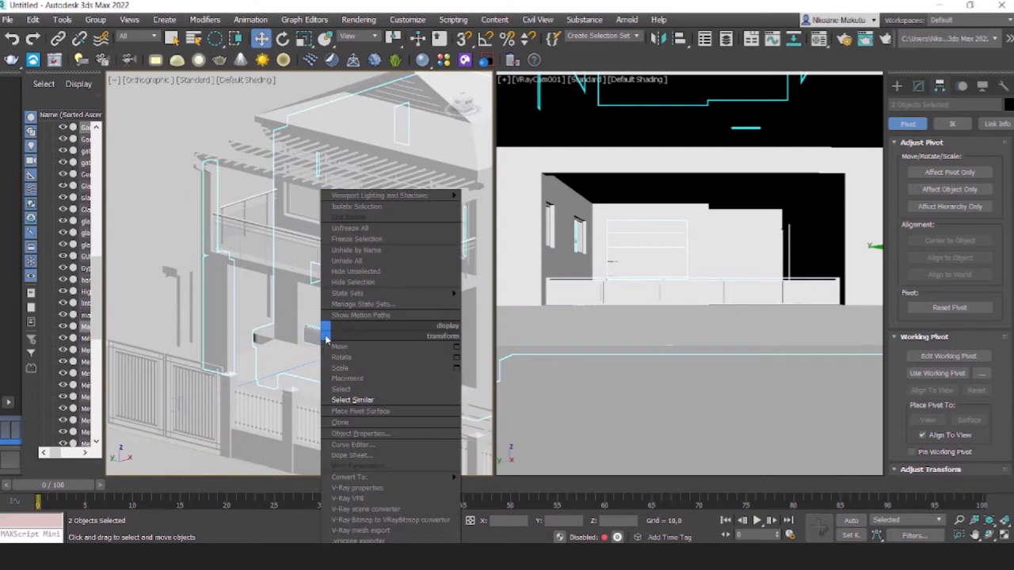
{"action": "left_click", "coordinate": [379, 208]}
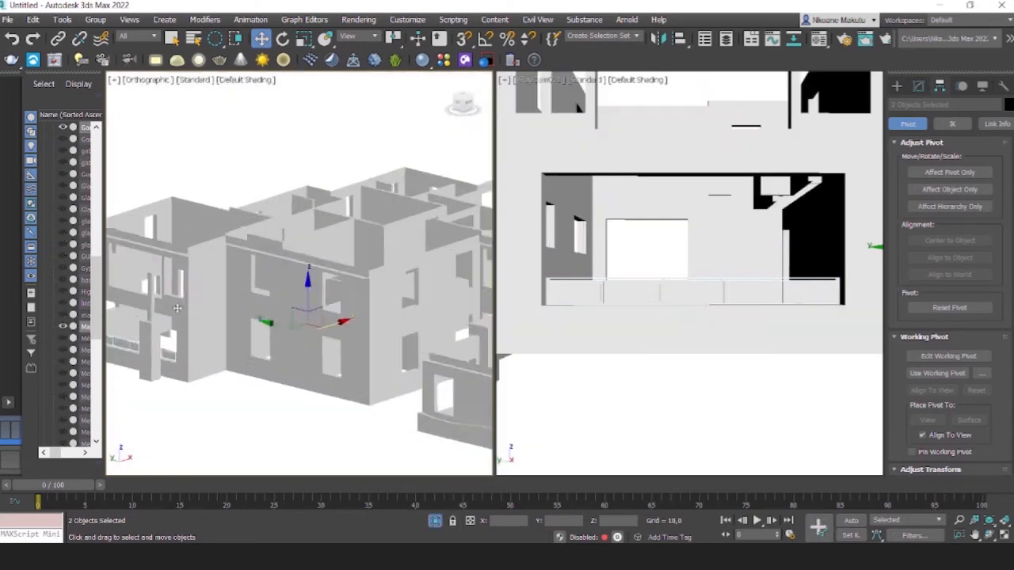
Show the isolated garage door and walls from the Front in Wireframe Override, close up on the garage door area.
{"action": "left_click", "coordinate": [464, 102]}
{"action": "middle_click_drag", "start_coordinate": [355, 343], "coordinate": [320, 349]}
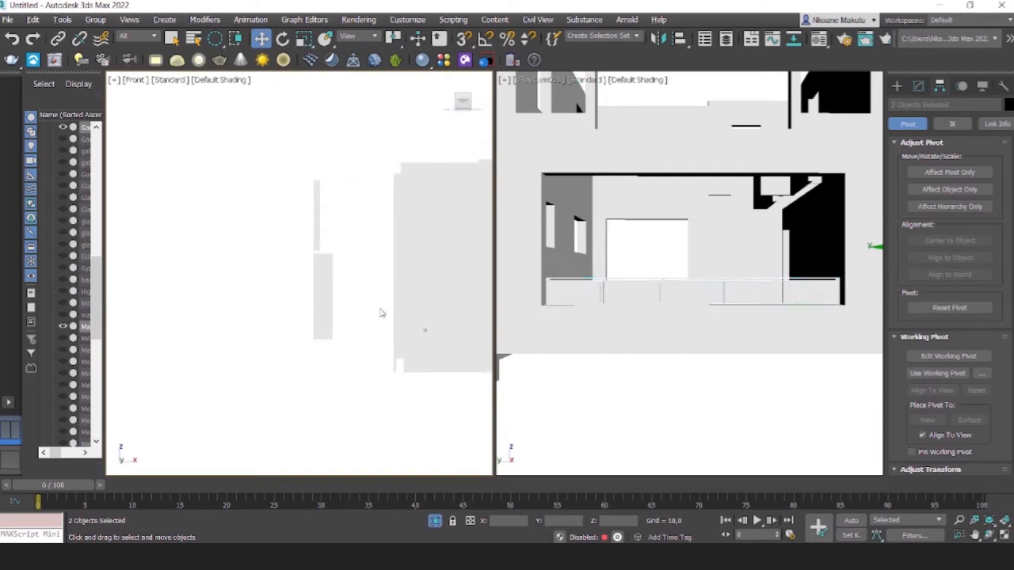
{"action": "left_click", "coordinate": [212, 81]}
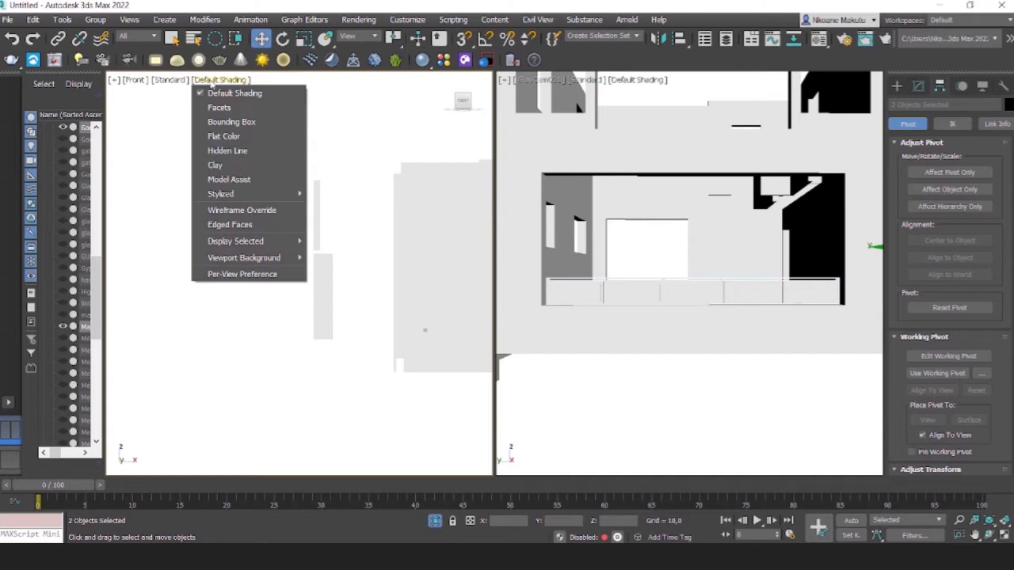
{"action": "left_click", "coordinate": [234, 211]}
{"action": "left_click", "coordinate": [349, 367]}
{"action": "scroll", "coordinate": [269, 320], "scroll_direction": "up", "scroll_amount": 5}
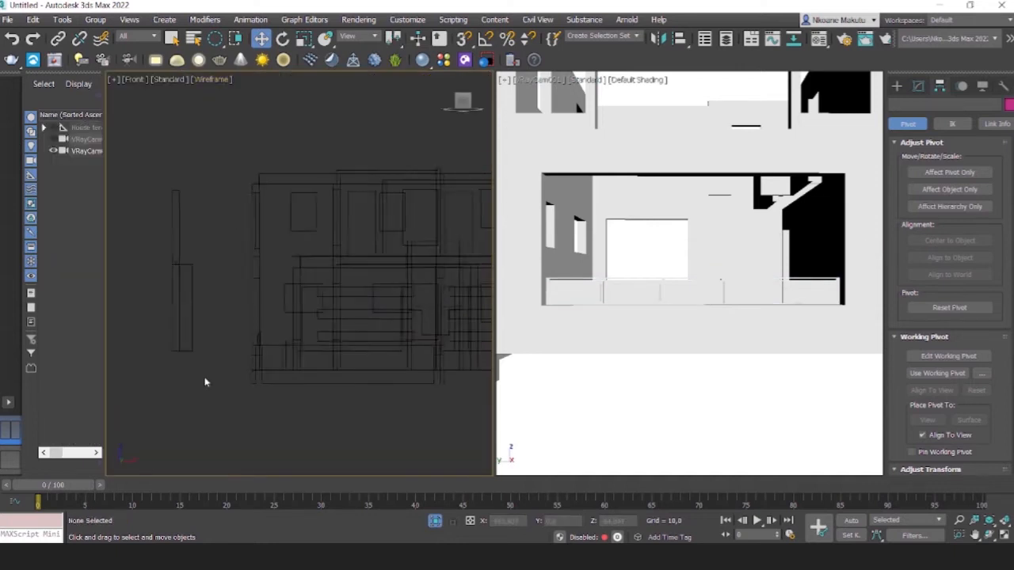
{"action": "middle_click_drag", "start_coordinate": [269, 320], "coordinate": [273, 361]}
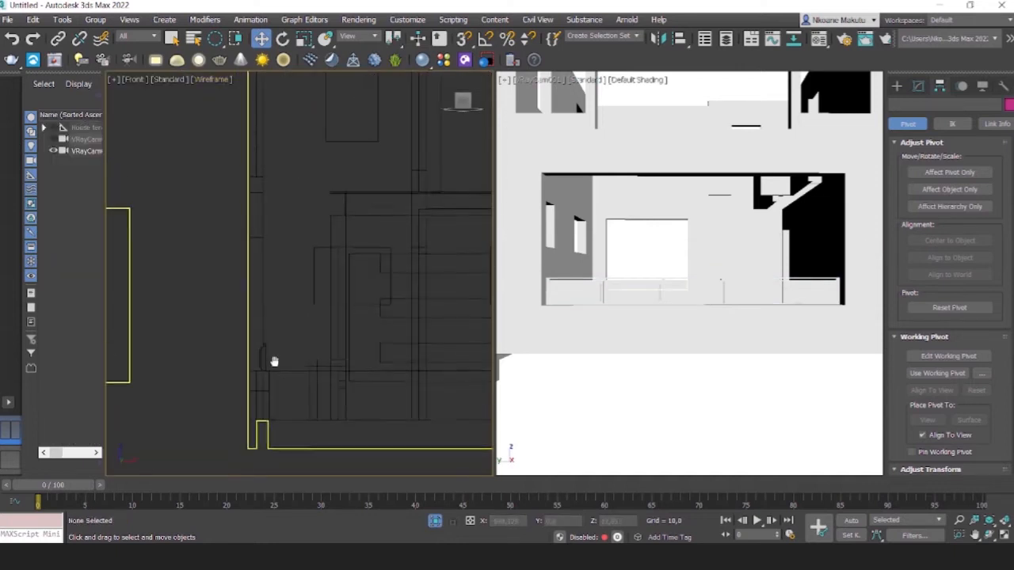
Draw a corner-type line from the top of the garage door, about 226 units straight up, turning horizontally into the garage.
{"action": "left_click", "coordinate": [896, 86]}
{"action": "left_click", "coordinate": [912, 105]}
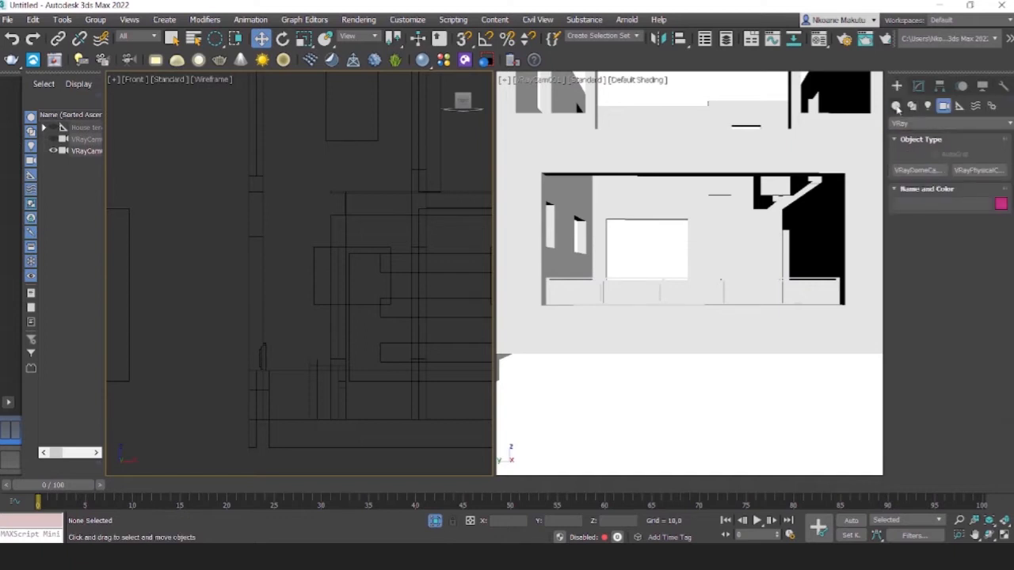
{"action": "left_click", "coordinate": [919, 187]}
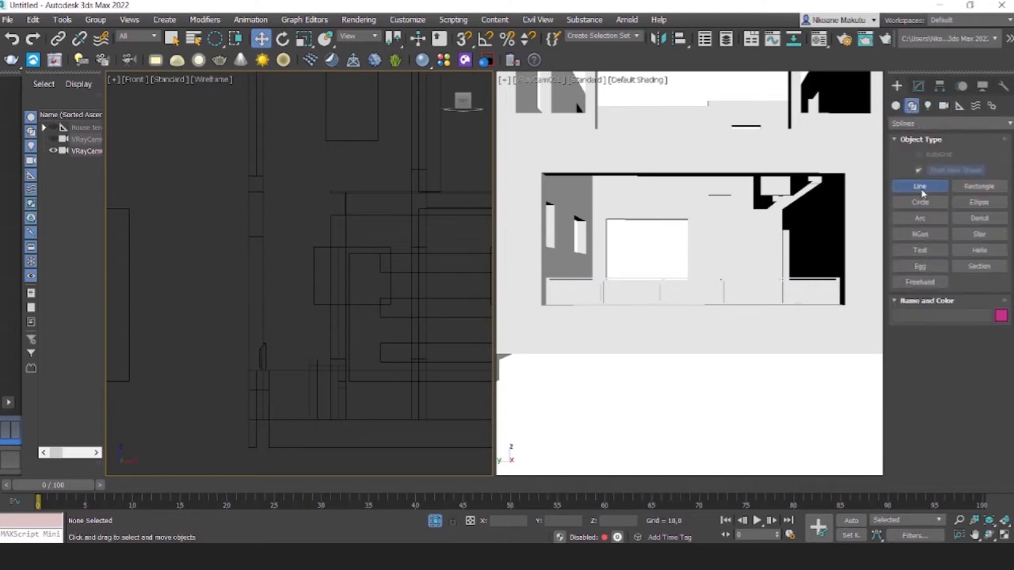
{"action": "scroll", "coordinate": [263, 368], "scroll_direction": "up", "scroll_amount": 4}
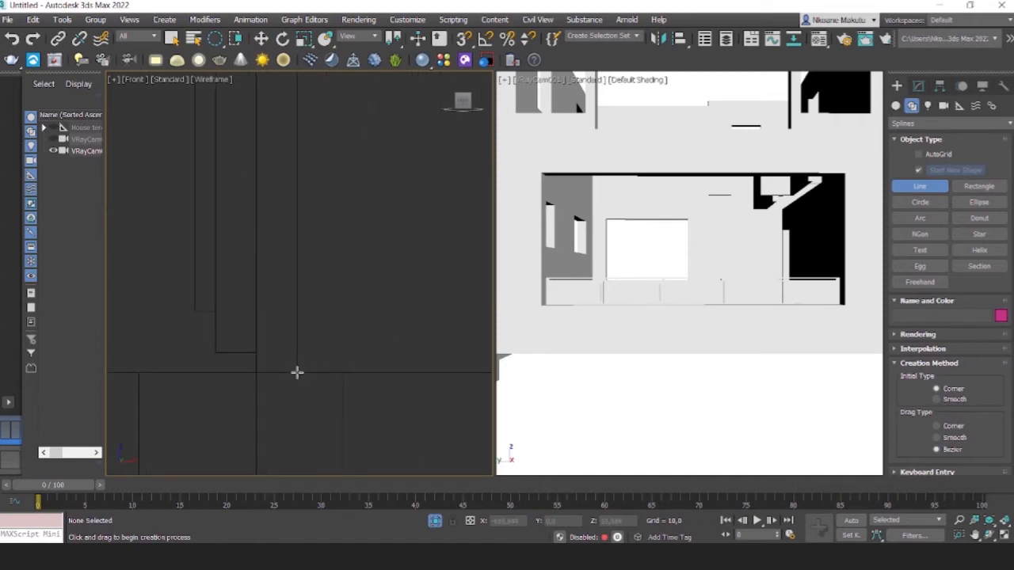
{"action": "left_click", "coordinate": [297, 373]}
{"action": "scroll", "coordinate": [317, 319], "scroll_direction": "down", "scroll_amount": 3}
{"action": "middle_click_drag", "start_coordinate": [375, 177], "coordinate": [330, 267]}
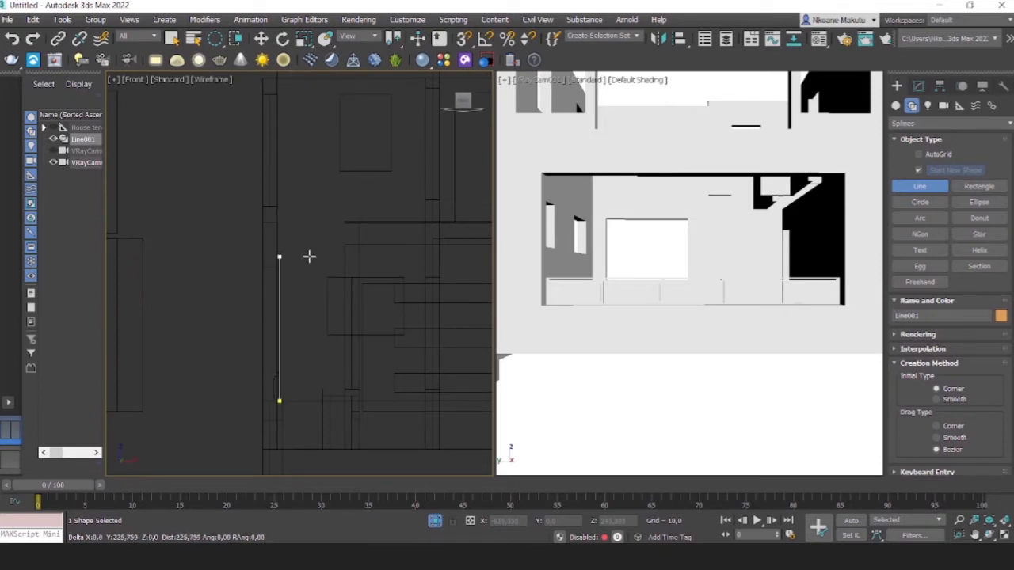
{"action": "left_click", "coordinate": [314, 253], "text": "shift"}
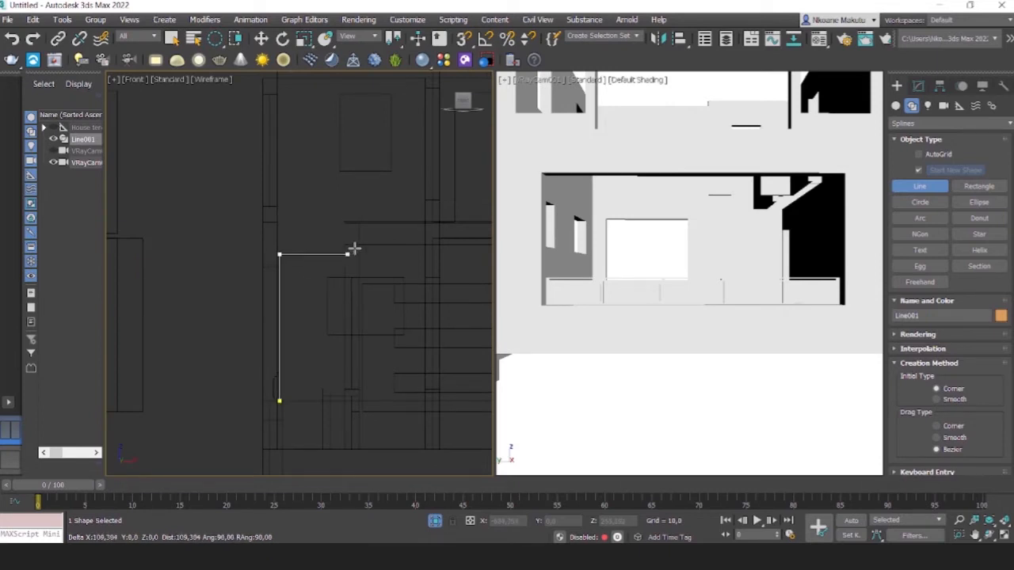
{"action": "left_click", "coordinate": [484, 256], "text": "shift"}
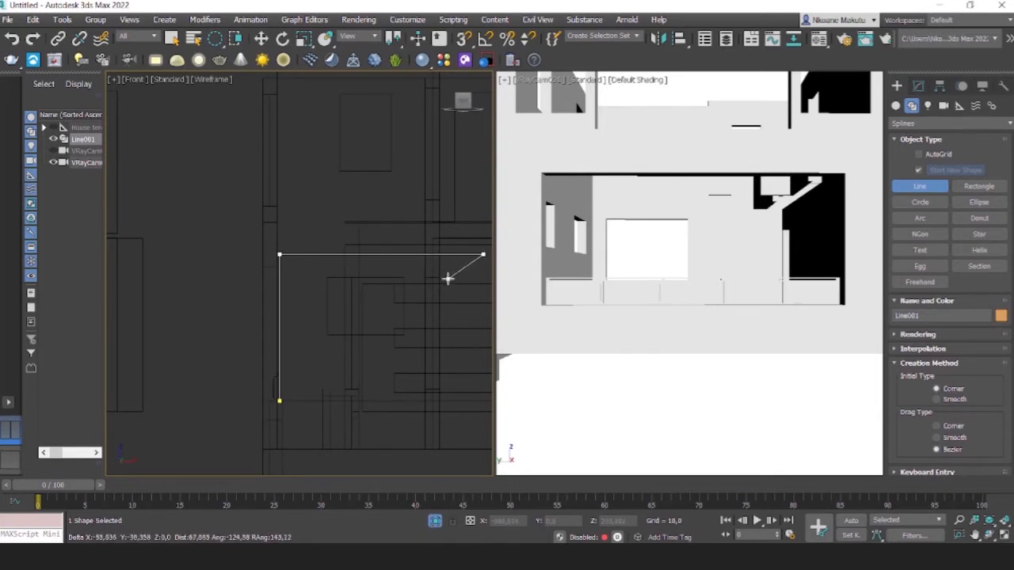
{"action": "key", "text": "w"}
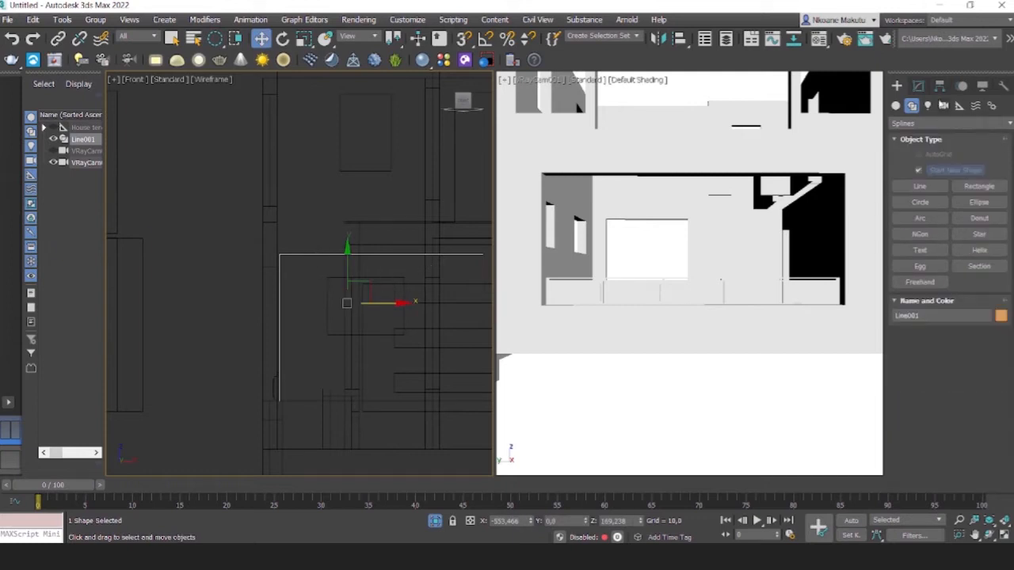
Fillet the line's upper corner vertex into a smooth rounded bend.
{"action": "left_click", "coordinate": [940, 86]}
{"action": "left_click_drag", "start_coordinate": [902, 365], "coordinate": [914, 146]}
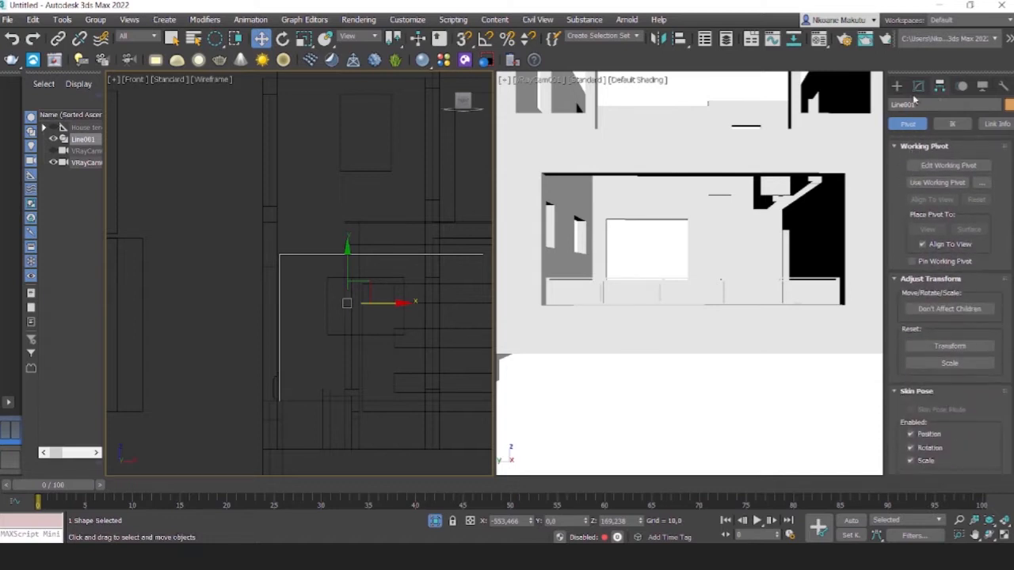
{"action": "left_click", "coordinate": [918, 87]}
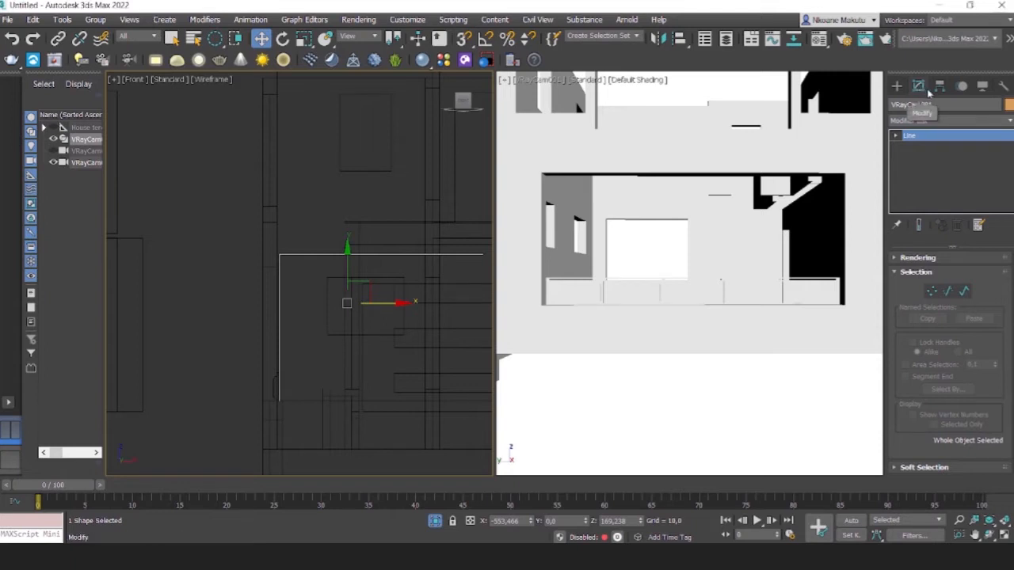
{"action": "left_click", "coordinate": [933, 292]}
{"action": "scroll", "coordinate": [907, 353], "scroll_direction": "down", "scroll_amount": 5}
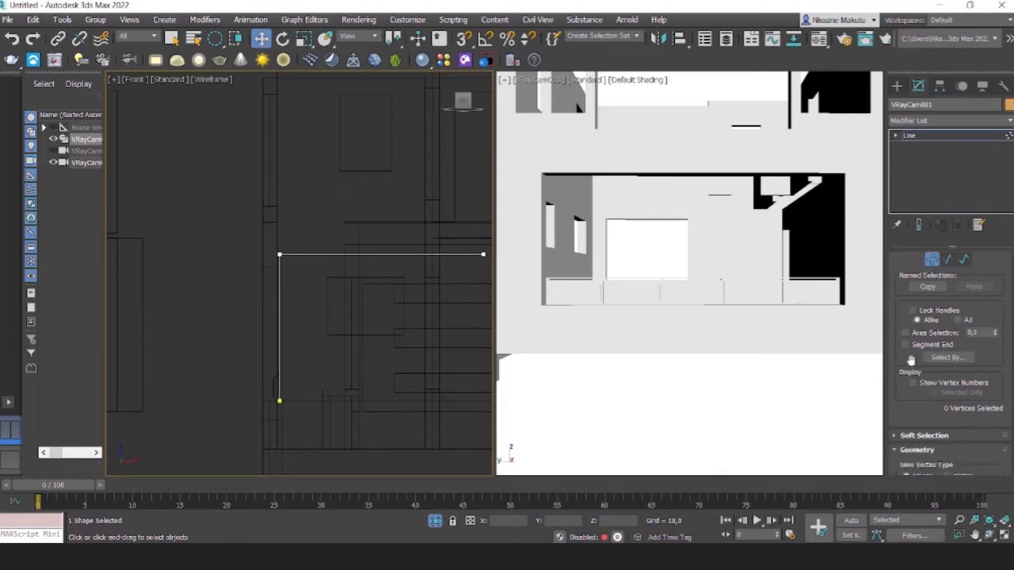
{"action": "scroll", "coordinate": [903, 372], "scroll_direction": "down", "scroll_amount": 7}
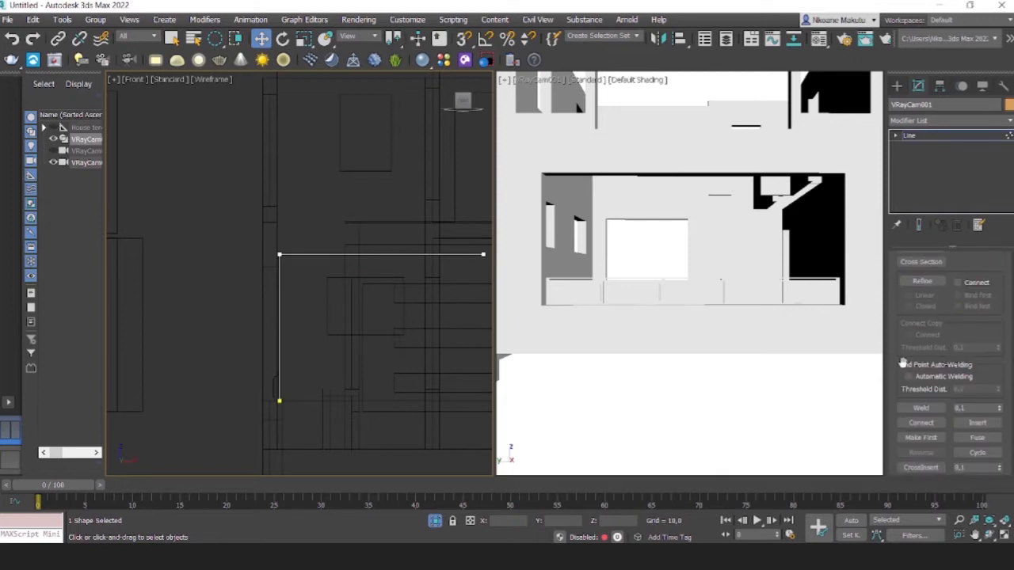
{"action": "left_click", "coordinate": [919, 403]}
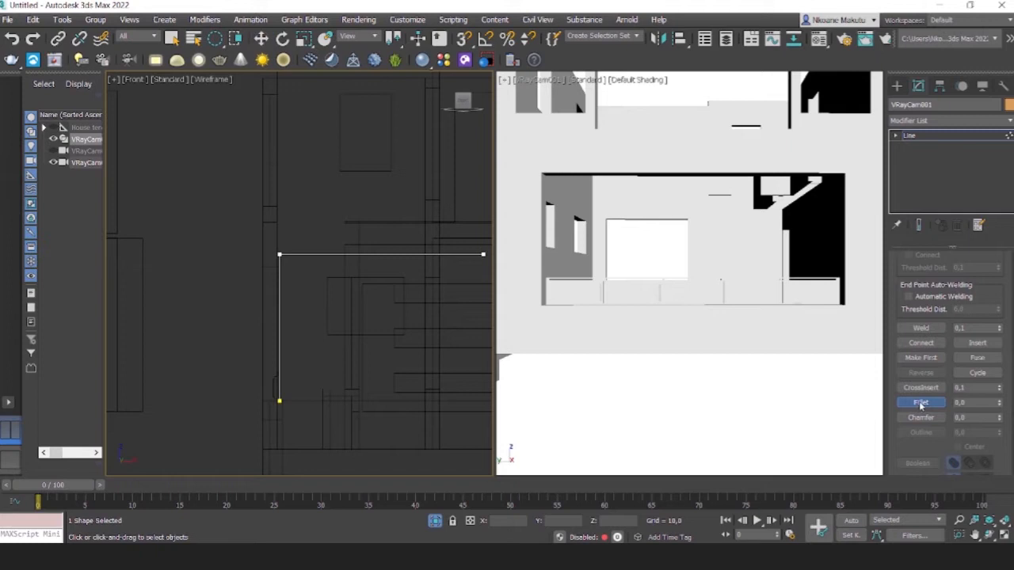
{"action": "middle_click_drag", "start_coordinate": [303, 294], "coordinate": [303, 313]}
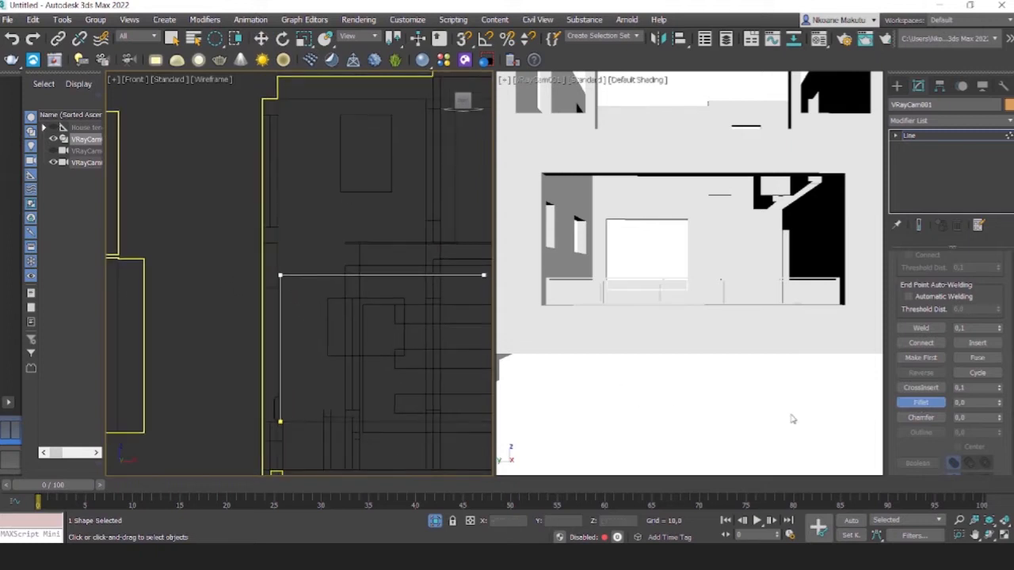
{"action": "left_click_drag", "start_coordinate": [280, 276], "coordinate": [250, 242]}
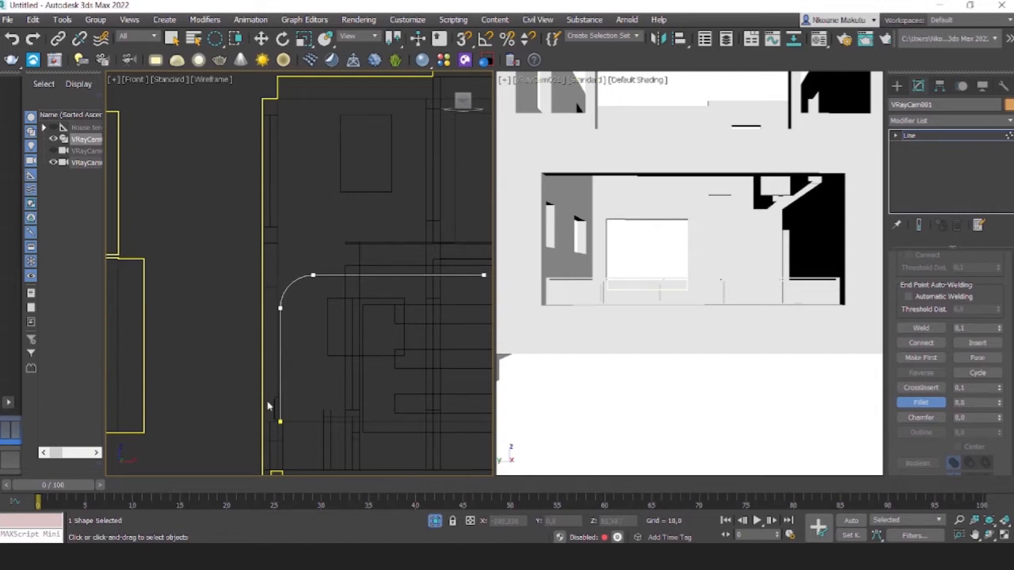
{"action": "scroll", "coordinate": [276, 420], "scroll_direction": "up", "scroll_amount": 3}
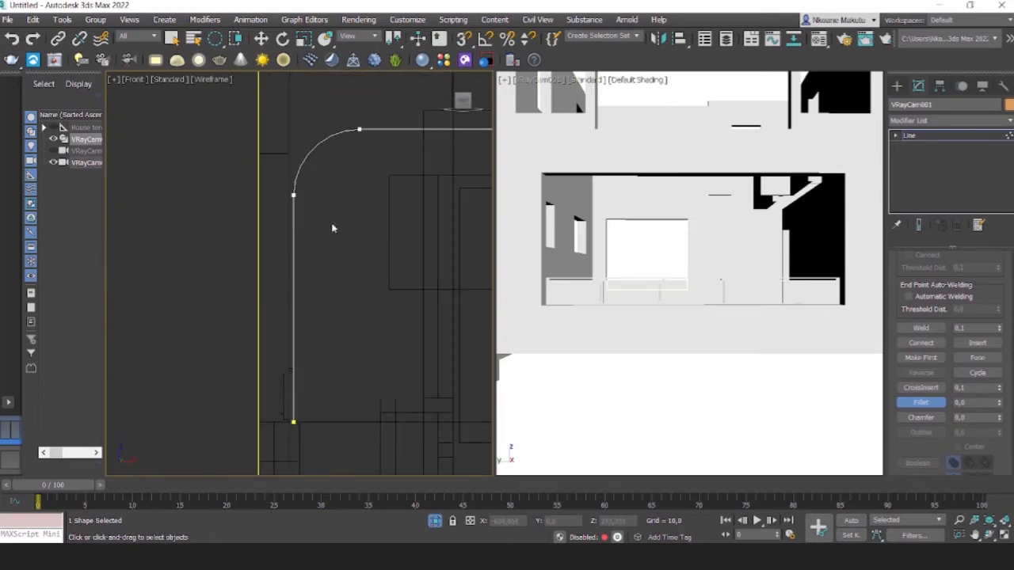
{"action": "scroll", "coordinate": [317, 224], "scroll_direction": "down", "scroll_amount": 2}
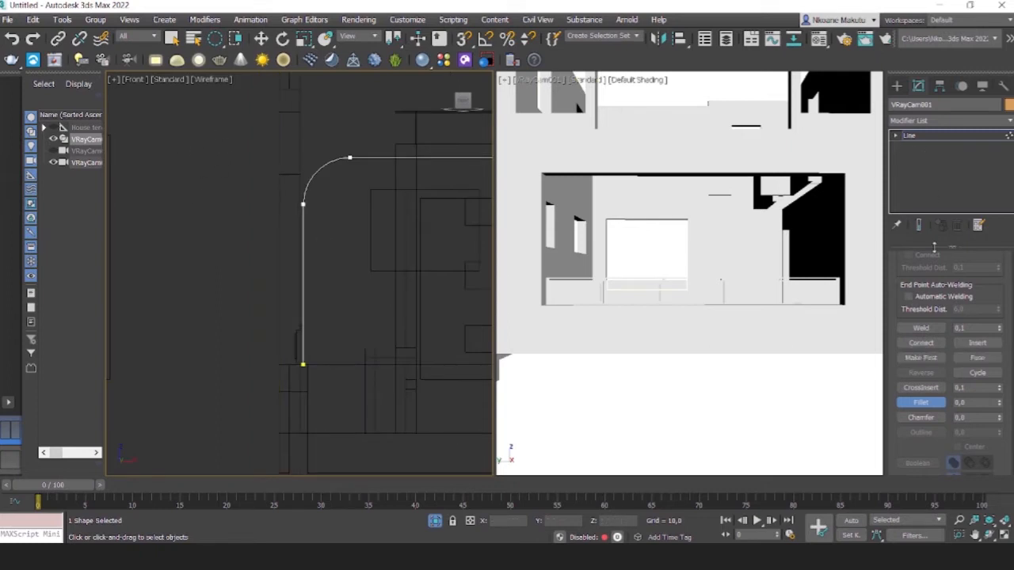
{"action": "left_click", "coordinate": [260, 38]}
In the Top view, move the whole line along Y to about 1290, level with the middle of the garage door.
{"action": "middle_click_drag", "start_coordinate": [378, 196], "coordinate": [382, 237]}
{"action": "scroll", "coordinate": [382, 237], "scroll_direction": "down", "scroll_amount": 4}
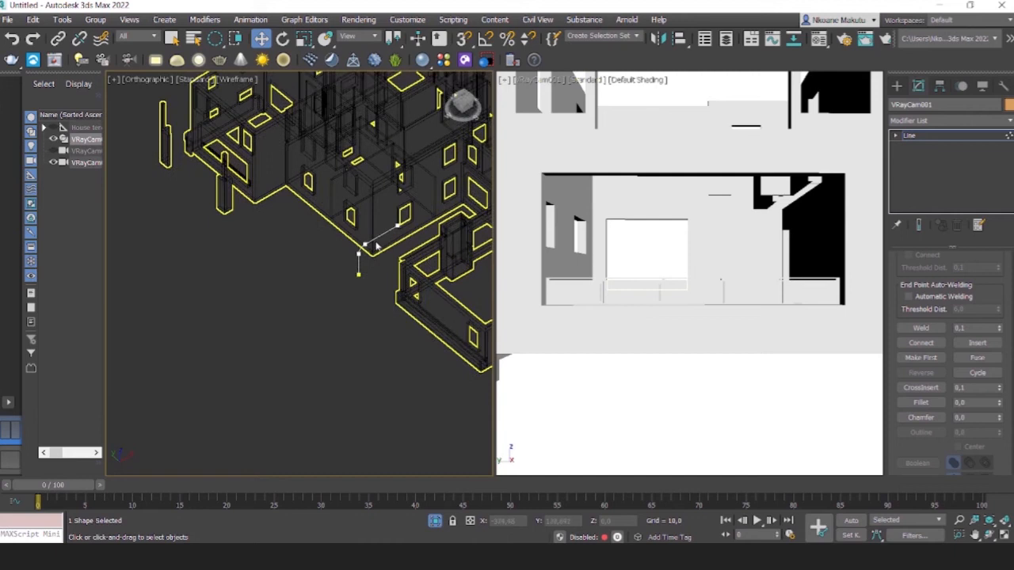
{"action": "key", "text": "t"}
{"action": "scroll", "coordinate": [404, 325], "scroll_direction": "up", "scroll_amount": 10}
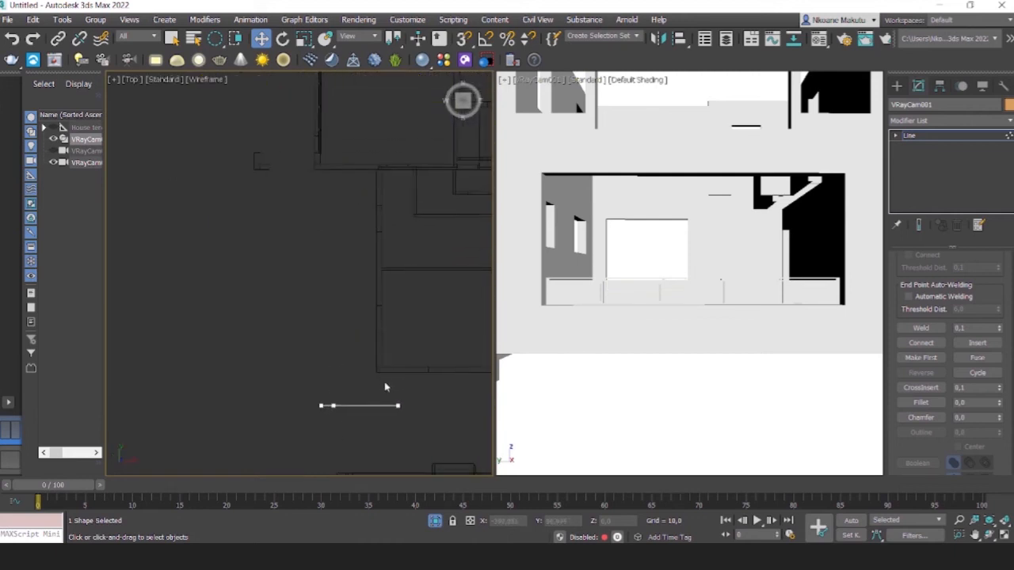
{"action": "scroll", "coordinate": [365, 398], "scroll_direction": "down", "scroll_amount": 5}
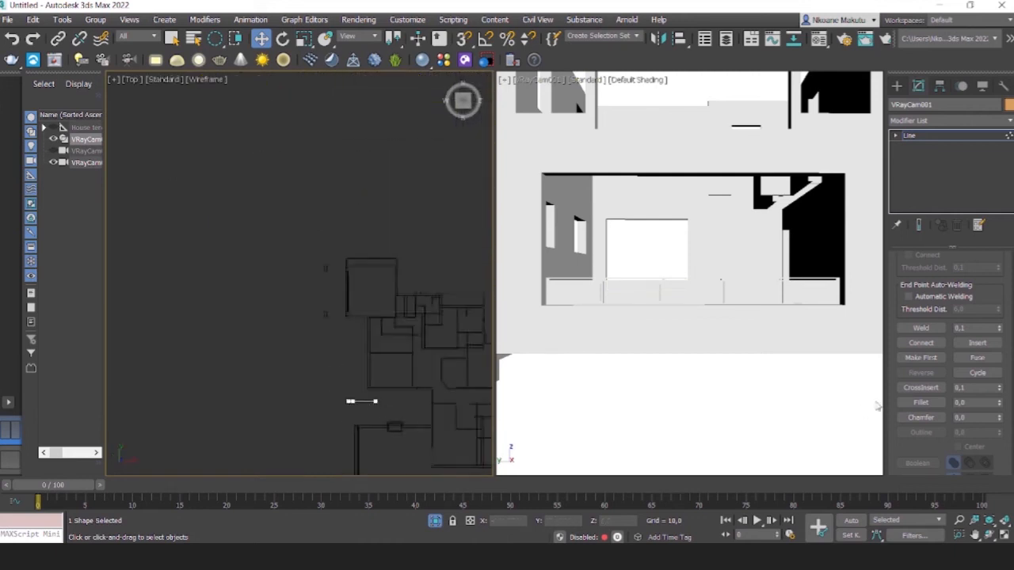
{"action": "scroll", "coordinate": [939, 319], "scroll_direction": "up", "scroll_amount": 10}
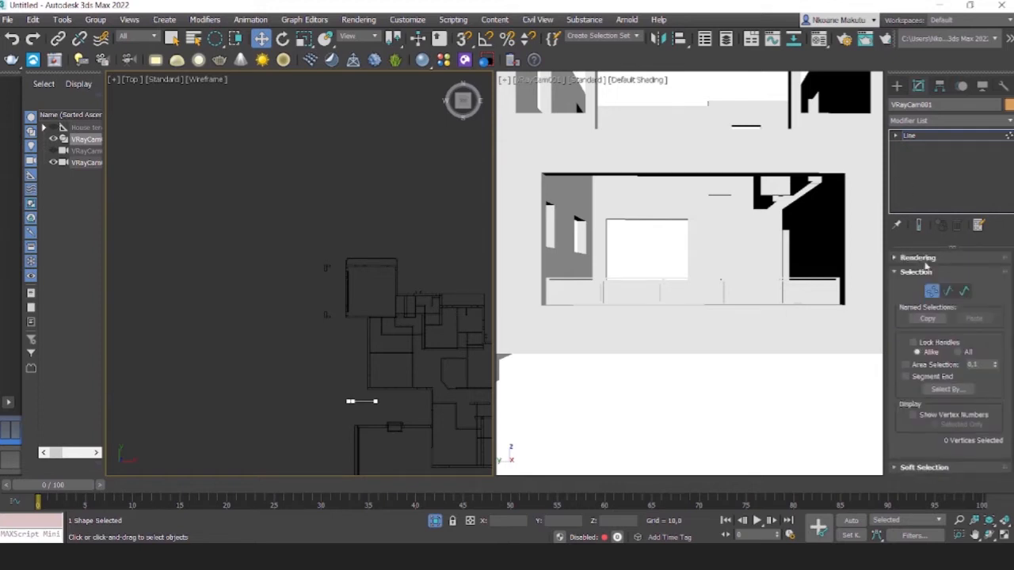
{"action": "left_click", "coordinate": [932, 292]}
{"action": "scroll", "coordinate": [360, 400], "scroll_direction": "up", "scroll_amount": 3}
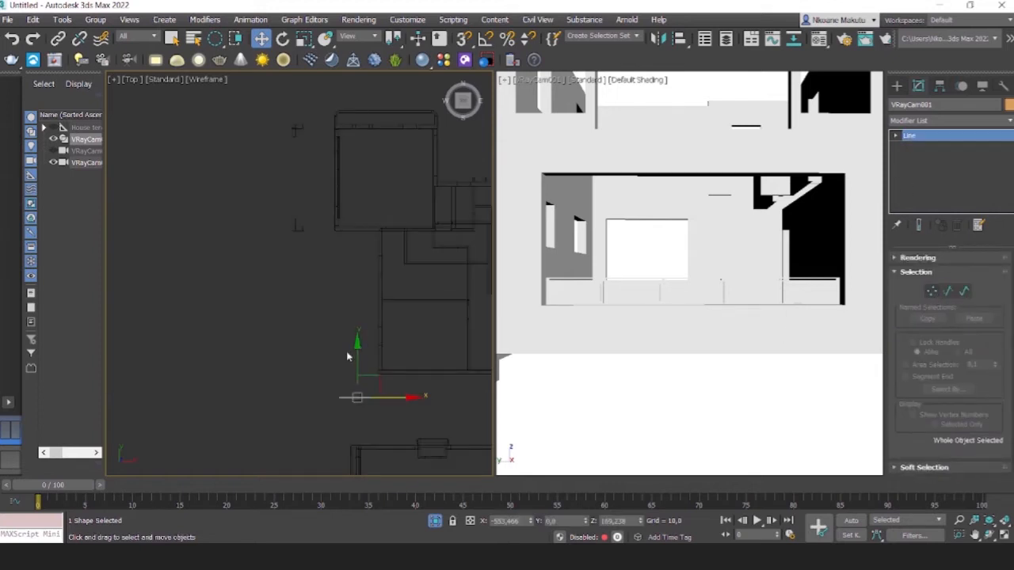
{"action": "left_click_drag", "start_coordinate": [359, 360], "coordinate": [339, 148]}
{"action": "scroll", "coordinate": [341, 149], "scroll_direction": "up", "scroll_amount": 3}
{"action": "scroll", "coordinate": [373, 188], "scroll_direction": "up", "scroll_amount": 2}
{"action": "scroll", "coordinate": [379, 254], "scroll_direction": "down", "scroll_amount": 1}
{"action": "middle_click_drag", "start_coordinate": [377, 253], "coordinate": [351, 279]}
{"action": "left_click_drag", "start_coordinate": [364, 279], "coordinate": [366, 245]}
Select the garage door together with the line, isolate both in the orthographic view and clear the selection.
{"action": "middle_click_drag", "start_coordinate": [355, 308], "coordinate": [415, 275], "text": "alt"}
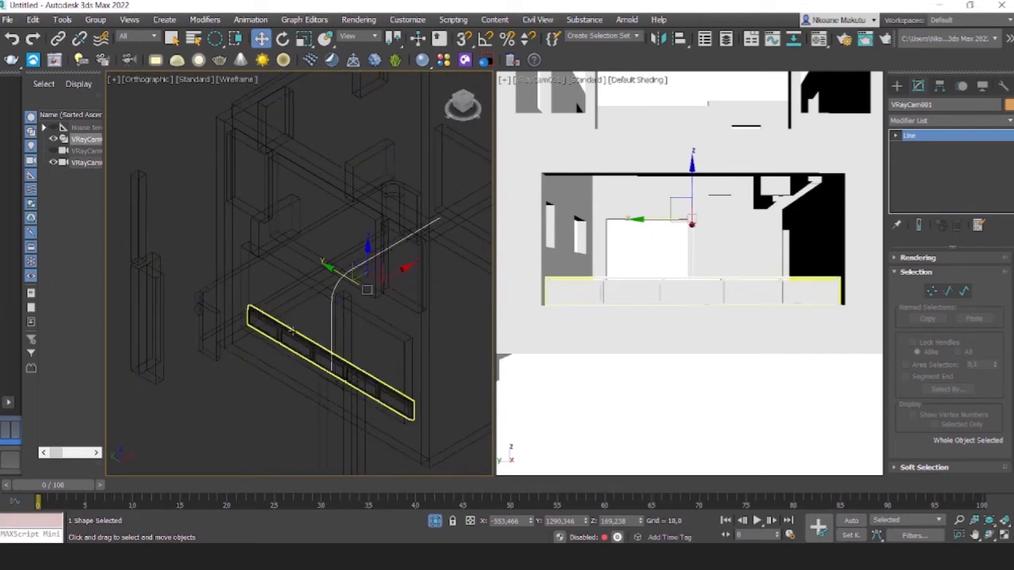
{"action": "left_click", "coordinate": [252, 306]}
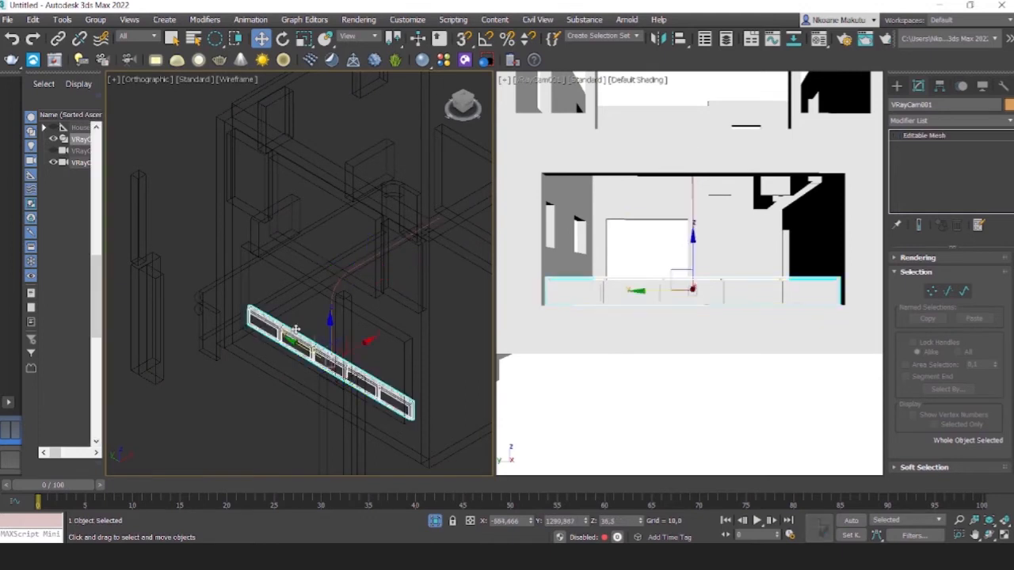
{"action": "left_click", "coordinate": [365, 265], "text": "ctrl"}
{"action": "right_click", "coordinate": [330, 336]}
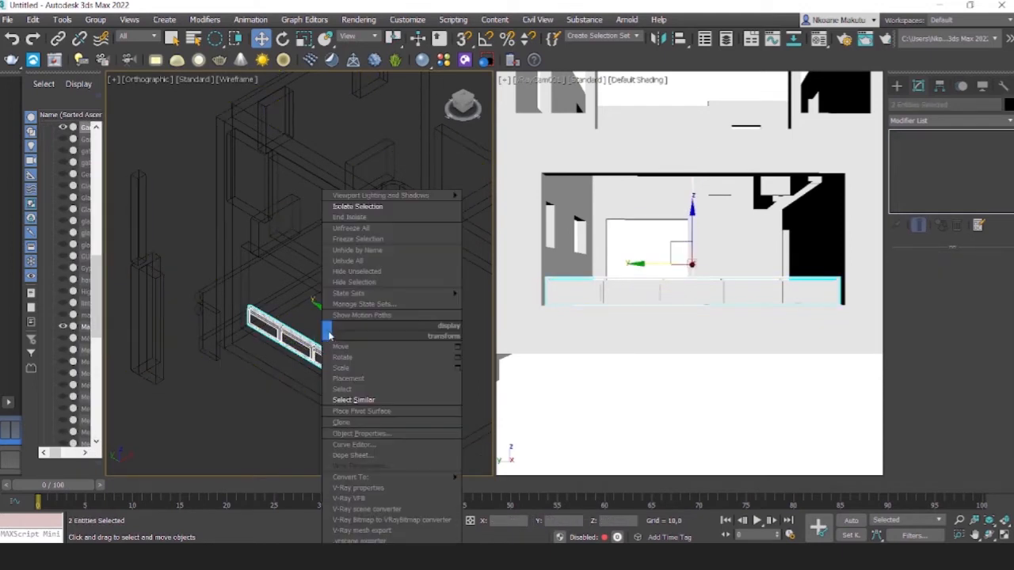
{"action": "left_click", "coordinate": [353, 207]}
{"action": "left_click", "coordinate": [373, 335]}
{"action": "middle_click_drag", "start_coordinate": [364, 341], "coordinate": [405, 345], "text": "alt"}
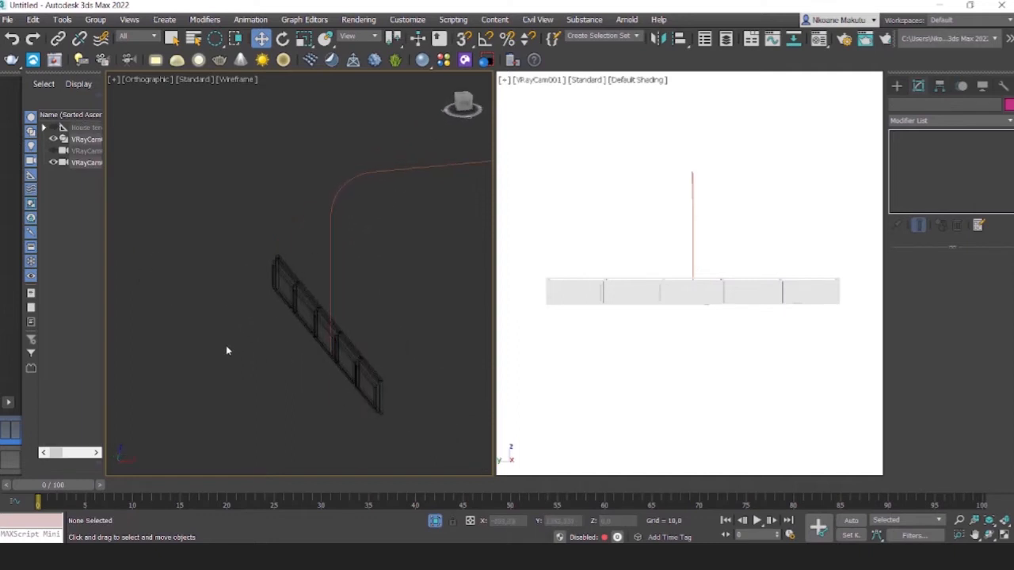
{"action": "key", "text": "alt+Tab"}
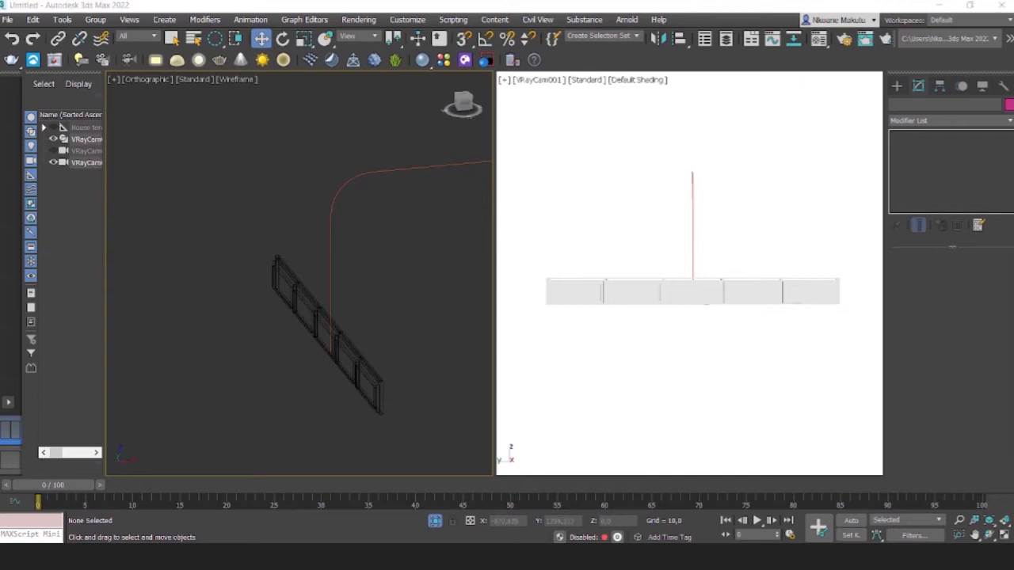
{"action": "middle_click_drag", "start_coordinate": [386, 312], "coordinate": [240, 356], "text": "alt"}
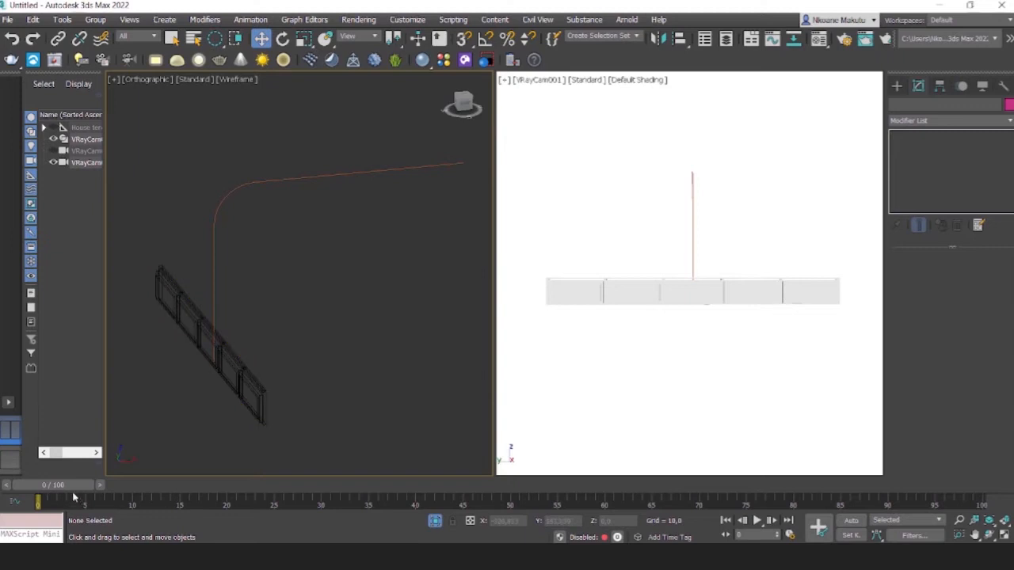
{"action": "left_click_drag", "start_coordinate": [62, 489], "coordinate": [39, 495]}
{"action": "key", "text": "w"}
{"action": "middle_click_drag", "start_coordinate": [257, 279], "coordinate": [315, 303]}
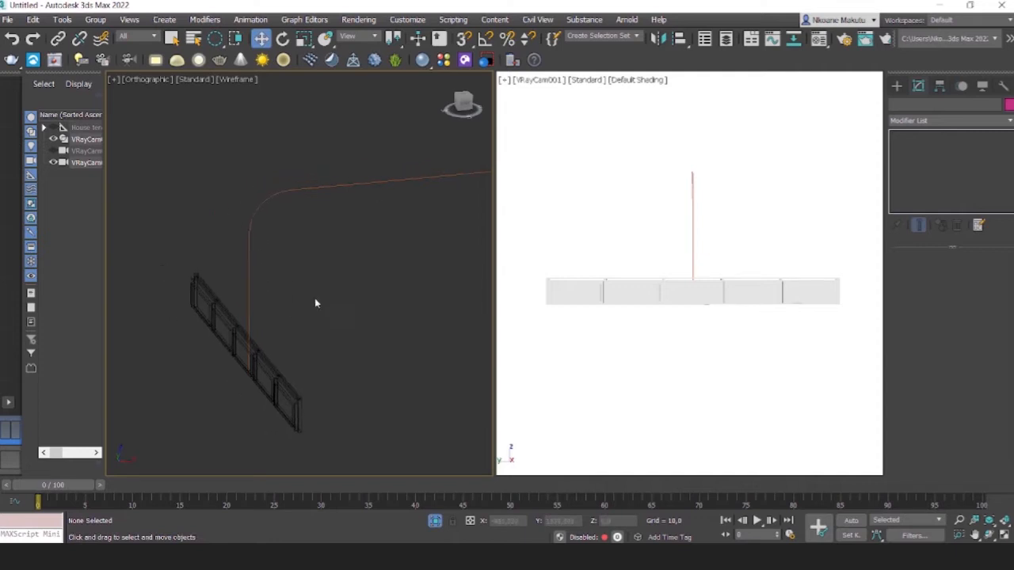
Apply a Path Constraint to the garage door with the rounded line as its path and bring up the path options.
{"action": "left_click", "coordinate": [215, 310]}
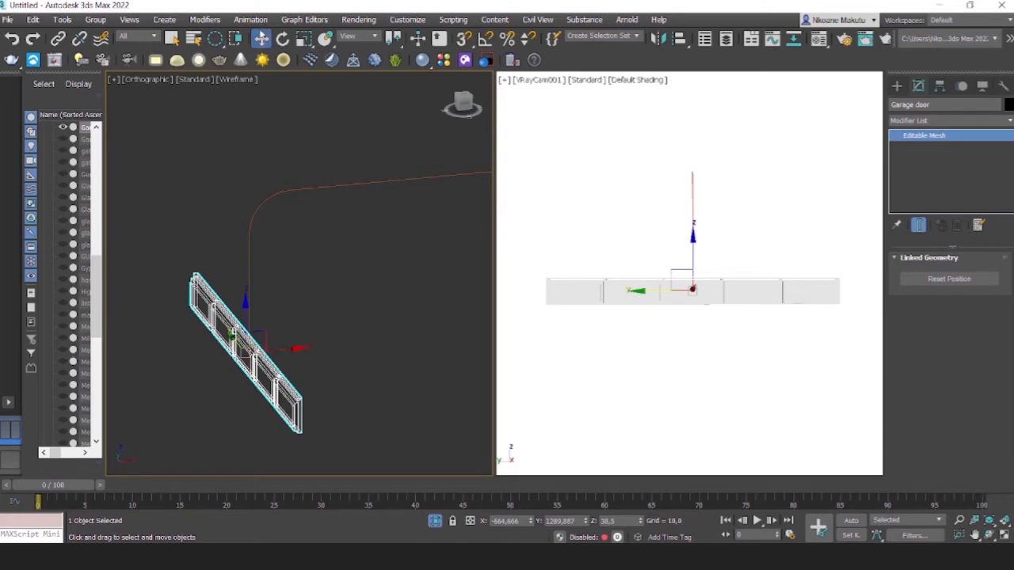
{"action": "left_click", "coordinate": [250, 19]}
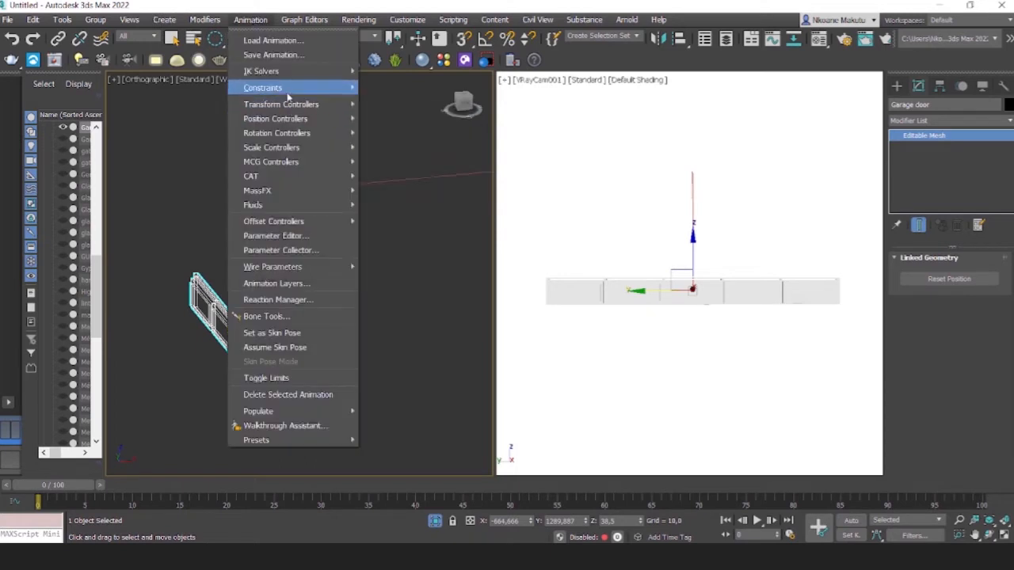
{"action": "mouse_move", "coordinate": [290, 93]}
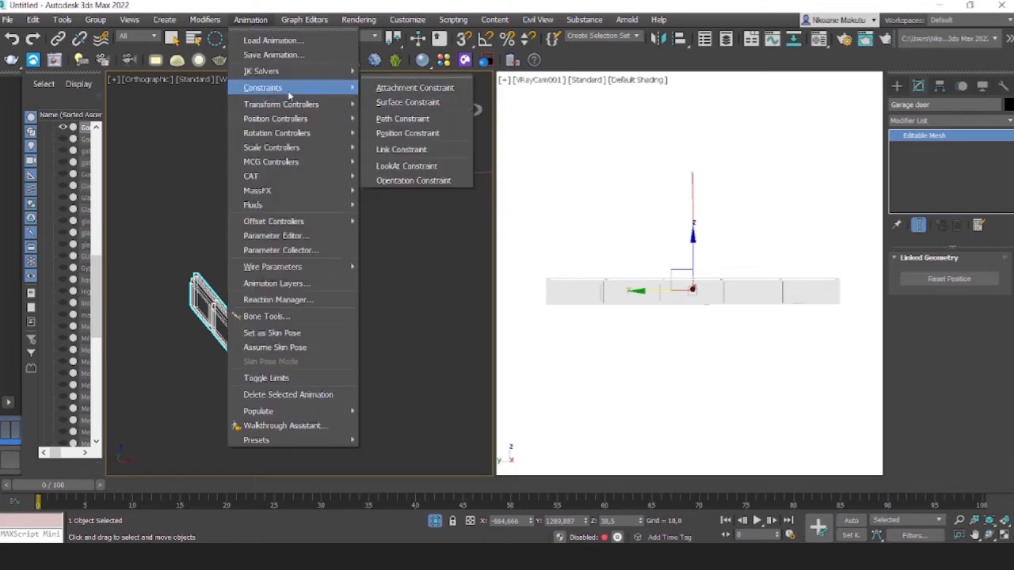
{"action": "left_click", "coordinate": [402, 119]}
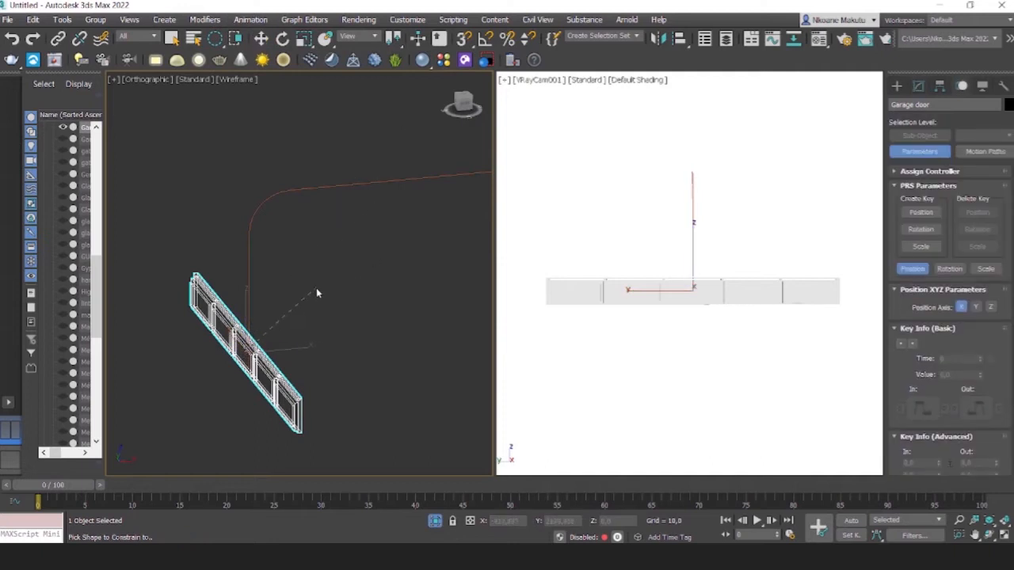
{"action": "key", "text": "w"}
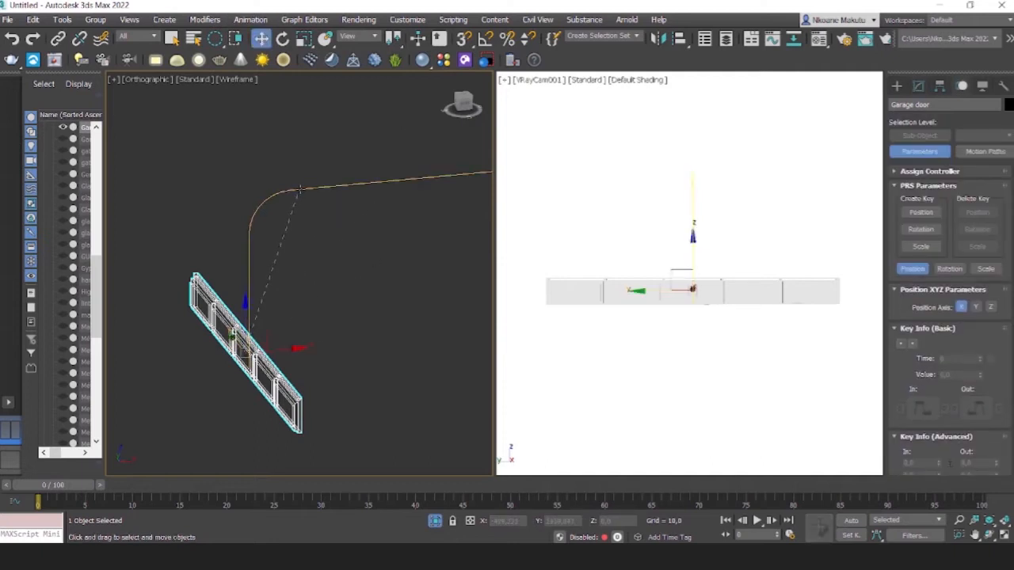
{"action": "middle_click_drag", "start_coordinate": [326, 269], "coordinate": [355, 249]}
{"action": "scroll", "coordinate": [304, 323], "scroll_direction": "up", "scroll_amount": 2}
{"action": "middle_click_drag", "start_coordinate": [304, 310], "coordinate": [374, 285]}
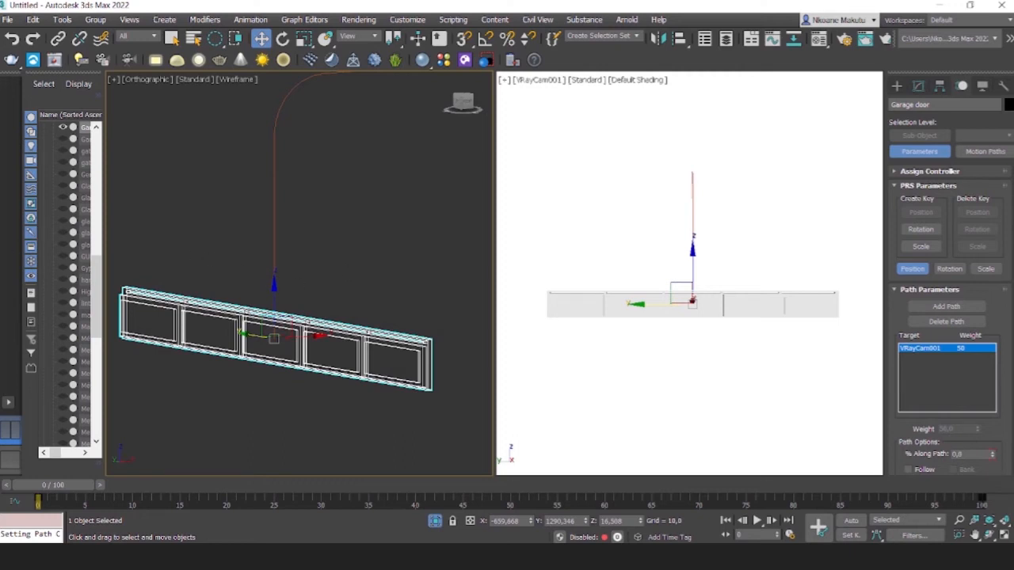
{"action": "scroll", "coordinate": [951, 172], "scroll_direction": "down", "scroll_amount": 3}
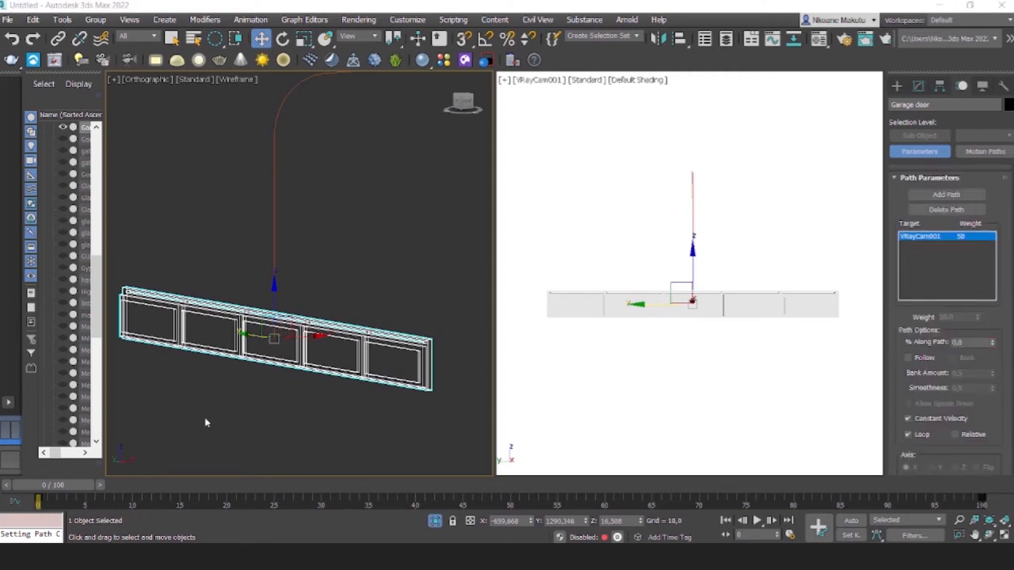
Scrub the timeline to preview the garage door section travelling along the rounded path.
{"action": "middle_click_drag", "start_coordinate": [255, 393], "coordinate": [180, 423], "text": "alt"}
{"action": "scroll", "coordinate": [293, 410], "scroll_direction": "down", "scroll_amount": 2}
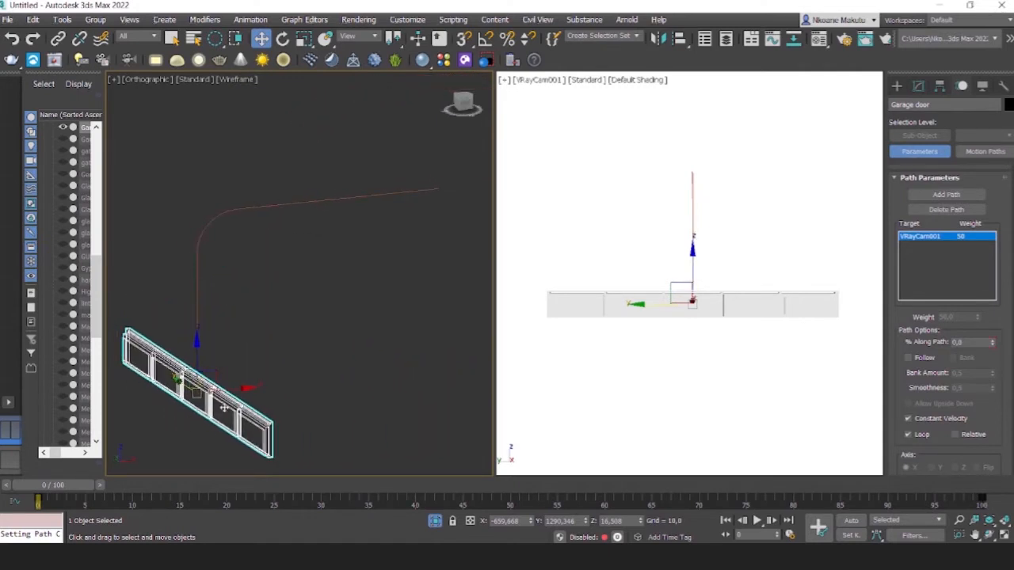
{"action": "left_click_drag", "start_coordinate": [69, 488], "coordinate": [146, 504]}
{"action": "left_click_drag", "start_coordinate": [199, 234], "coordinate": [59, 354]}
Enable Follow in the garage door's path options and display the orthographic view with Default Shading.
{"action": "scroll", "coordinate": [908, 220], "scroll_direction": "up", "scroll_amount": 3}
{"action": "scroll", "coordinate": [908, 309], "scroll_direction": "down", "scroll_amount": 3}
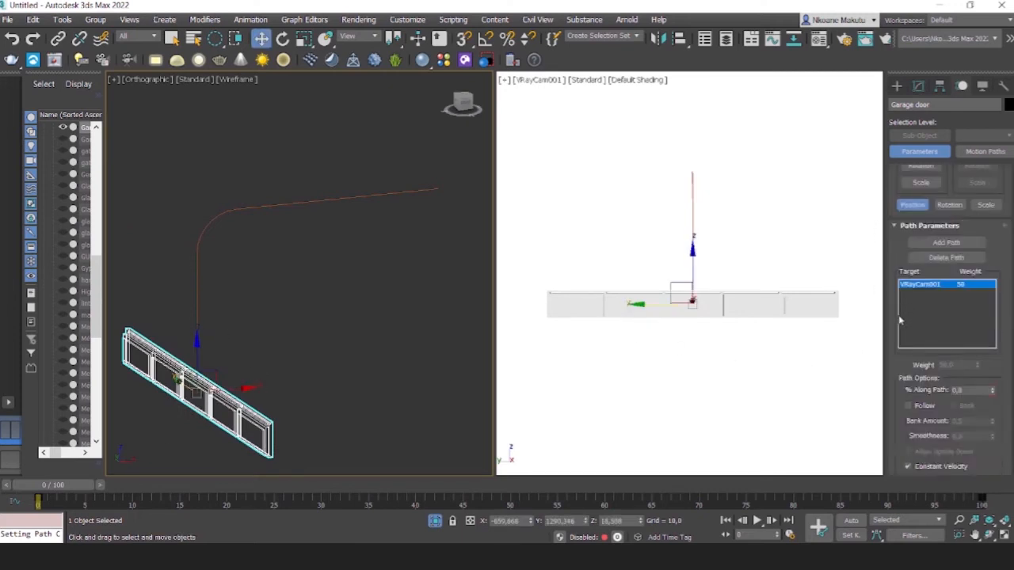
{"action": "scroll", "coordinate": [900, 320], "scroll_direction": "down", "scroll_amount": 2}
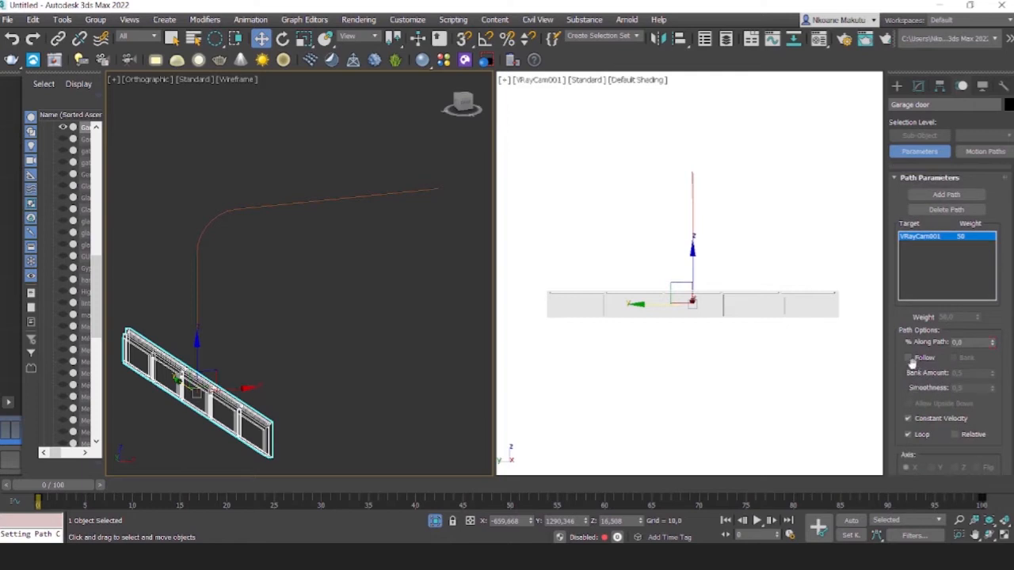
{"action": "left_click", "coordinate": [909, 358]}
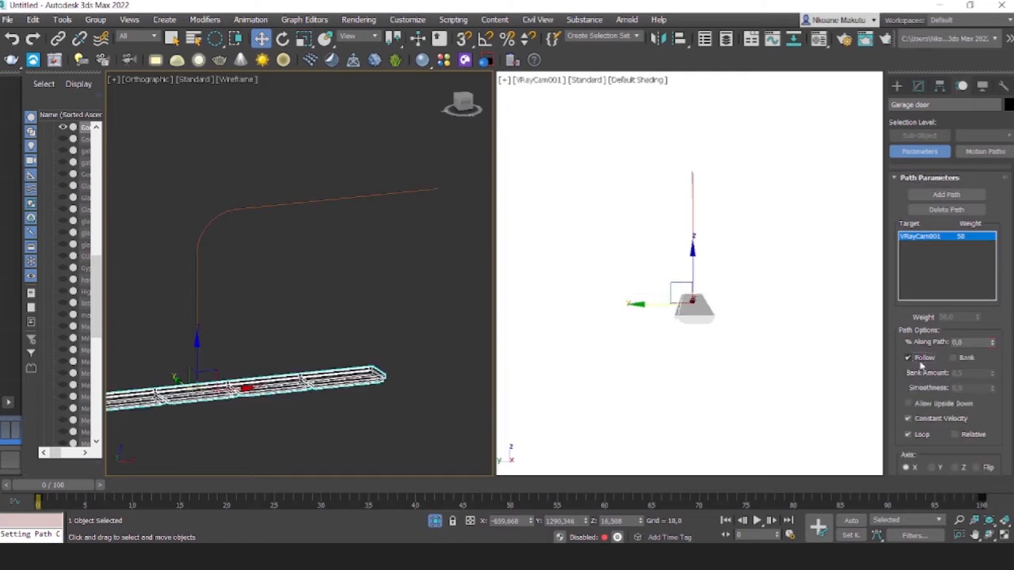
{"action": "middle_click_drag", "start_coordinate": [343, 331], "coordinate": [389, 346], "text": "alt"}
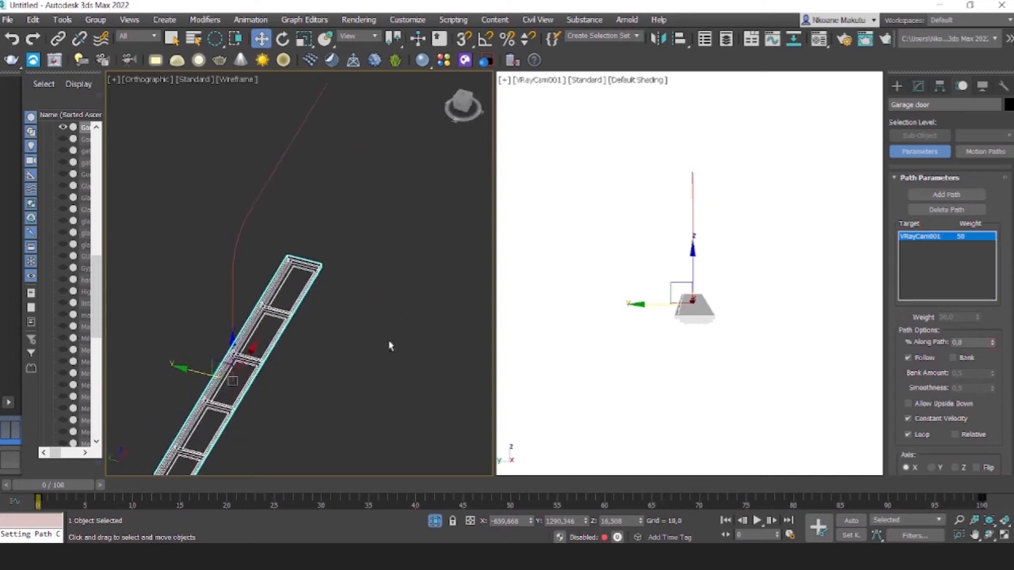
{"action": "left_click", "coordinate": [235, 80]}
{"action": "left_click", "coordinate": [248, 98]}
{"action": "mouse_move", "coordinate": [267, 305]}
{"action": "middle_mouse_down", "text": "alt"}
{"action": "mouse_move", "coordinate": [233, 256]}
{"action": "mouse_move", "coordinate": [256, 328]}
{"action": "mouse_move", "coordinate": [260, 293]}
{"action": "mouse_move", "coordinate": [236, 284]}
{"action": "mouse_move", "coordinate": [287, 308]}
{"action": "middle_mouse_up", "text": "alt"}
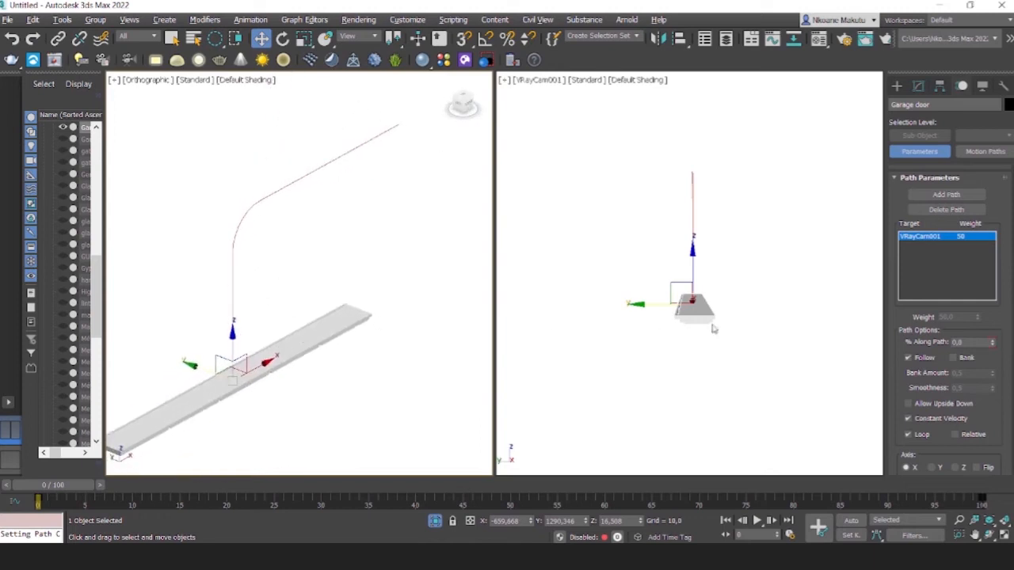
Try the path axes and orient the garage door with Allow Upside Down enabled, the Z axis and Flip.
{"action": "left_click", "coordinate": [933, 468]}
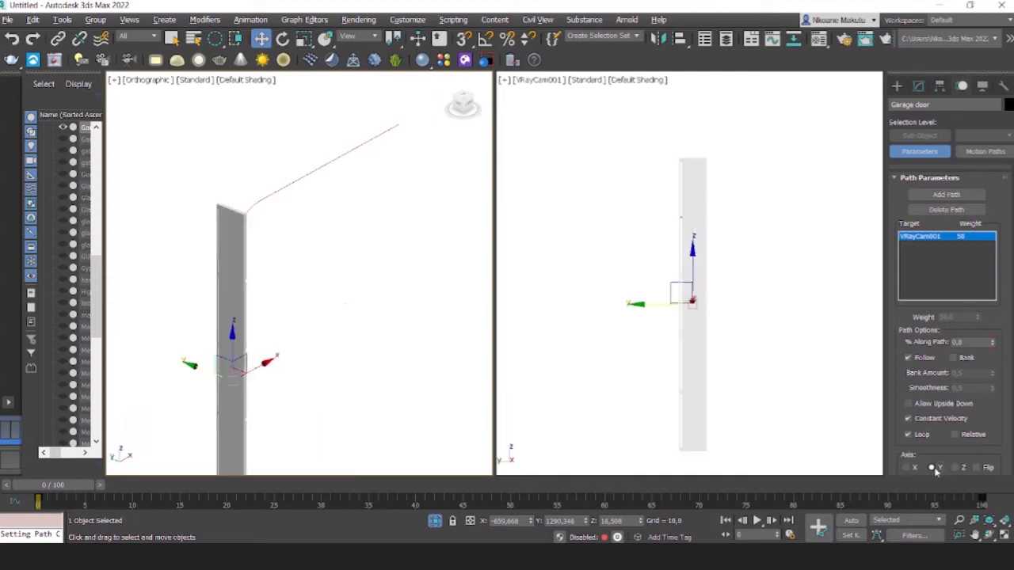
{"action": "left_click", "coordinate": [955, 468]}
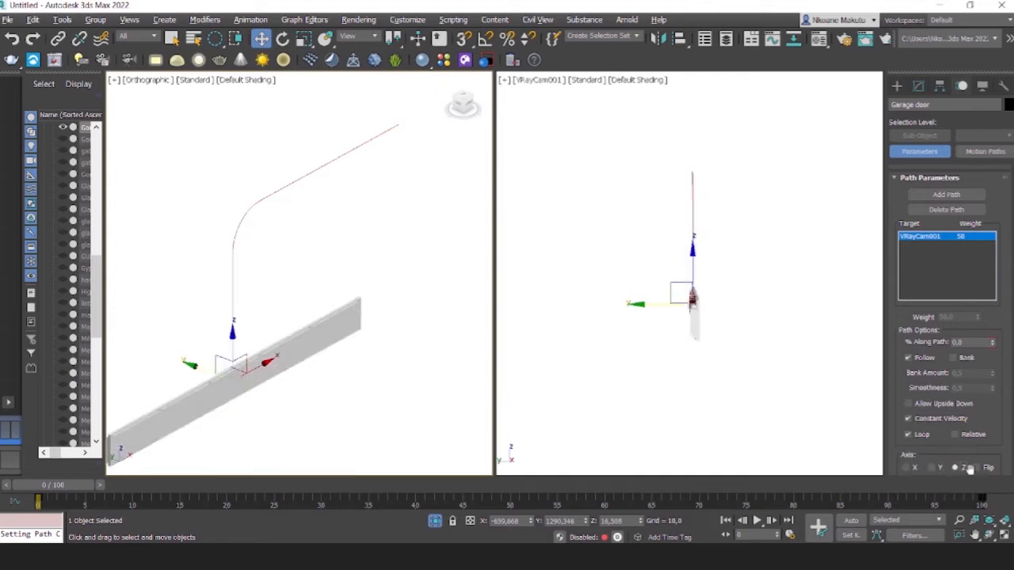
{"action": "left_click", "coordinate": [977, 469]}
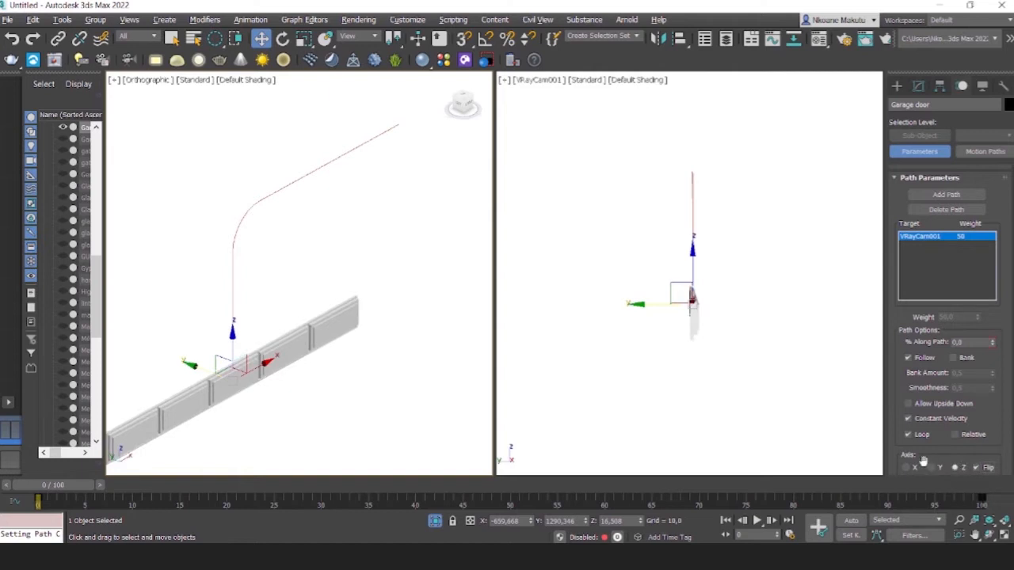
{"action": "left_click", "coordinate": [911, 468]}
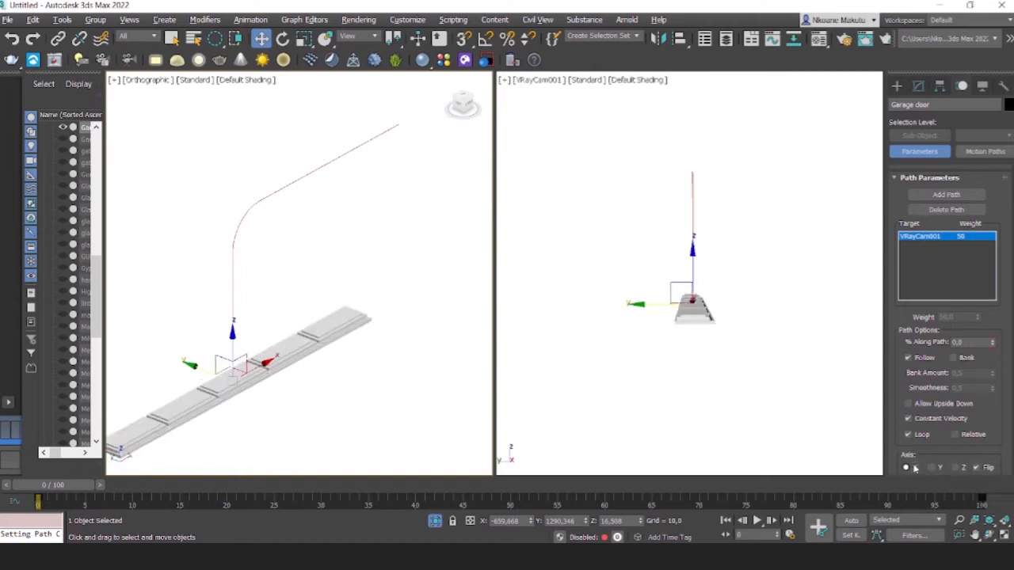
{"action": "left_click", "coordinate": [908, 404]}
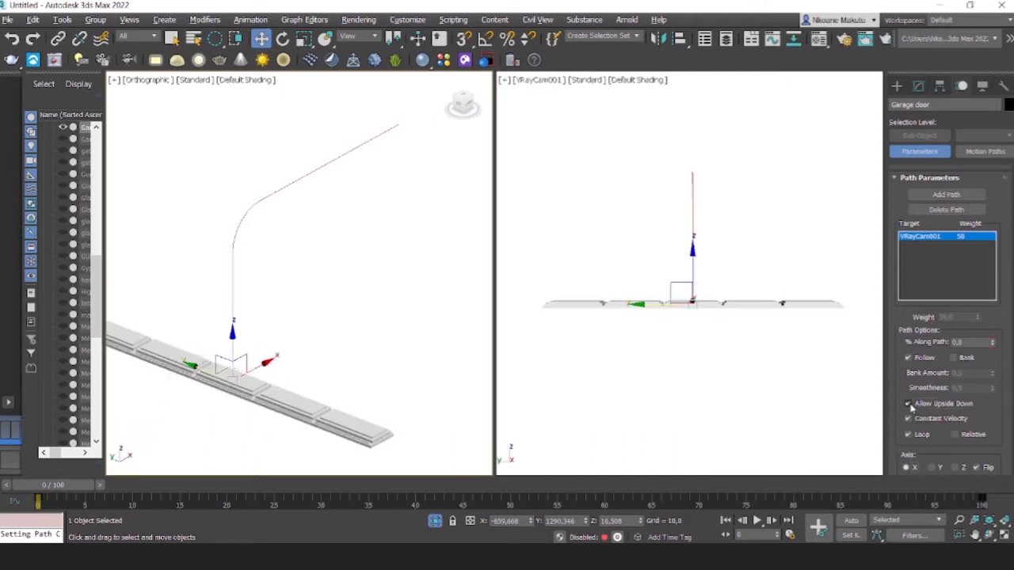
{"action": "left_click", "coordinate": [933, 469]}
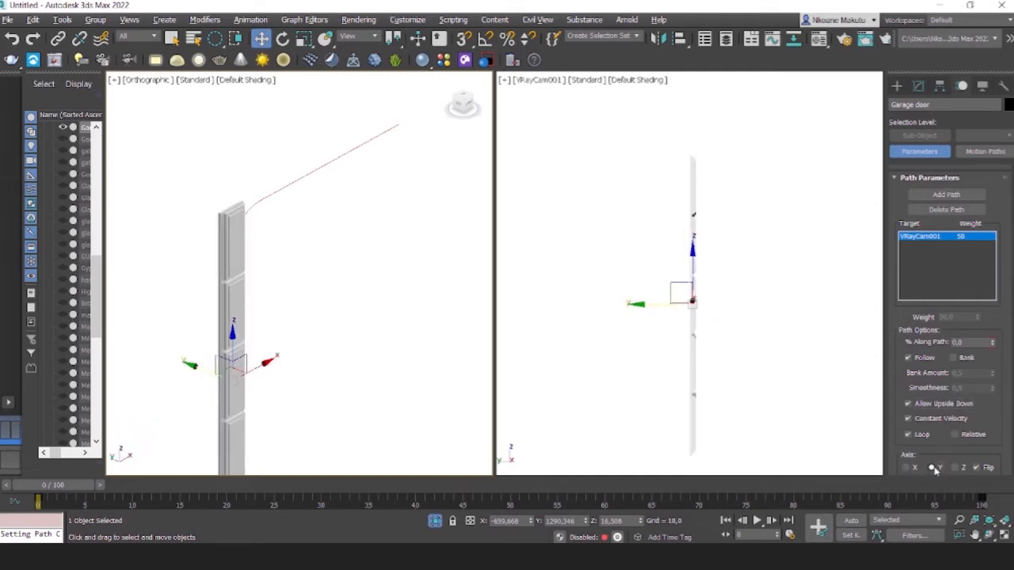
{"action": "left_click", "coordinate": [956, 470]}
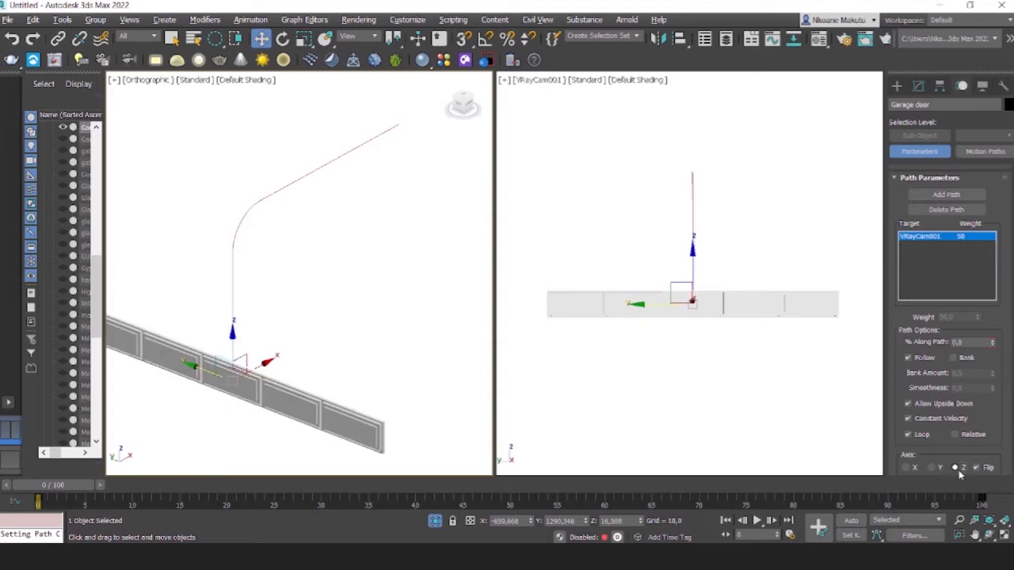
Scrub the timeline to check the door section's orientation along the path, and return to frame 0.
{"action": "middle_click_drag", "start_coordinate": [313, 366], "coordinate": [334, 317], "text": "alt"}
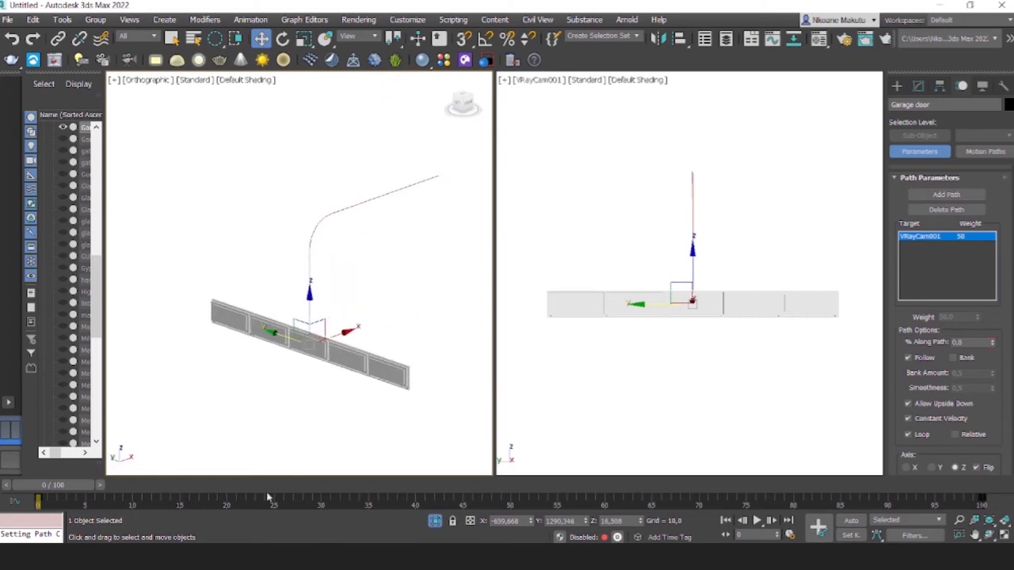
{"action": "mouse_move", "coordinate": [66, 484]}
{"action": "left_mouse_down"}
{"action": "mouse_move", "coordinate": [193, 459]}
{"action": "mouse_move", "coordinate": [453, 436]}
{"action": "mouse_move", "coordinate": [858, 473]}
{"action": "mouse_move", "coordinate": [53, 484]}
{"action": "left_mouse_up"}
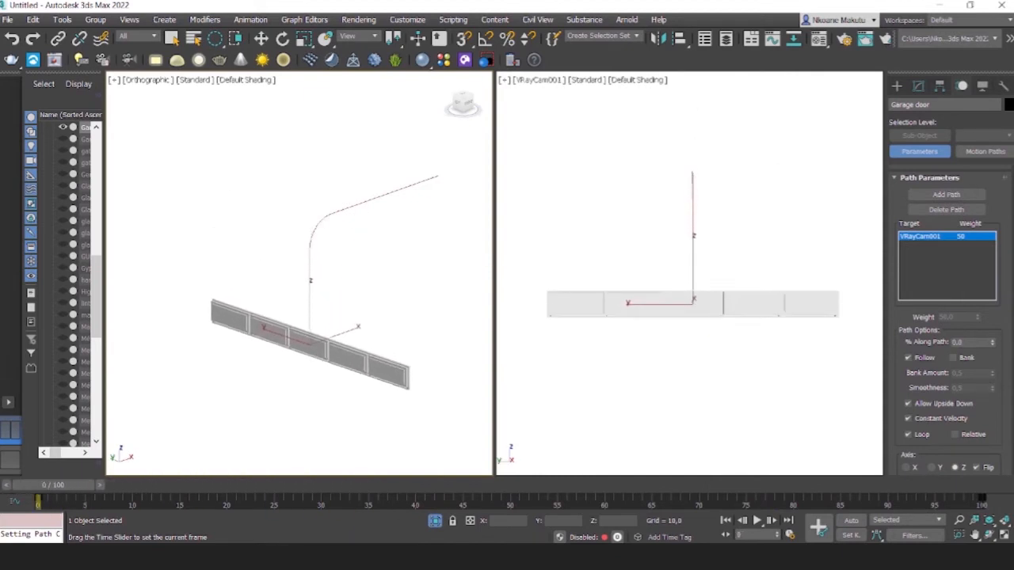
{"action": "key", "text": "w"}
{"action": "middle_click_drag", "start_coordinate": [397, 381], "coordinate": [347, 380], "text": "alt"}
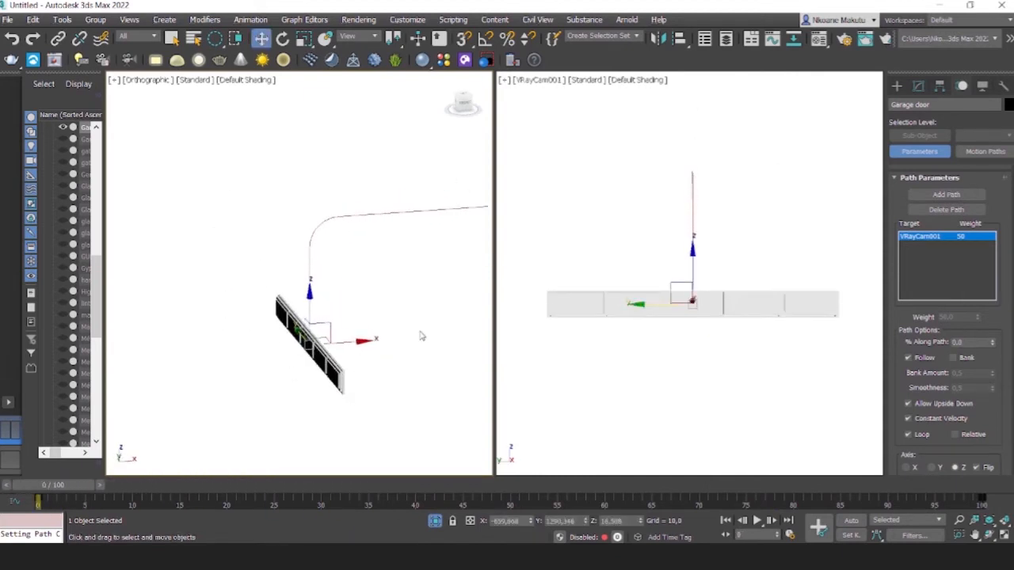
Select the garage door section and show it in wireframe in the Front view.
{"action": "left_click", "coordinate": [384, 325]}
{"action": "scroll", "coordinate": [320, 350], "scroll_direction": "up", "scroll_amount": 5}
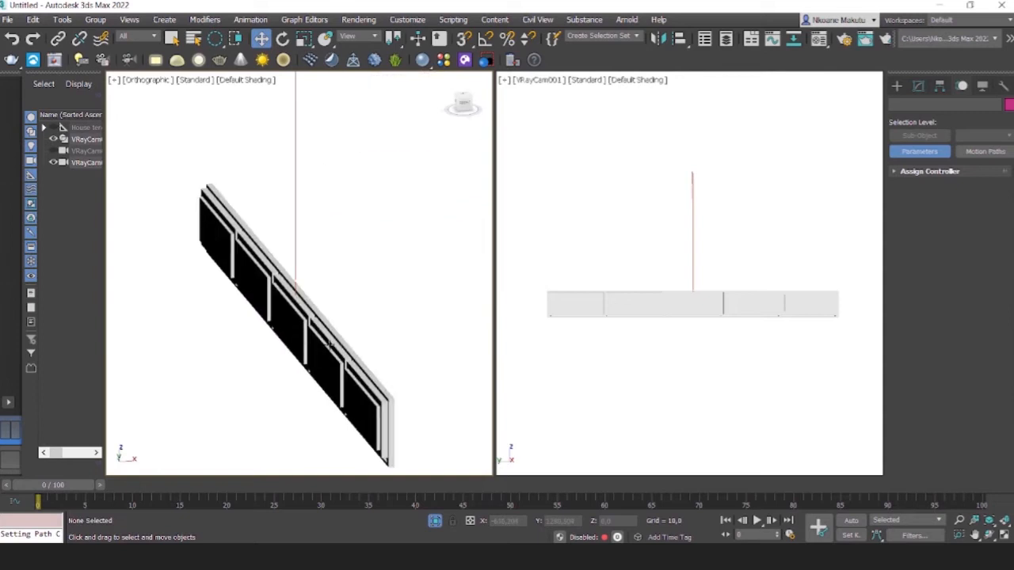
{"action": "left_click", "coordinate": [330, 345]}
{"action": "left_click", "coordinate": [245, 80]}
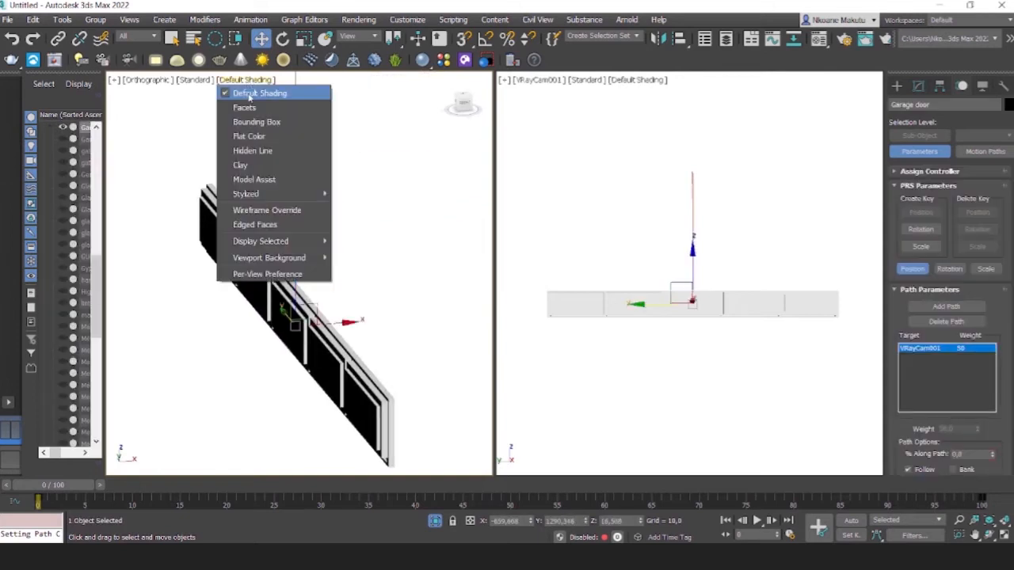
{"action": "left_click", "coordinate": [255, 210]}
{"action": "middle_click_drag", "start_coordinate": [423, 362], "coordinate": [412, 298], "text": "alt"}
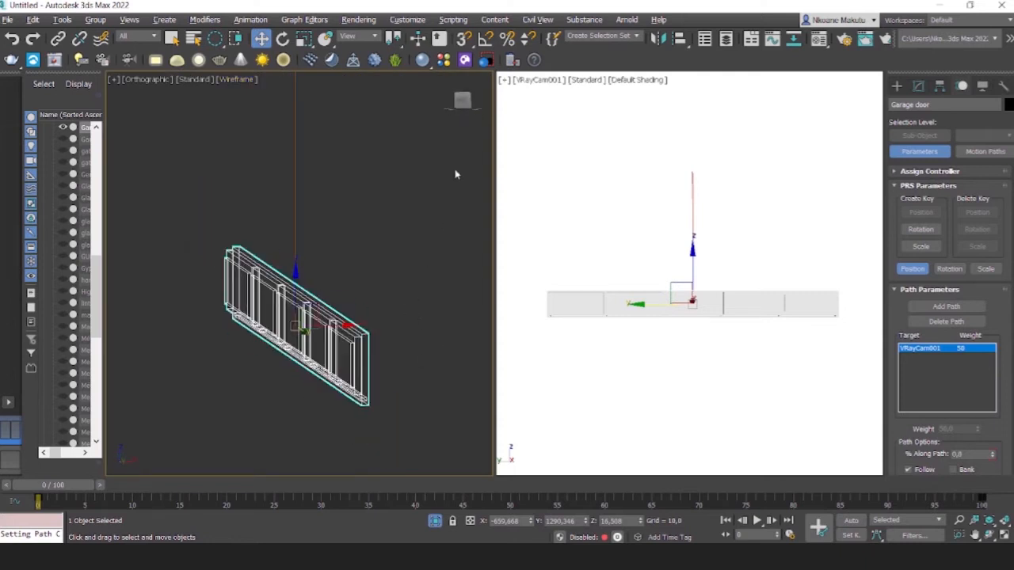
{"action": "left_click", "coordinate": [463, 101]}
{"action": "middle_click_drag", "start_coordinate": [357, 295], "coordinate": [353, 317]}
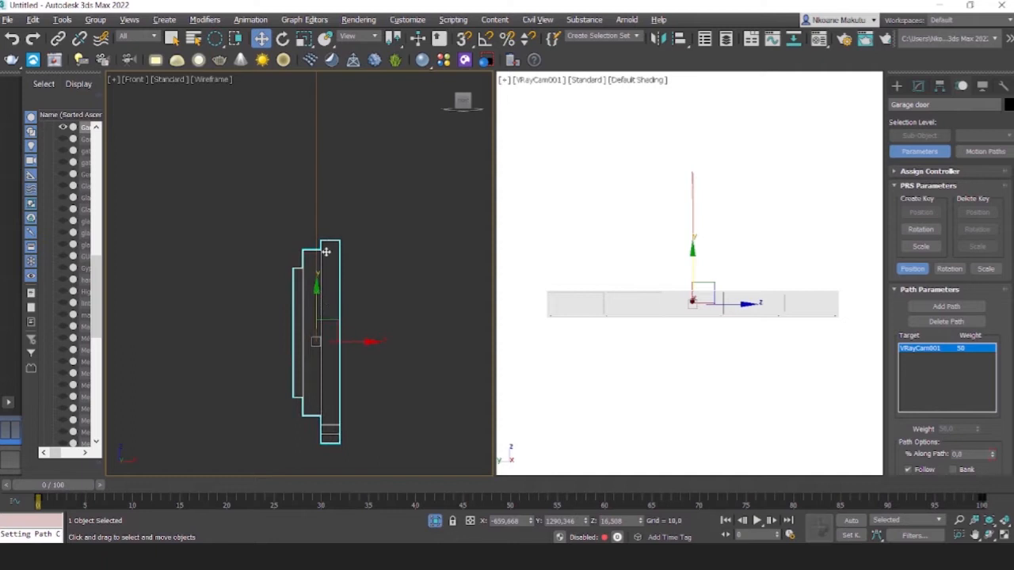
{"action": "key", "text": "ctrl+z"}
{"action": "key", "text": "ctrl+v"}
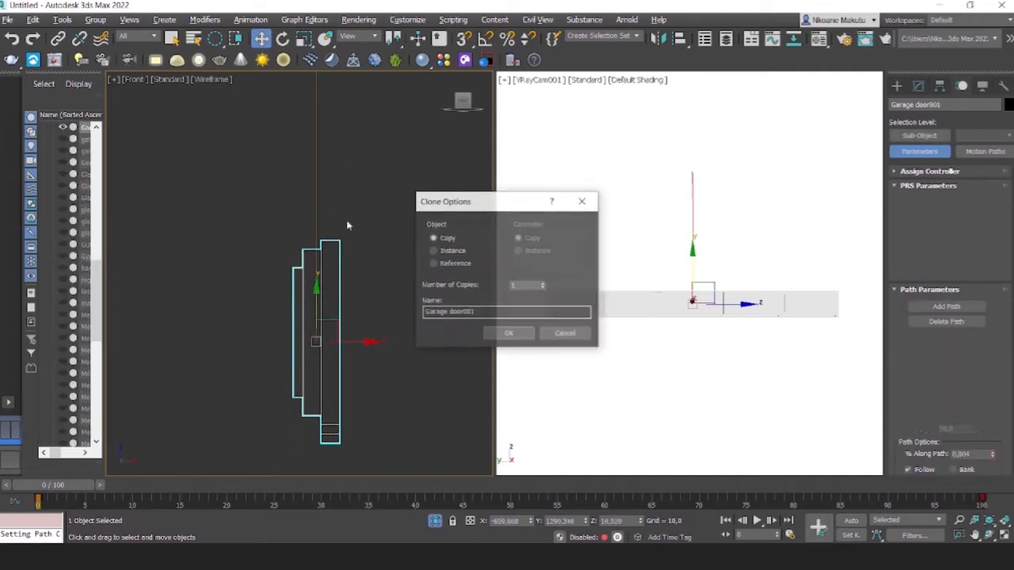
{"action": "left_click", "coordinate": [566, 333]}
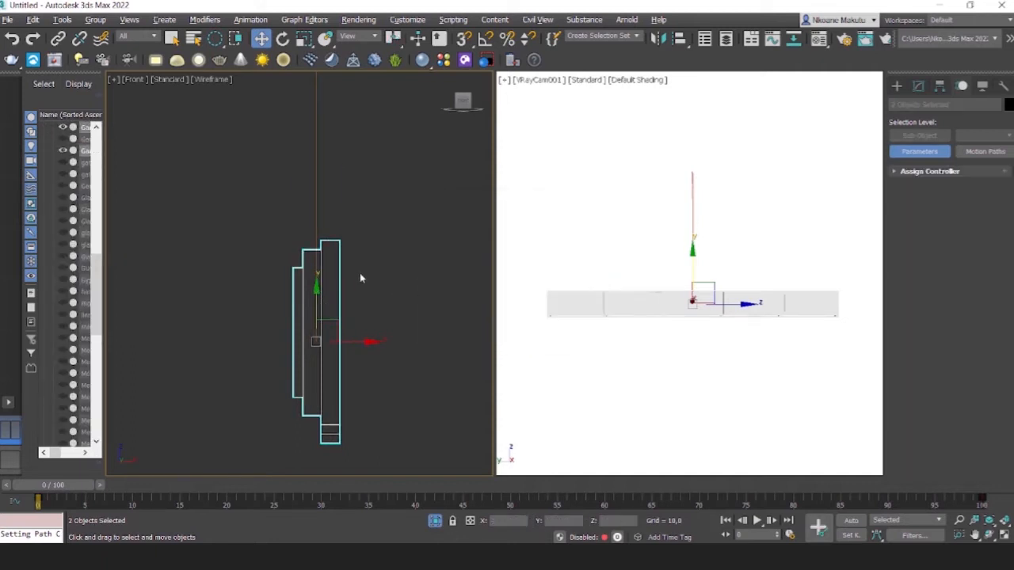
Clone the garage door section upward along the path as 4 copies, stacked one section height apart.
{"action": "middle_click_drag", "start_coordinate": [360, 276], "coordinate": [351, 317]}
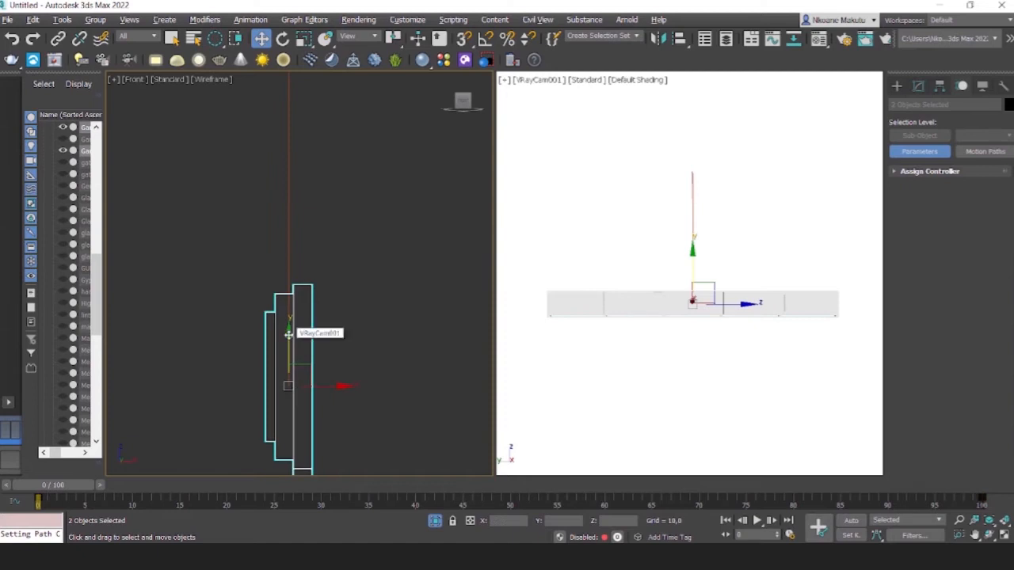
{"action": "left_click_drag", "start_coordinate": [289, 331], "coordinate": [289, 329]}
{"action": "left_click_drag", "start_coordinate": [290, 274], "coordinate": [290, 128]}
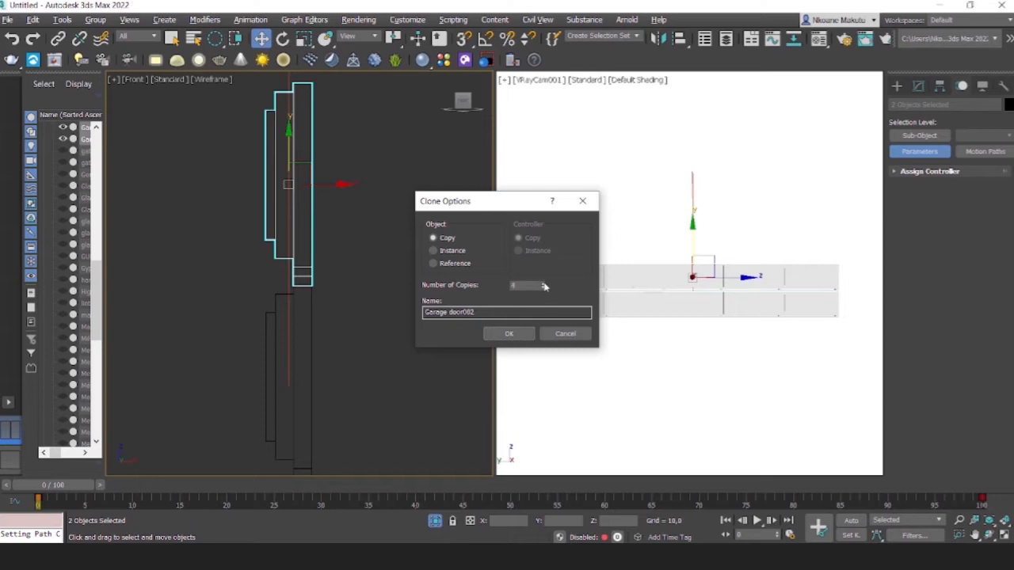
{"action": "left_click", "coordinate": [511, 334]}
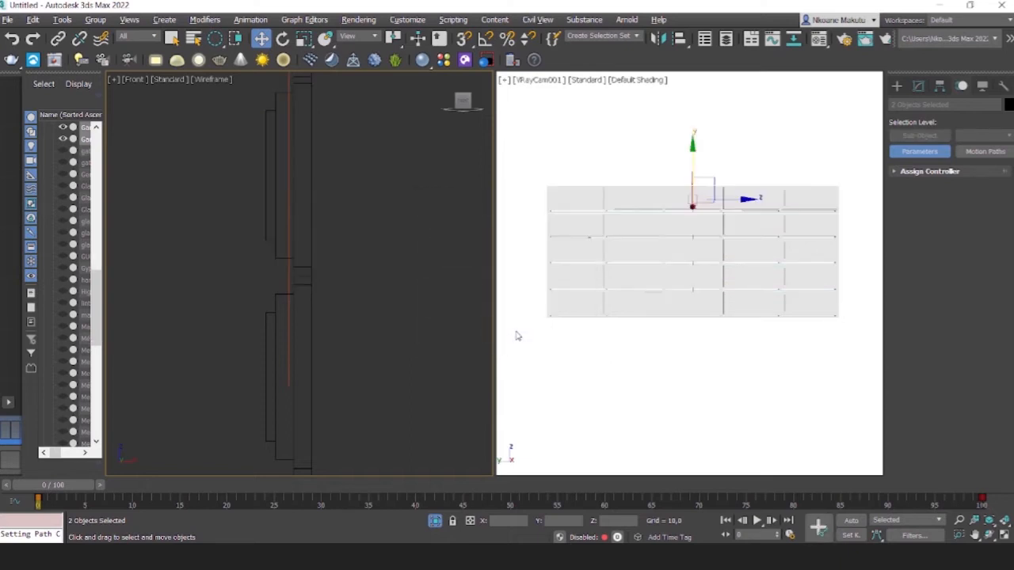
{"action": "scroll", "coordinate": [337, 194], "scroll_direction": "down", "scroll_amount": 3}
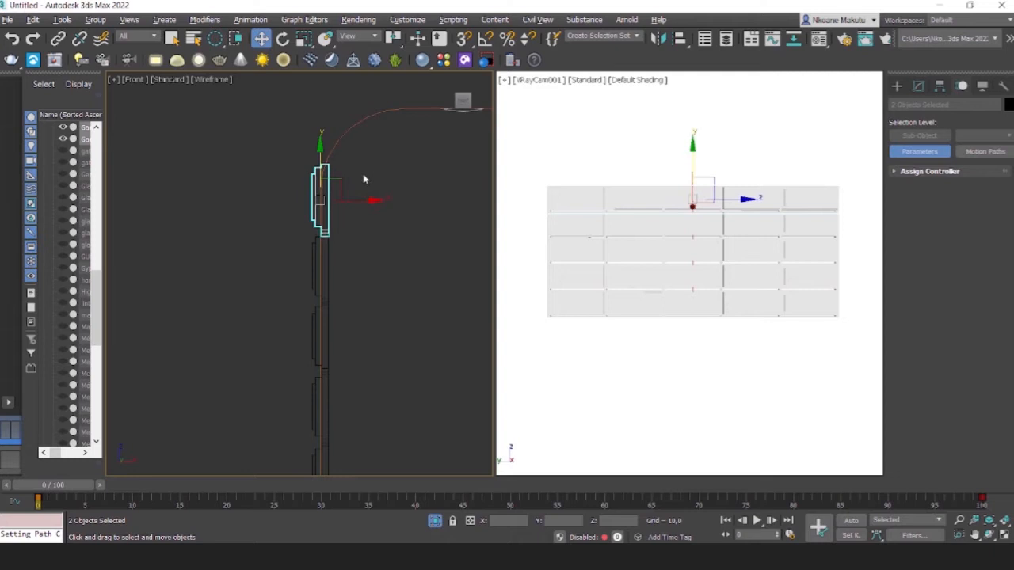
End the isolation so the whole house shows, and display the orthographic view with Default Shading.
{"action": "mouse_move", "coordinate": [339, 196]}
{"action": "middle_mouse_down", "text": "alt"}
{"action": "mouse_move", "coordinate": [359, 251]}
{"action": "mouse_move", "coordinate": [335, 220]}
{"action": "mouse_move", "coordinate": [360, 240]}
{"action": "mouse_move", "coordinate": [209, 283]}
{"action": "middle_mouse_up", "text": "alt"}
{"action": "right_click", "coordinate": [358, 259]}
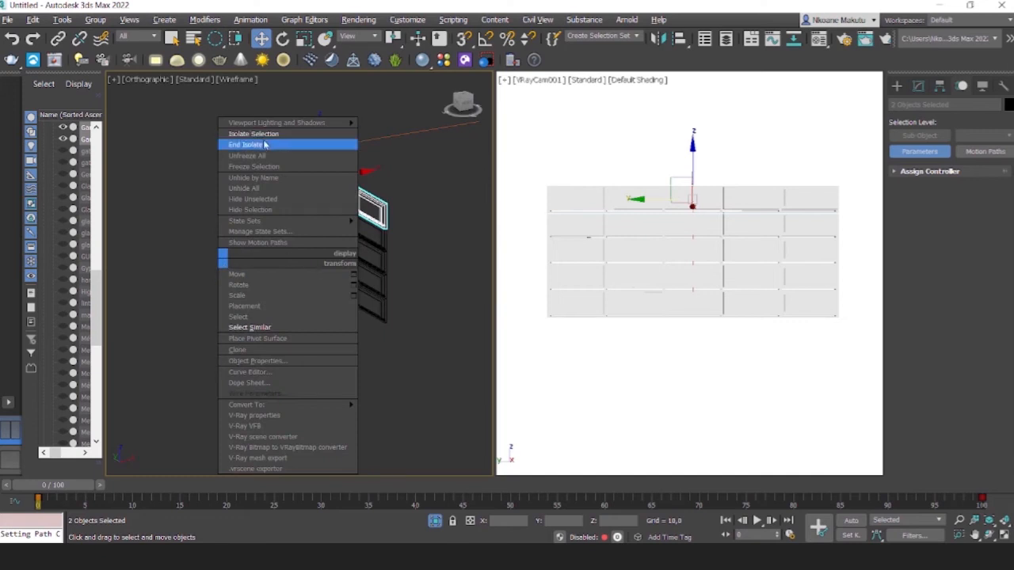
{"action": "left_click", "coordinate": [259, 145]}
{"action": "left_click", "coordinate": [239, 80]}
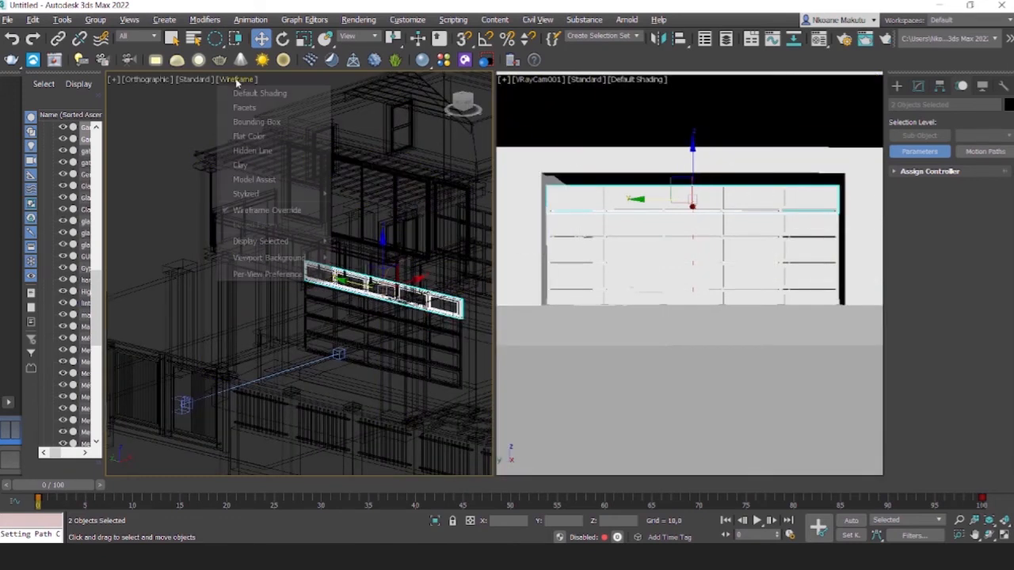
{"action": "left_click", "coordinate": [249, 96]}
In the Left view, clone the top door section upward by about 42 along Y as one more section.
{"action": "mouse_move", "coordinate": [347, 295]}
{"action": "middle_mouse_down", "text": "alt"}
{"action": "mouse_move", "coordinate": [390, 279]}
{"action": "mouse_move", "coordinate": [392, 301]}
{"action": "mouse_move", "coordinate": [361, 309]}
{"action": "mouse_move", "coordinate": [367, 315]}
{"action": "mouse_move", "coordinate": [391, 281]}
{"action": "middle_mouse_up", "text": "alt"}
{"action": "scroll", "coordinate": [367, 285], "scroll_direction": "up", "scroll_amount": 4}
{"action": "middle_click_drag", "start_coordinate": [359, 313], "coordinate": [362, 295], "text": "alt"}
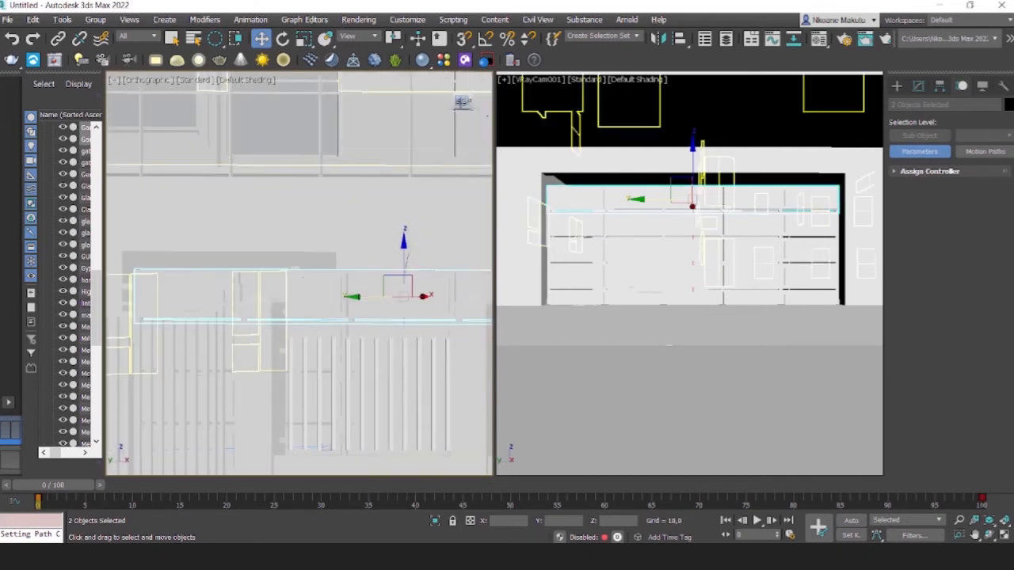
{"action": "left_click", "coordinate": [462, 102]}
{"action": "scroll", "coordinate": [402, 282], "scroll_direction": "up", "scroll_amount": 5}
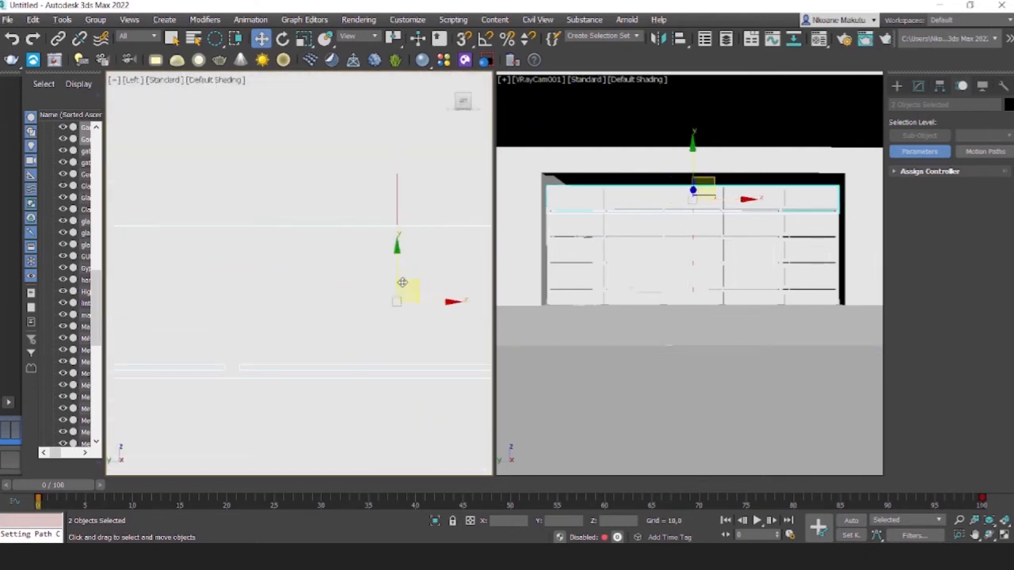
{"action": "left_click_drag", "start_coordinate": [400, 266], "coordinate": [394, 120]}
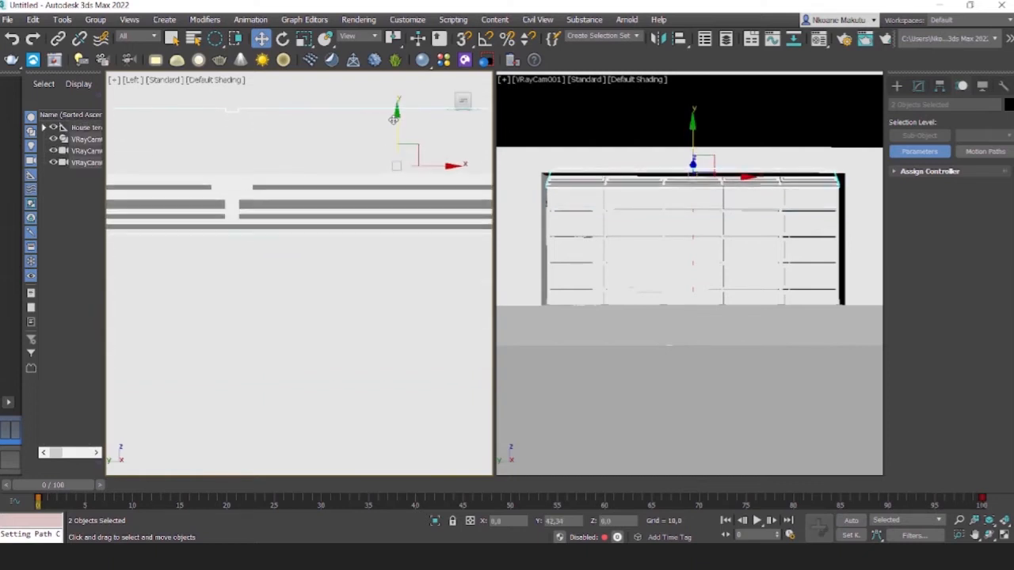
{"action": "left_click", "coordinate": [507, 334]}
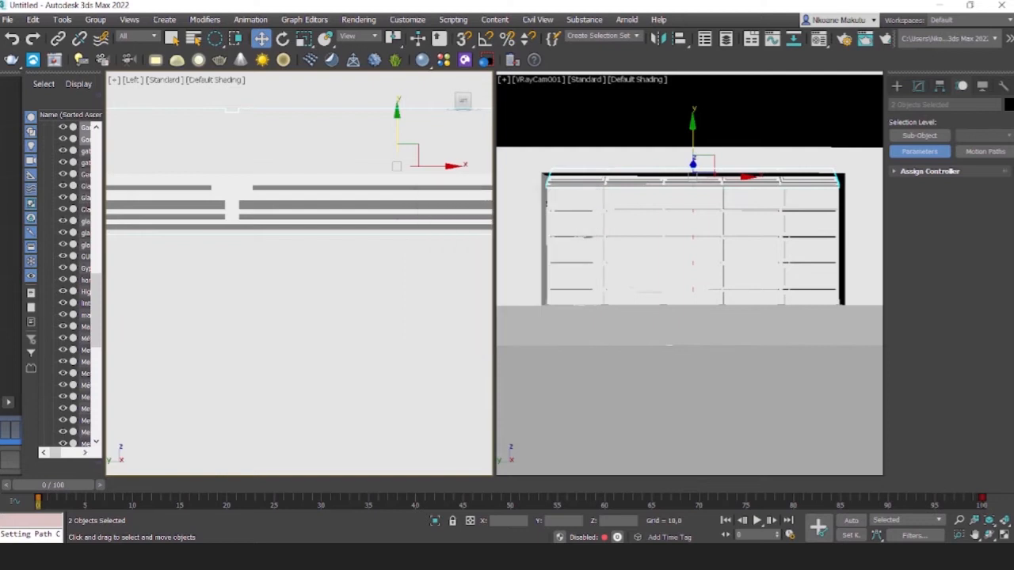
Scrub the timeline to preview the stacked garage door sections moving along the path in the full house model.
{"action": "middle_click_drag", "start_coordinate": [389, 289], "coordinate": [357, 211], "text": "alt"}
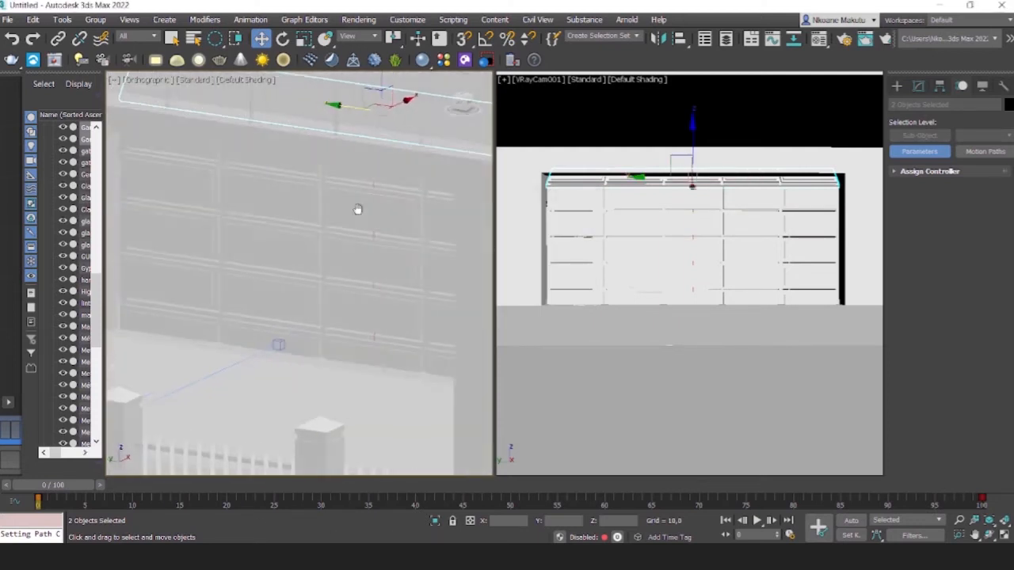
{"action": "scroll", "coordinate": [356, 238], "scroll_direction": "down", "scroll_amount": 8}
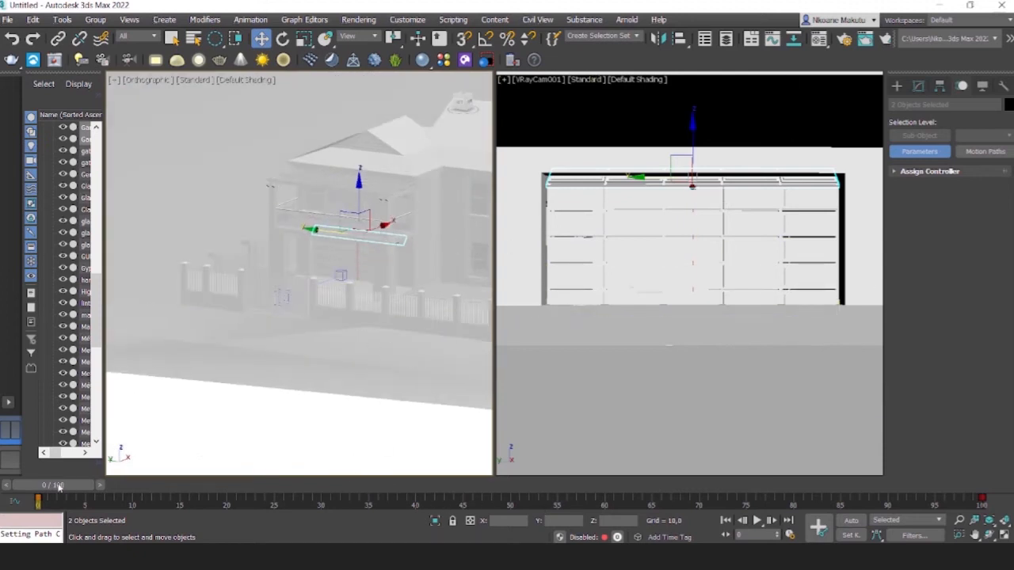
{"action": "left_click_drag", "start_coordinate": [53, 487], "coordinate": [42, 464]}
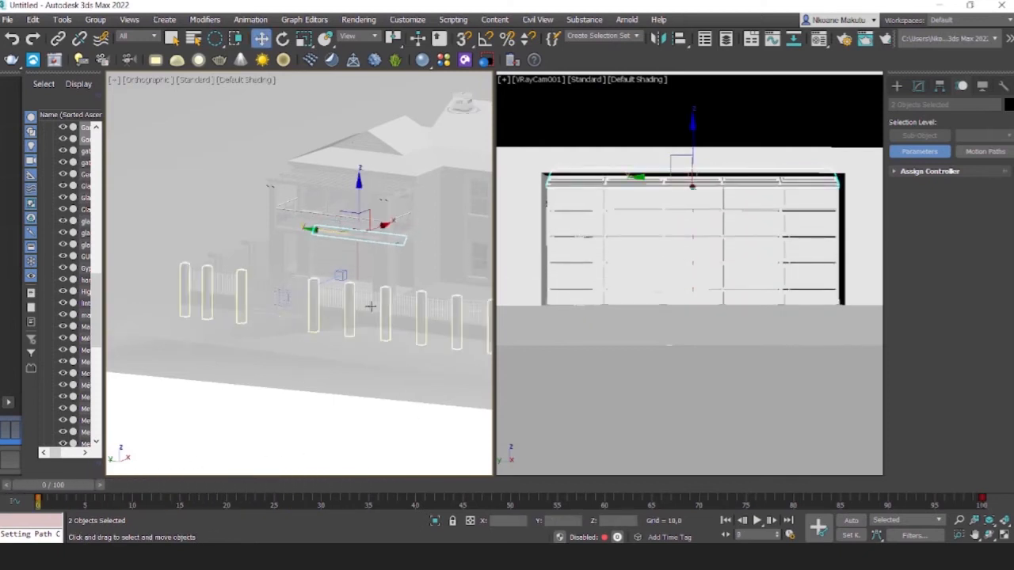
Move VRayCam001 together with its target back along the X axis until the closed front gate and house front are framed.
{"action": "left_click", "coordinate": [325, 283]}
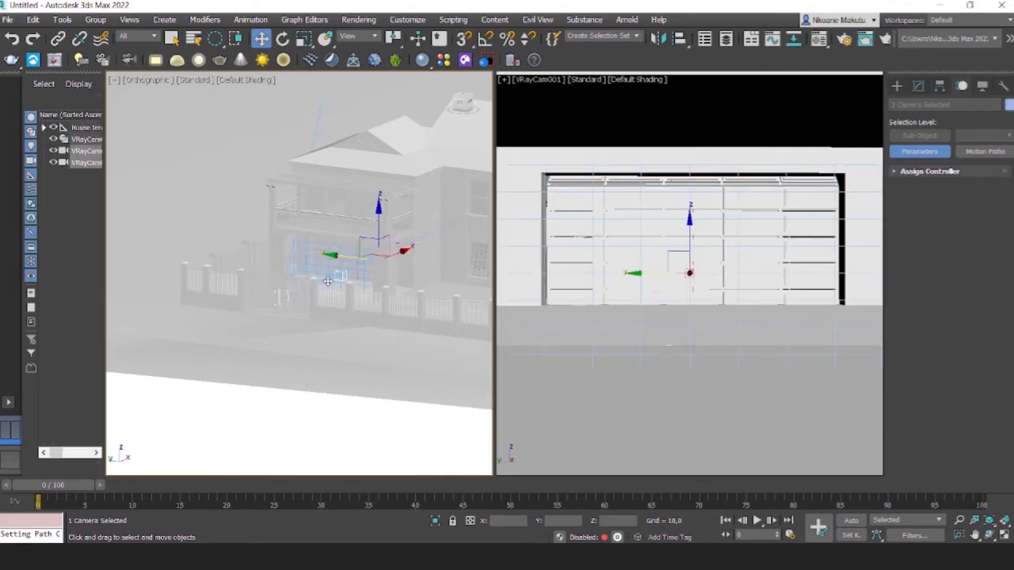
{"action": "left_click_drag", "start_coordinate": [403, 251], "coordinate": [343, 280]}
{"action": "left_click", "coordinate": [250, 427]}
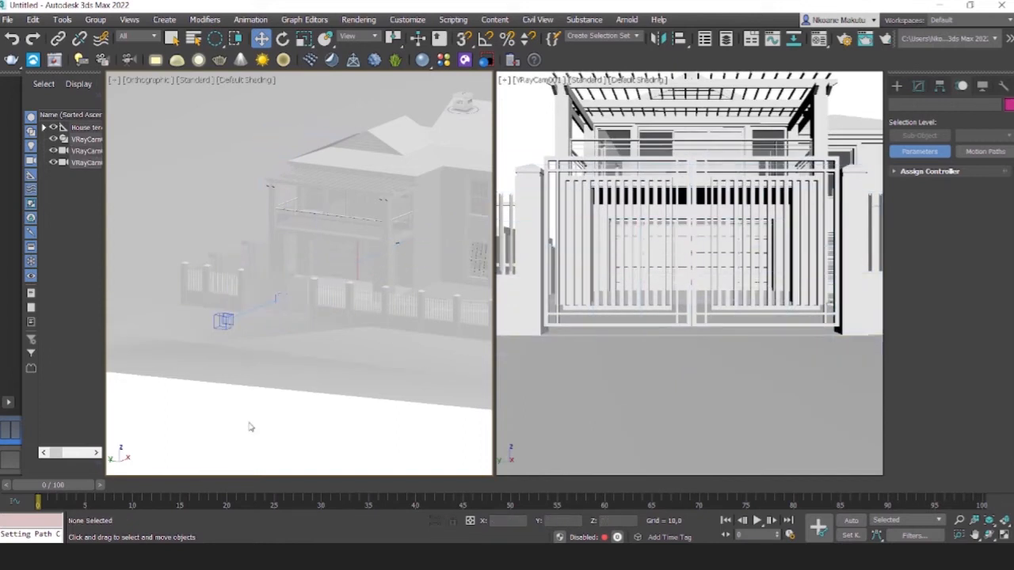
Preview the gate and garage door opening in the VRayCam001 view by scrubbing the timeline and playing the animation.
{"action": "left_click_drag", "start_coordinate": [74, 486], "coordinate": [228, 503]}
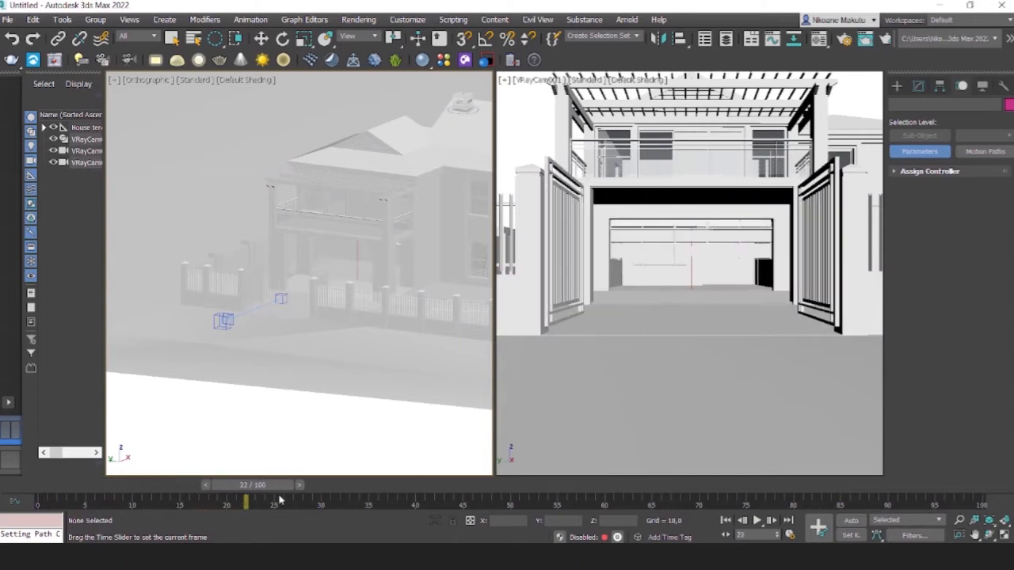
{"action": "left_click_drag", "start_coordinate": [366, 485], "coordinate": [11, 484]}
{"action": "key", "text": "w"}
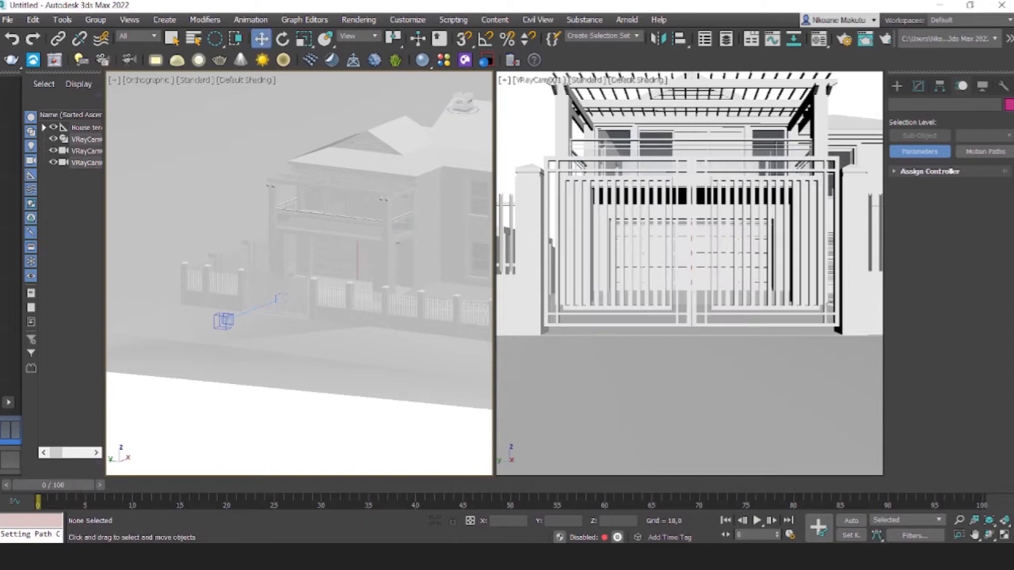
{"action": "left_click", "coordinate": [757, 520]}
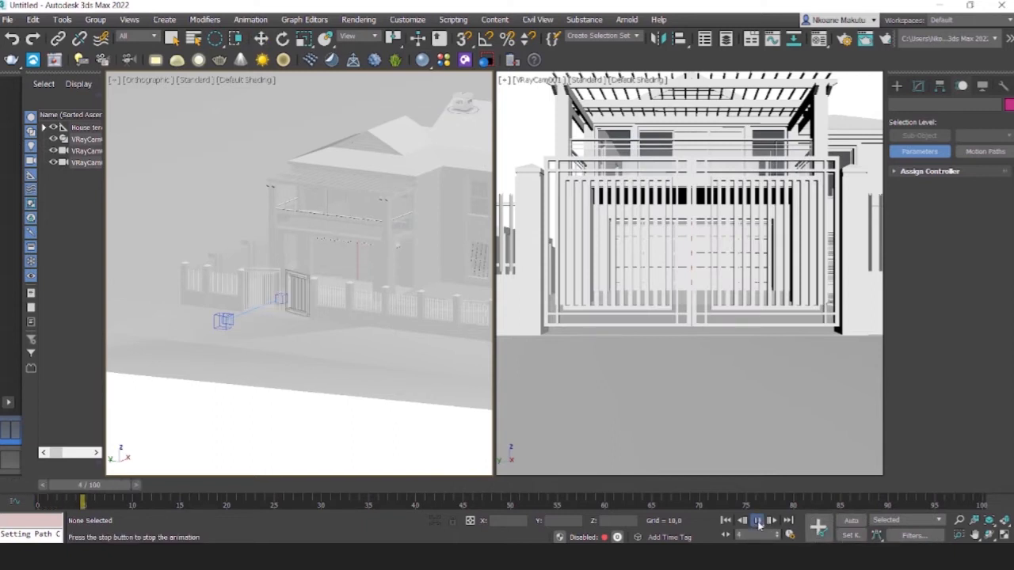
{"action": "left_click_drag", "start_coordinate": [143, 489], "coordinate": [52, 485]}
{"action": "left_click", "coordinate": [533, 126]}
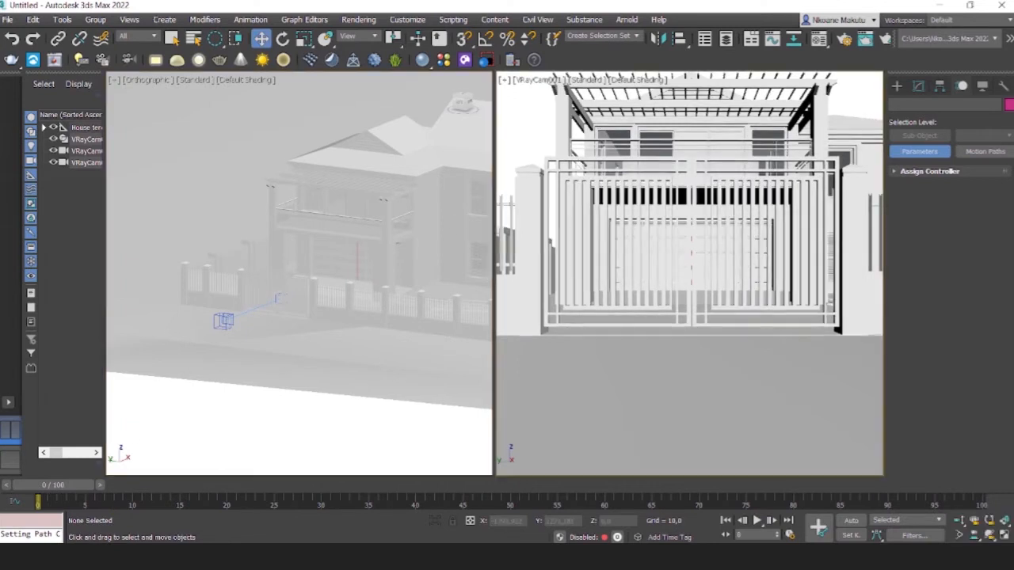
{"action": "left_click", "coordinate": [757, 521]}
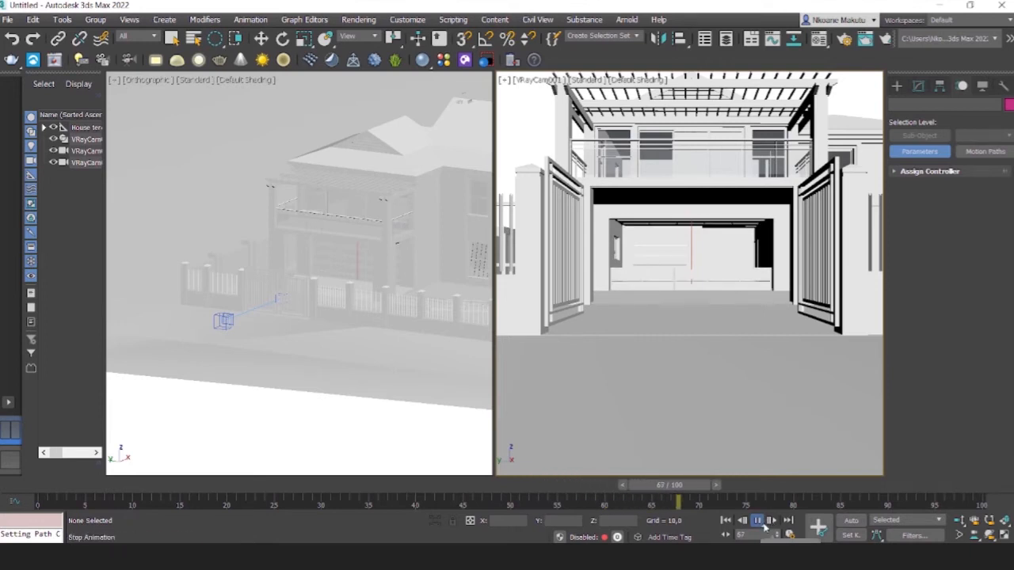
{"action": "left_click", "coordinate": [757, 522]}
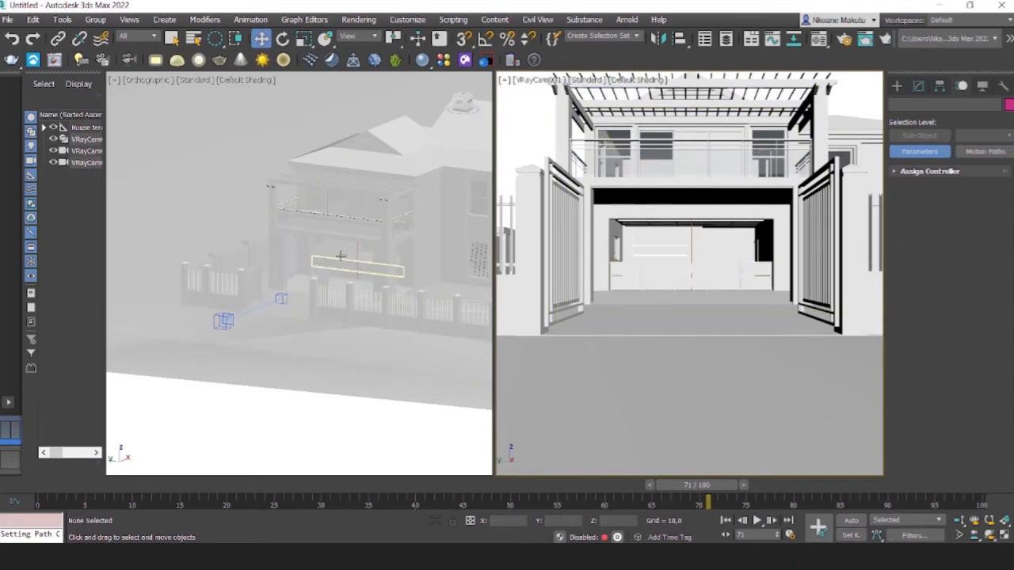
Scrub back to frame 58 and set the animation's end time to 58.
{"action": "scroll", "coordinate": [327, 254], "scroll_direction": "up", "scroll_amount": 5}
{"action": "scroll", "coordinate": [327, 255], "scroll_direction": "up", "scroll_amount": 3}
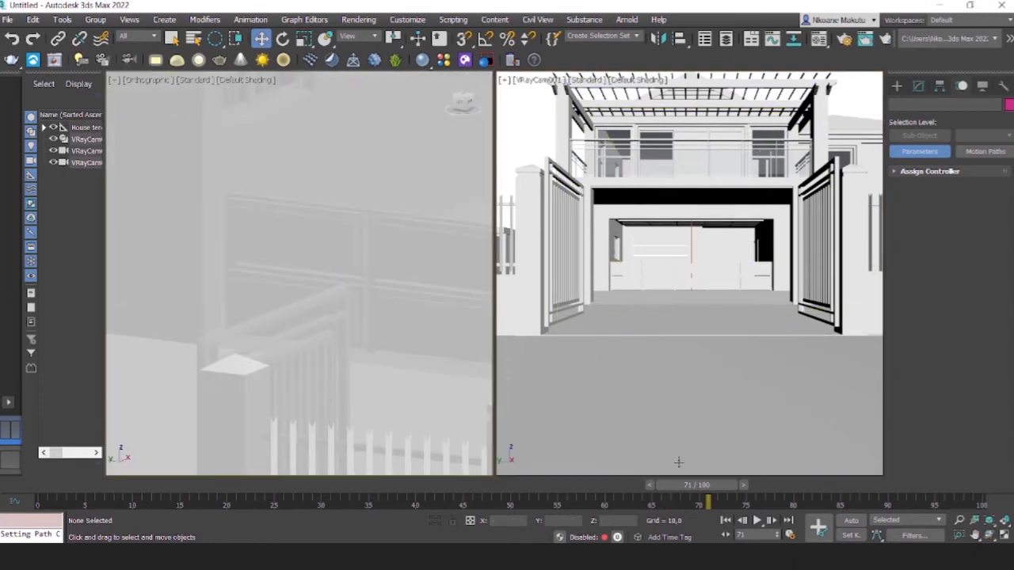
{"action": "left_click_drag", "start_coordinate": [700, 490], "coordinate": [594, 494]}
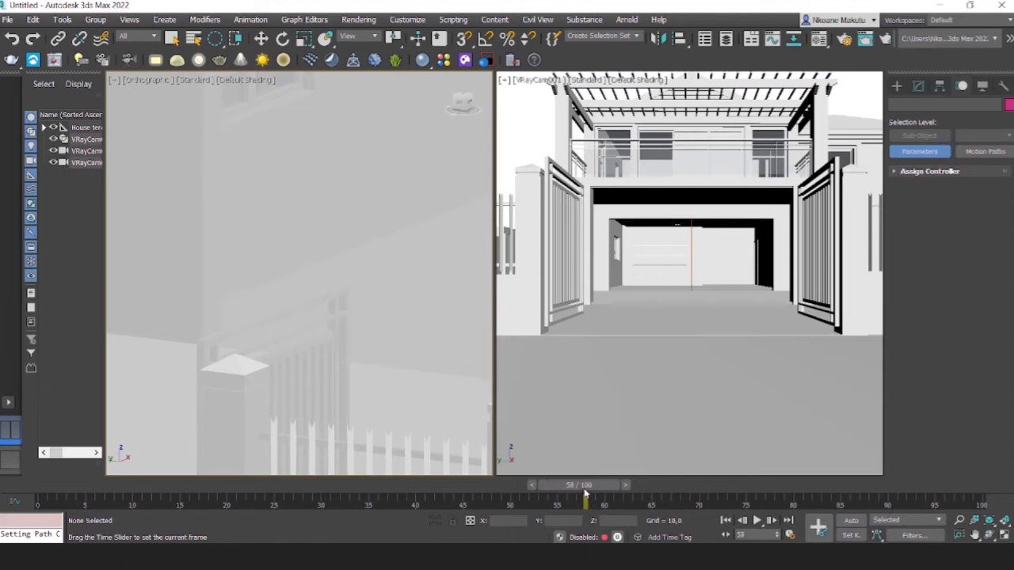
{"action": "key", "text": "w"}
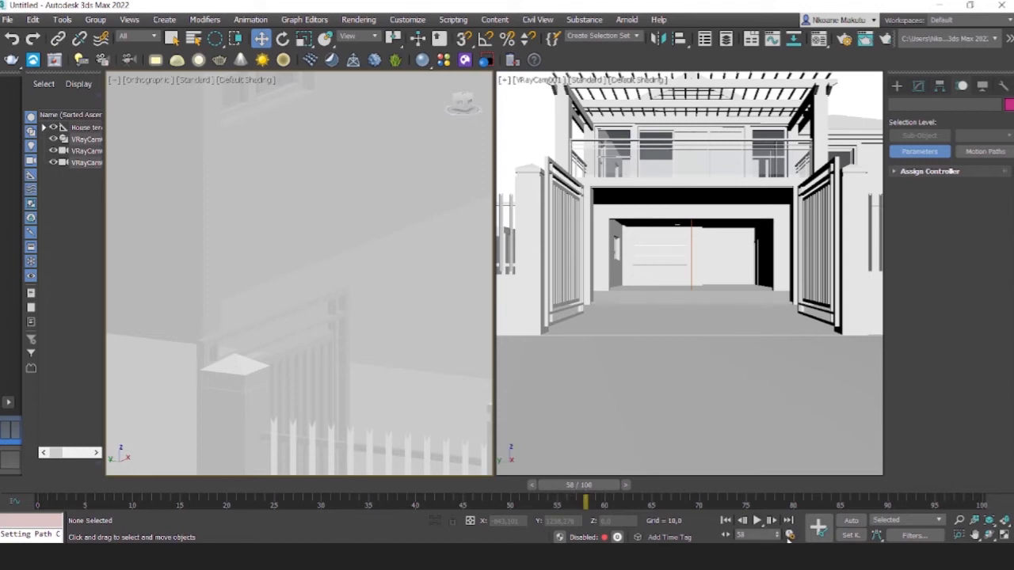
{"action": "left_click", "coordinate": [790, 536]}
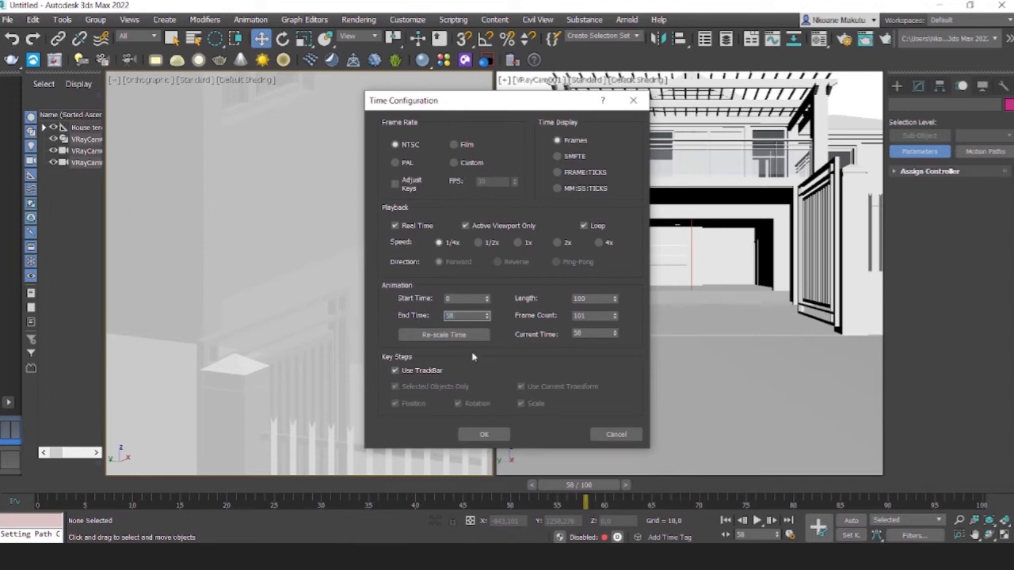
{"action": "key", "text": "Tab"}
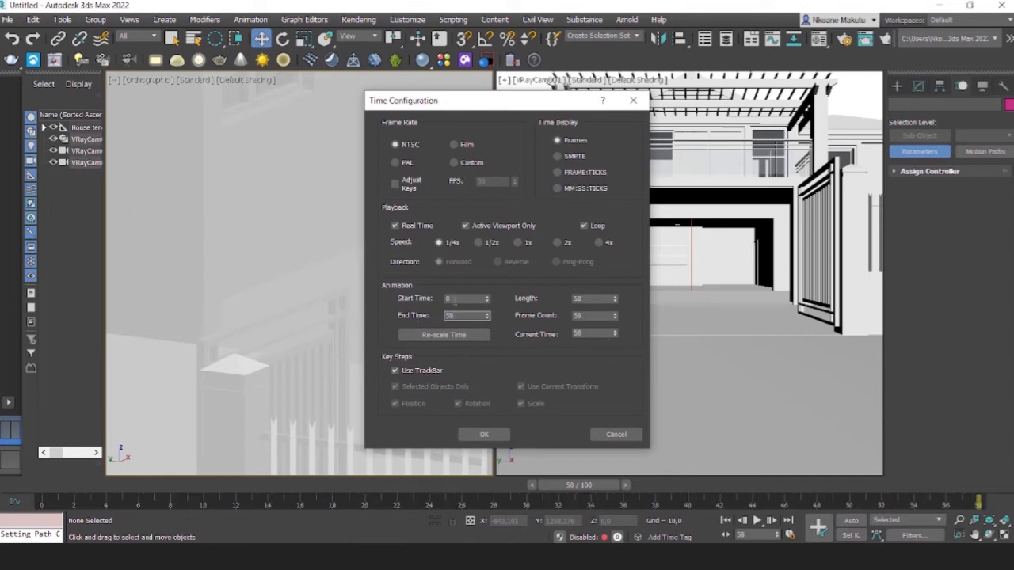
{"action": "left_click_drag", "start_coordinate": [507, 100], "coordinate": [700, 115]}
{"action": "left_click", "coordinate": [677, 448]}
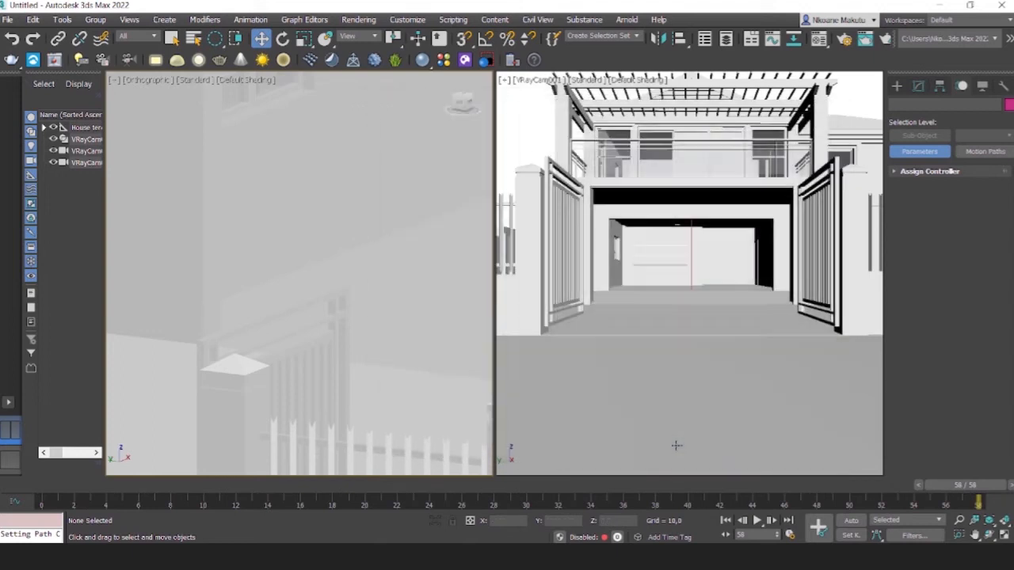
Play the shortened animation from frame 0 in the VRayCam001 view, then return to frame 0.
{"action": "left_click_drag", "start_coordinate": [140, 497], "coordinate": [41, 486]}
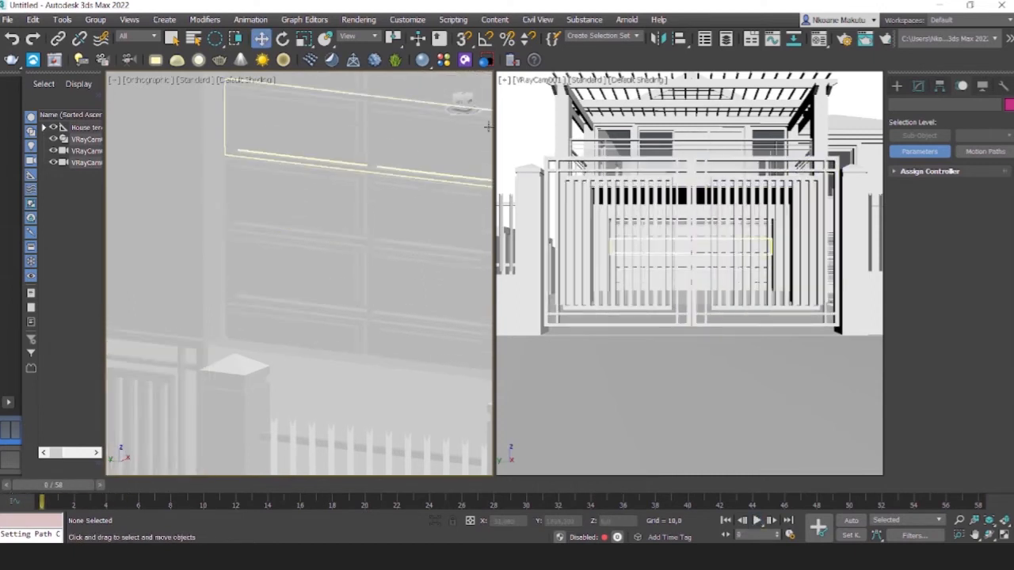
{"action": "left_click", "coordinate": [756, 521]}
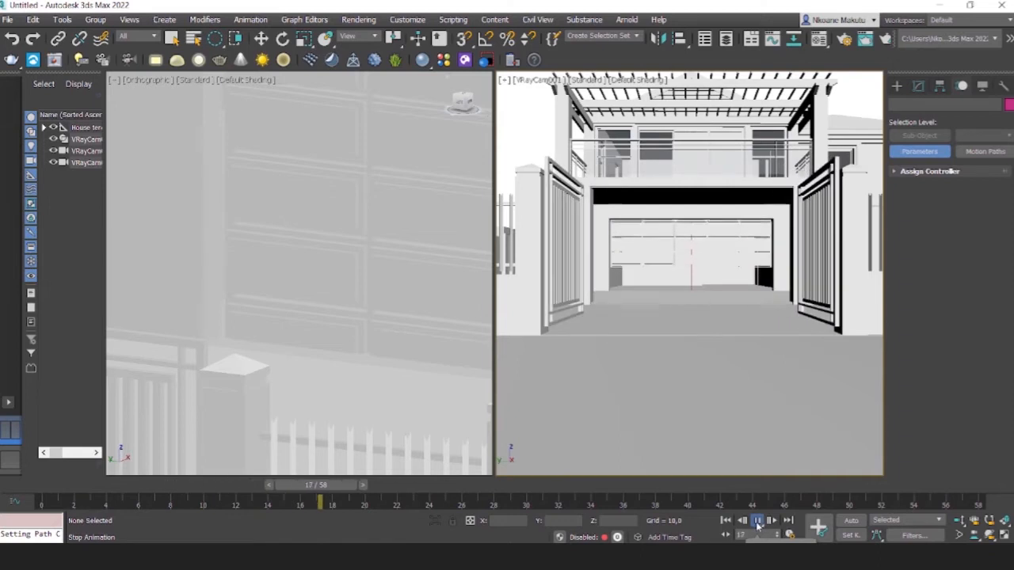
{"action": "left_click", "coordinate": [758, 521]}
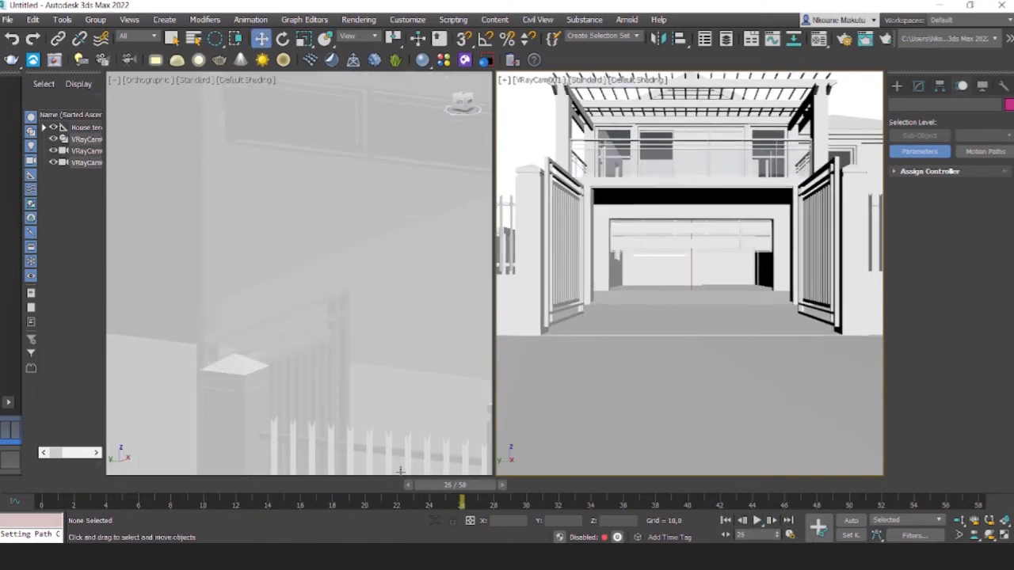
{"action": "left_click_drag", "start_coordinate": [447, 484], "coordinate": [53, 485]}
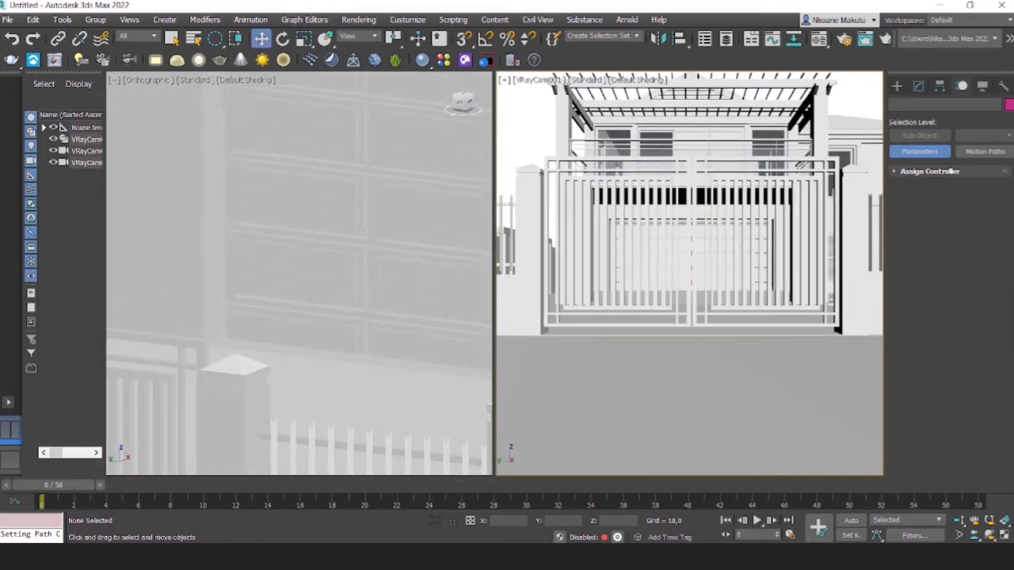
Set the playback speed to 1x and play the animation in the camera view.
{"action": "left_click", "coordinate": [790, 535]}
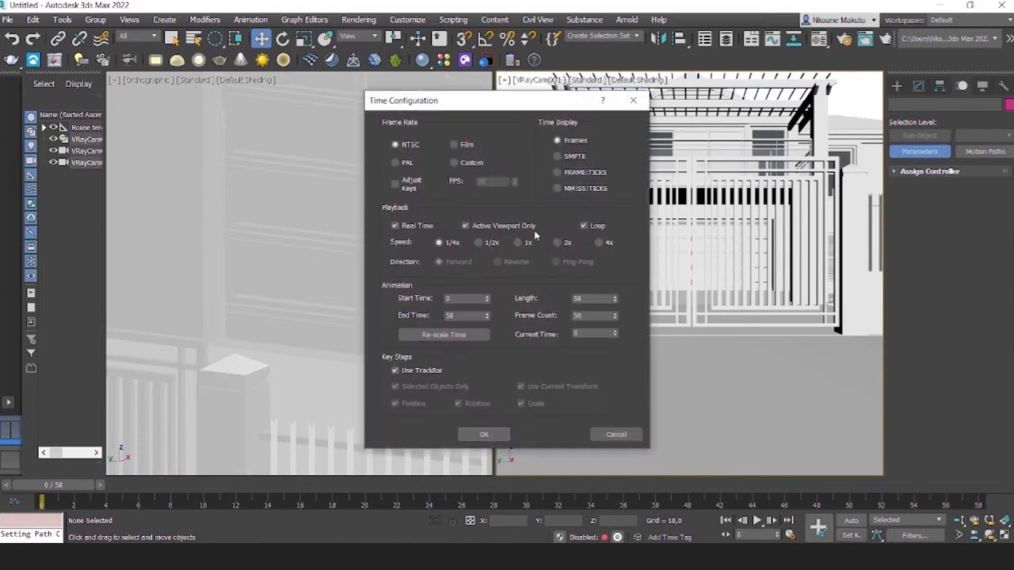
{"action": "left_click_drag", "start_coordinate": [536, 108], "coordinate": [234, 82]}
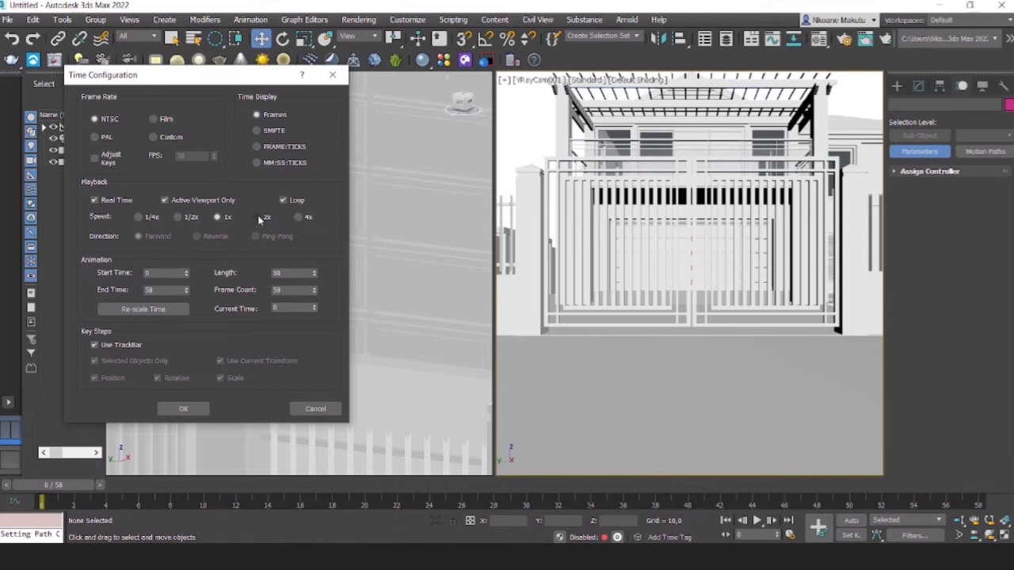
{"action": "left_click", "coordinate": [183, 409]}
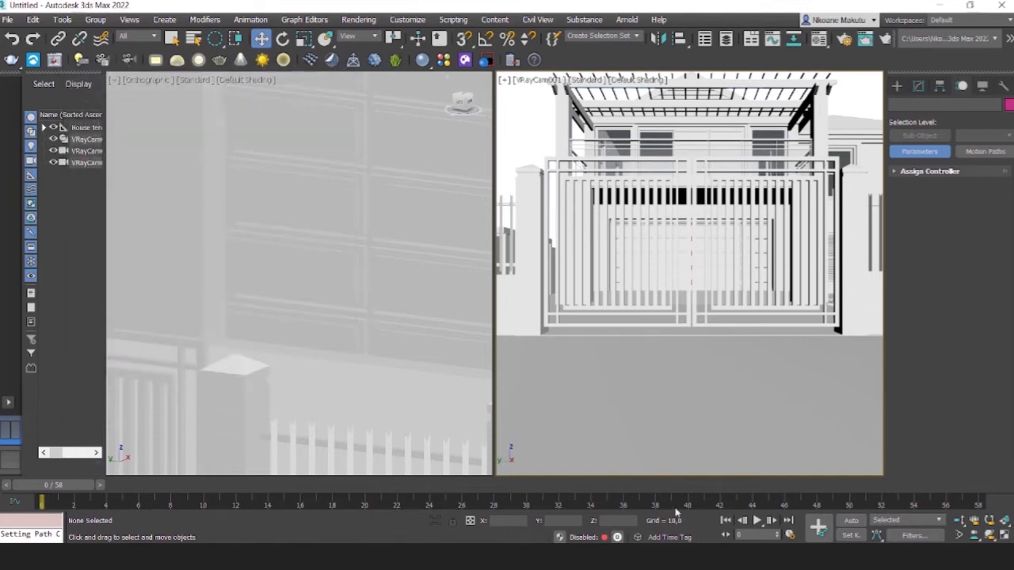
{"action": "left_click", "coordinate": [756, 520]}
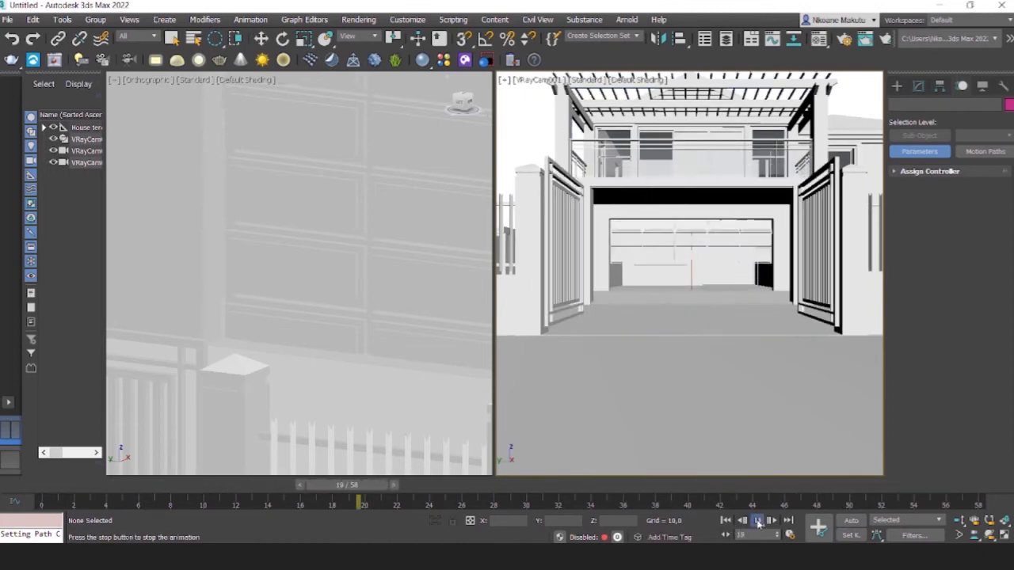
{"action": "left_click", "coordinate": [758, 520]}
Set the playback speed to 1/4x, play the animation once more, and return to frame 0.
{"action": "left_click", "coordinate": [790, 534]}
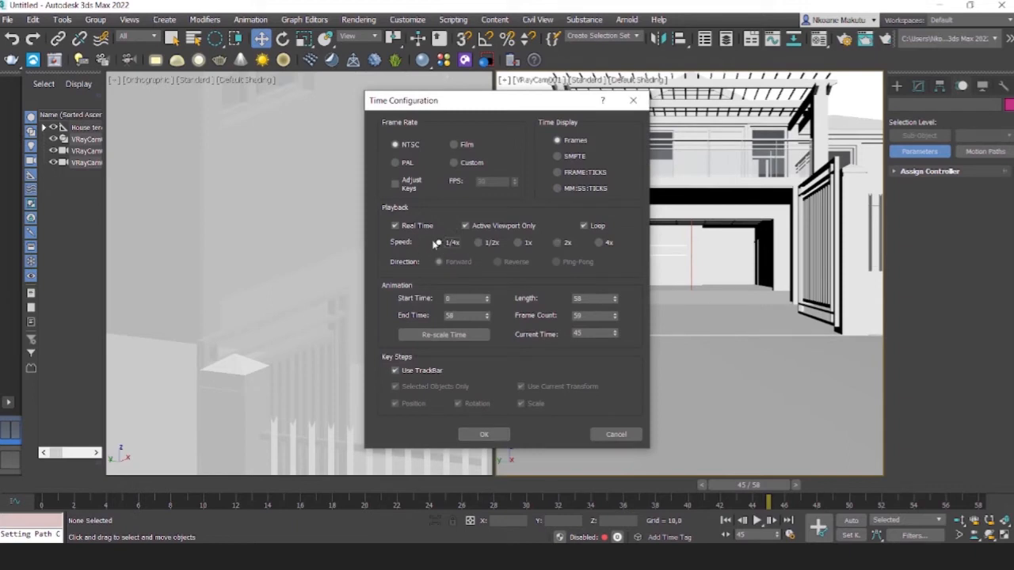
{"action": "left_click", "coordinate": [484, 435]}
{"action": "left_click", "coordinate": [758, 521]}
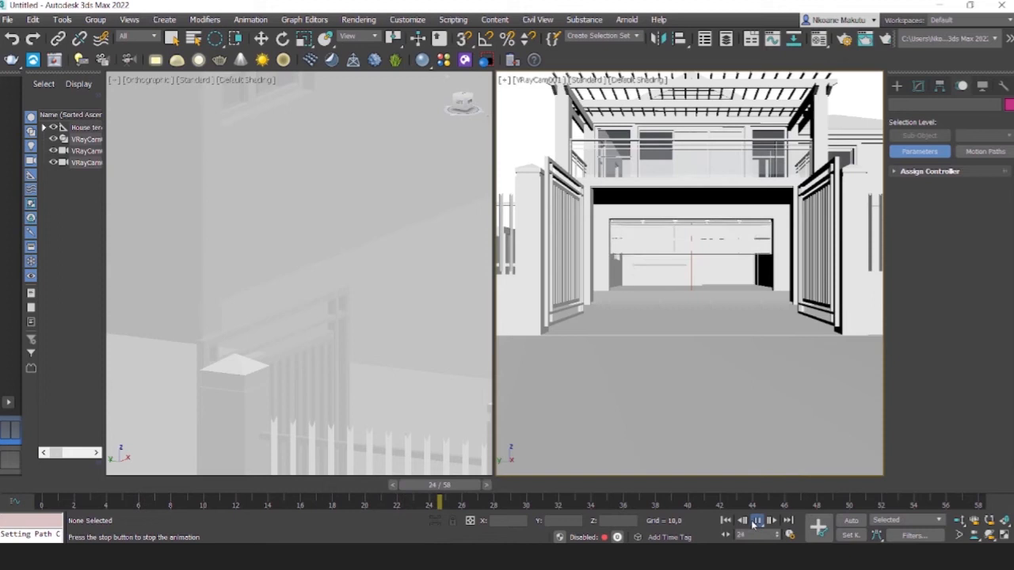
{"action": "left_click", "coordinate": [758, 520]}
{"action": "left_click_drag", "start_coordinate": [594, 485], "coordinate": [54, 500]}
Select the glass pane and the surrounding frame of the upper-floor window behind the balcony railing.
{"action": "scroll", "coordinate": [351, 323], "scroll_direction": "down", "scroll_amount": 10}
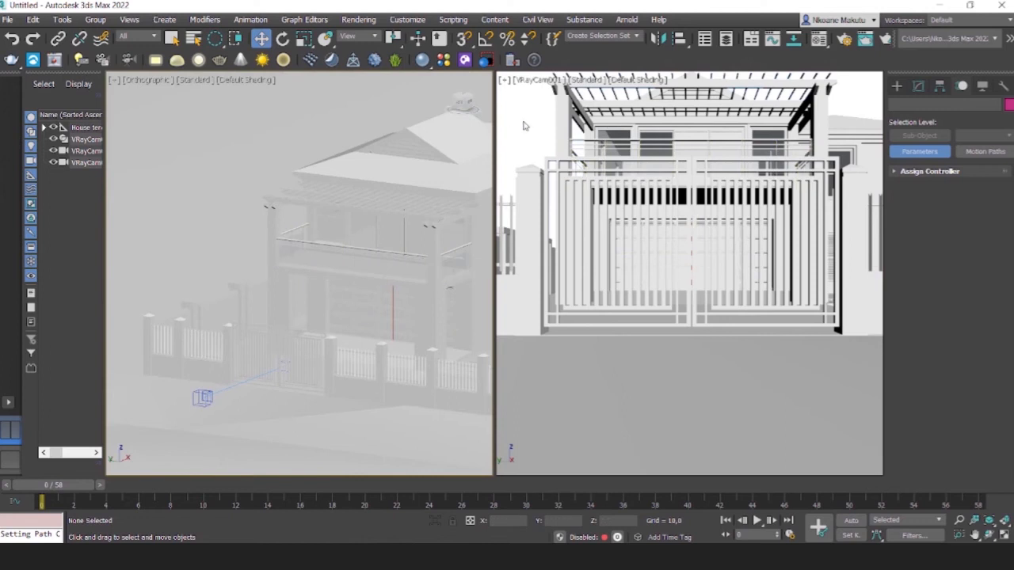
{"action": "scroll", "coordinate": [345, 223], "scroll_direction": "up", "scroll_amount": 3}
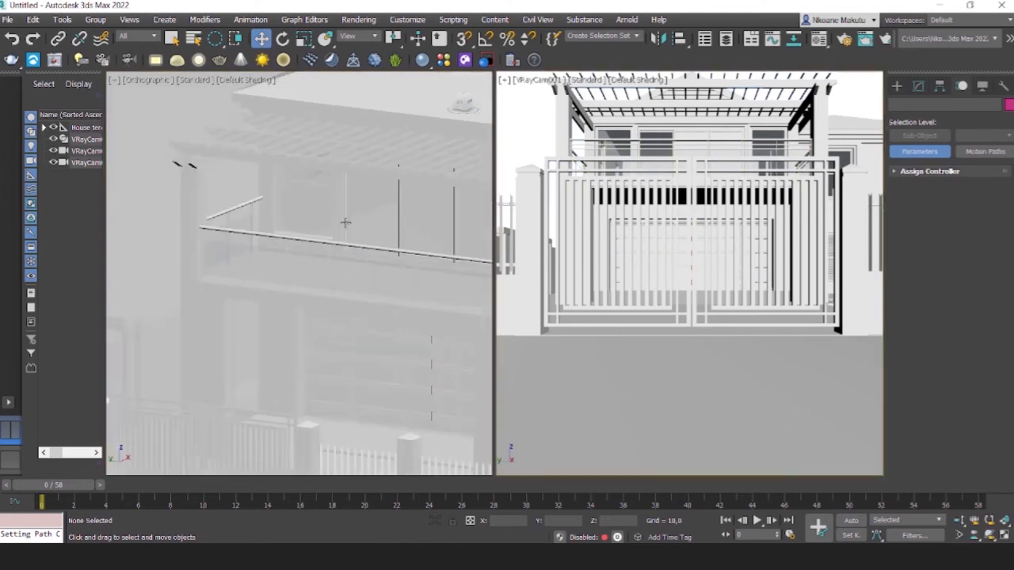
{"action": "left_click", "coordinate": [321, 182]}
{"action": "scroll", "coordinate": [327, 202], "scroll_direction": "down", "scroll_amount": 2}
{"action": "middle_click_drag", "start_coordinate": [327, 204], "coordinate": [251, 220]}
{"action": "scroll", "coordinate": [251, 220], "scroll_direction": "up", "scroll_amount": 8}
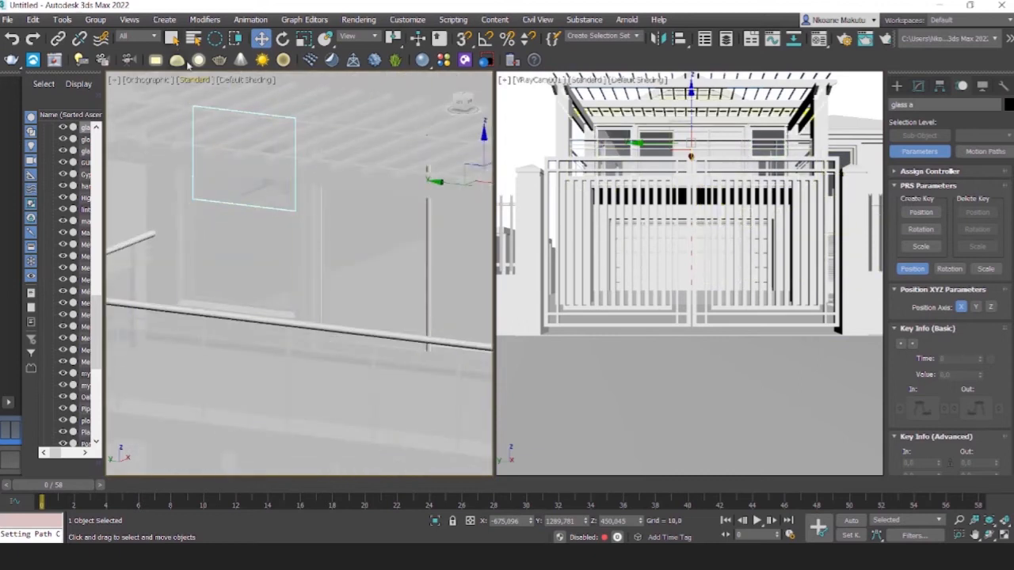
{"action": "scroll", "coordinate": [280, 238], "scroll_direction": "down", "scroll_amount": 2}
{"action": "scroll", "coordinate": [296, 265], "scroll_direction": "up", "scroll_amount": 1}
{"action": "middle_click_drag", "start_coordinate": [307, 260], "coordinate": [317, 266]}
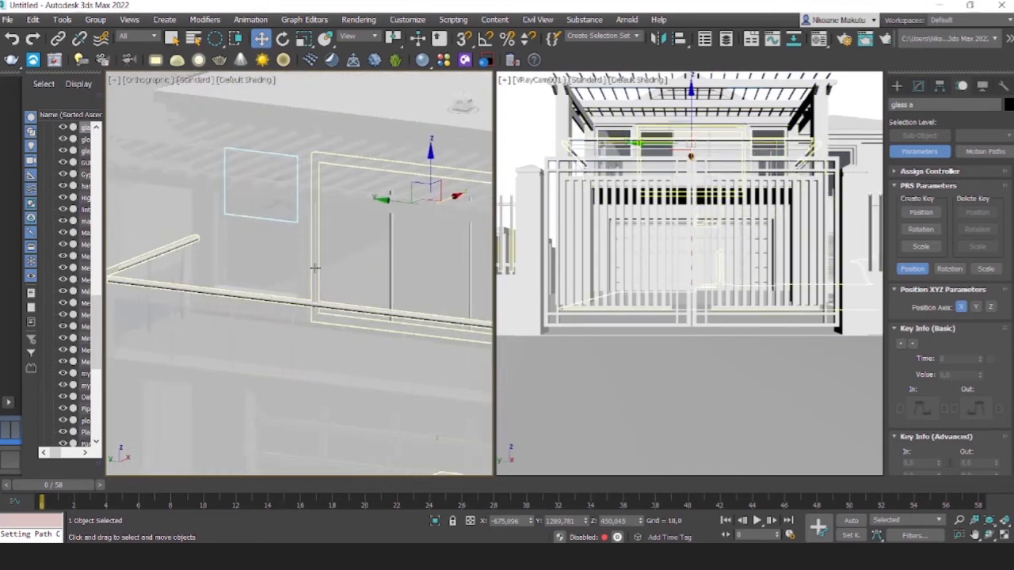
{"action": "scroll", "coordinate": [230, 222], "scroll_direction": "up", "scroll_amount": 4}
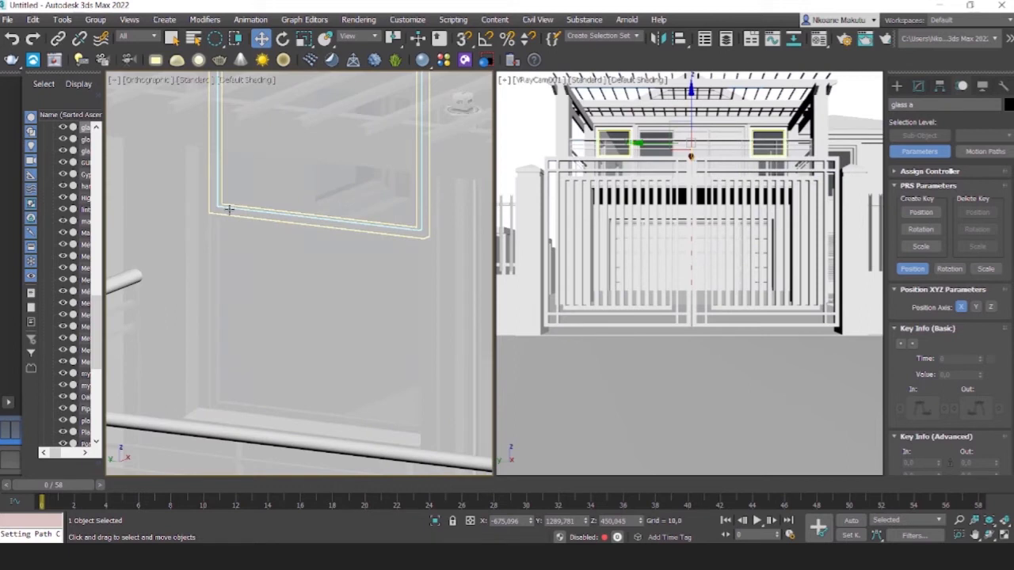
{"action": "left_click", "coordinate": [229, 210], "text": "ctrl"}
Isolate the selected window glass and frame so the rest of the house is hidden.
{"action": "scroll", "coordinate": [251, 218], "scroll_direction": "down", "scroll_amount": 7}
{"action": "mouse_move", "coordinate": [295, 255]}
{"action": "middle_mouse_down"}
{"action": "mouse_move", "coordinate": [318, 260]}
{"action": "mouse_move", "coordinate": [295, 248]}
{"action": "mouse_move", "coordinate": [309, 245]}
{"action": "mouse_move", "coordinate": [328, 267]}
{"action": "mouse_move", "coordinate": [314, 254]}
{"action": "middle_mouse_up"}
{"action": "scroll", "coordinate": [284, 209], "scroll_direction": "up", "scroll_amount": 6}
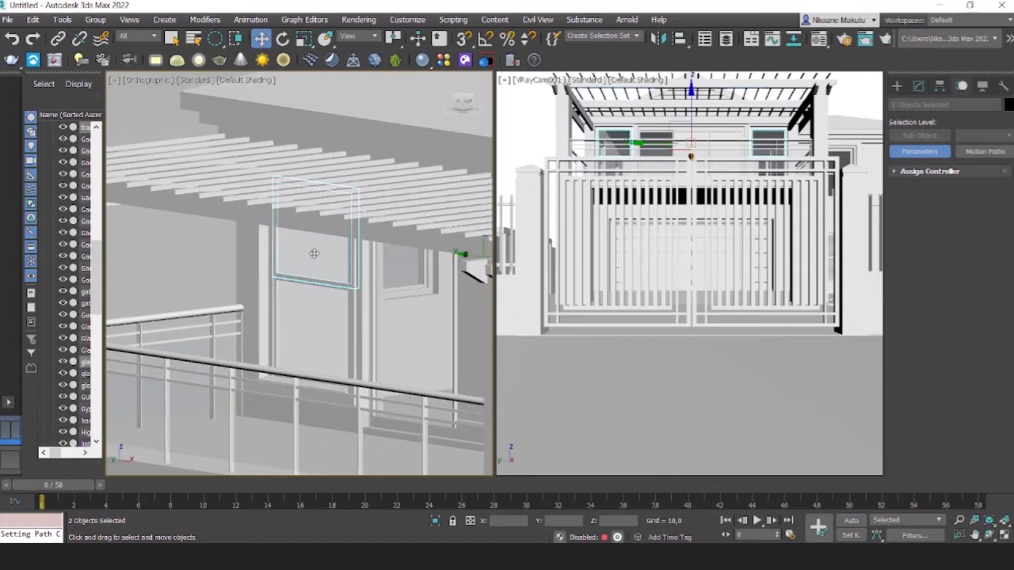
{"action": "right_click", "coordinate": [301, 256]}
{"action": "left_click", "coordinate": [361, 121]}
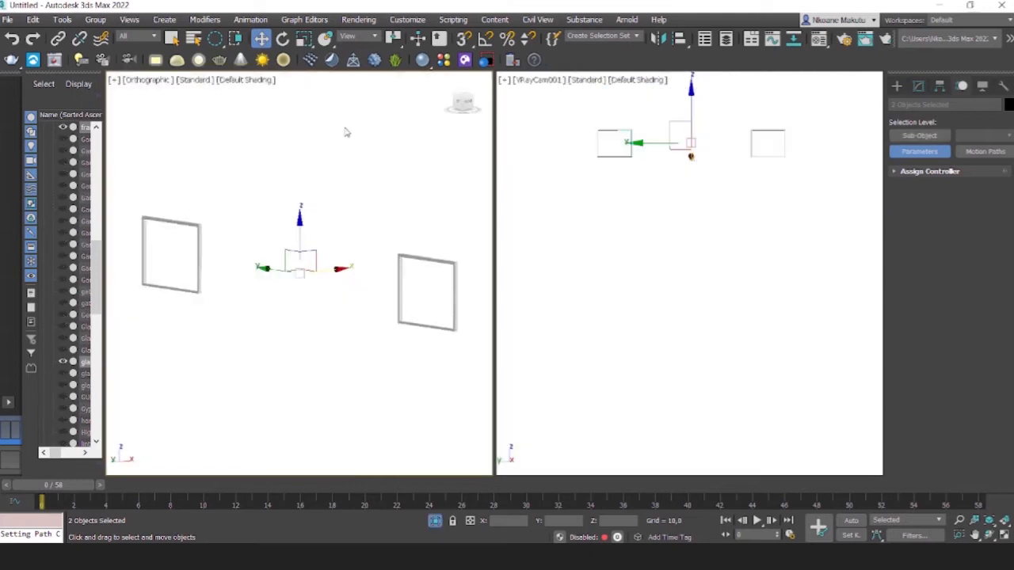
Switch the isolated window's viewport to wireframe and show the window side-on in the Front view.
{"action": "middle_click_drag", "start_coordinate": [321, 226], "coordinate": [320, 225], "text": "alt"}
{"action": "left_click", "coordinate": [249, 81]}
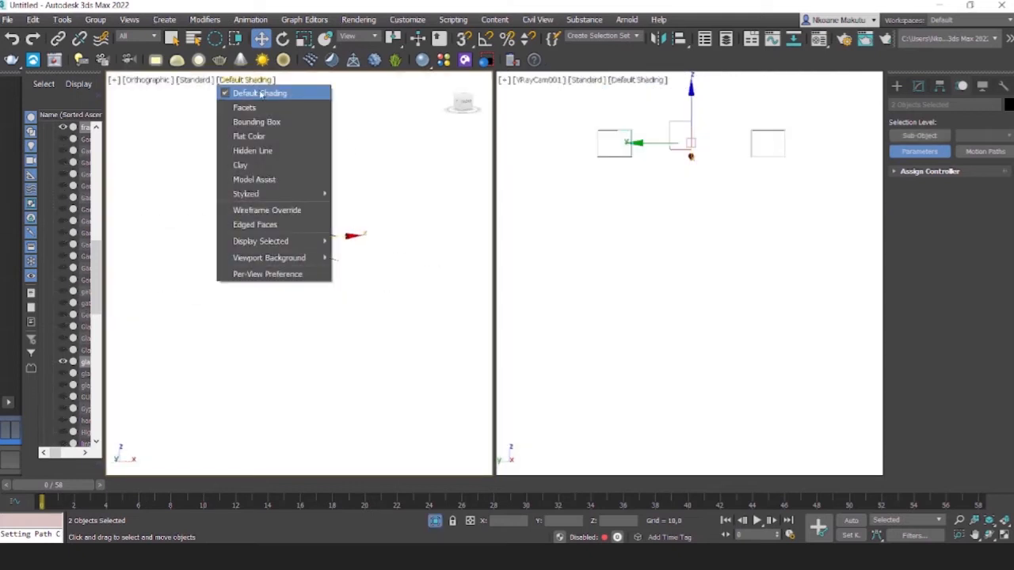
{"action": "left_click", "coordinate": [258, 207]}
{"action": "middle_click_drag", "start_coordinate": [343, 226], "coordinate": [306, 222], "text": "alt"}
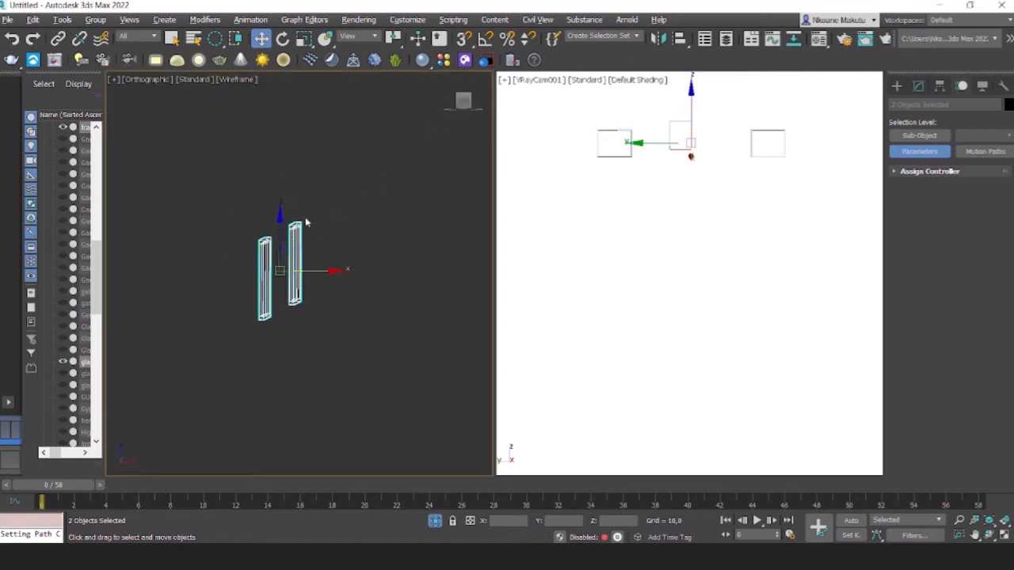
{"action": "left_click", "coordinate": [464, 104]}
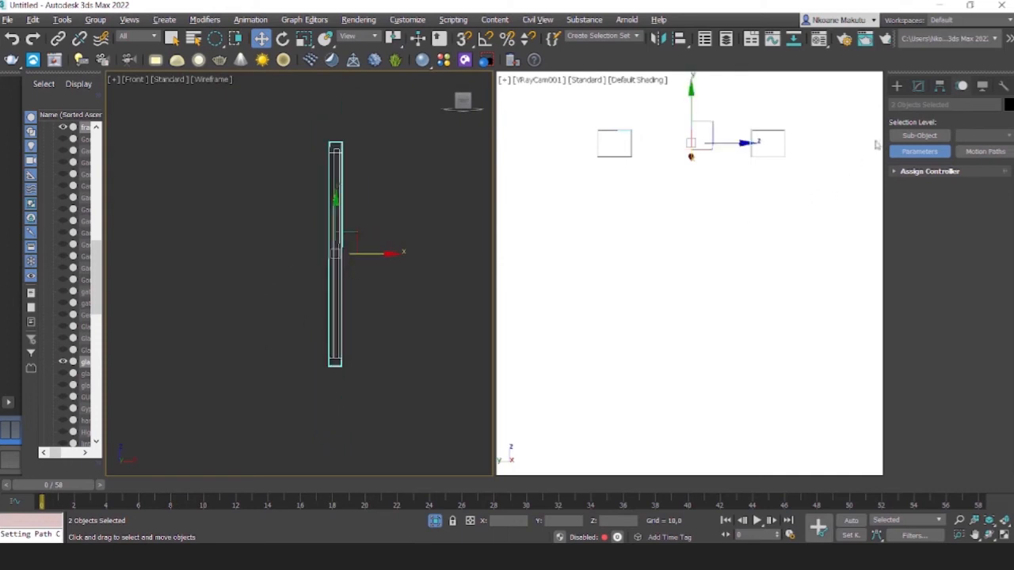
Move only the pivot of the selected window glass and frame up into the frame's top edge, and leave pivot editing.
{"action": "left_click", "coordinate": [940, 86]}
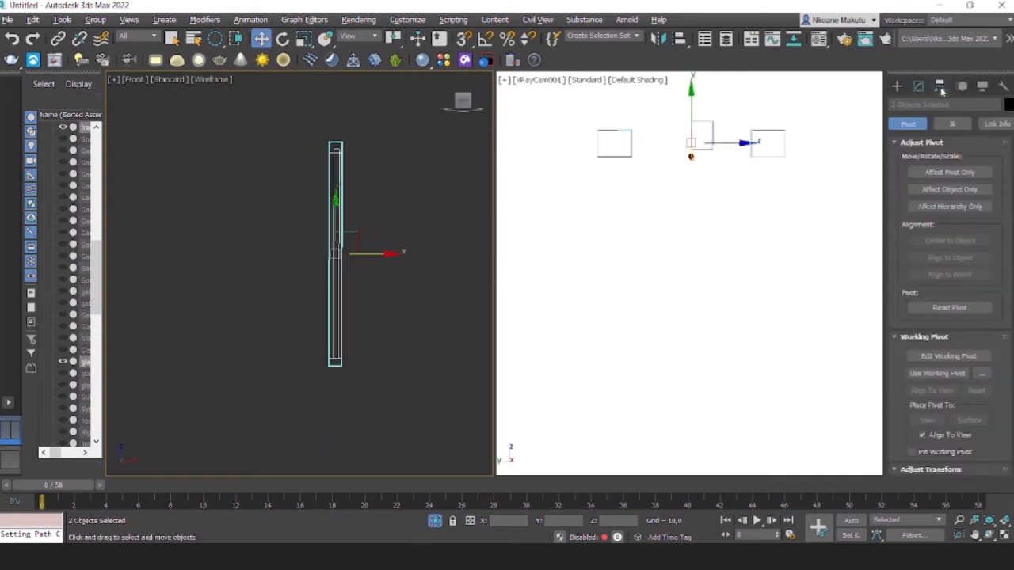
{"action": "left_click", "coordinate": [940, 174]}
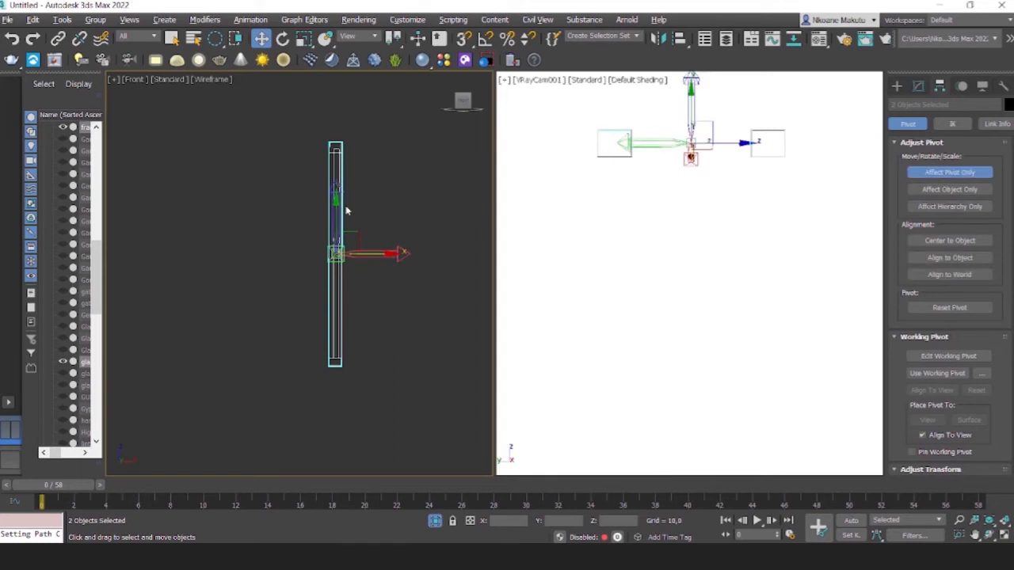
{"action": "left_click_drag", "start_coordinate": [336, 202], "coordinate": [336, 98]}
{"action": "scroll", "coordinate": [345, 151], "scroll_direction": "up", "scroll_amount": 6}
{"action": "scroll", "coordinate": [342, 148], "scroll_direction": "up", "scroll_amount": 2}
{"action": "mouse_move", "coordinate": [344, 148]}
{"action": "left_mouse_down"}
{"action": "mouse_move", "coordinate": [341, 129]}
{"action": "mouse_move", "coordinate": [341, 139]}
{"action": "left_mouse_up"}
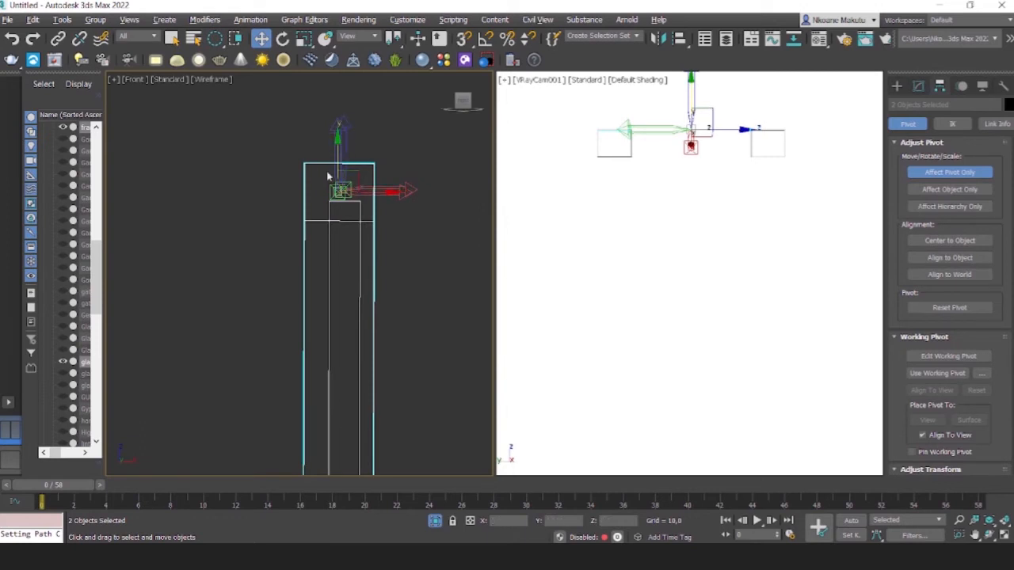
{"action": "scroll", "coordinate": [331, 173], "scroll_direction": "down", "scroll_amount": 5}
{"action": "scroll", "coordinate": [340, 175], "scroll_direction": "up", "scroll_amount": 3}
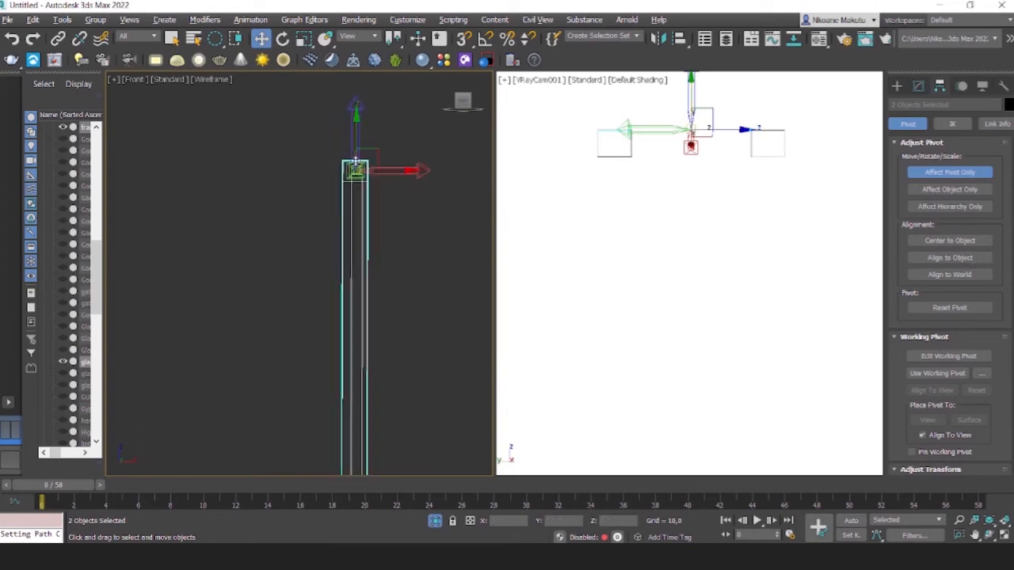
{"action": "scroll", "coordinate": [356, 162], "scroll_direction": "down", "scroll_amount": 2}
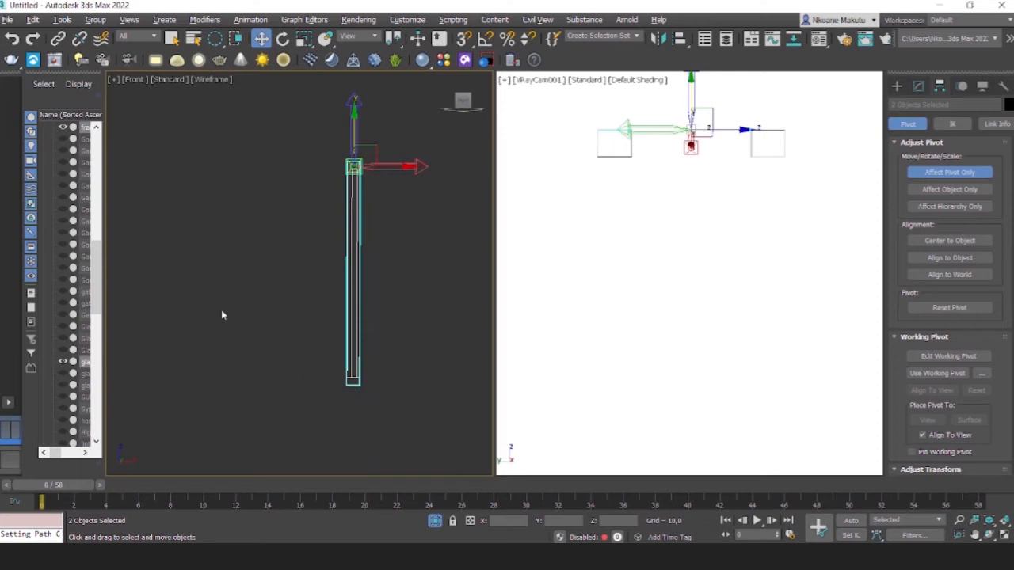
{"action": "left_click", "coordinate": [944, 173]}
{"action": "middle_click_drag", "start_coordinate": [410, 243], "coordinate": [406, 245]}
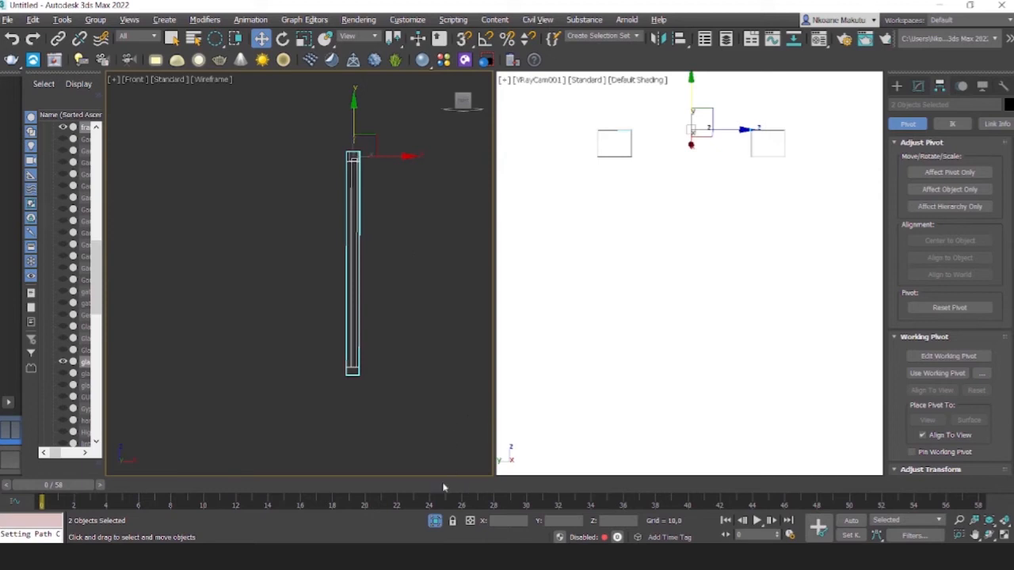
At frame 15 with Auto Key on, rotate the window glass and frame outward about the top pivot to an open position.
{"action": "left_click_drag", "start_coordinate": [53, 488], "coordinate": [299, 478]}
{"action": "key", "text": "w"}
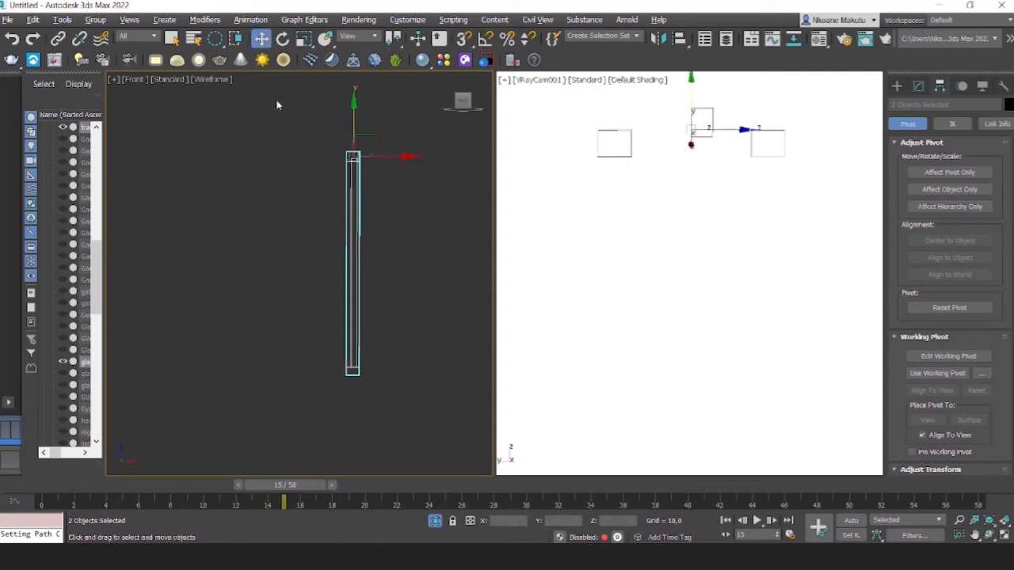
{"action": "left_click", "coordinate": [283, 38]}
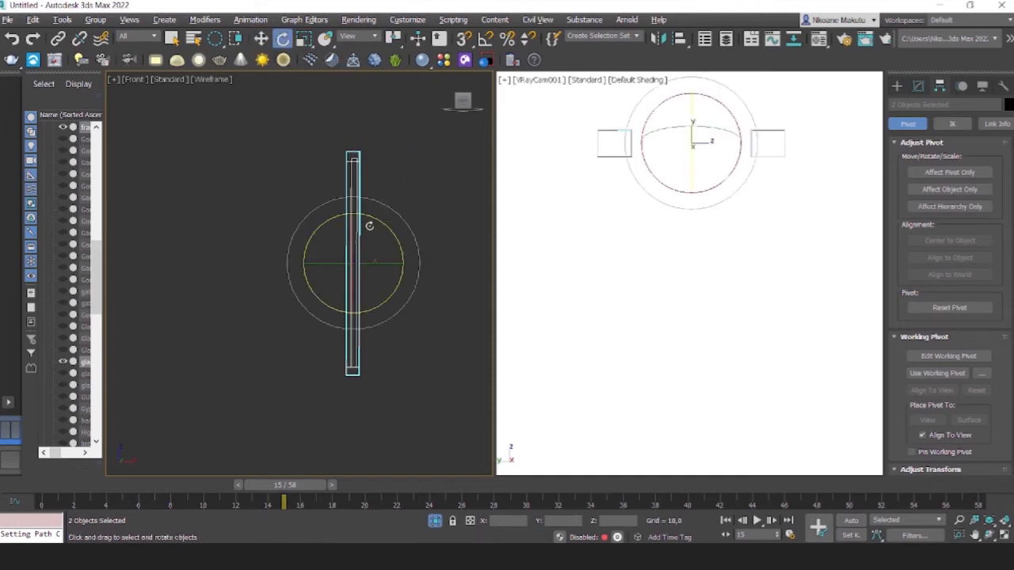
{"action": "scroll", "coordinate": [339, 249], "scroll_direction": "up", "scroll_amount": 3}
{"action": "scroll", "coordinate": [349, 241], "scroll_direction": "down", "scroll_amount": 3}
{"action": "left_click", "coordinate": [850, 521]}
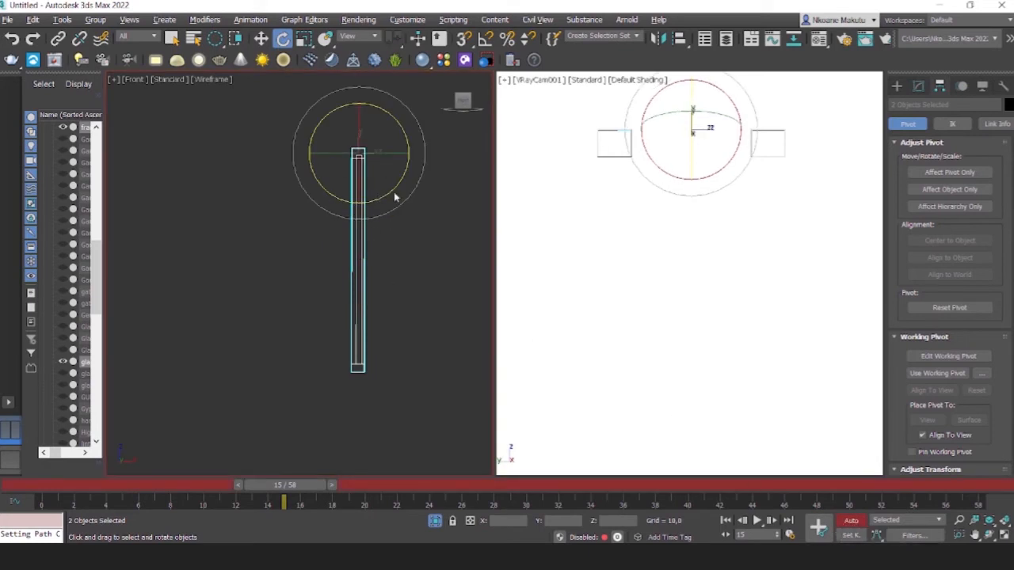
{"action": "left_click_drag", "start_coordinate": [405, 171], "coordinate": [386, 224]}
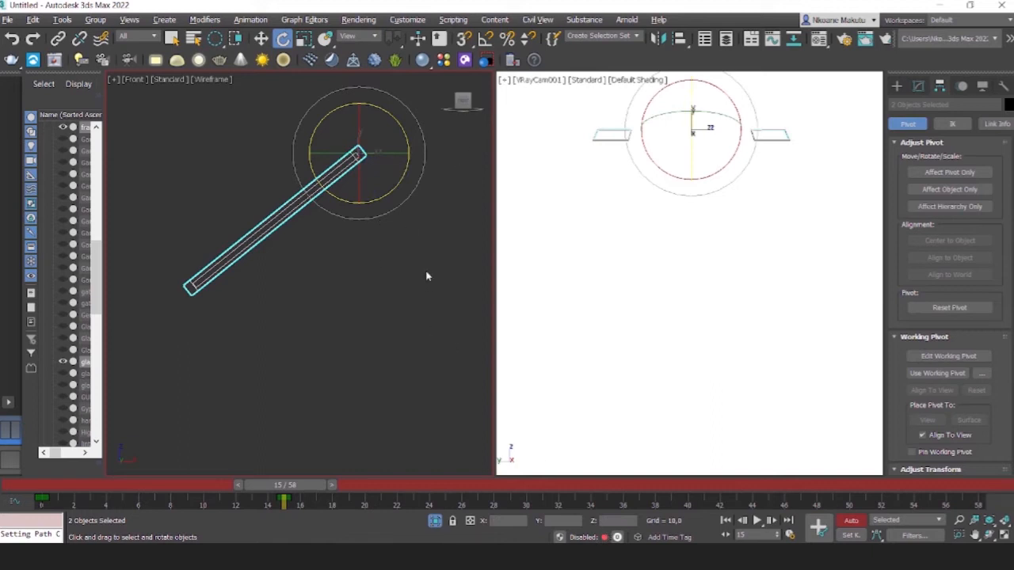
{"action": "key", "text": "w"}
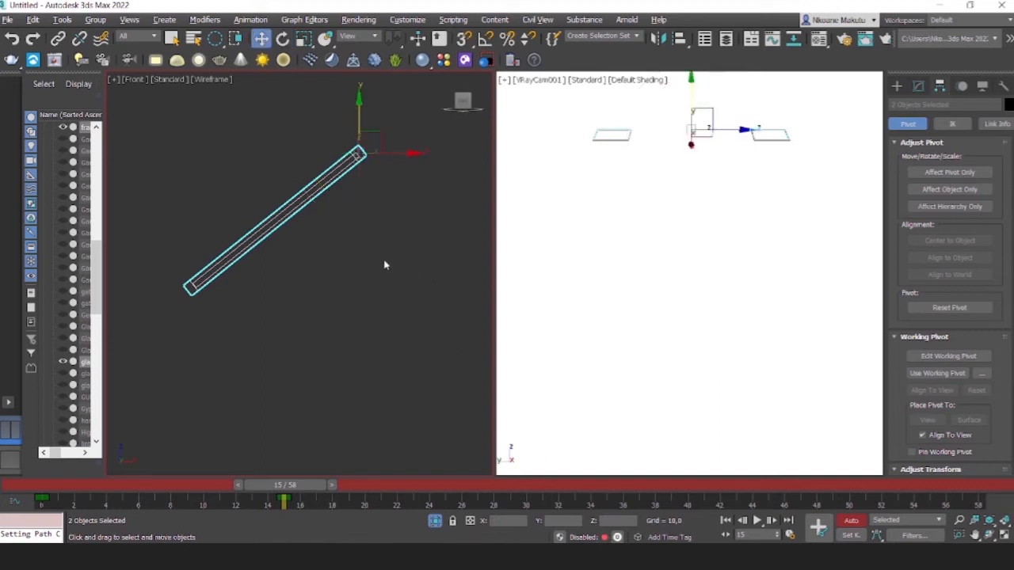
{"action": "scroll", "coordinate": [387, 265], "scroll_direction": "down", "scroll_amount": 5}
Return to frame 0 and play the animation to check the window's opening motion.
{"action": "left_click_drag", "start_coordinate": [281, 495], "coordinate": [41, 496]}
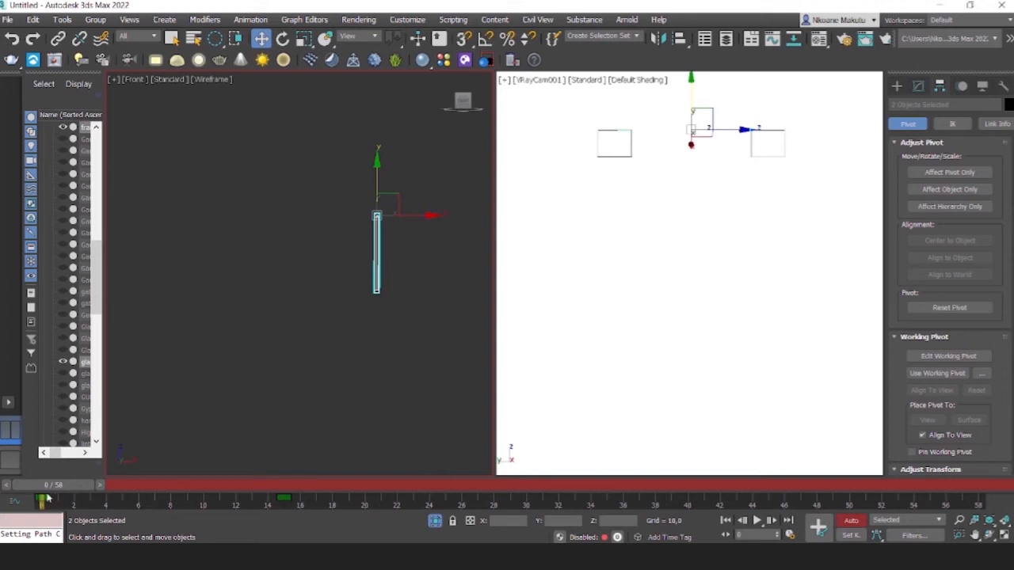
{"action": "right_click", "coordinate": [273, 489]}
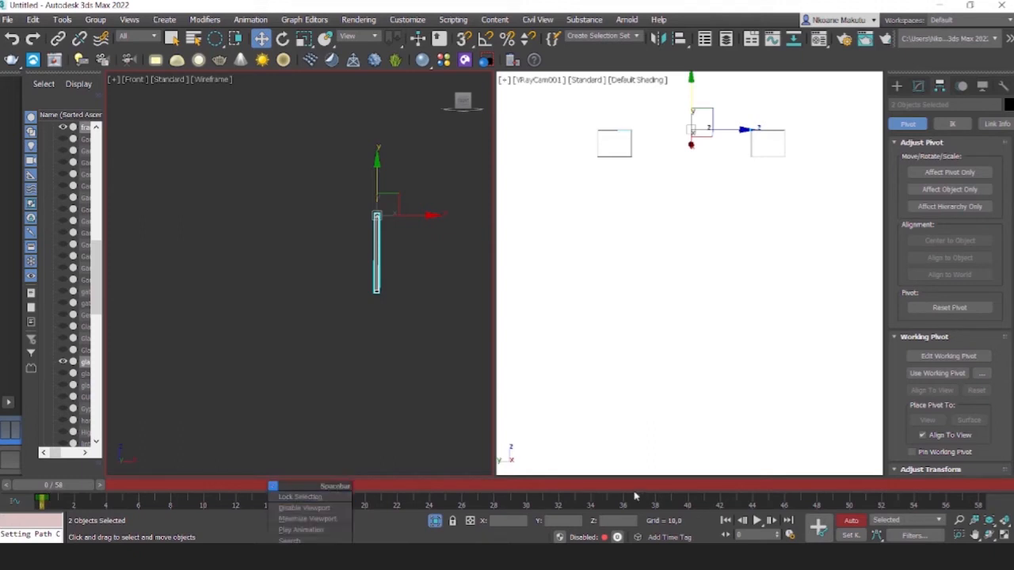
{"action": "left_click", "coordinate": [763, 522]}
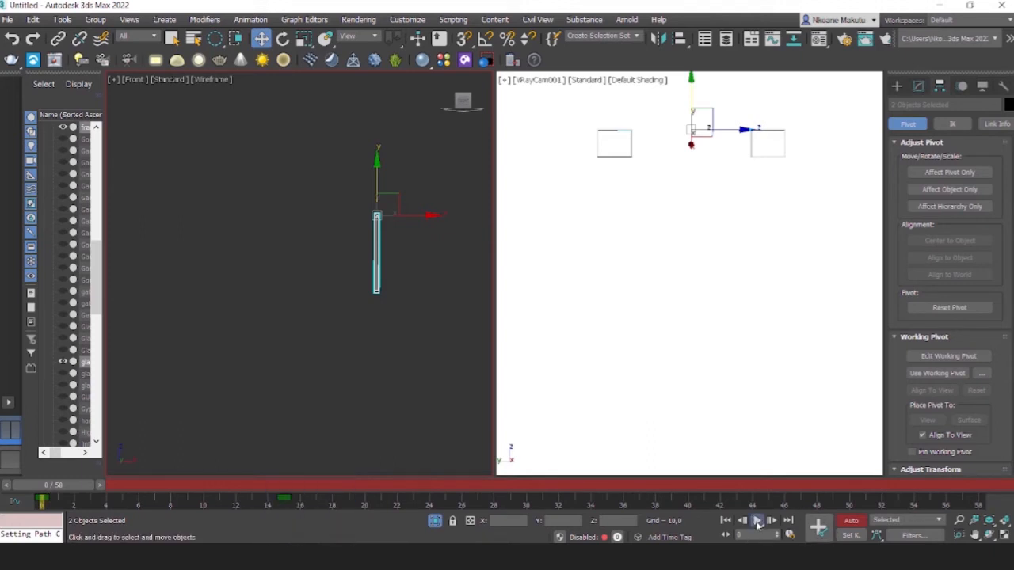
{"action": "left_click", "coordinate": [758, 521]}
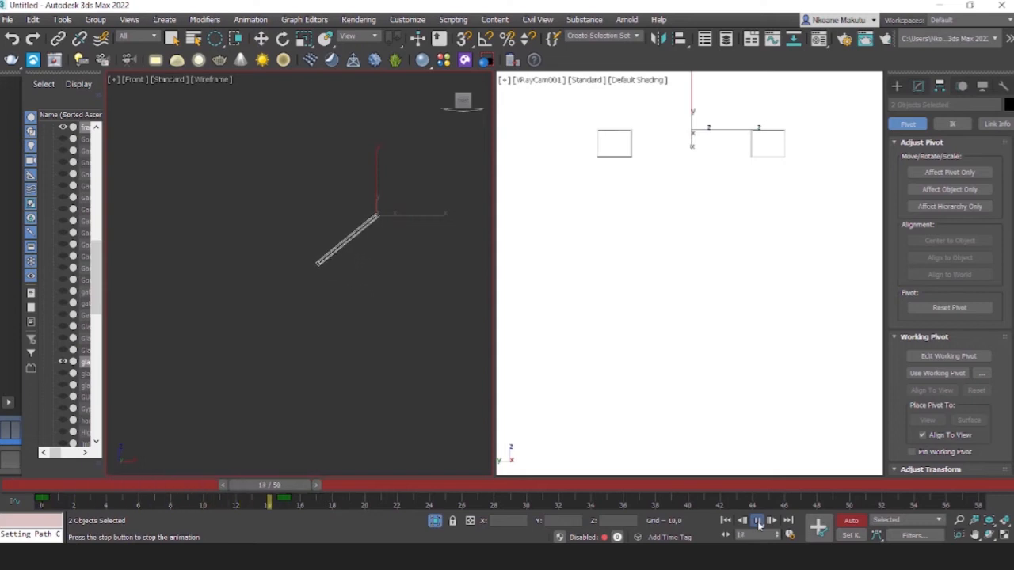
{"action": "left_click", "coordinate": [758, 521]}
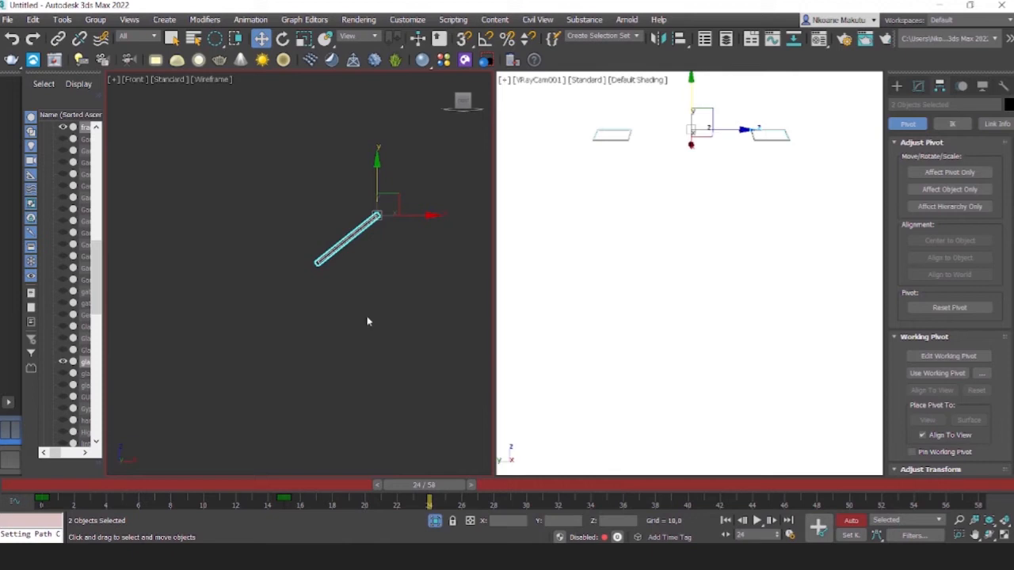
Deselect the window, turn off Auto Key, and end the isolation to bring back the whole house.
{"action": "left_click", "coordinate": [404, 291]}
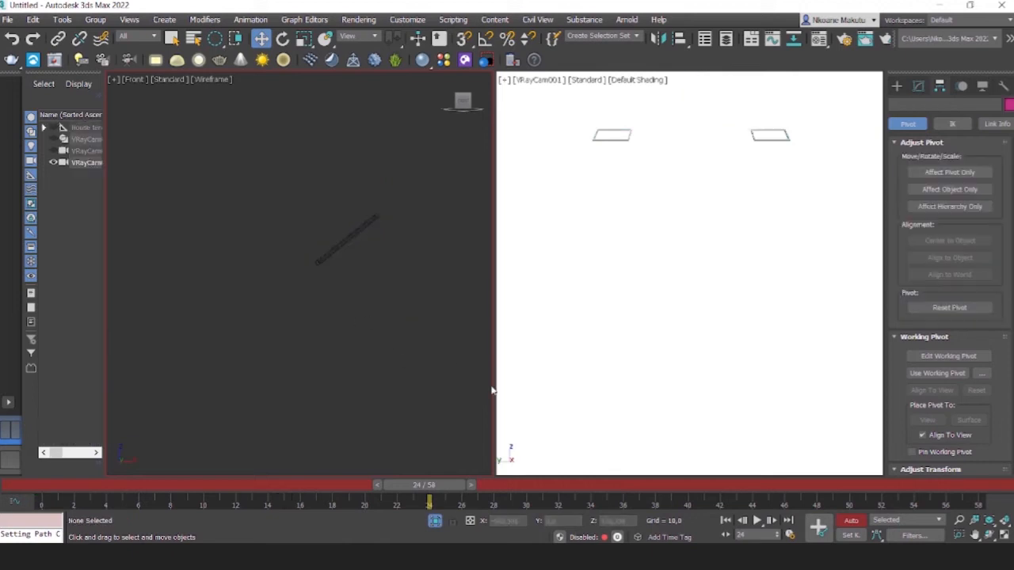
{"action": "left_click", "coordinate": [851, 522]}
{"action": "right_click", "coordinate": [357, 290]}
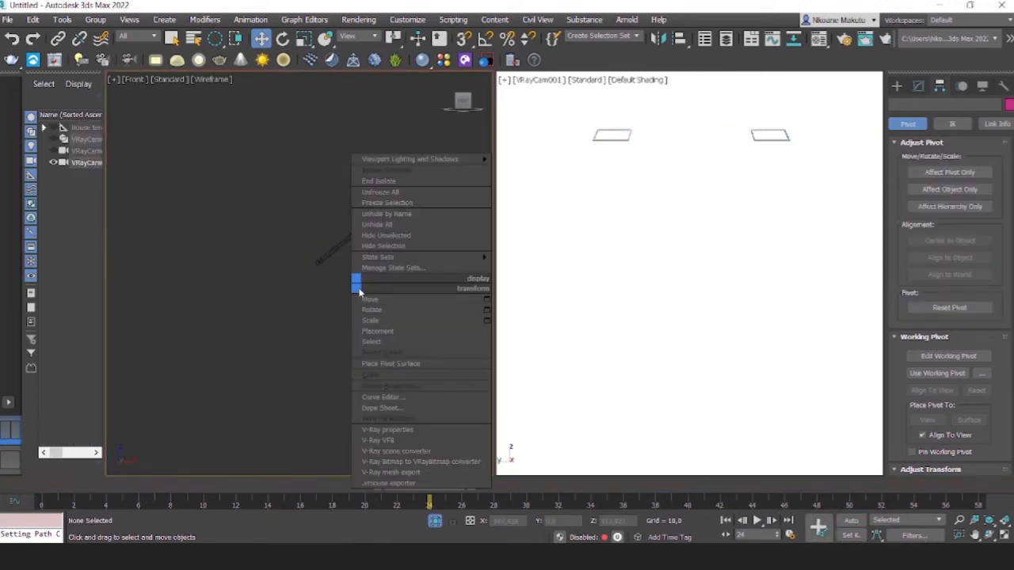
{"action": "left_click", "coordinate": [385, 183]}
Set the working viewport back to Default Shading with an angled overview of the house.
{"action": "middle_click_drag", "start_coordinate": [372, 252], "coordinate": [405, 273], "text": "alt"}
{"action": "left_click", "coordinate": [238, 81]}
{"action": "left_click", "coordinate": [247, 91]}
{"action": "scroll", "coordinate": [273, 257], "scroll_direction": "down", "scroll_amount": 3}
{"action": "middle_click_drag", "start_coordinate": [293, 267], "coordinate": [366, 277], "text": "alt"}
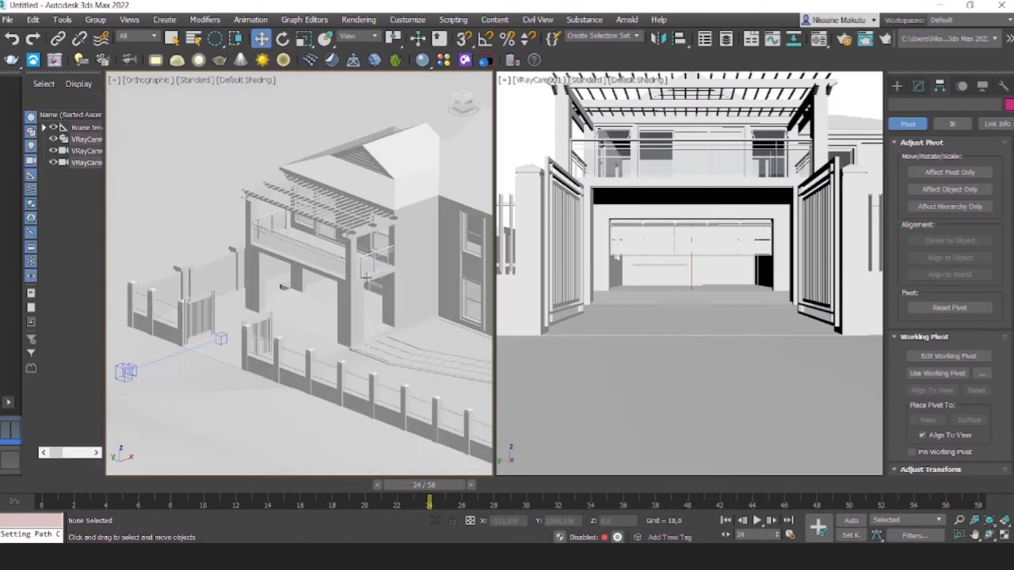
Scrub back to frame 5 and select the glass pane and frame of the upper-floor window behind the balcony railing.
{"action": "left_click_drag", "start_coordinate": [424, 484], "coordinate": [221, 470]}
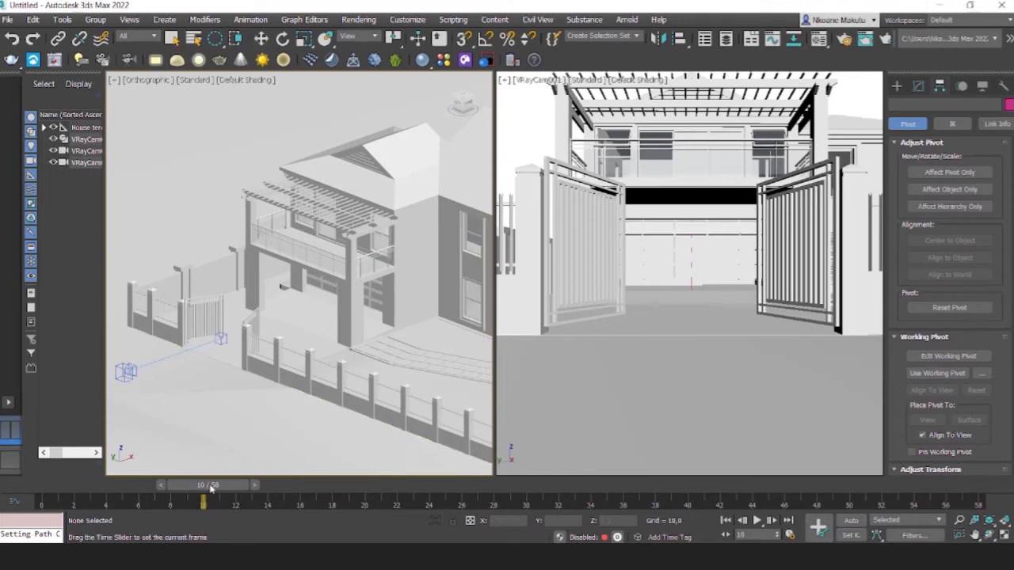
{"action": "left_click_drag", "start_coordinate": [207, 491], "coordinate": [131, 484]}
{"action": "key", "text": "w"}
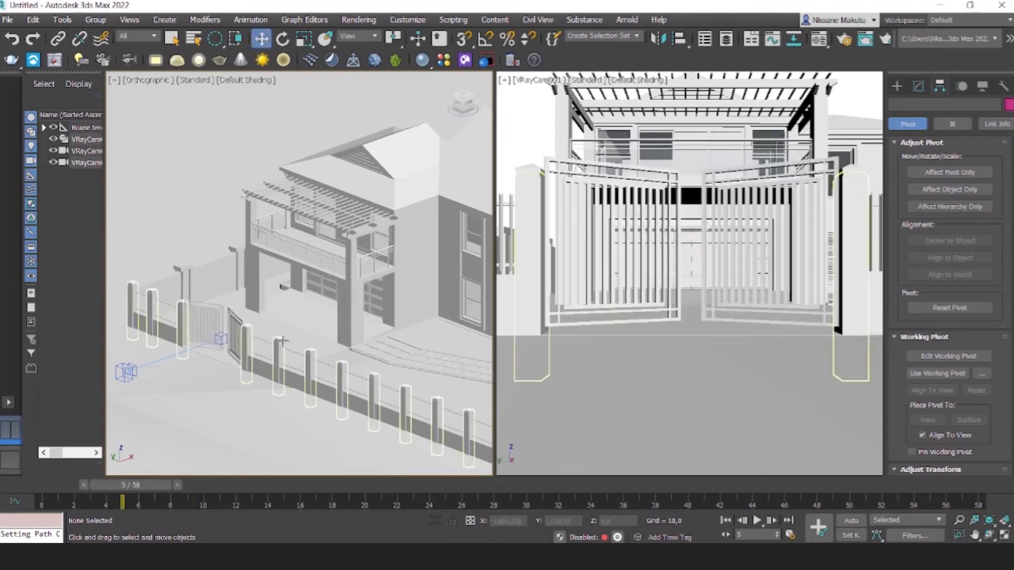
{"action": "middle_click_drag", "start_coordinate": [285, 349], "coordinate": [287, 384]}
{"action": "scroll", "coordinate": [287, 384], "scroll_direction": "up", "scroll_amount": 10}
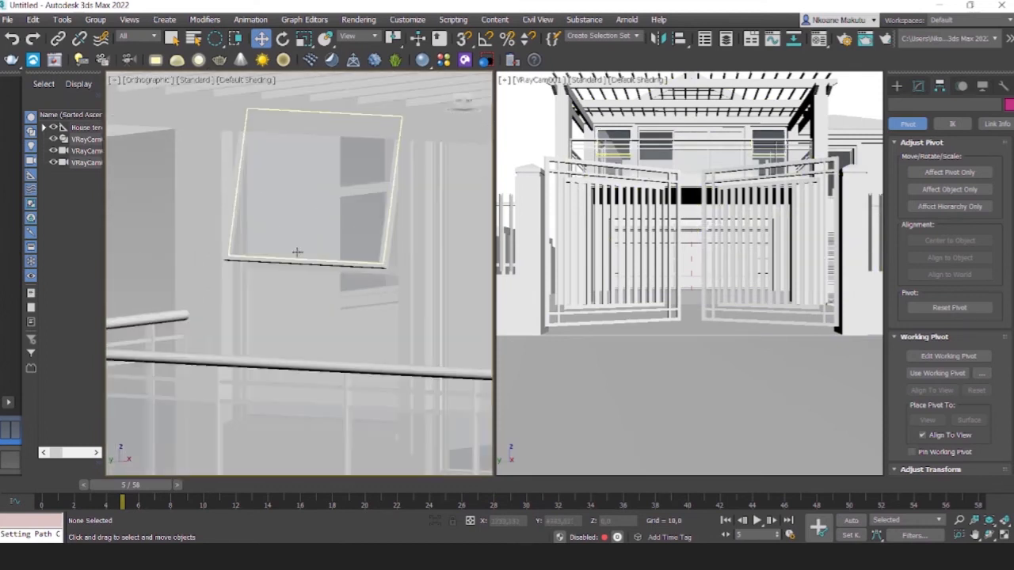
{"action": "left_click", "coordinate": [288, 247]}
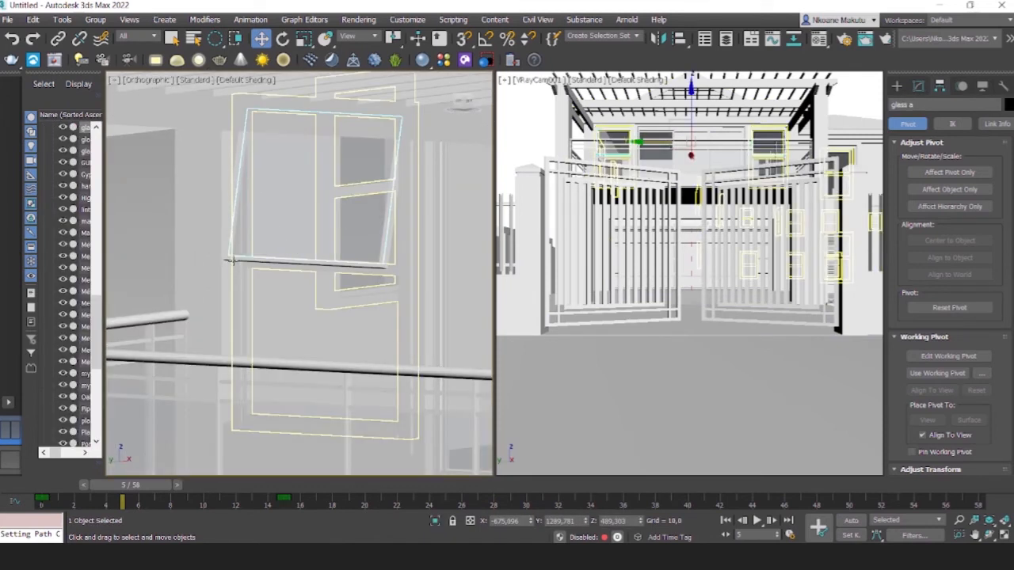
{"action": "left_click", "coordinate": [233, 259], "text": "ctrl"}
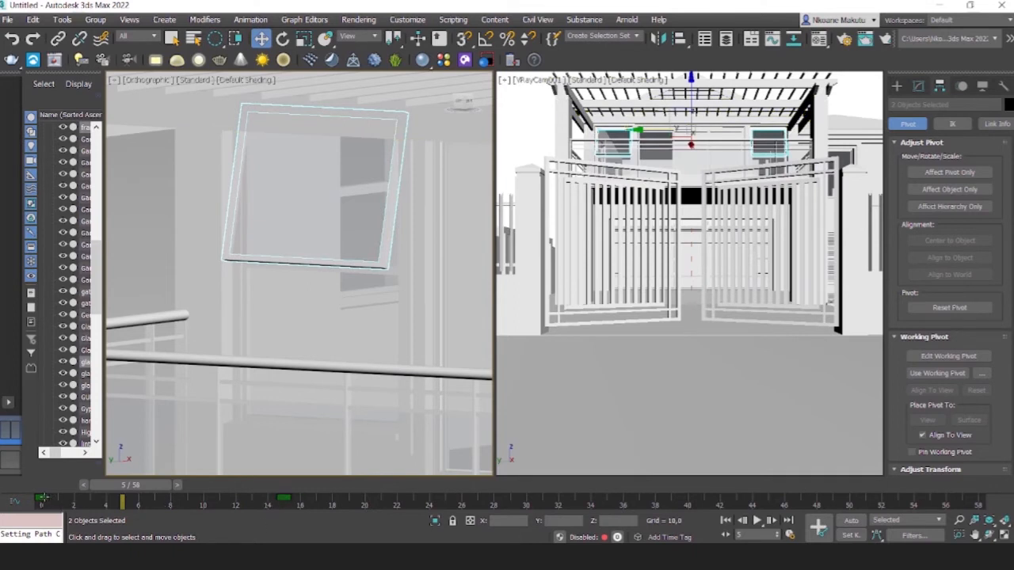
Move the window's closed keyframes to frame 12 and its open keyframes to frame 22.
{"action": "left_click_drag", "start_coordinate": [41, 499], "coordinate": [57, 498]}
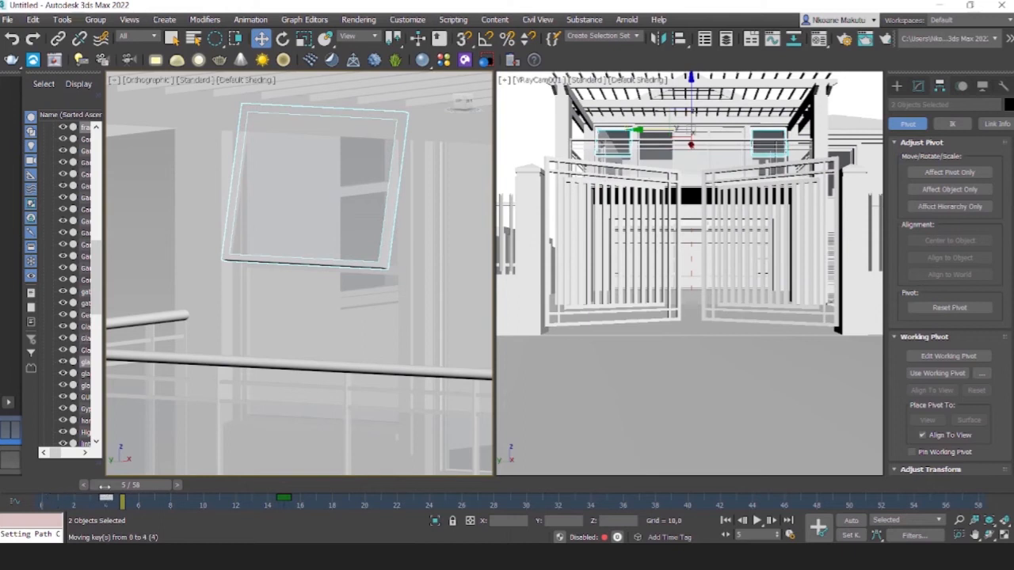
{"action": "left_click_drag", "start_coordinate": [230, 495], "coordinate": [301, 497]}
{"action": "left_click_drag", "start_coordinate": [394, 503], "coordinate": [396, 502]}
Return to frame 0, deselect the window, and play the animation in the camera view to check the new timing.
{"action": "left_click_drag", "start_coordinate": [143, 488], "coordinate": [30, 484]}
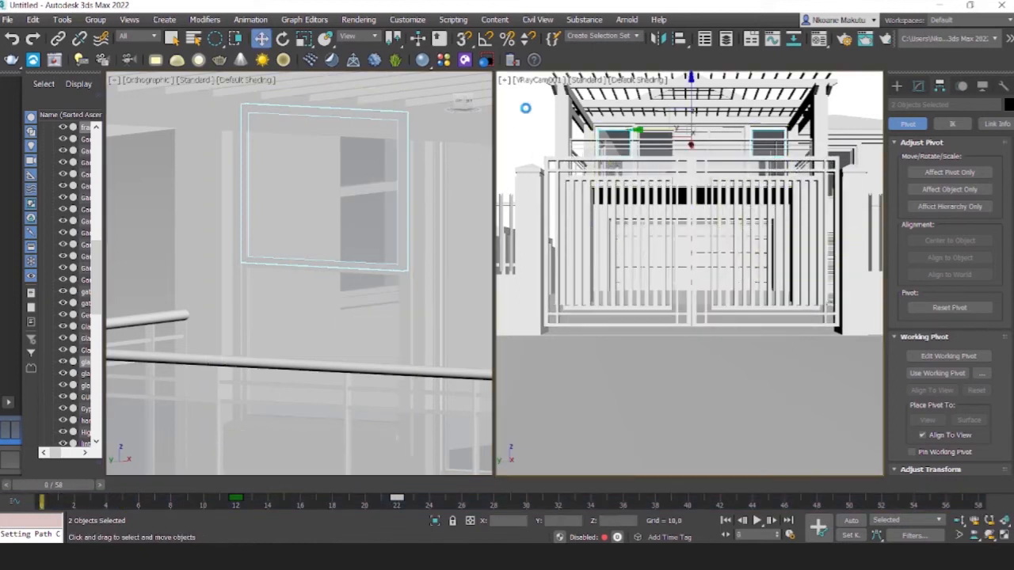
{"action": "left_click", "coordinate": [526, 111]}
{"action": "left_click", "coordinate": [758, 521]}
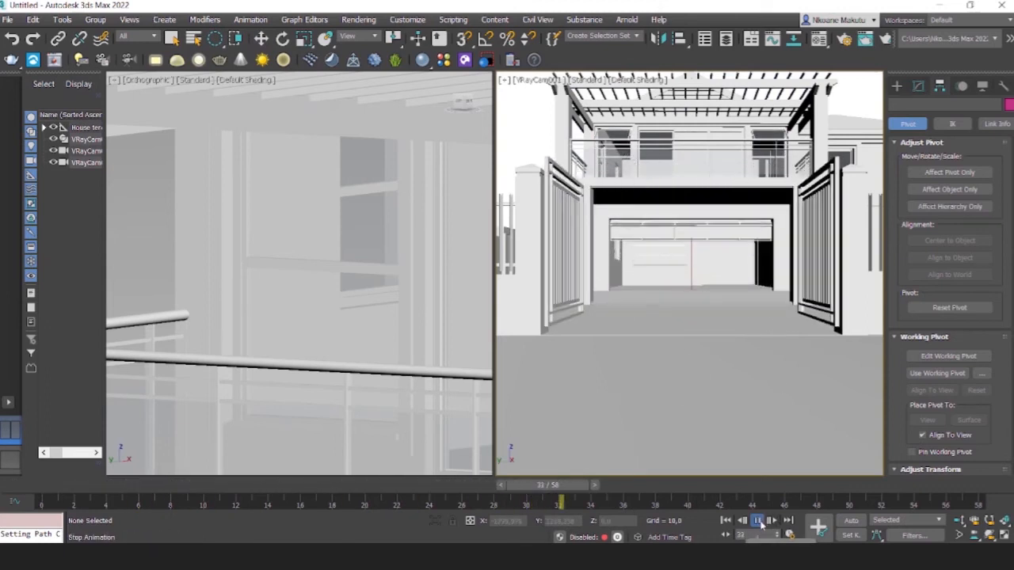
{"action": "left_click", "coordinate": [757, 520]}
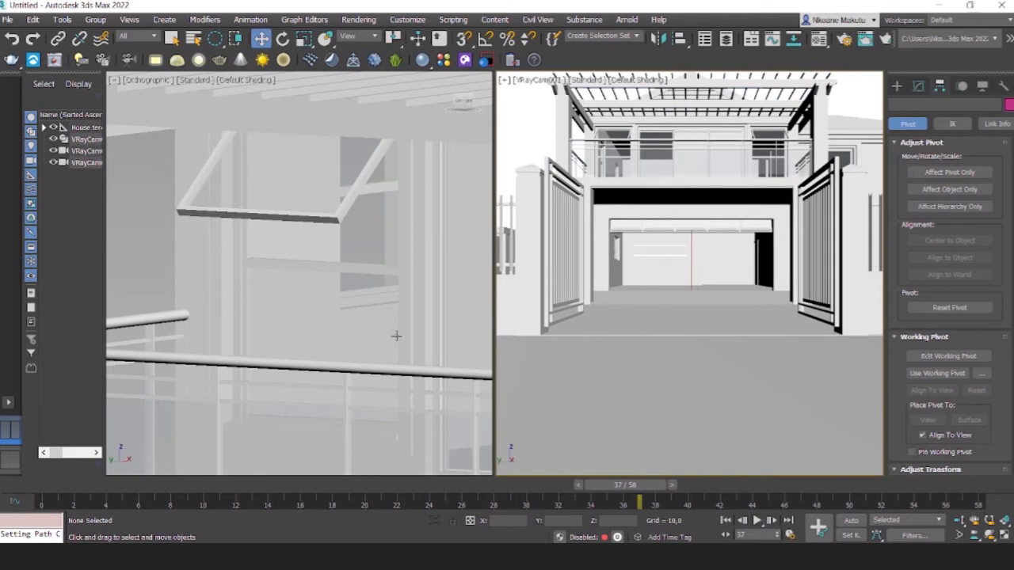
Examine the keyframe timing of the gate leaf and the garage door by selecting each in turn.
{"action": "scroll", "coordinate": [396, 336], "scroll_direction": "down", "scroll_amount": 10}
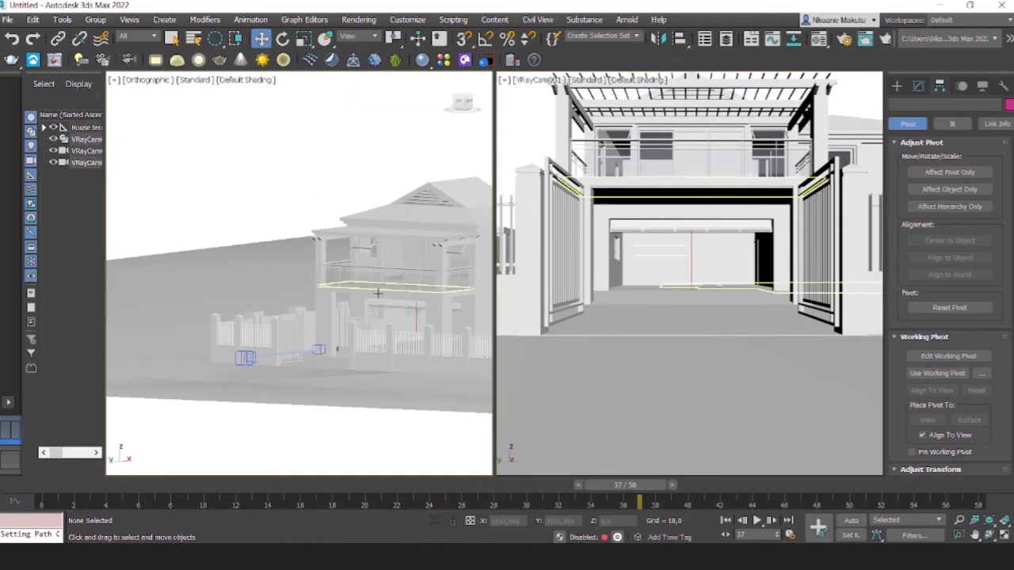
{"action": "scroll", "coordinate": [294, 328], "scroll_direction": "up", "scroll_amount": 5}
{"action": "left_click", "coordinate": [294, 328]}
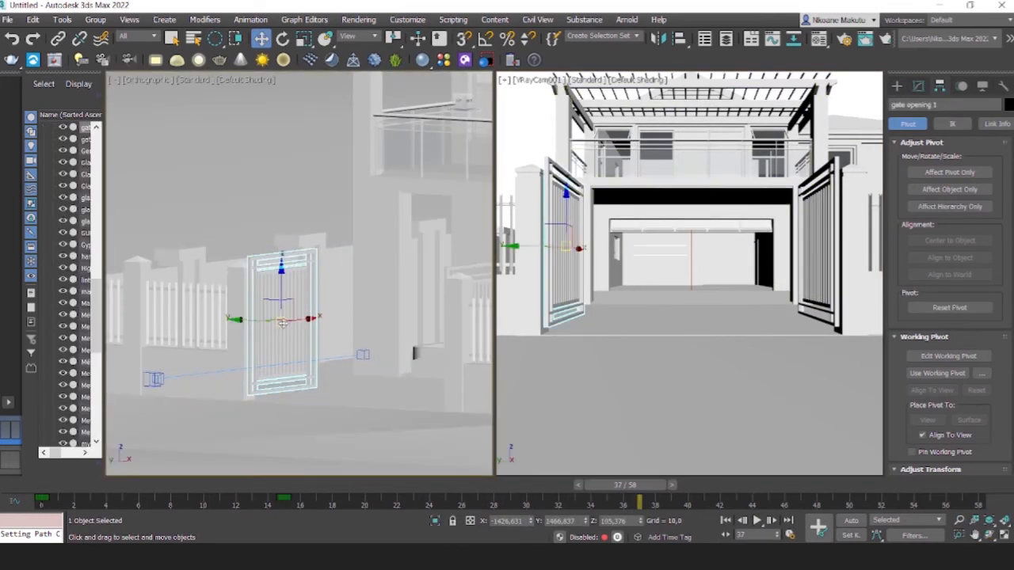
{"action": "middle_click_drag", "start_coordinate": [338, 295], "coordinate": [214, 275]}
{"action": "left_click", "coordinate": [420, 206]}
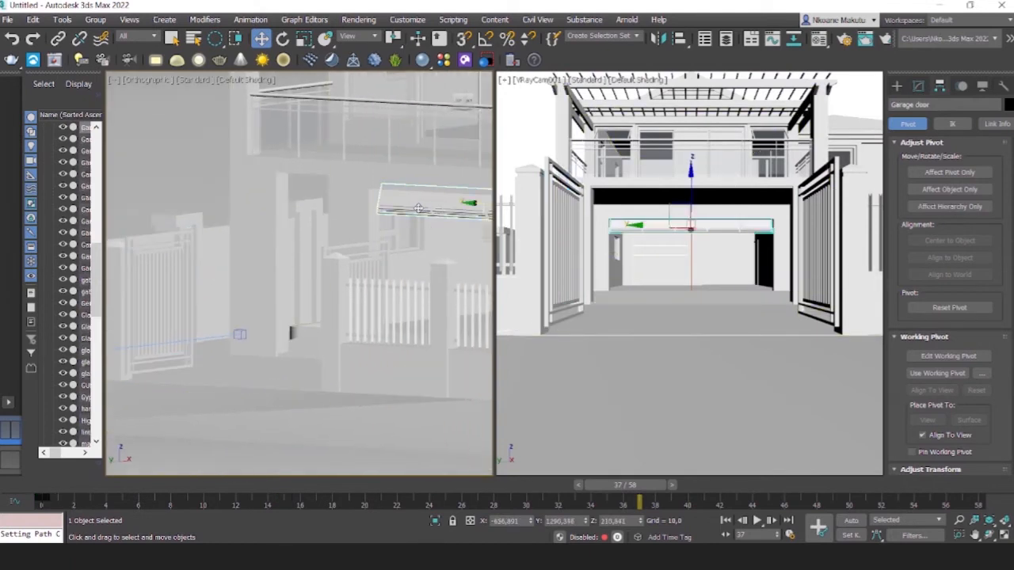
{"action": "left_click", "coordinate": [192, 149]}
{"action": "scroll", "coordinate": [273, 274], "scroll_direction": "down", "scroll_amount": 5}
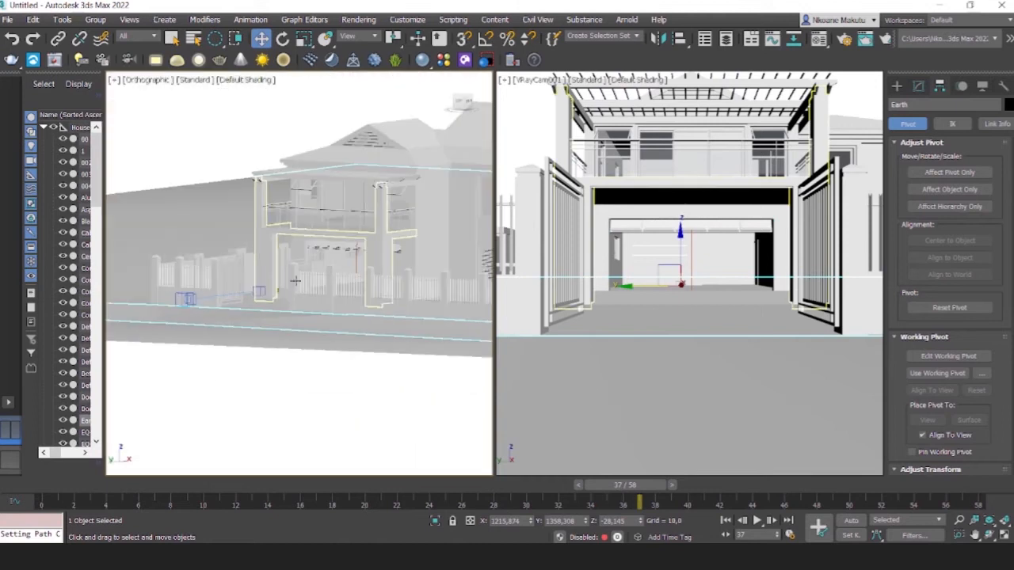
Apply the Glass-noname material to the glass panes of the upper-floor sliding doors behind the balcony railing.
{"action": "scroll", "coordinate": [295, 279], "scroll_direction": "up", "scroll_amount": 8}
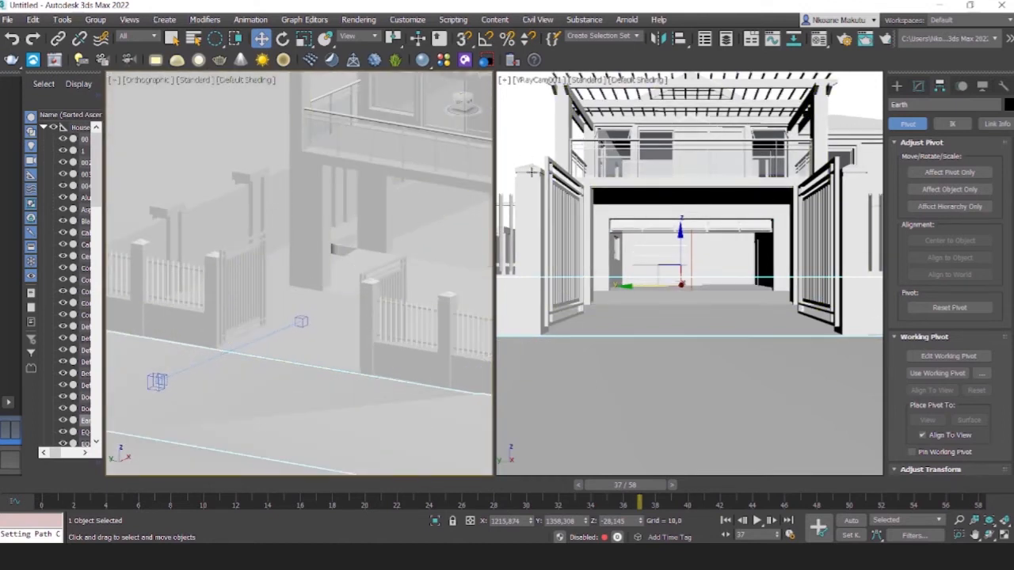
{"action": "scroll", "coordinate": [339, 270], "scroll_direction": "down", "scroll_amount": 6}
{"action": "middle_click_drag", "start_coordinate": [335, 354], "coordinate": [348, 351], "text": "alt"}
{"action": "mouse_move", "coordinate": [382, 315]}
{"action": "middle_mouse_down", "text": "alt"}
{"action": "mouse_move", "coordinate": [358, 309]}
{"action": "mouse_move", "coordinate": [386, 301]}
{"action": "middle_mouse_up", "text": "alt"}
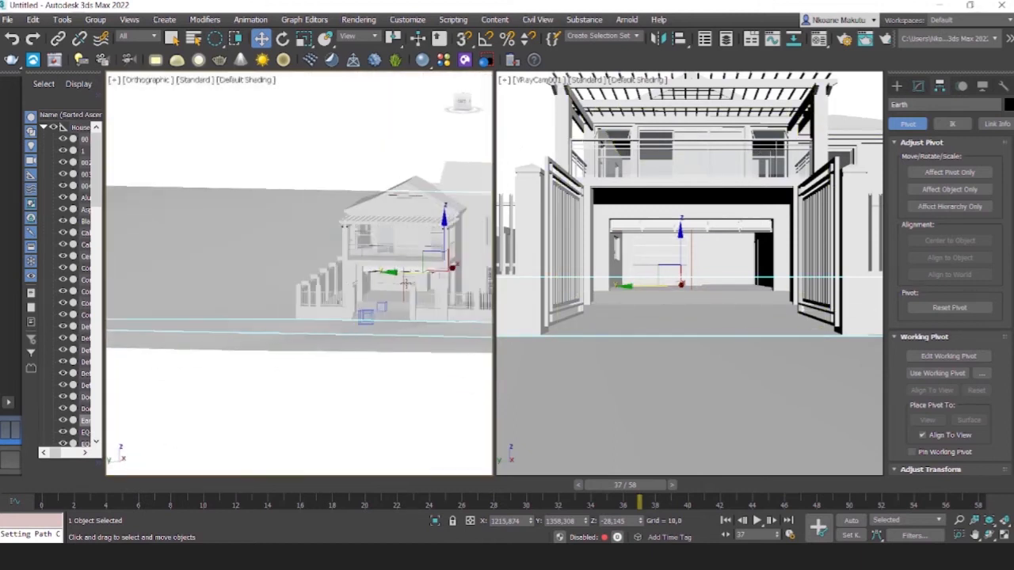
{"action": "scroll", "coordinate": [415, 231], "scroll_direction": "up", "scroll_amount": 5}
{"action": "middle_click_drag", "start_coordinate": [410, 250], "coordinate": [324, 251]}
{"action": "middle_click_drag", "start_coordinate": [265, 315], "coordinate": [341, 232]}
{"action": "key", "text": "m"}
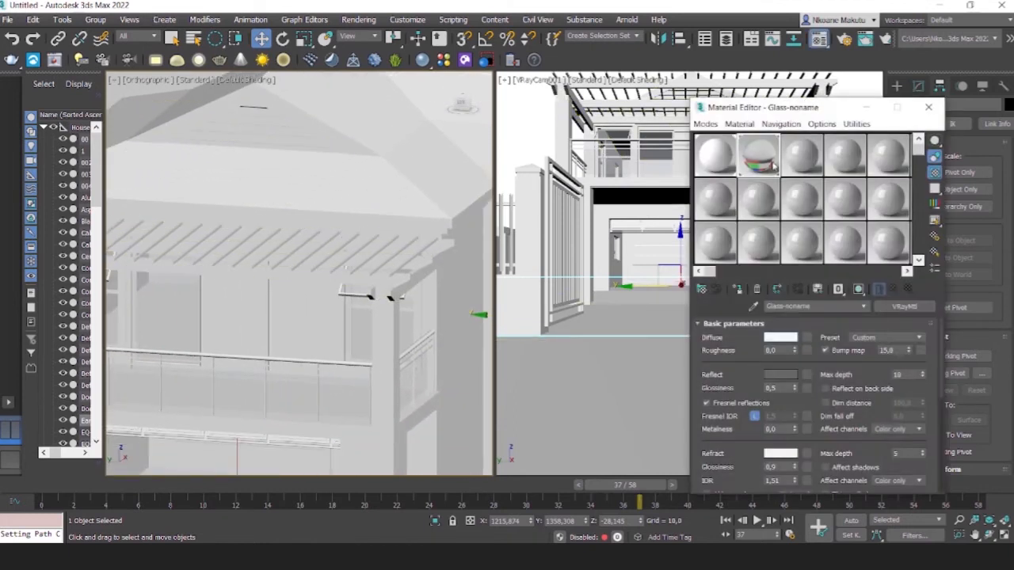
{"action": "mouse_move", "coordinate": [764, 159]}
{"action": "left_mouse_down"}
{"action": "mouse_move", "coordinate": [726, 192]}
{"action": "mouse_move", "coordinate": [359, 326]}
{"action": "mouse_move", "coordinate": [303, 325]}
{"action": "left_mouse_up"}
{"action": "mouse_move", "coordinate": [759, 163]}
{"action": "left_mouse_down"}
{"action": "mouse_move", "coordinate": [305, 312]}
{"action": "mouse_move", "coordinate": [240, 317]}
{"action": "left_mouse_up"}
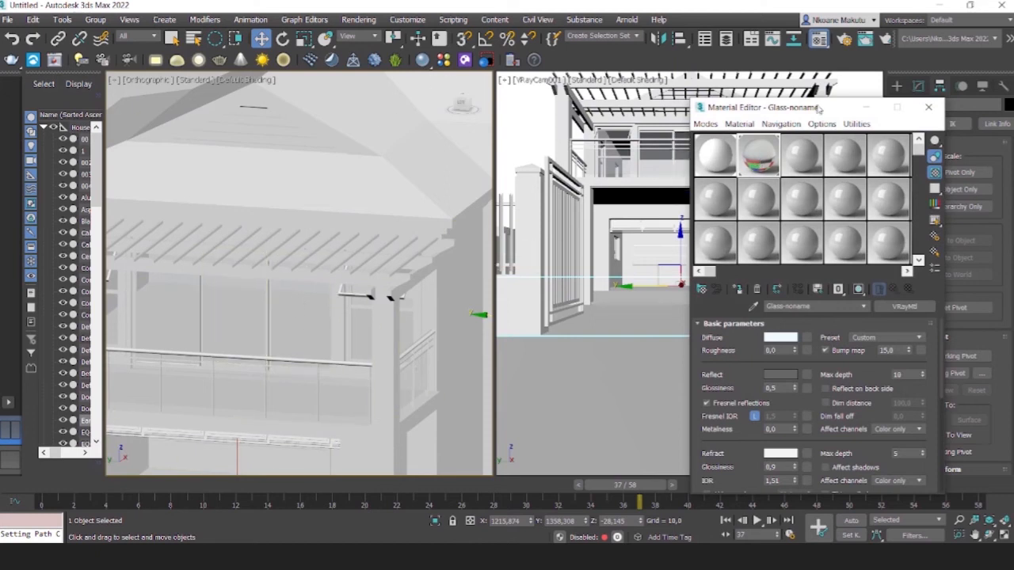
{"action": "left_click", "coordinate": [928, 107]}
Select the glass pane and frame of the right-hand sliding door panel behind the balcony railing.
{"action": "middle_click_drag", "start_coordinate": [349, 301], "coordinate": [380, 301], "text": "alt"}
{"action": "scroll", "coordinate": [310, 321], "scroll_direction": "up", "scroll_amount": 4}
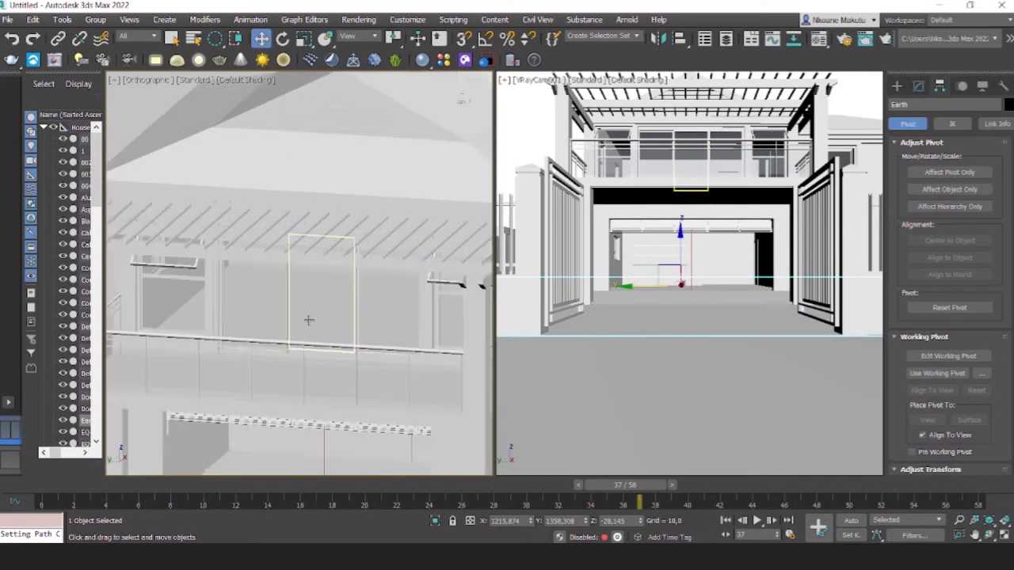
{"action": "left_click", "coordinate": [327, 278]}
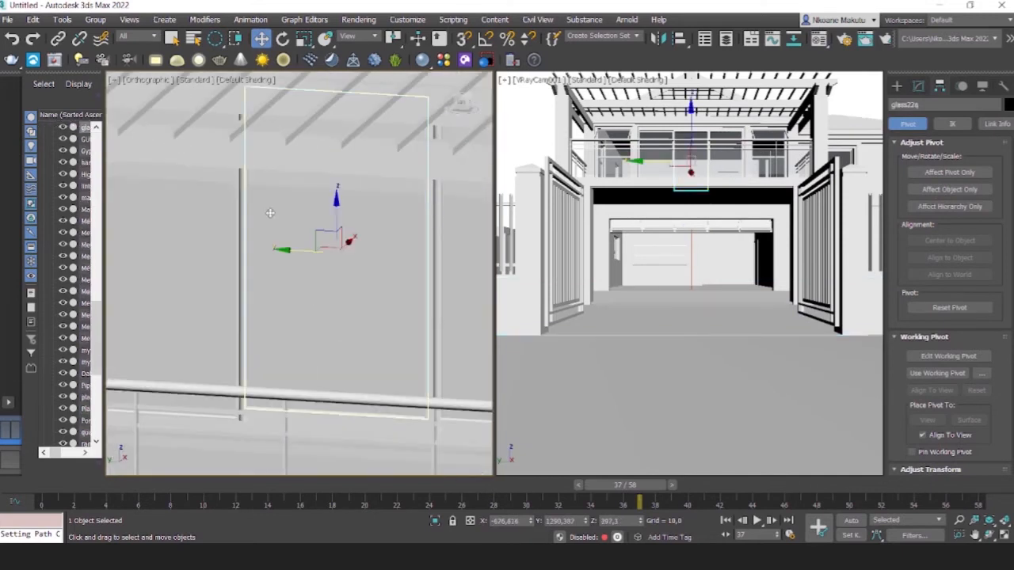
{"action": "scroll", "coordinate": [270, 212], "scroll_direction": "down", "scroll_amount": 4}
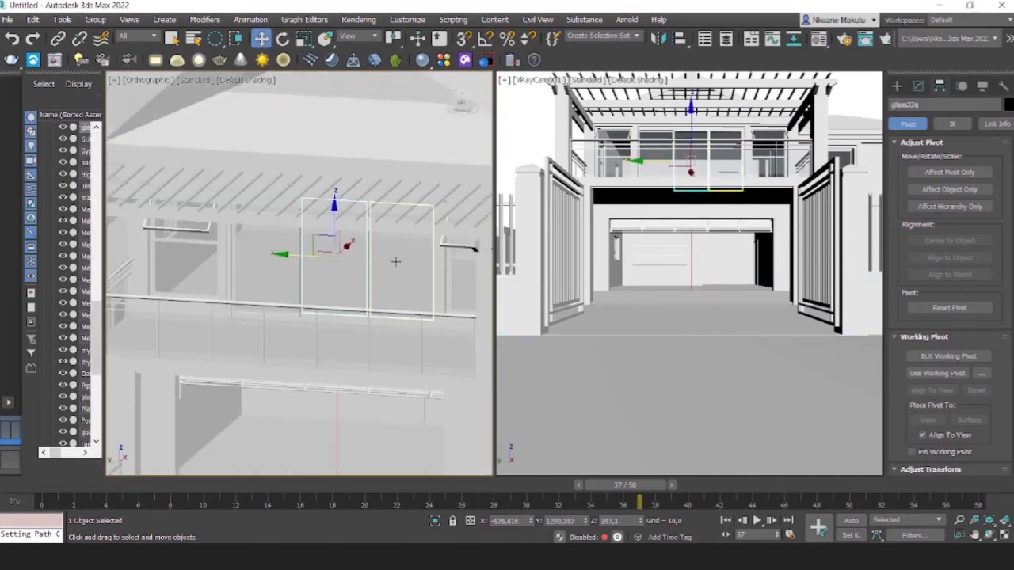
{"action": "left_click", "coordinate": [395, 261]}
{"action": "scroll", "coordinate": [408, 272], "scroll_direction": "up", "scroll_amount": 5}
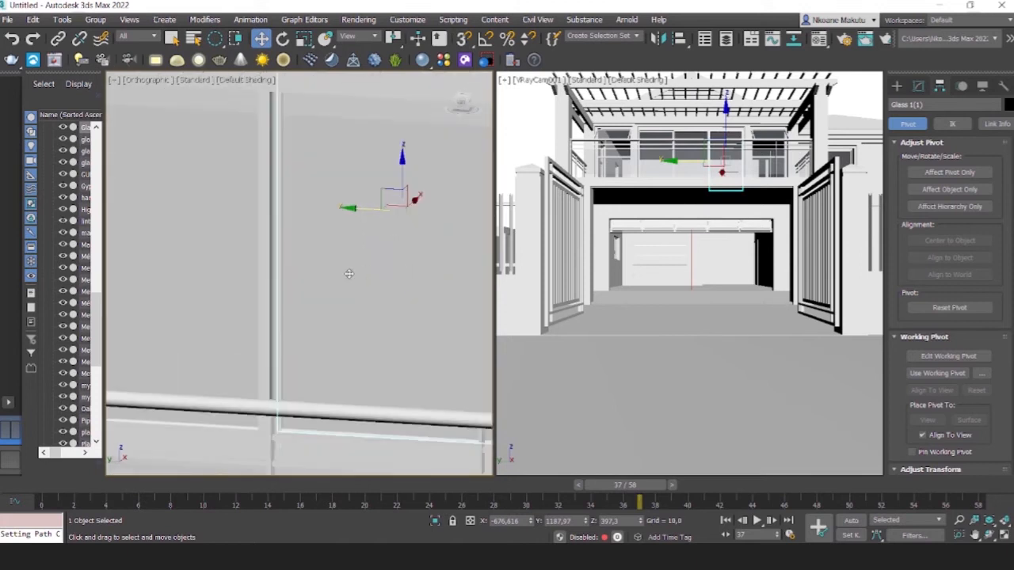
{"action": "left_click", "coordinate": [277, 243], "text": "ctrl"}
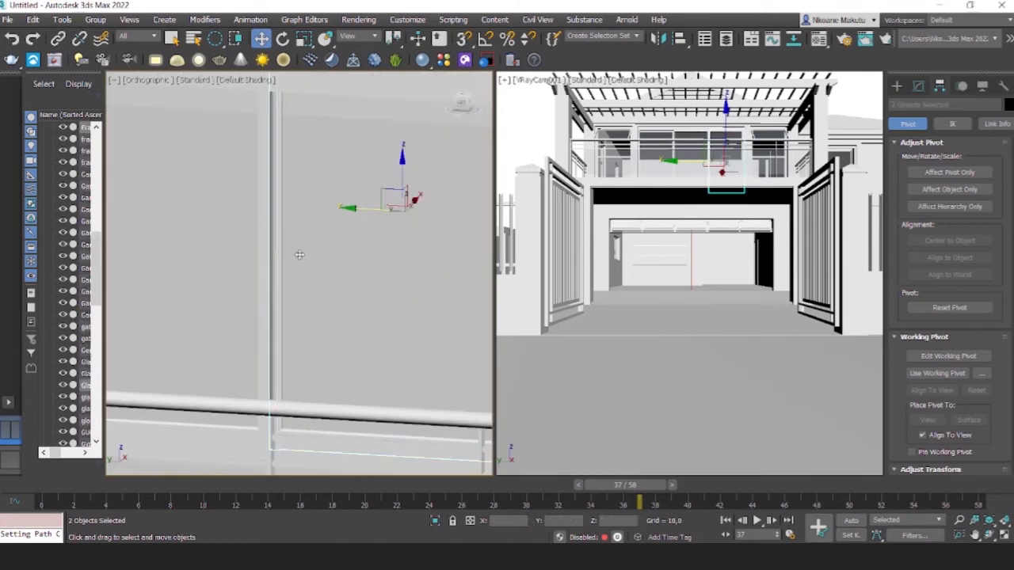
{"action": "key", "text": "z"}
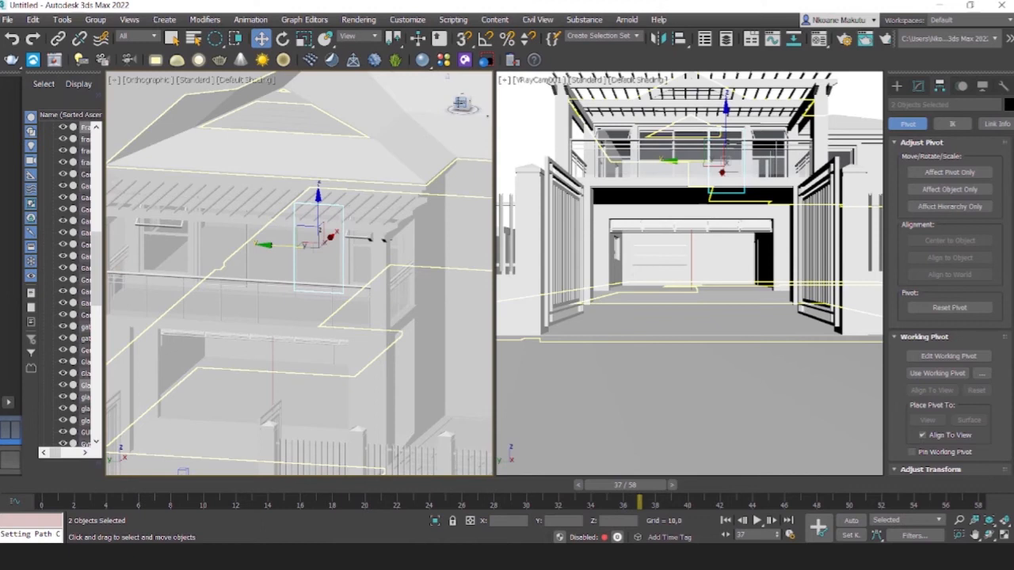
Show the model in the Left view and go to frame 6 with the selected door panel in close-up.
{"action": "key", "text": "l"}
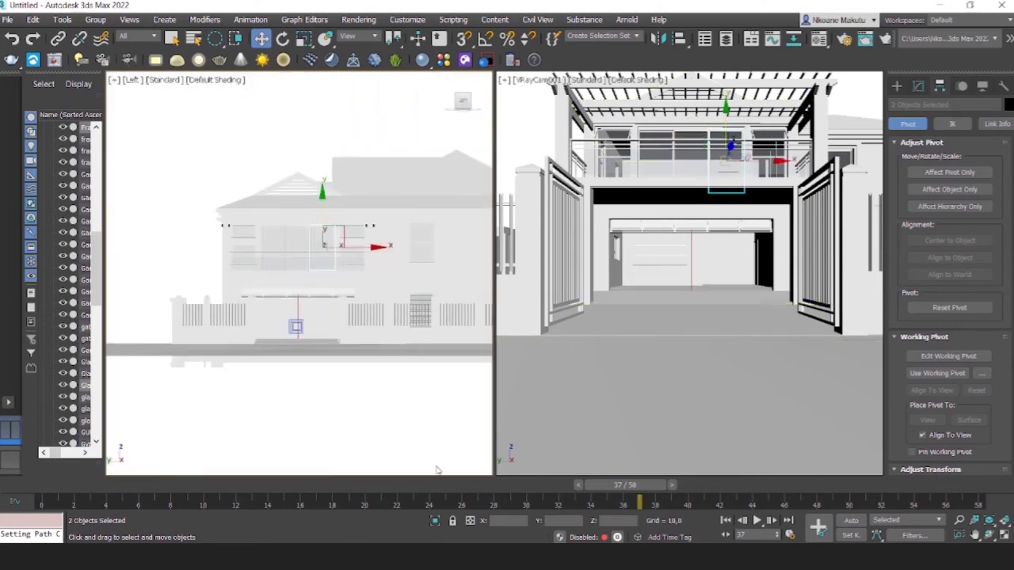
{"action": "left_click_drag", "start_coordinate": [618, 487], "coordinate": [148, 499]}
{"action": "key", "text": "w"}
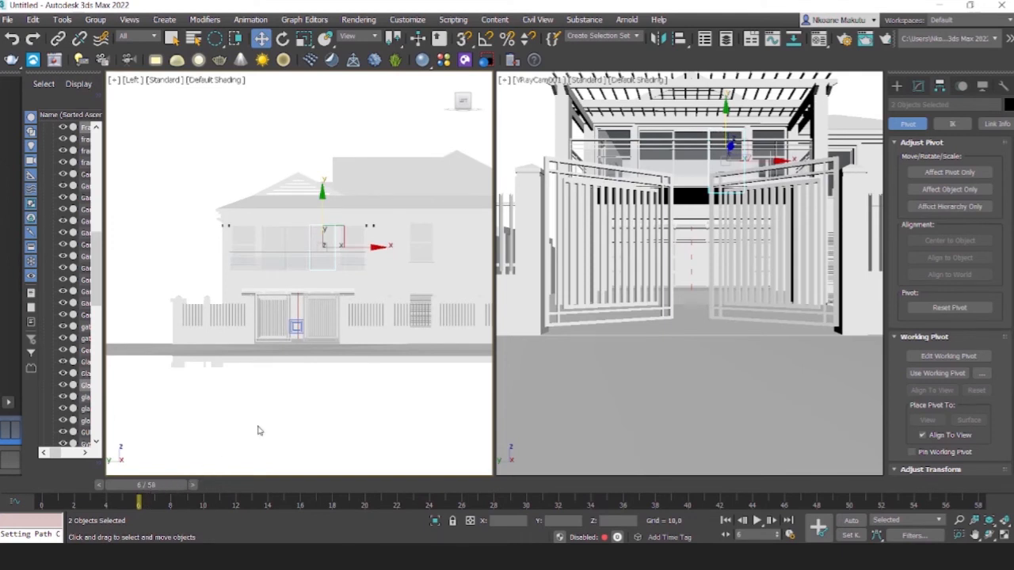
{"action": "scroll", "coordinate": [325, 245], "scroll_direction": "up", "scroll_amount": 5}
{"action": "middle_click_drag", "start_coordinate": [321, 240], "coordinate": [337, 256]}
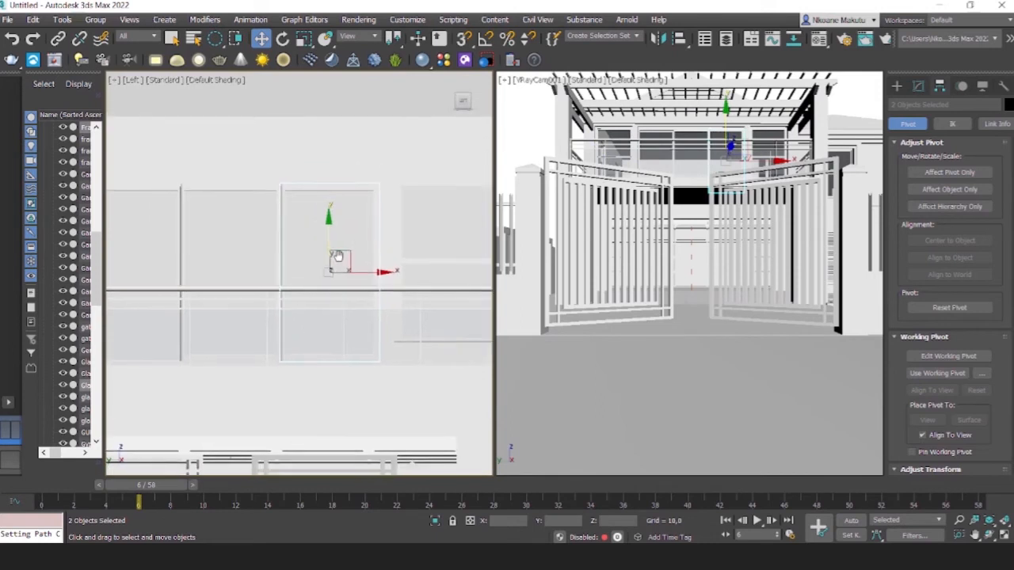
{"action": "left_click", "coordinate": [920, 87]}
{"action": "left_click", "coordinate": [940, 87]}
{"action": "middle_click_drag", "start_coordinate": [324, 273], "coordinate": [392, 265]}
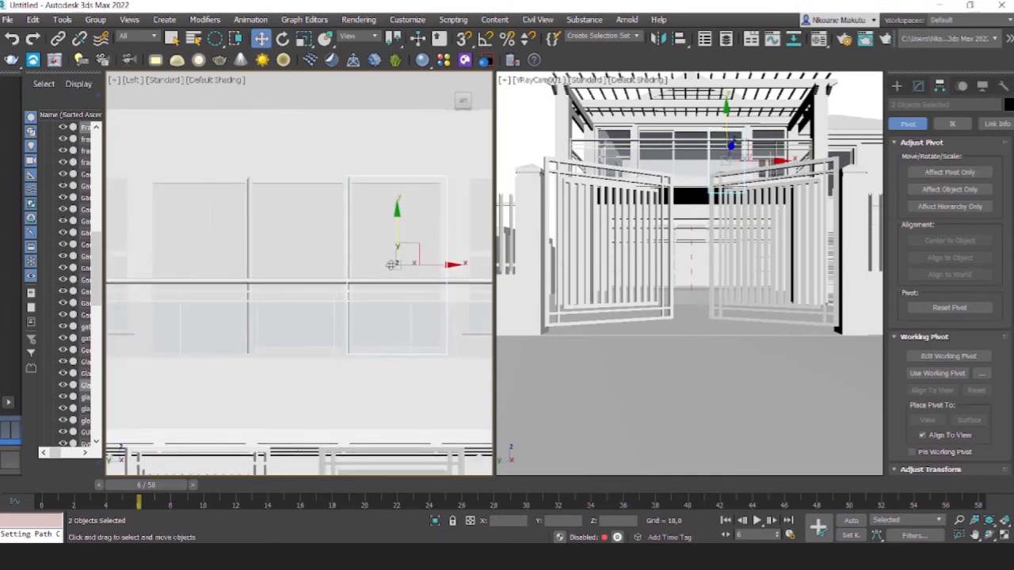
{"action": "left_click", "coordinate": [959, 173]}
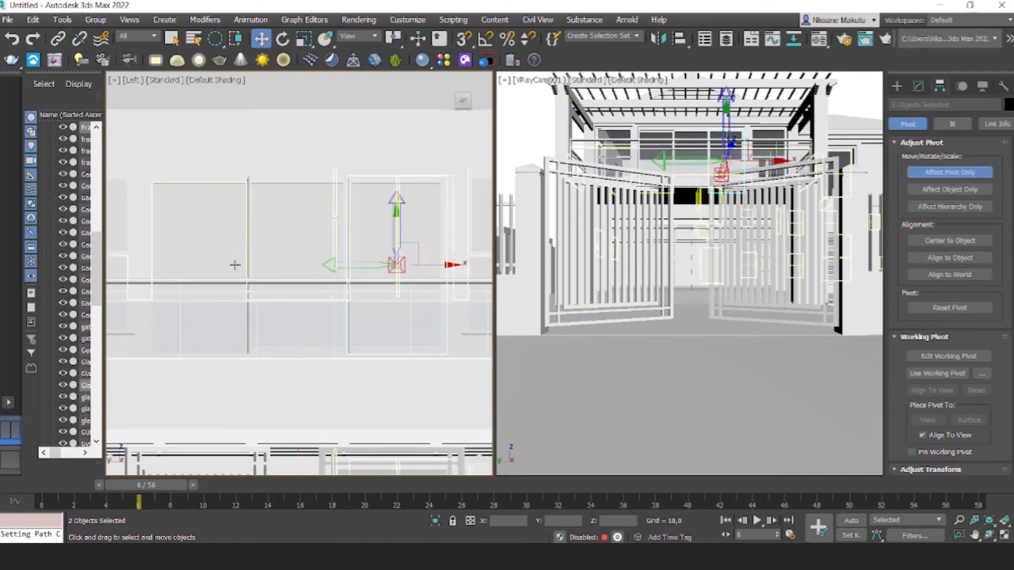
{"action": "left_click", "coordinate": [950, 173]}
{"action": "middle_click_drag", "start_coordinate": [372, 275], "coordinate": [368, 294]}
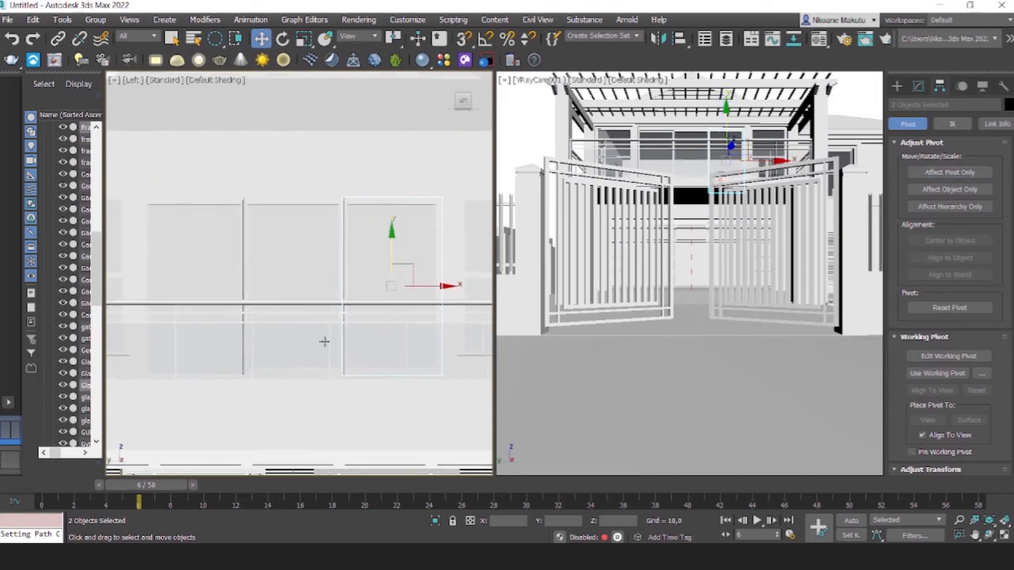
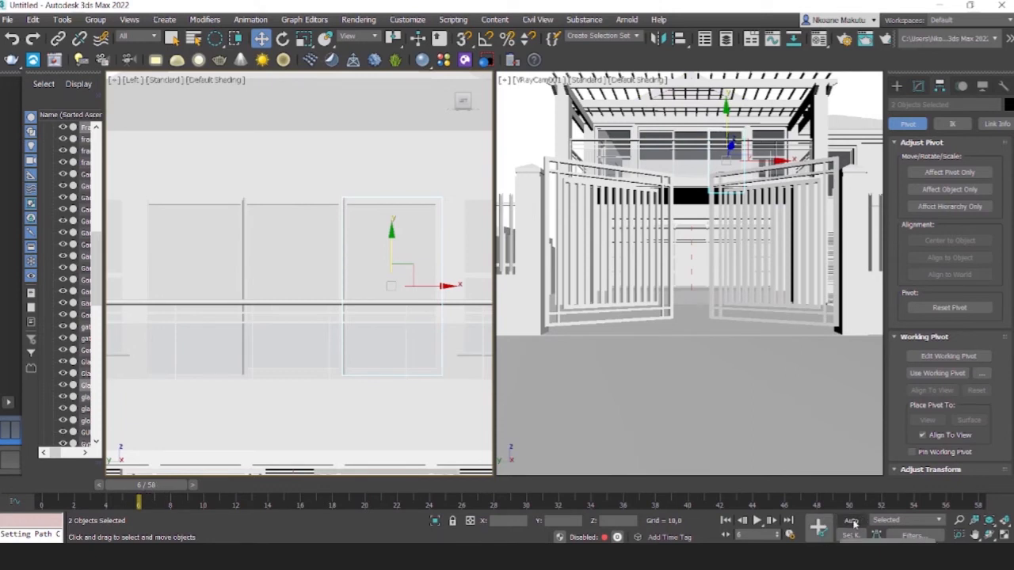
Turn on Auto Key and slide the selected door panel along X at frame 6 until it overlaps the left-hand panel.
{"action": "left_click", "coordinate": [851, 521]}
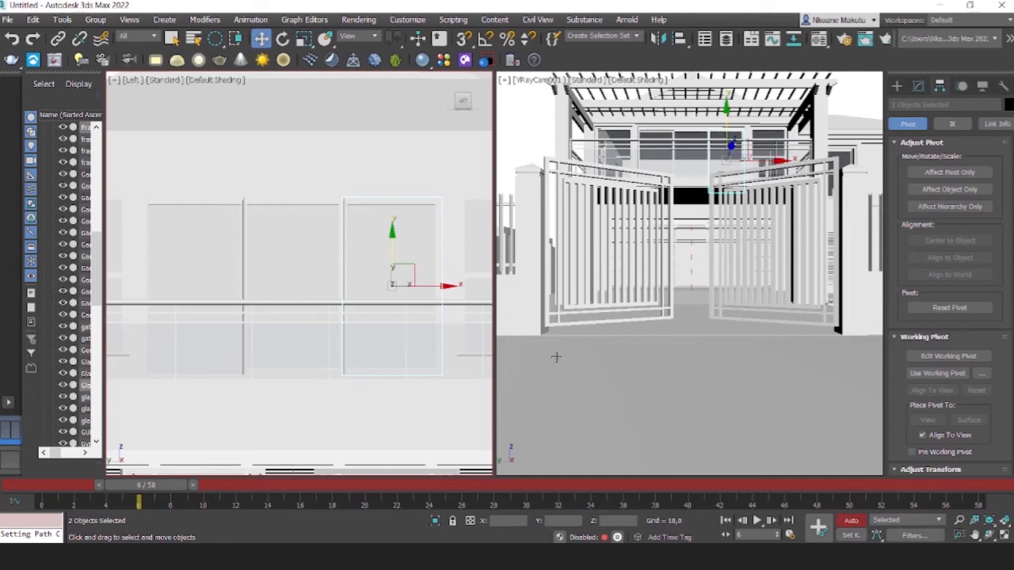
{"action": "middle_click_drag", "start_coordinate": [401, 318], "coordinate": [385, 328]}
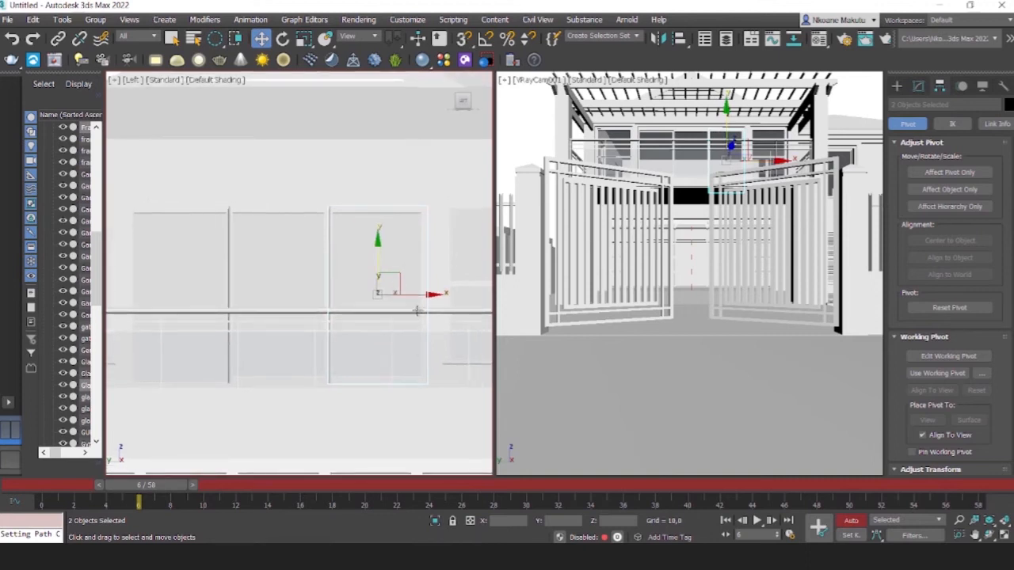
{"action": "left_click_drag", "start_coordinate": [405, 293], "coordinate": [354, 296]}
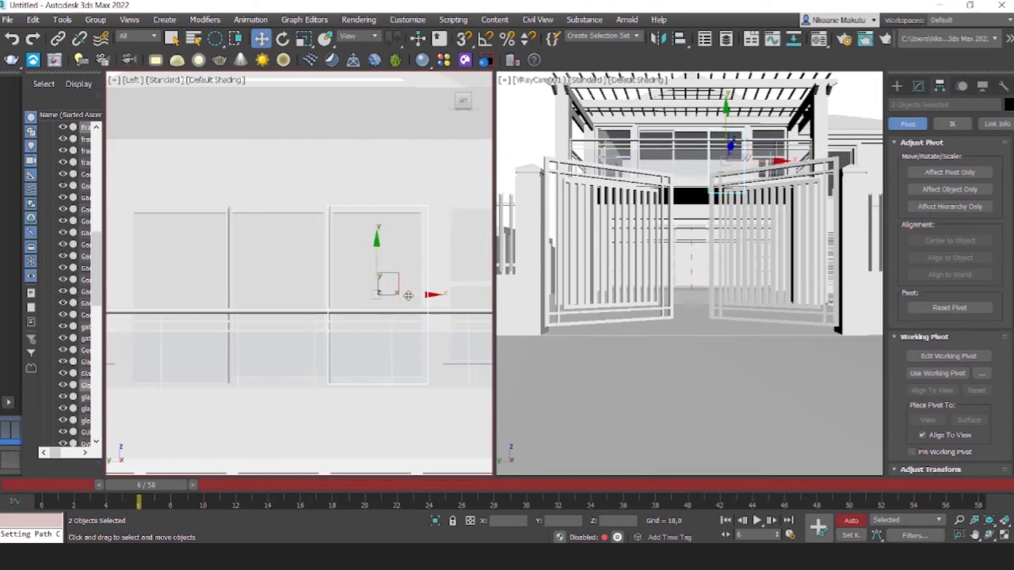
{"action": "left_click_drag", "start_coordinate": [411, 295], "coordinate": [233, 290]}
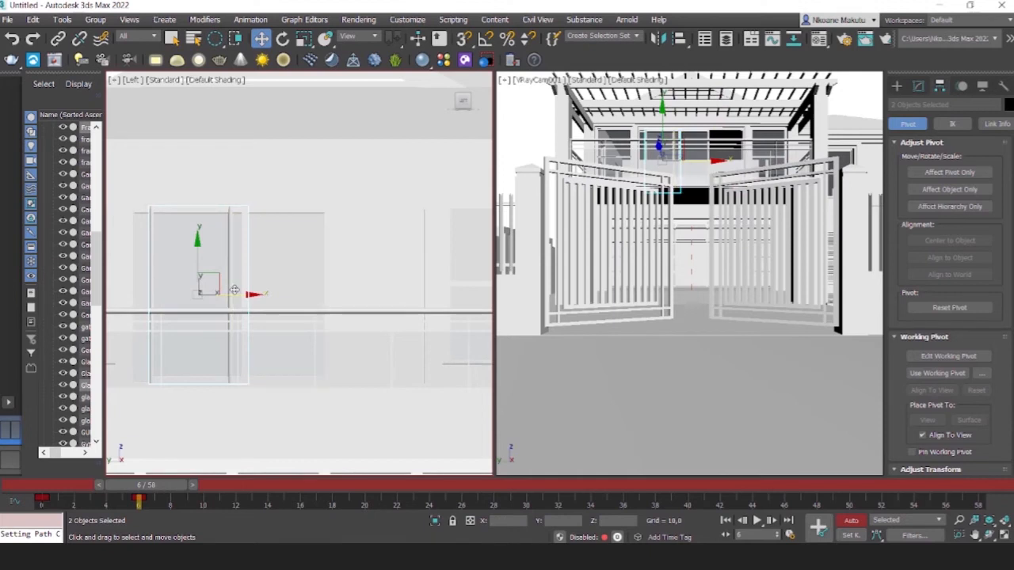
Move the panel's open keyframes to frame 16 and its closed keyframes to frame 6, and play the animation from frame 0.
{"action": "left_click_drag", "start_coordinate": [139, 500], "coordinate": [299, 499]}
{"action": "mouse_move", "coordinate": [44, 499]}
{"action": "left_mouse_down"}
{"action": "mouse_move", "coordinate": [138, 499]}
{"action": "mouse_move", "coordinate": [107, 486]}
{"action": "mouse_move", "coordinate": [46, 486]}
{"action": "left_mouse_up"}
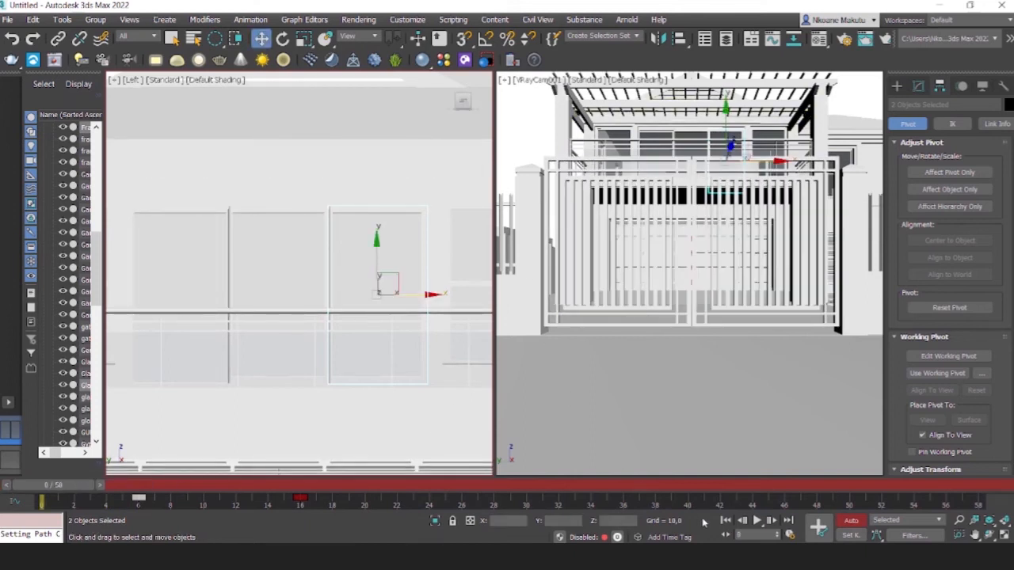
{"action": "left_click", "coordinate": [756, 521]}
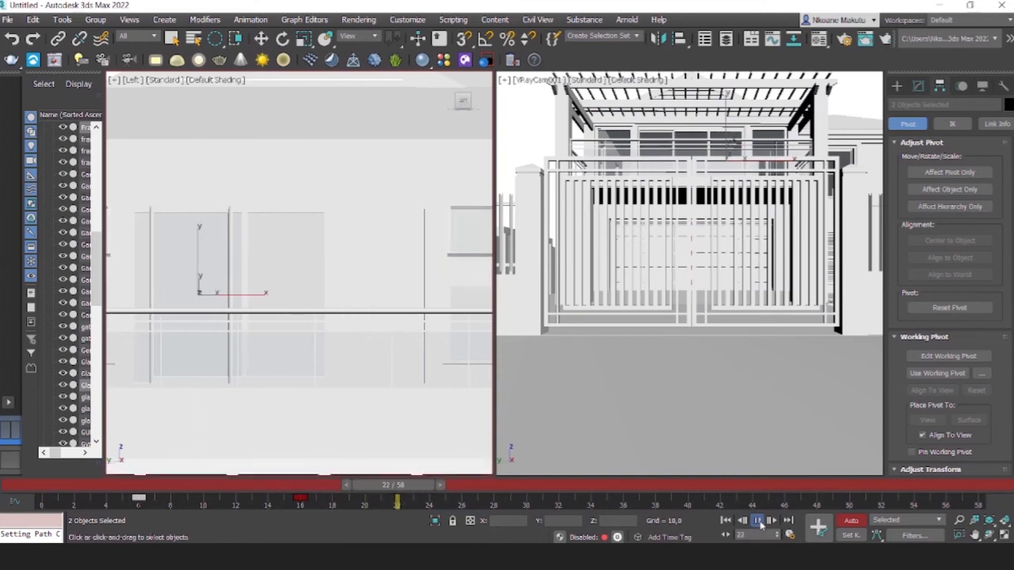
{"action": "left_click", "coordinate": [758, 521]}
Move the sliding panel's open keyframes to frame 22 and play the animation again from frame 0.
{"action": "key", "text": "w"}
{"action": "left_click_drag", "start_coordinate": [301, 499], "coordinate": [46, 504]}
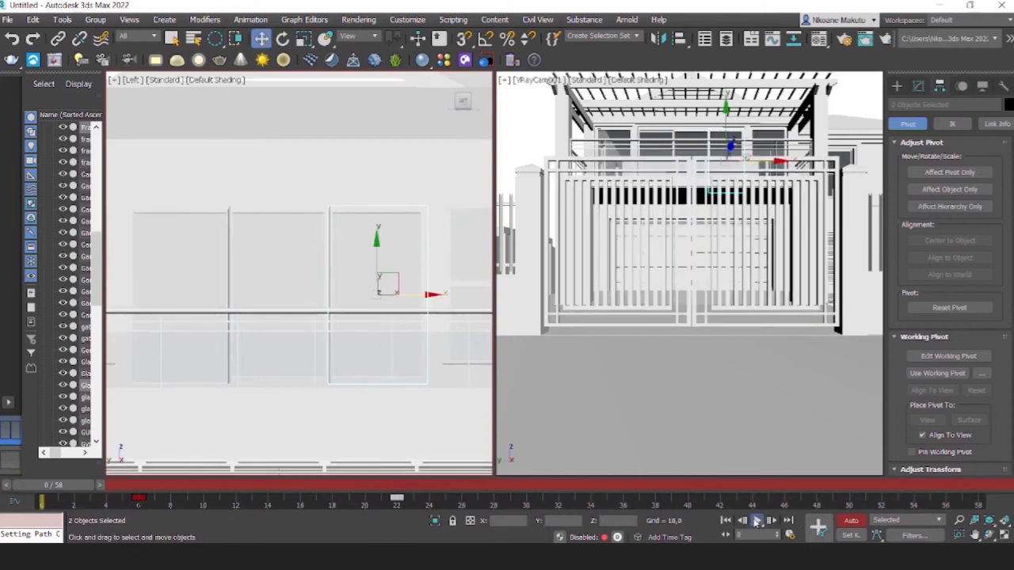
{"action": "left_click", "coordinate": [757, 521]}
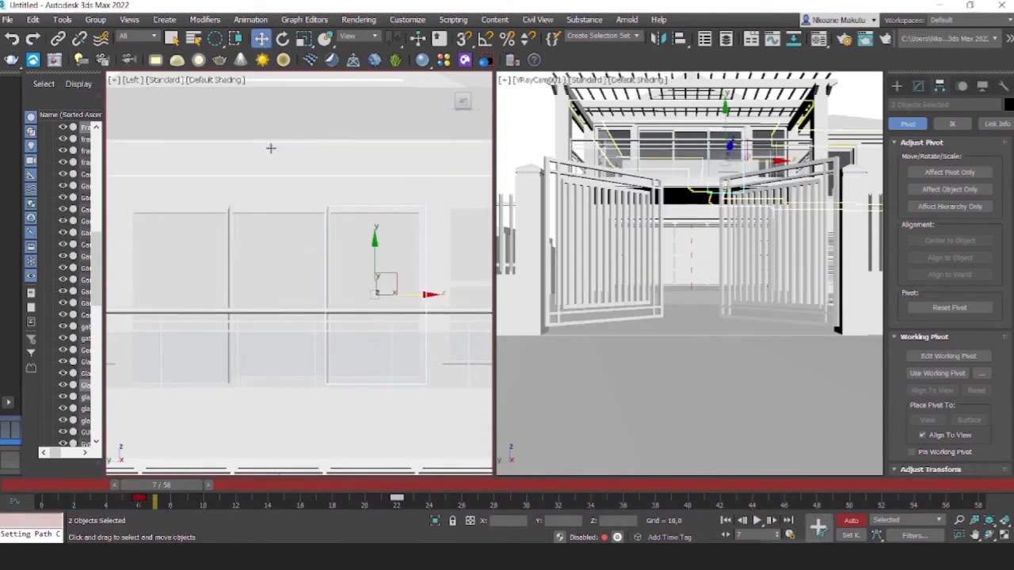
Deselect the sliding panel, return to frame 0 and play the animation to check the door against the gate.
{"action": "left_click", "coordinate": [256, 175]}
{"action": "left_click_drag", "start_coordinate": [115, 492], "coordinate": [64, 484]}
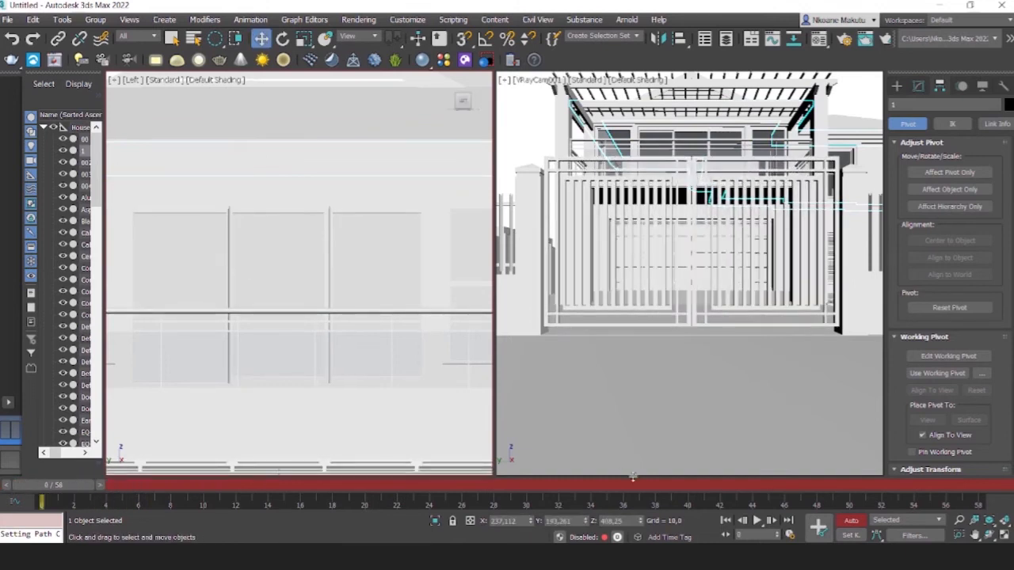
{"action": "left_click", "coordinate": [758, 521]}
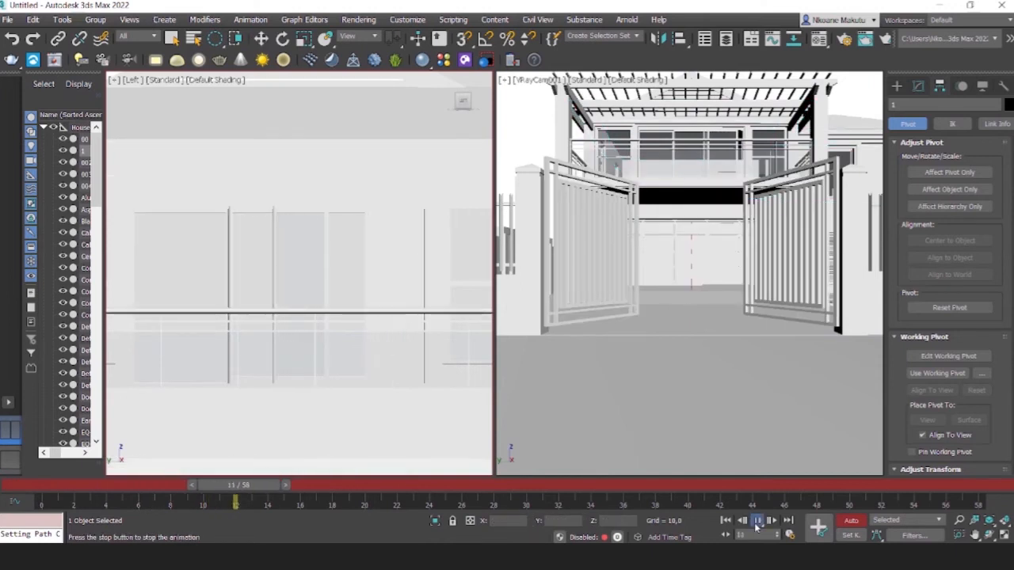
{"action": "left_click", "coordinate": [758, 521]}
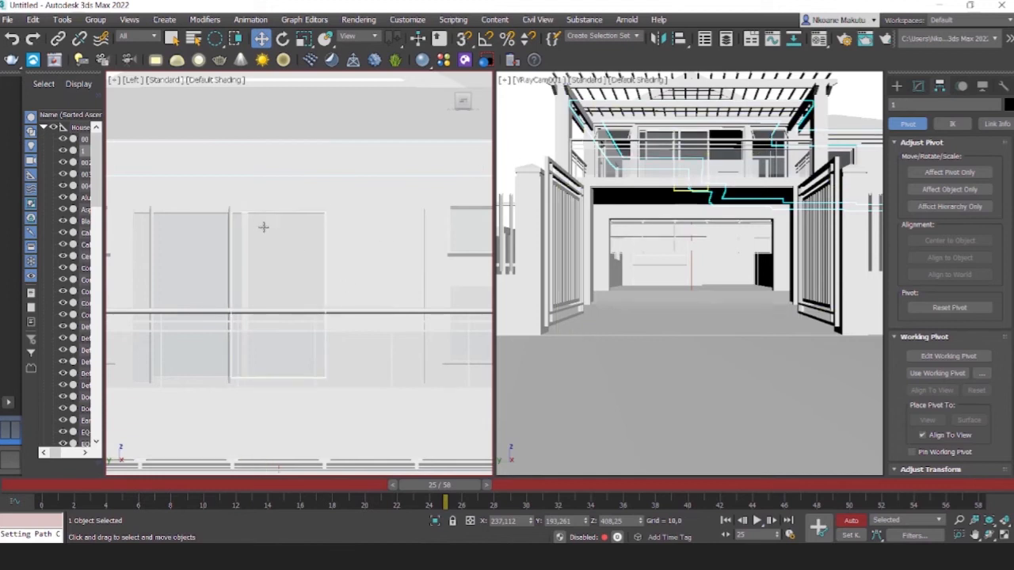
Return to frame 0 and select the sliding panel's glass pane to examine its keyframes.
{"action": "left_click_drag", "start_coordinate": [439, 485], "coordinate": [63, 485]}
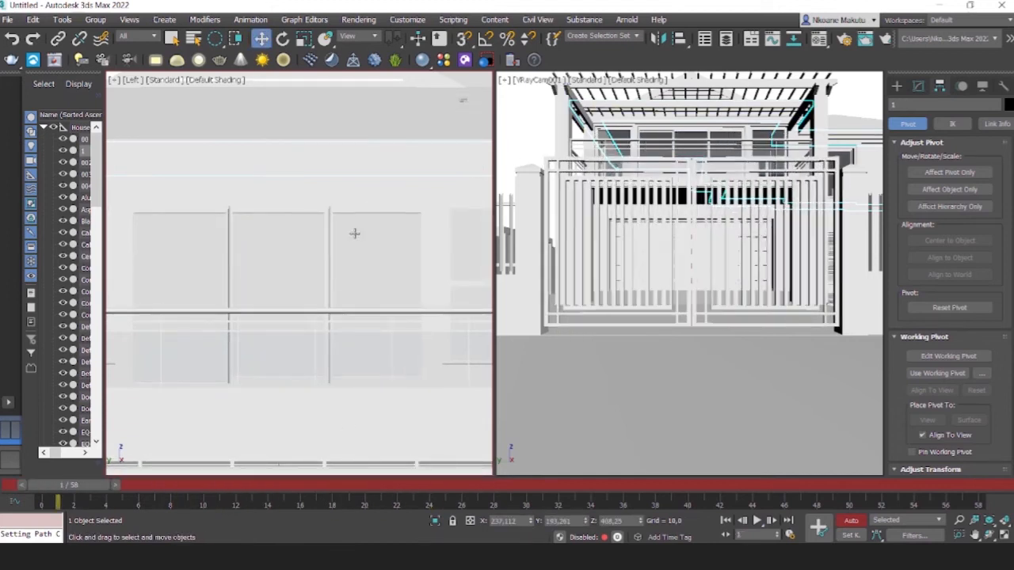
{"action": "key", "text": "w"}
{"action": "left_click", "coordinate": [364, 208]}
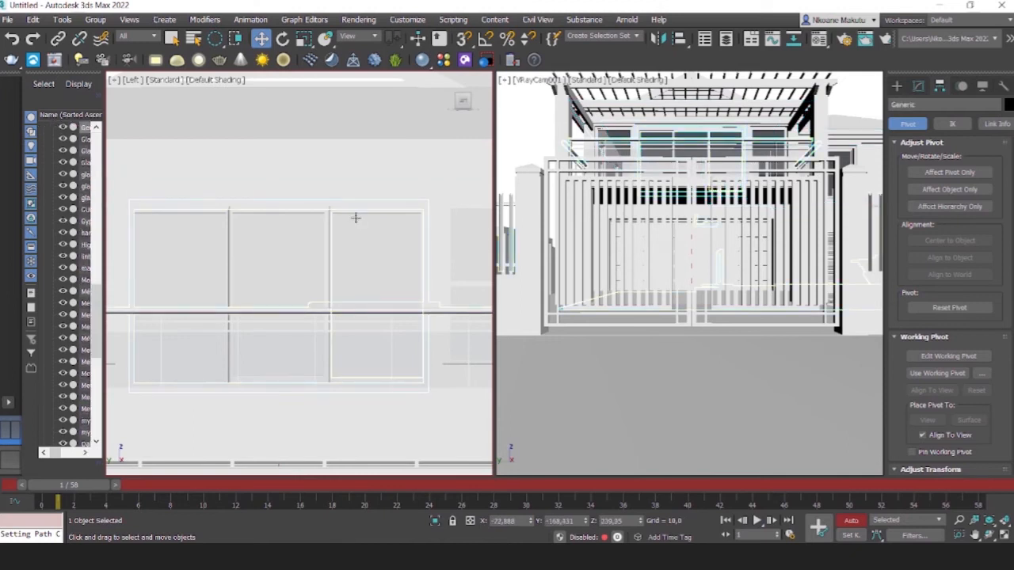
{"action": "left_click", "coordinate": [355, 218]}
{"action": "mouse_move", "coordinate": [82, 487]}
{"action": "left_mouse_down"}
{"action": "mouse_move", "coordinate": [120, 485]}
{"action": "mouse_move", "coordinate": [72, 485]}
{"action": "left_mouse_up"}
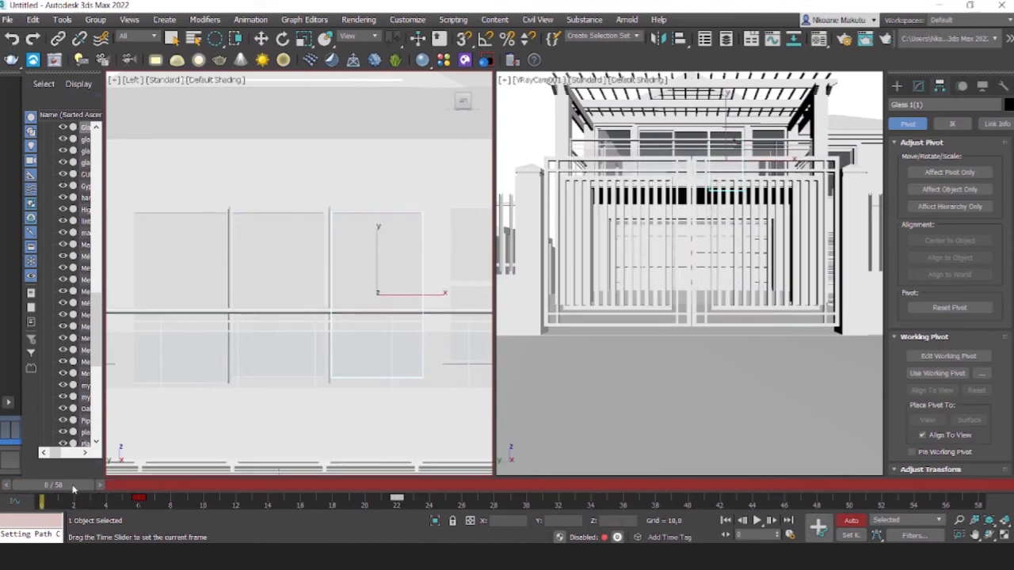
{"action": "key", "text": "w"}
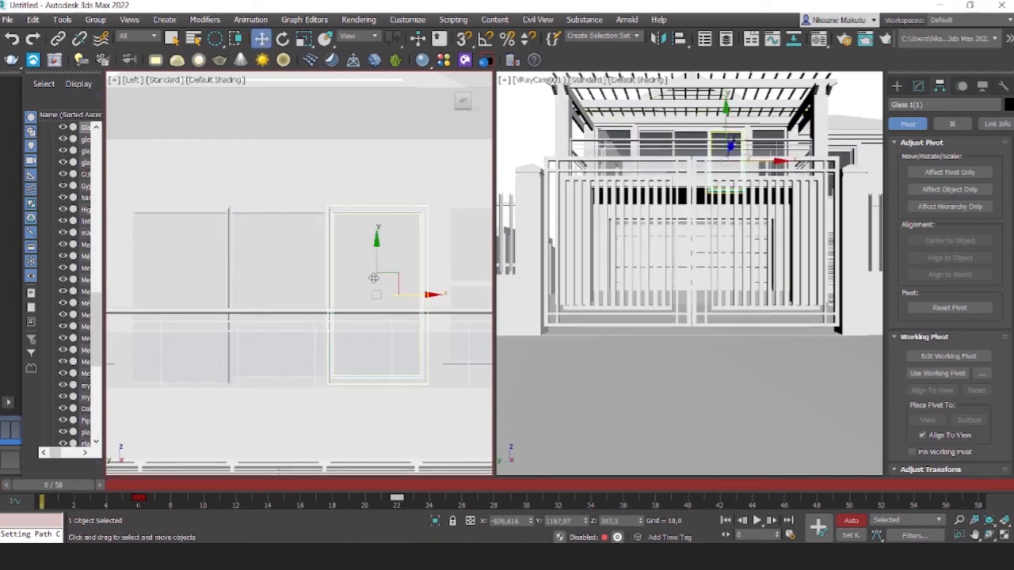
At frame 14, select the middle door panel's frame and glass and slide them over the fixed end panel.
{"action": "left_click_drag", "start_coordinate": [75, 487], "coordinate": [292, 480]}
{"action": "key", "text": "w"}
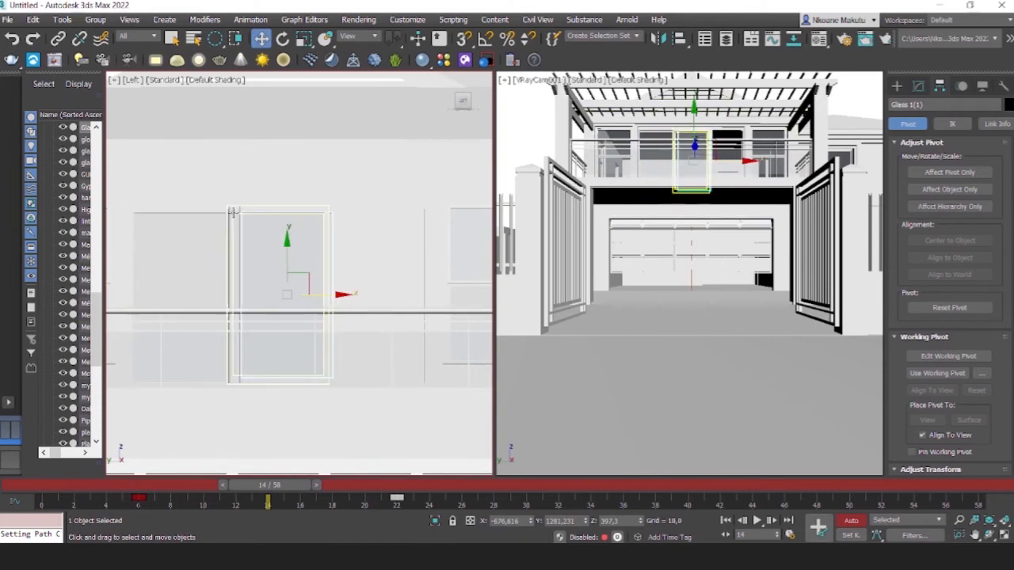
{"action": "scroll", "coordinate": [232, 225], "scroll_direction": "up", "scroll_amount": 3}
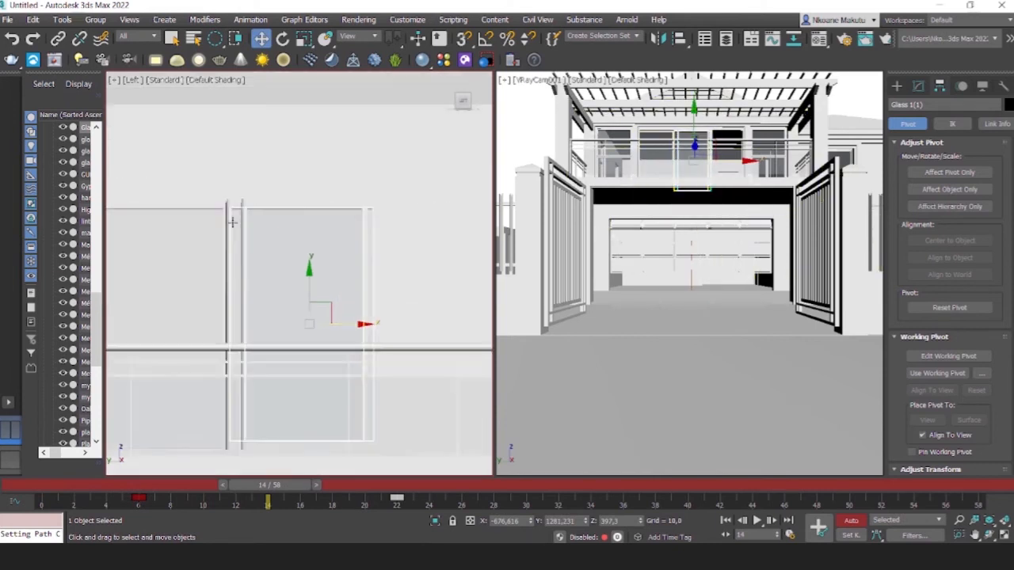
{"action": "left_click", "coordinate": [222, 210]}
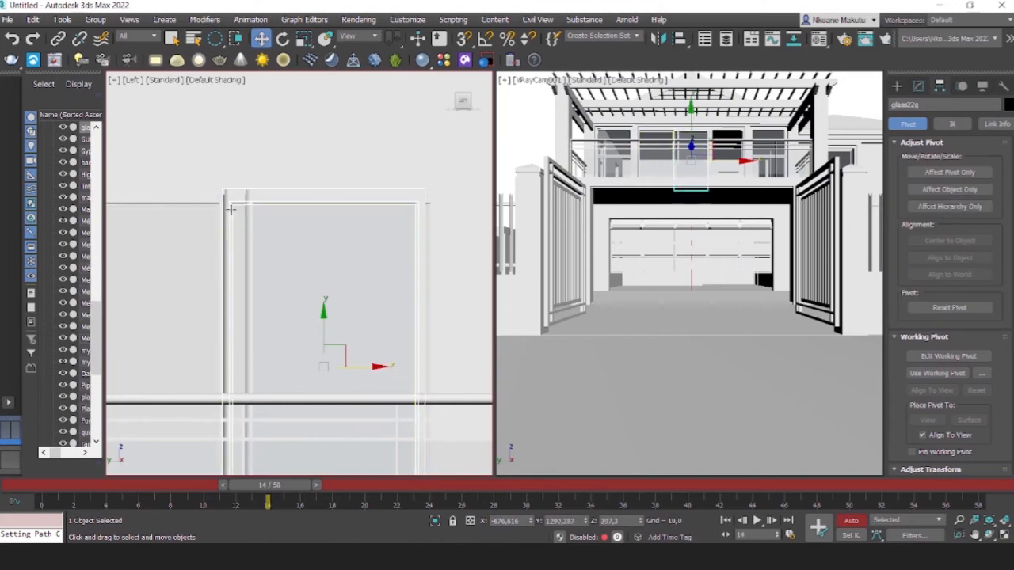
{"action": "left_click", "coordinate": [229, 209], "text": "ctrl"}
{"action": "scroll", "coordinate": [238, 202], "scroll_direction": "down", "scroll_amount": 2}
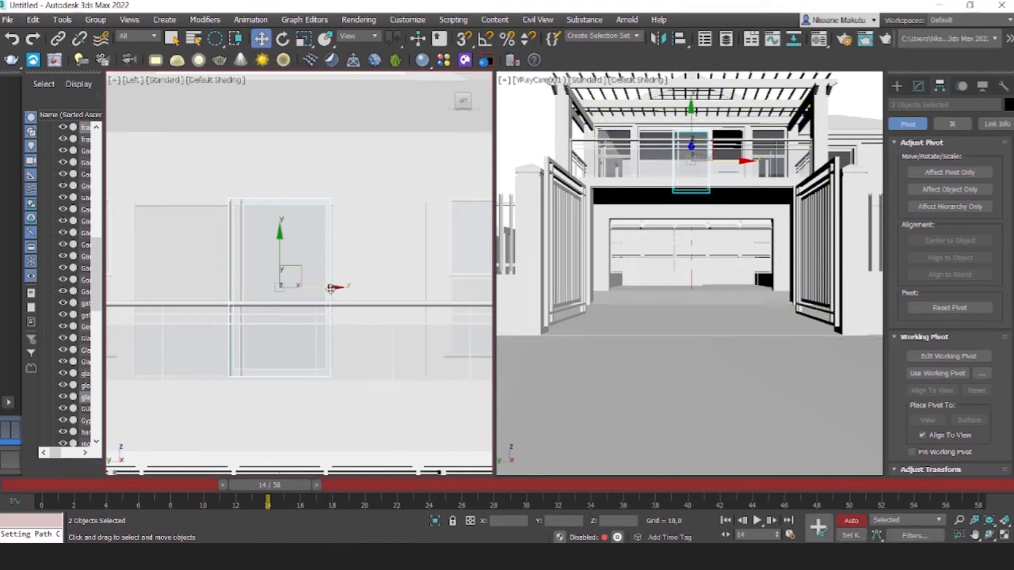
{"action": "left_click_drag", "start_coordinate": [331, 286], "coordinate": [246, 287]}
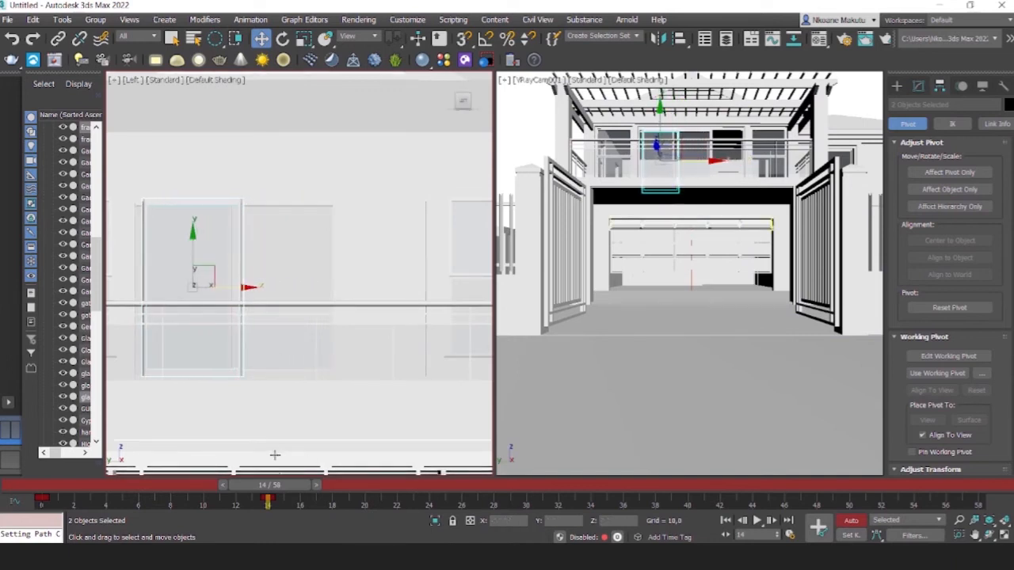
Move the middle panel's open keyframes to frame 24 and its closed keyframes to frame 14, and play the animation from frame 0.
{"action": "left_click_drag", "start_coordinate": [267, 499], "coordinate": [428, 497]}
{"action": "mouse_move", "coordinate": [41, 497]}
{"action": "left_mouse_down"}
{"action": "mouse_move", "coordinate": [267, 499]}
{"action": "mouse_move", "coordinate": [49, 489]}
{"action": "left_mouse_up"}
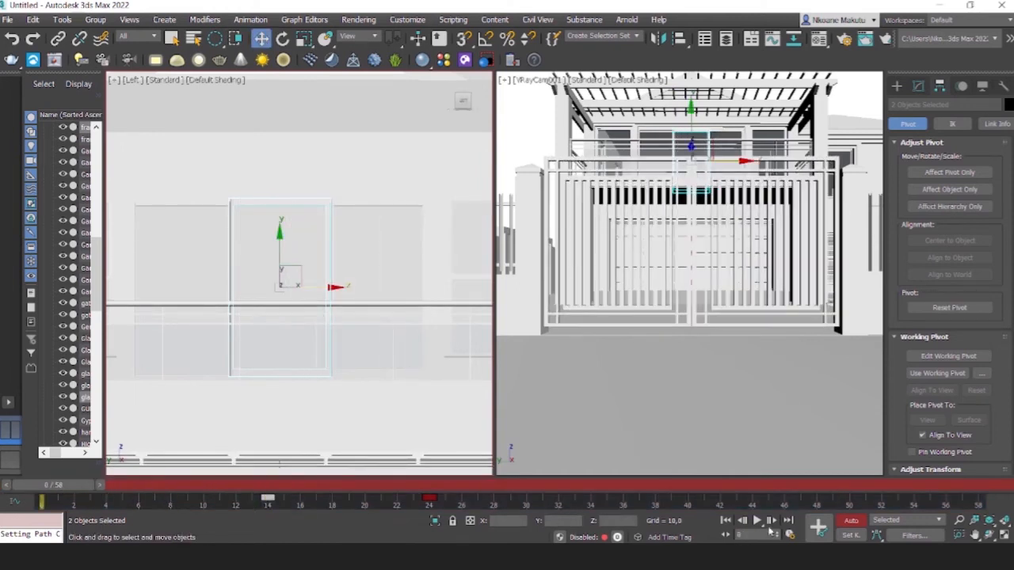
{"action": "left_click", "coordinate": [758, 522]}
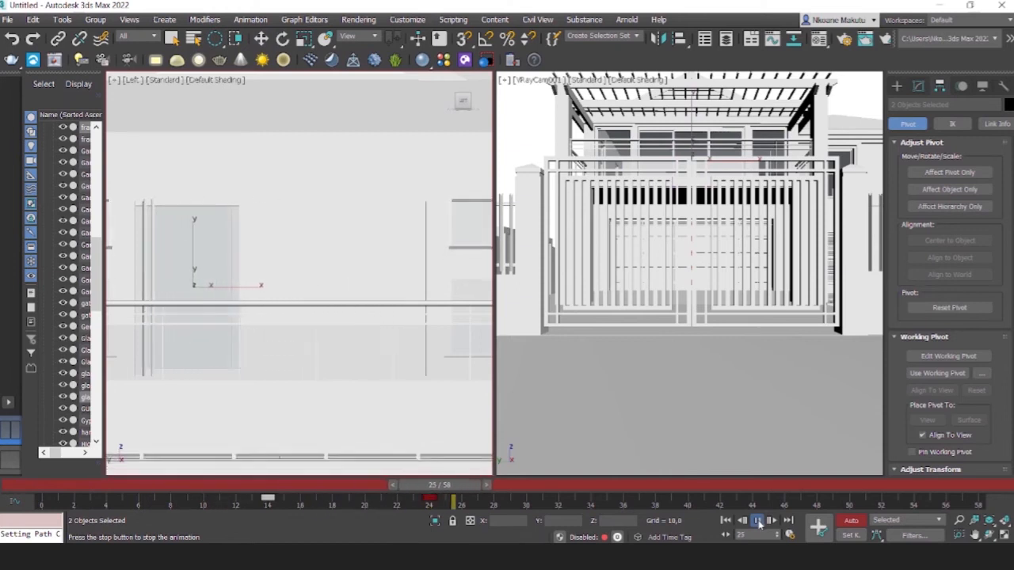
{"action": "left_click", "coordinate": [757, 522]}
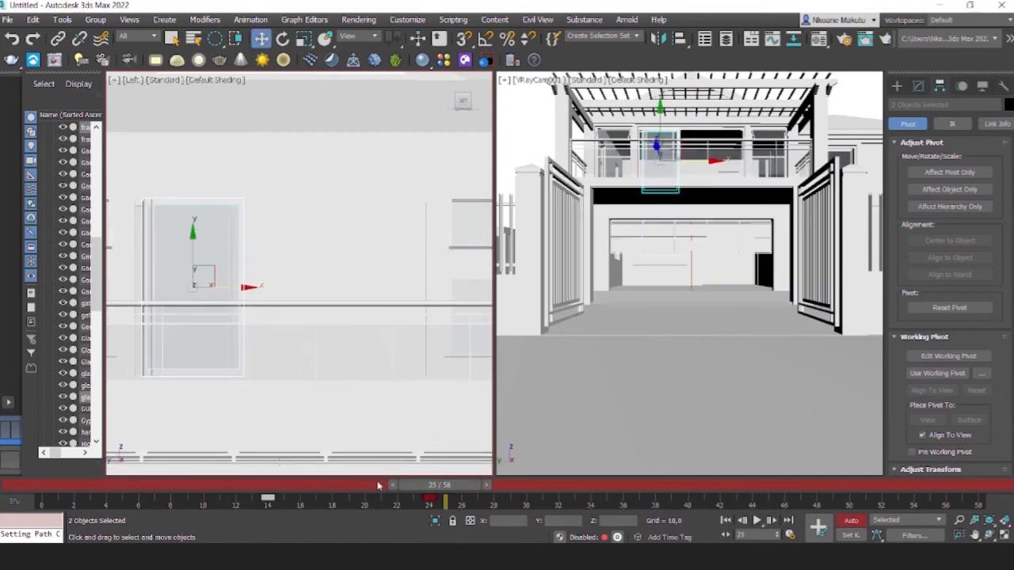
Shift the middle panel's open keyframes earlier to frame 18, keeping its closed keyframes at frame 14, and play the animation from frame 0.
{"action": "left_click_drag", "start_coordinate": [435, 490], "coordinate": [327, 488]}
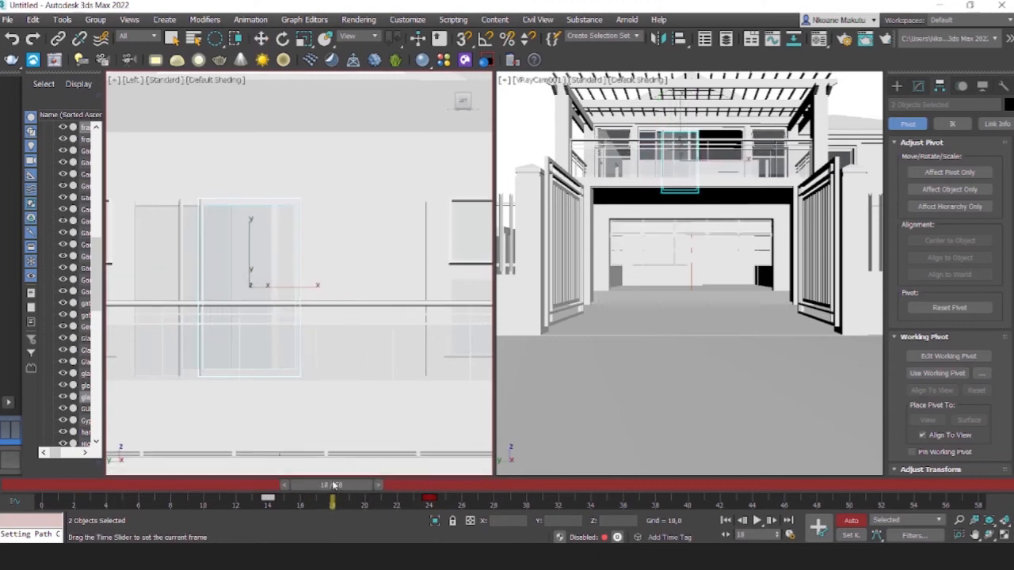
{"action": "left_click_drag", "start_coordinate": [428, 500], "coordinate": [265, 508]}
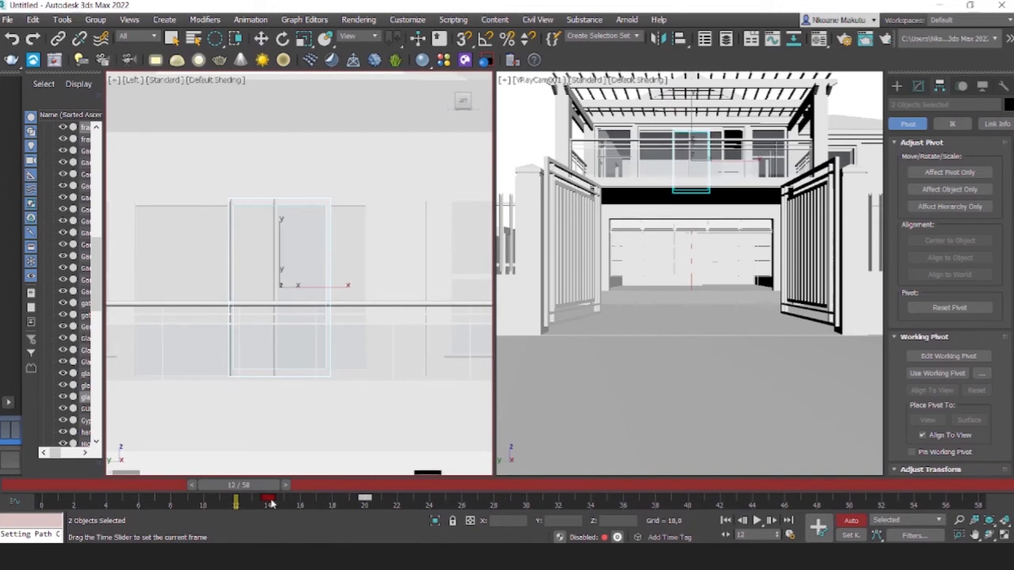
{"action": "key", "text": "w"}
{"action": "left_click_drag", "start_coordinate": [365, 499], "coordinate": [349, 501]}
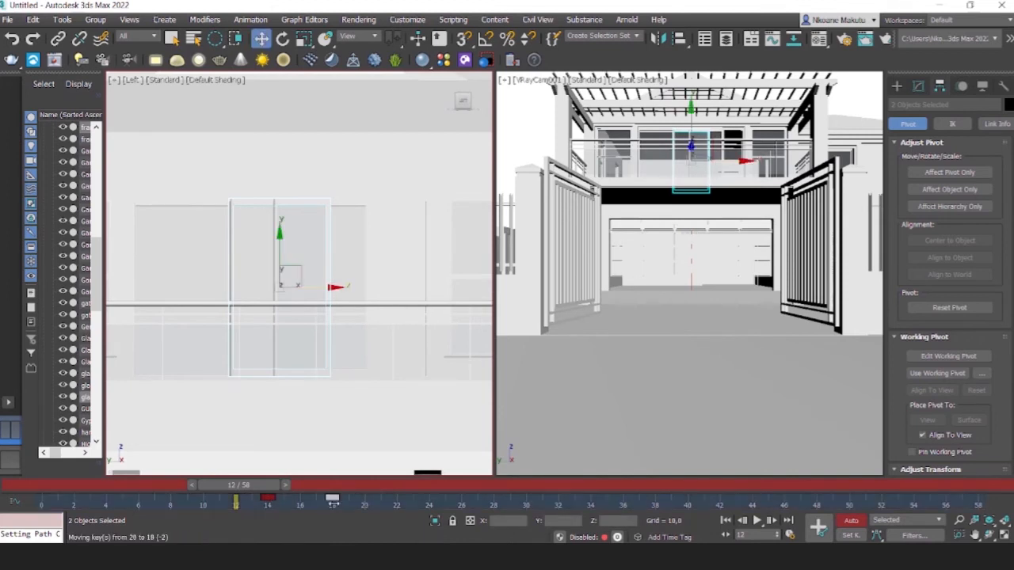
{"action": "left_click_drag", "start_coordinate": [257, 487], "coordinate": [108, 489]}
{"action": "left_click", "coordinate": [757, 521]}
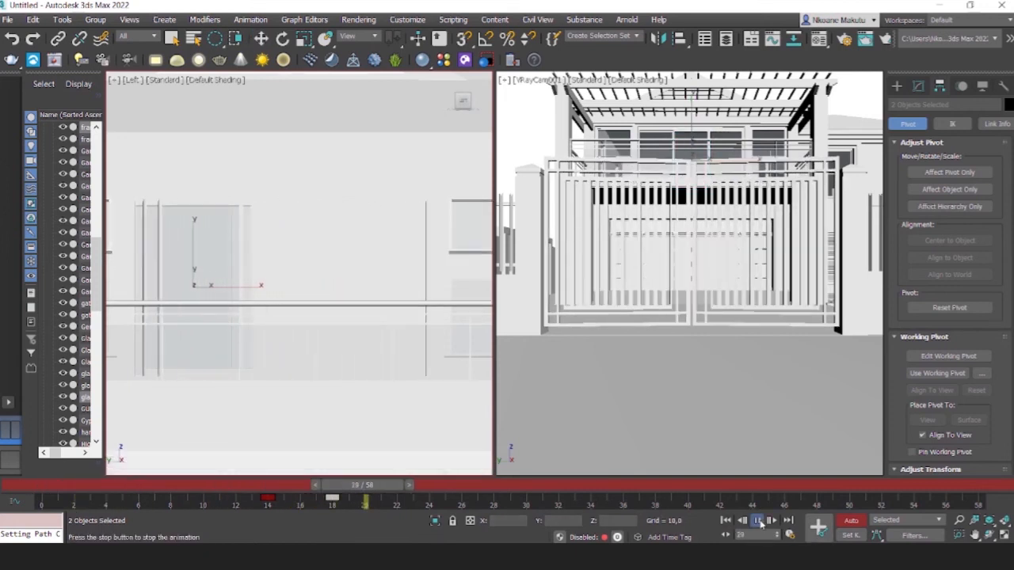
{"action": "left_click", "coordinate": [758, 521]}
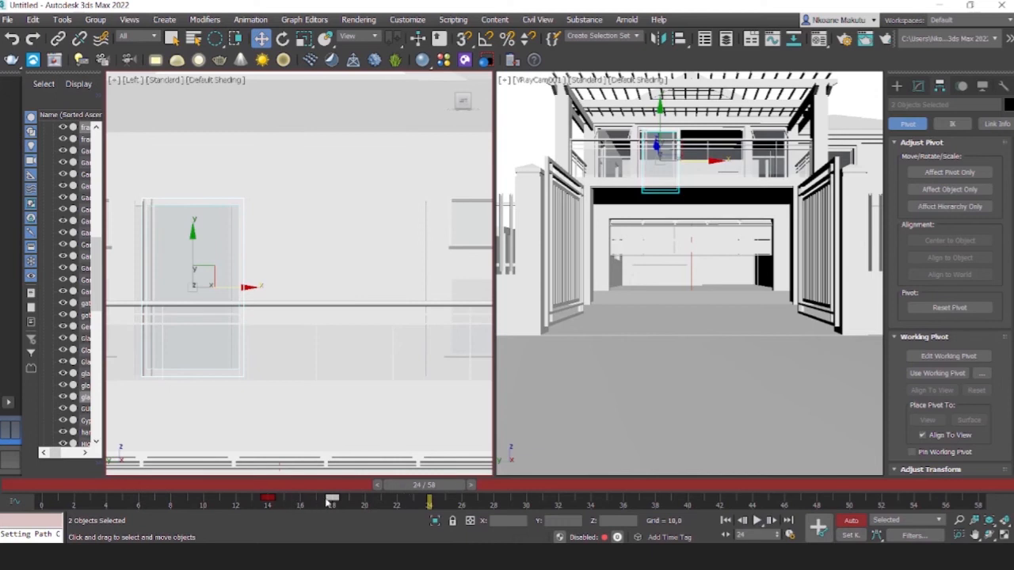
Move the middle panel's open keyframes to frame 20 and replay the animation from frame 0.
{"action": "left_click_drag", "start_coordinate": [326, 502], "coordinate": [342, 498]}
{"action": "left_click_drag", "start_coordinate": [430, 491], "coordinate": [244, 489]}
{"action": "left_click", "coordinate": [756, 521]}
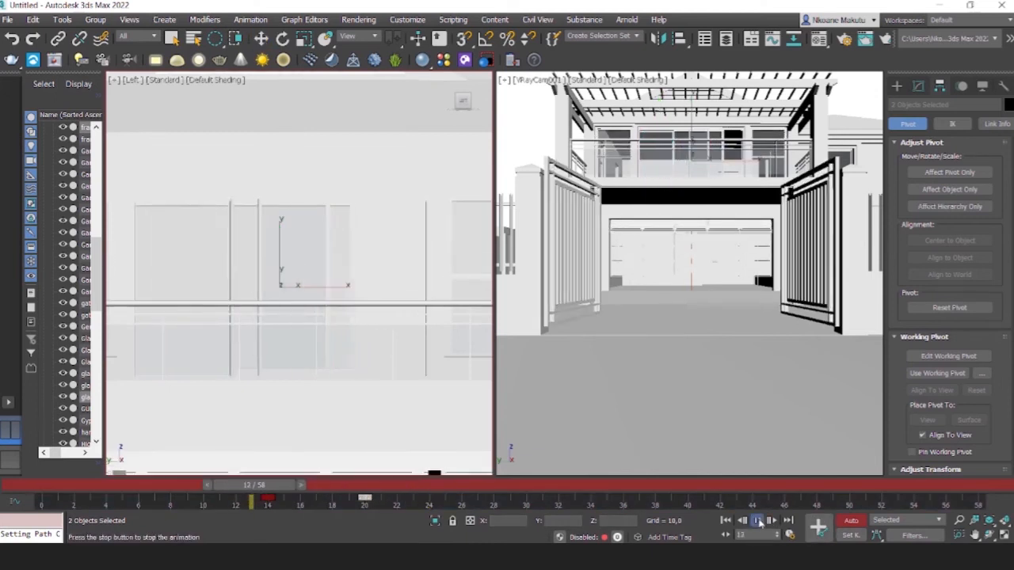
{"action": "left_click", "coordinate": [758, 521]}
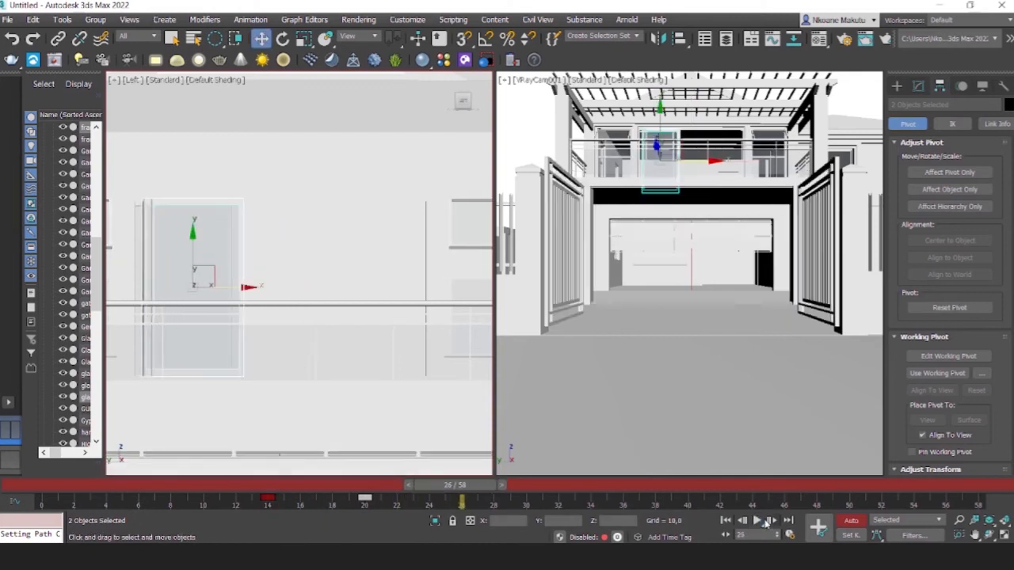
Deselect the middle panel and replay the animation from frame 0 to check both sliding panels against the gate opening.
{"action": "left_click_drag", "start_coordinate": [440, 487], "coordinate": [229, 485]}
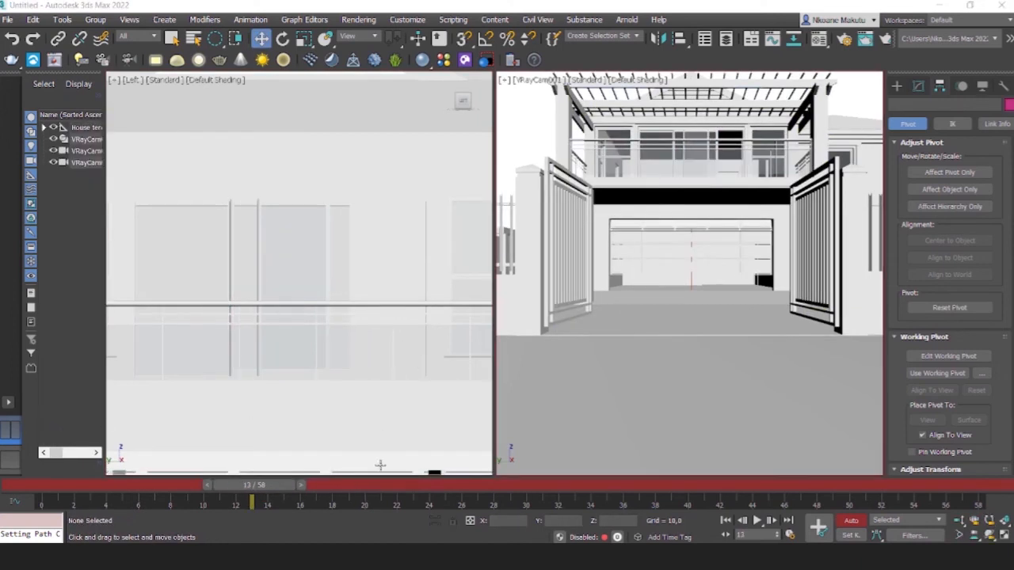
{"action": "left_click_drag", "start_coordinate": [272, 486], "coordinate": [13, 499]}
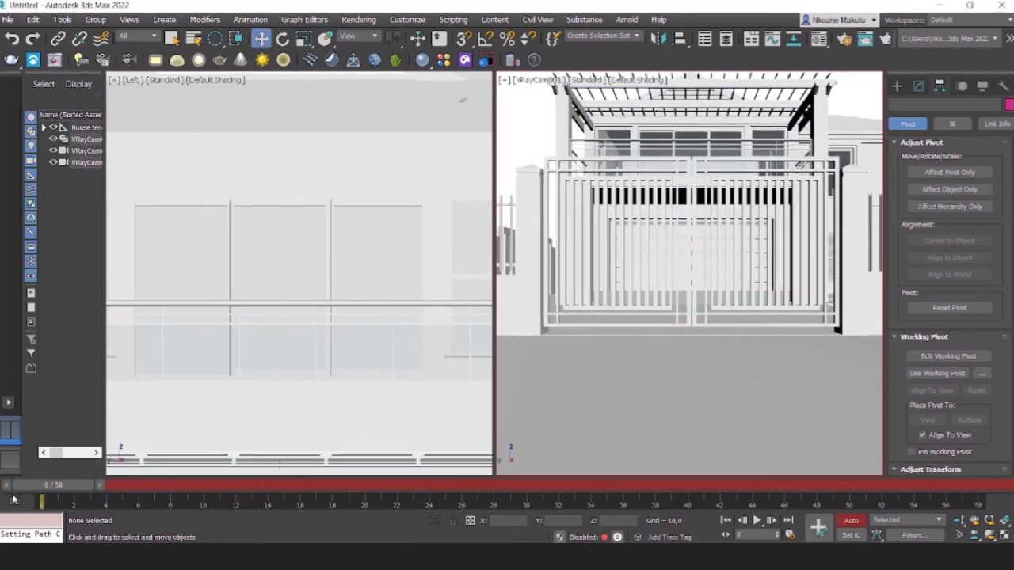
{"action": "left_click", "coordinate": [756, 521]}
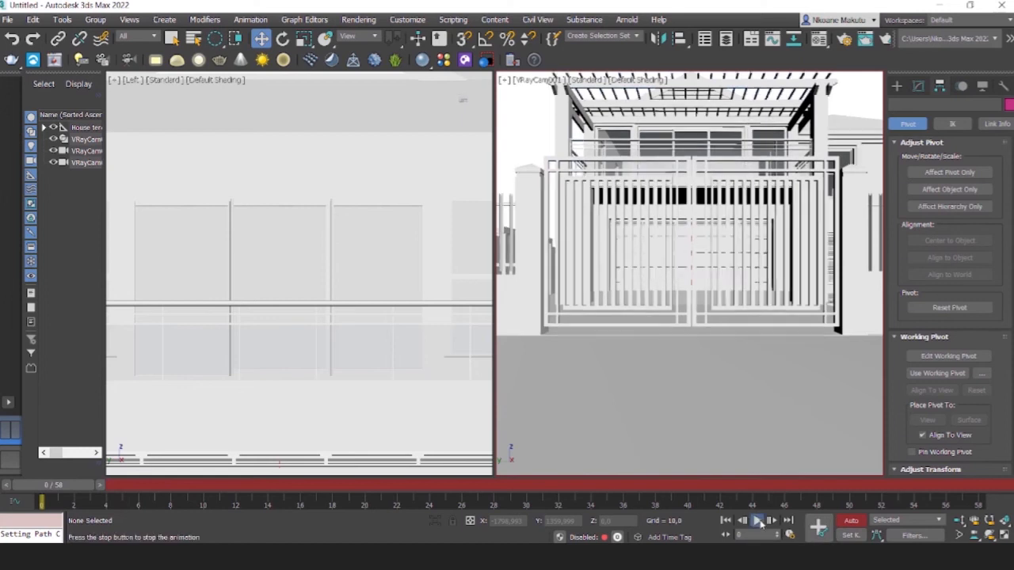
{"action": "left_click", "coordinate": [756, 521]}
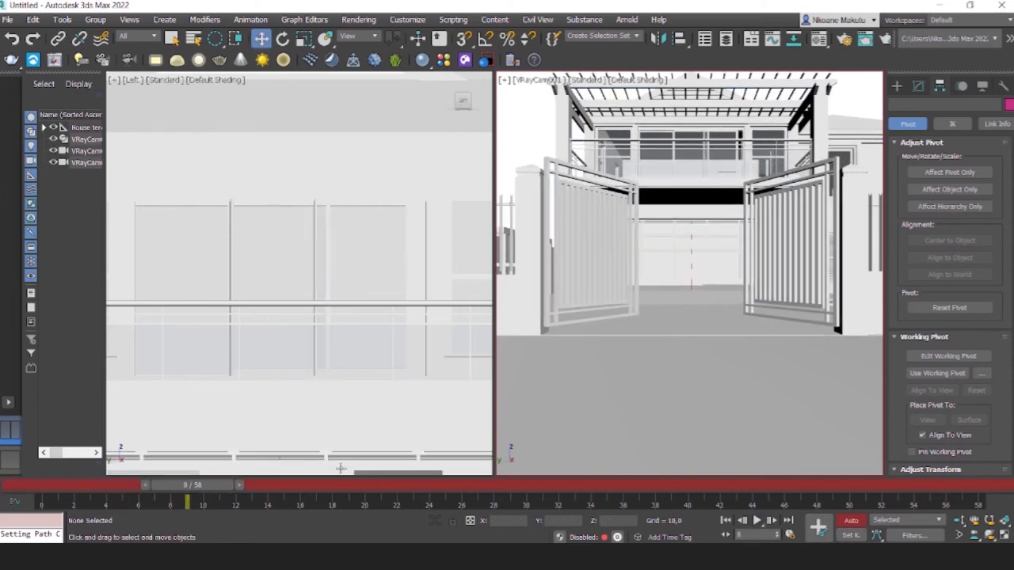
{"action": "left_click_drag", "start_coordinate": [210, 486], "coordinate": [71, 486]}
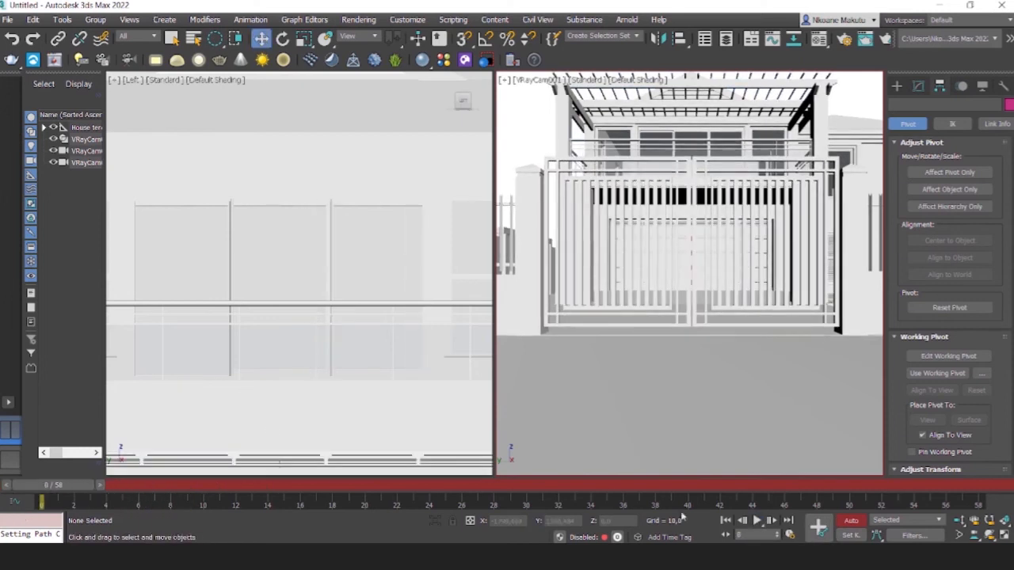
{"action": "left_click", "coordinate": [757, 521]}
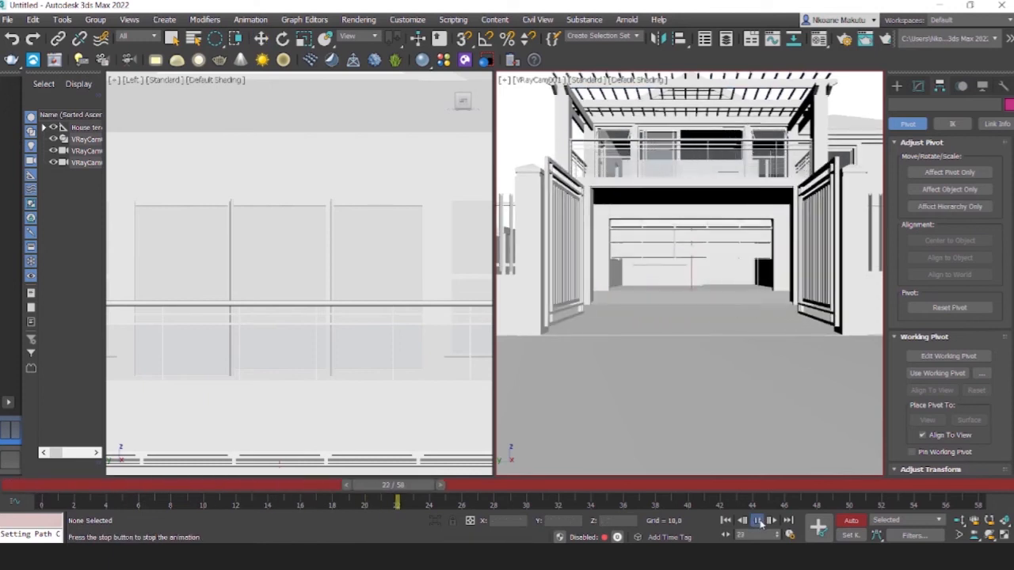
{"action": "left_click", "coordinate": [759, 521]}
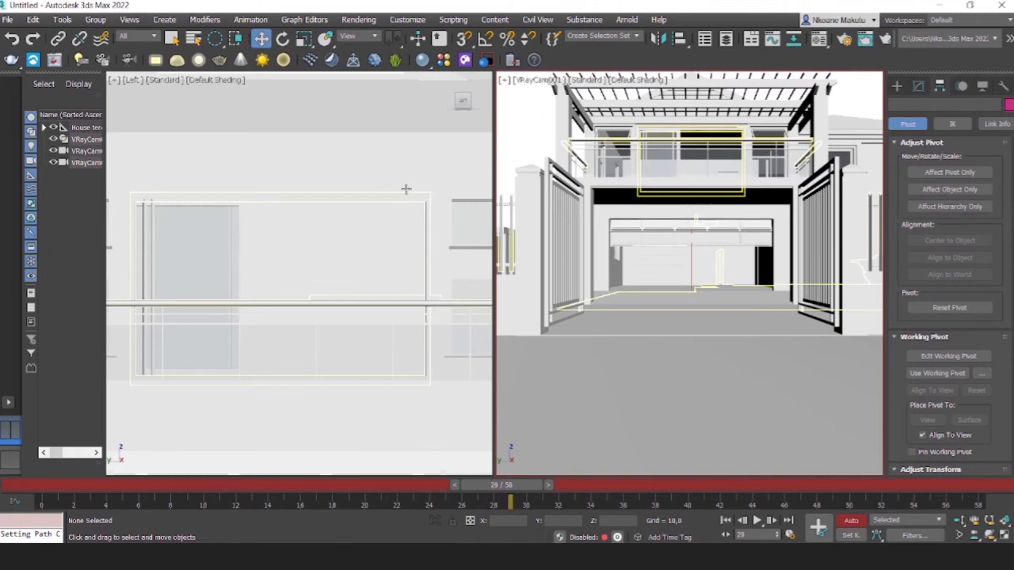
{"action": "left_click", "coordinate": [392, 184]}
{"action": "left_click_drag", "start_coordinate": [506, 488], "coordinate": [4, 492]}
{"action": "left_click", "coordinate": [757, 521]}
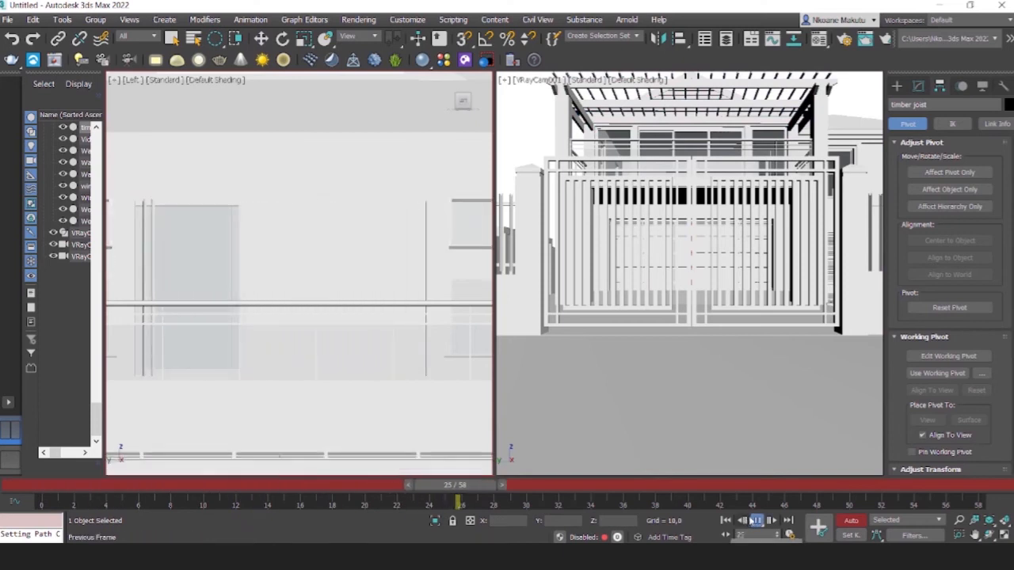
{"action": "left_click", "coordinate": [756, 521]}
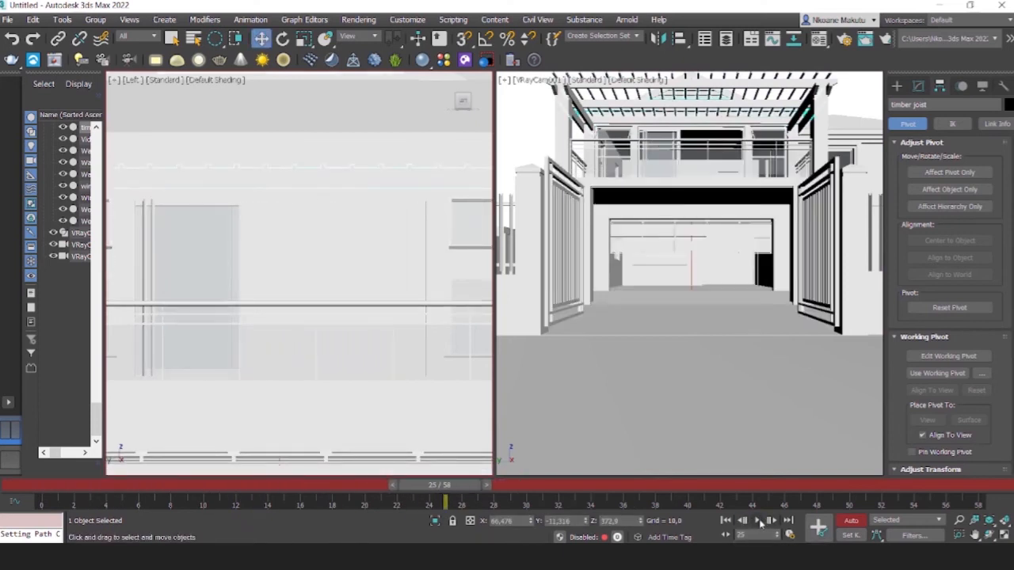
Select the first sliding panel's glass and frame, and move its closed keyframes to frame 0 and its open keyframes to frame 15.
{"action": "left_click_drag", "start_coordinate": [508, 492], "coordinate": [136, 492]}
{"action": "left_click", "coordinate": [385, 274]}
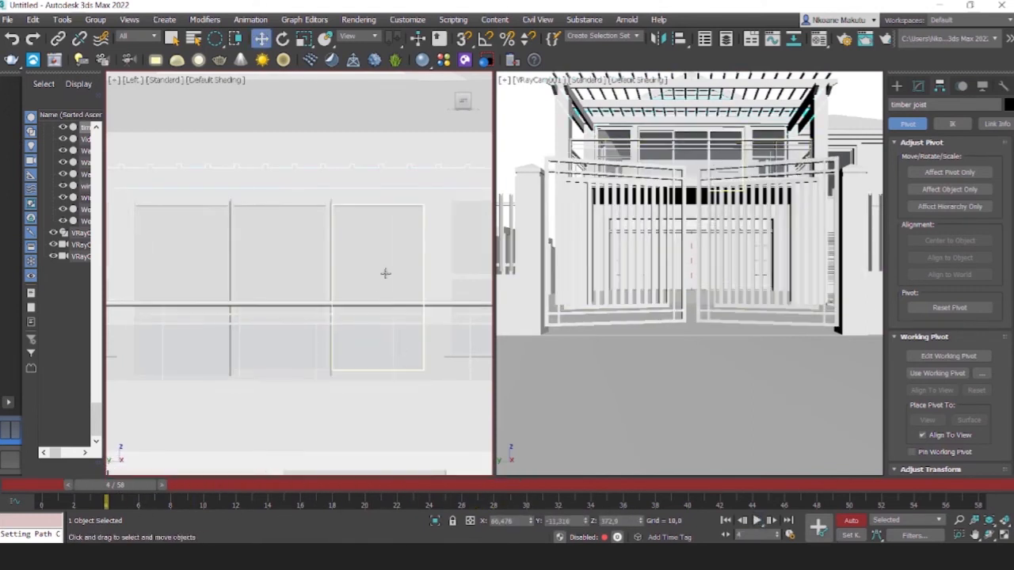
{"action": "left_click", "coordinate": [334, 203], "text": "ctrl"}
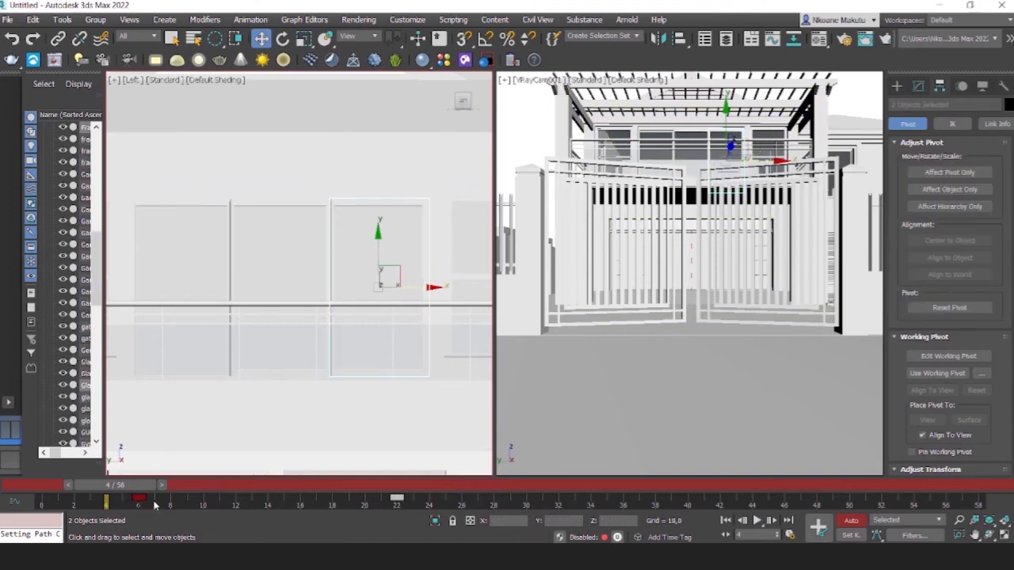
{"action": "left_click_drag", "start_coordinate": [139, 498], "coordinate": [42, 502]}
{"action": "left_click_drag", "start_coordinate": [396, 498], "coordinate": [284, 499]}
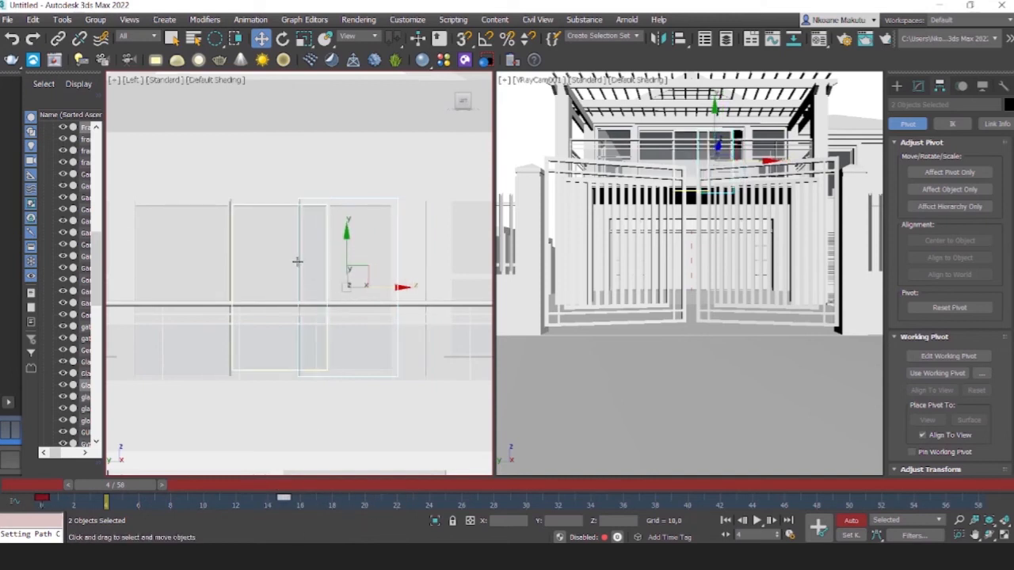
Move the middle panel's closed keyframes to frame 5 and its open keyframes to frame 15, and play the animation from frame 0.
{"action": "left_click", "coordinate": [256, 241]}
{"action": "left_click", "coordinate": [257, 203], "text": "ctrl"}
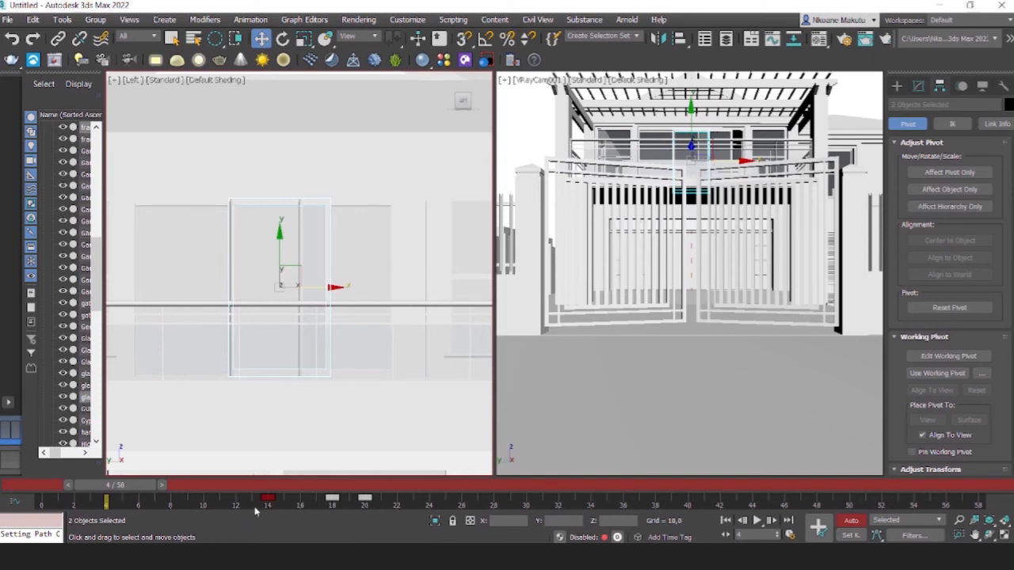
{"action": "left_click_drag", "start_coordinate": [268, 499], "coordinate": [251, 498]}
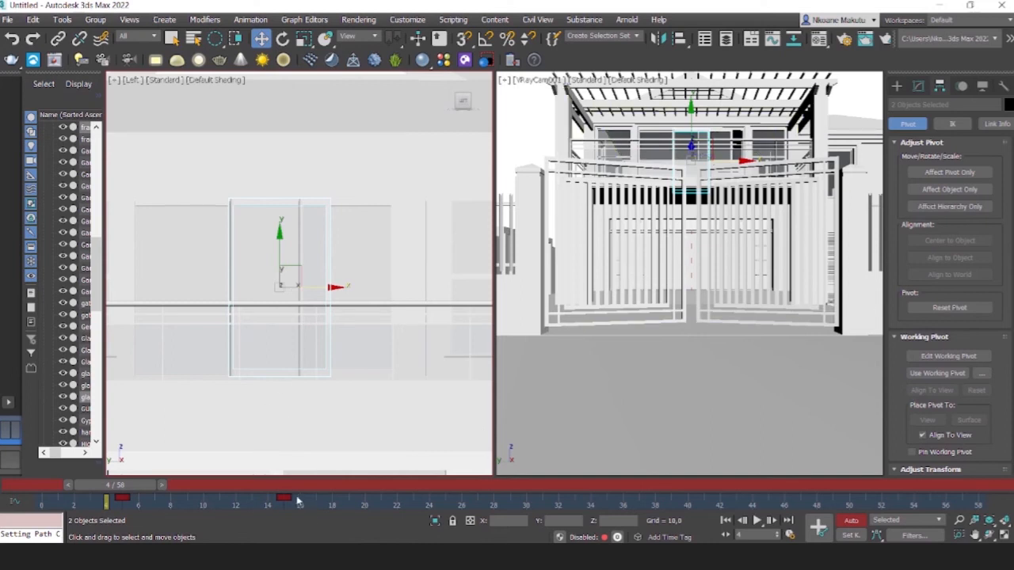
{"action": "left_click_drag", "start_coordinate": [125, 487], "coordinate": [36, 487]}
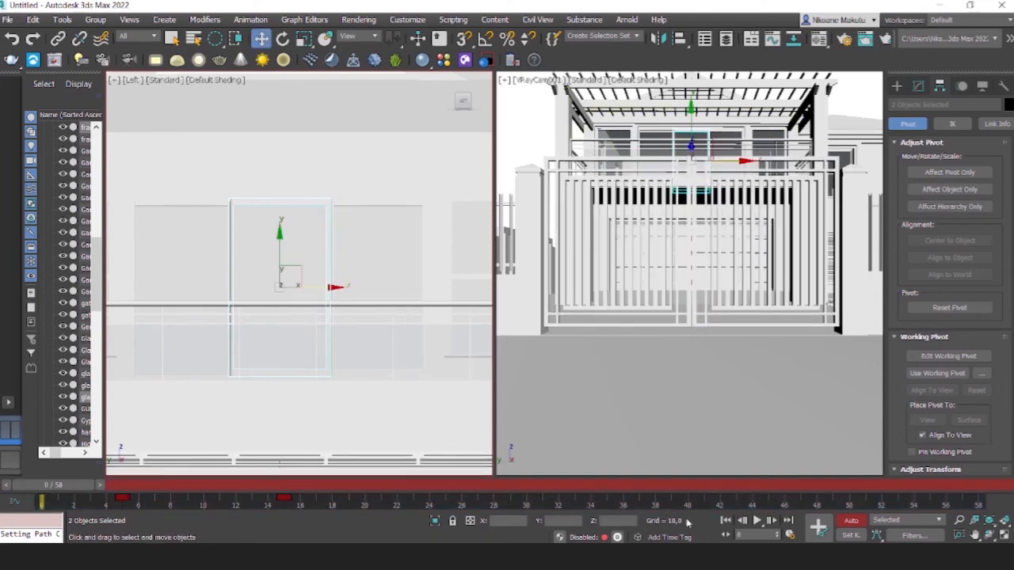
{"action": "left_click", "coordinate": [758, 520]}
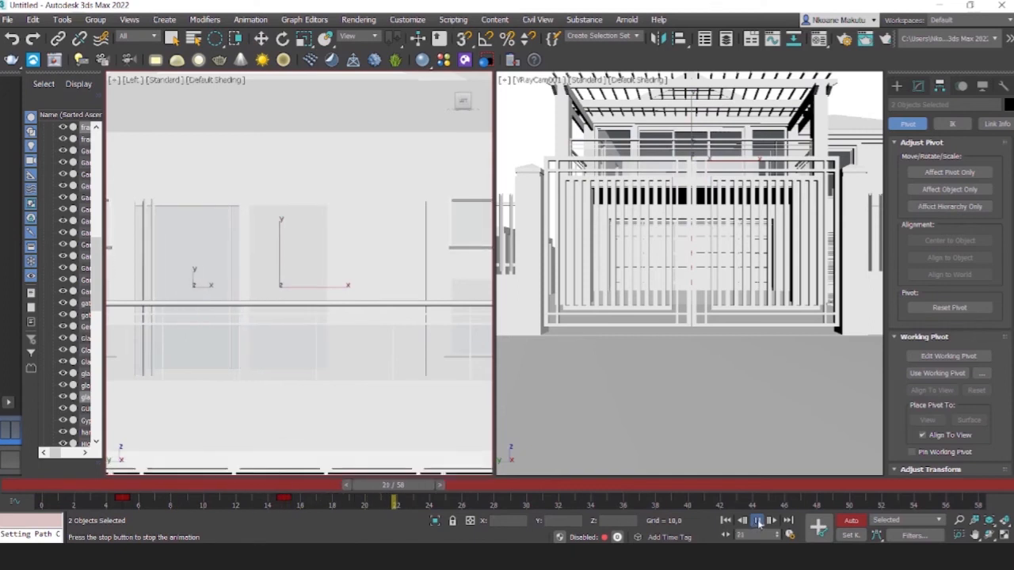
{"action": "left_click", "coordinate": [758, 521]}
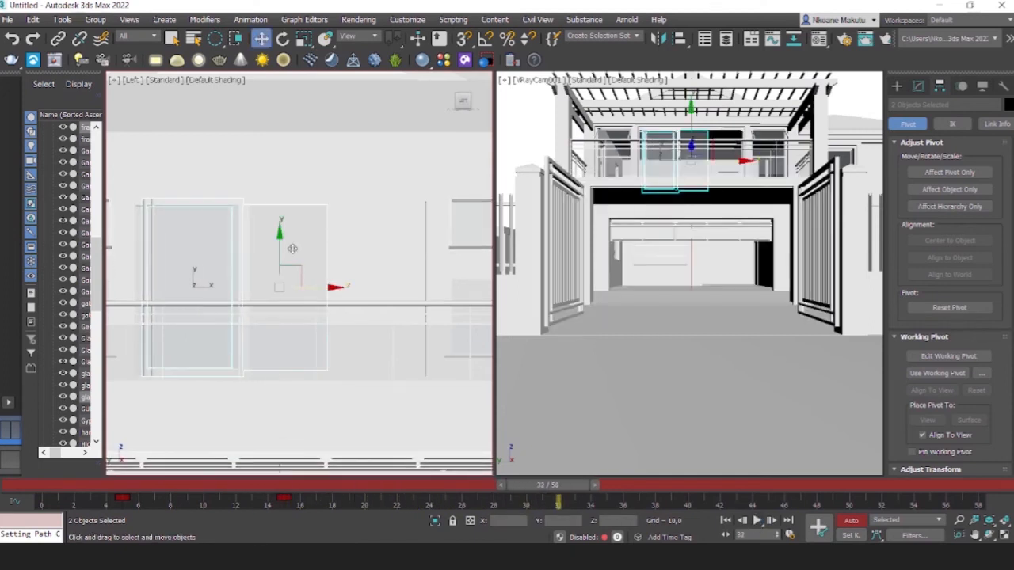
Scrub to frame 4 and examine the upper-floor middle sliding panel's glass and frame from several angles.
{"action": "middle_click_drag", "start_coordinate": [352, 261], "coordinate": [391, 360], "text": "alt"}
{"action": "left_click_drag", "start_coordinate": [529, 486], "coordinate": [111, 477]}
{"action": "key", "text": "ctrl+z"}
{"action": "key", "text": "w"}
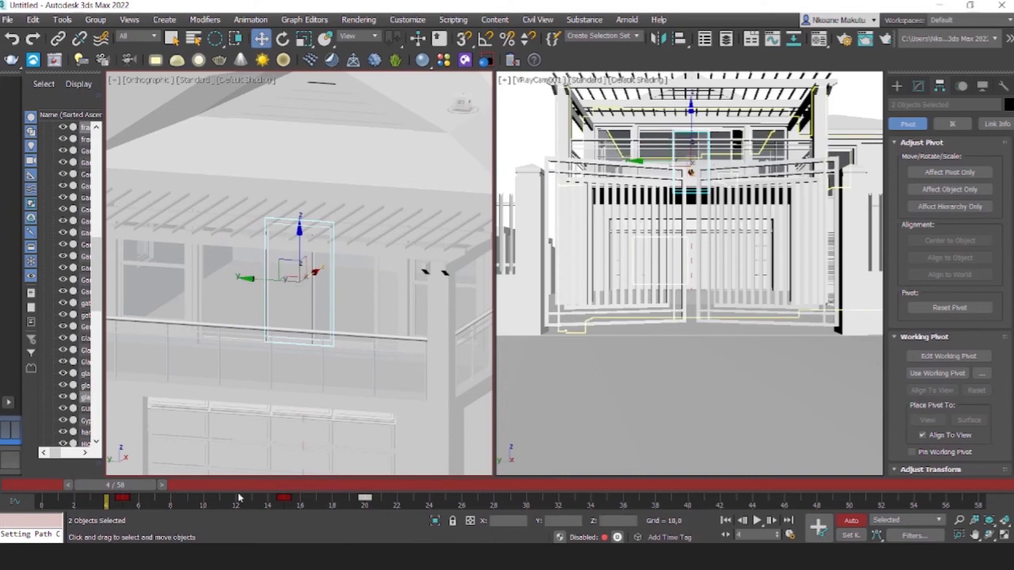
{"action": "scroll", "coordinate": [375, 388], "scroll_direction": "up", "scroll_amount": 3}
{"action": "scroll", "coordinate": [375, 388], "scroll_direction": "down", "scroll_amount": 2}
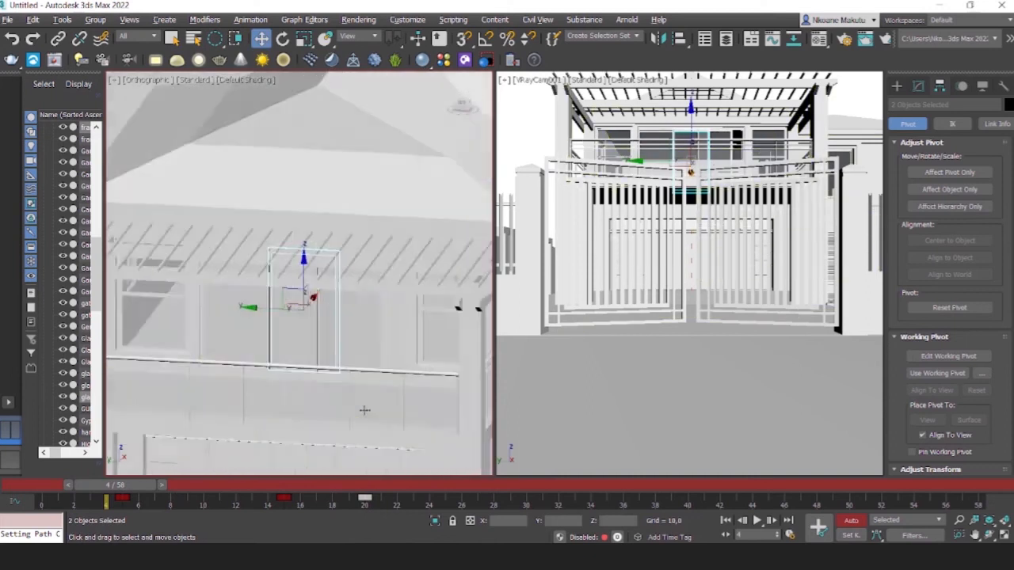
{"action": "scroll", "coordinate": [364, 408], "scroll_direction": "down", "scroll_amount": 5}
{"action": "scroll", "coordinate": [417, 388], "scroll_direction": "up", "scroll_amount": 2}
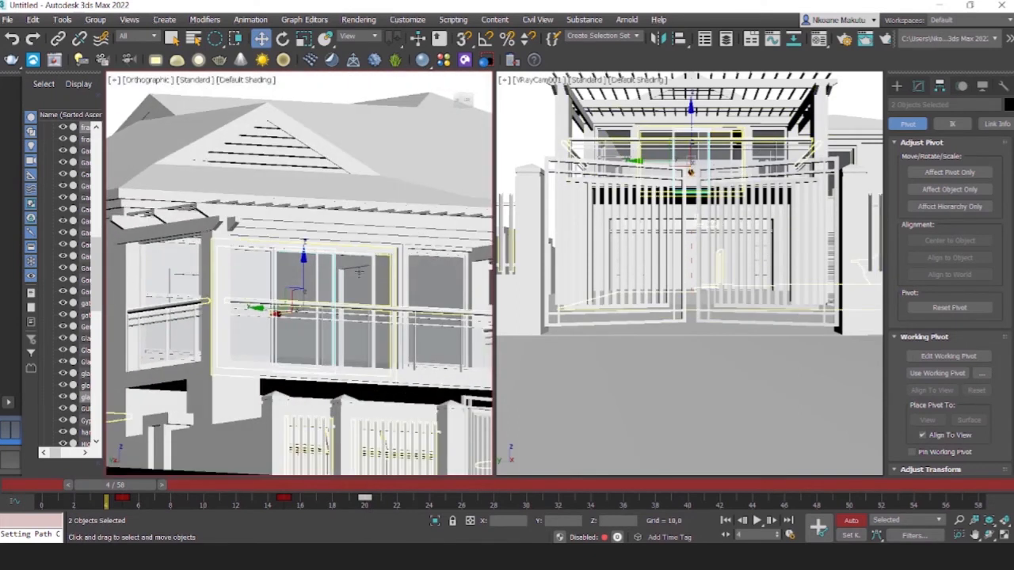
{"action": "scroll", "coordinate": [388, 300], "scroll_direction": "up", "scroll_amount": 4}
{"action": "middle_click_drag", "start_coordinate": [389, 299], "coordinate": [180, 467], "text": "alt"}
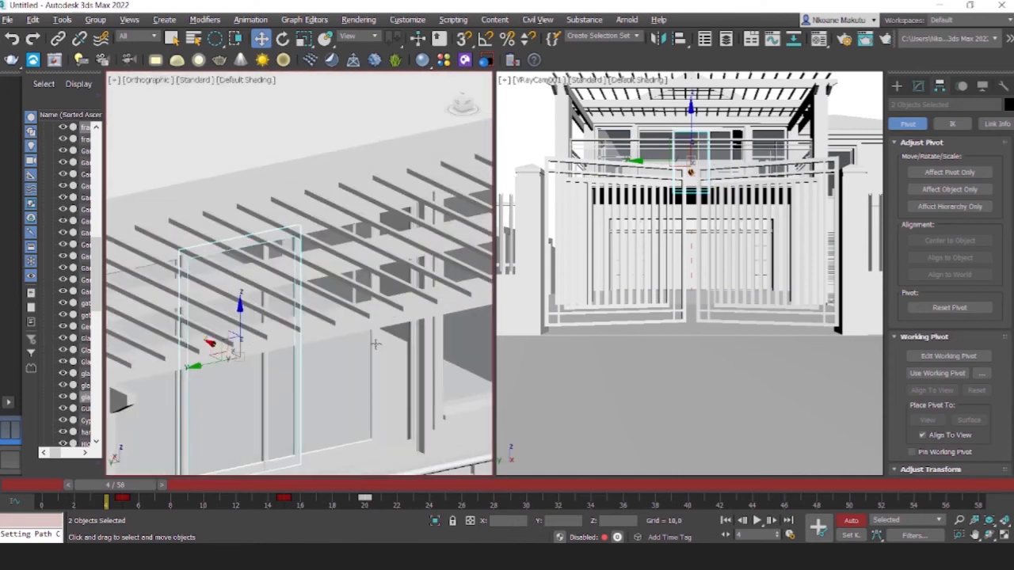
Play the animation from frame 0 to check the middle panel's sliding motion up close.
{"action": "left_click_drag", "start_coordinate": [111, 485], "coordinate": [48, 484]}
{"action": "middle_click_drag", "start_coordinate": [321, 433], "coordinate": [364, 373]}
{"action": "left_click", "coordinate": [756, 521]}
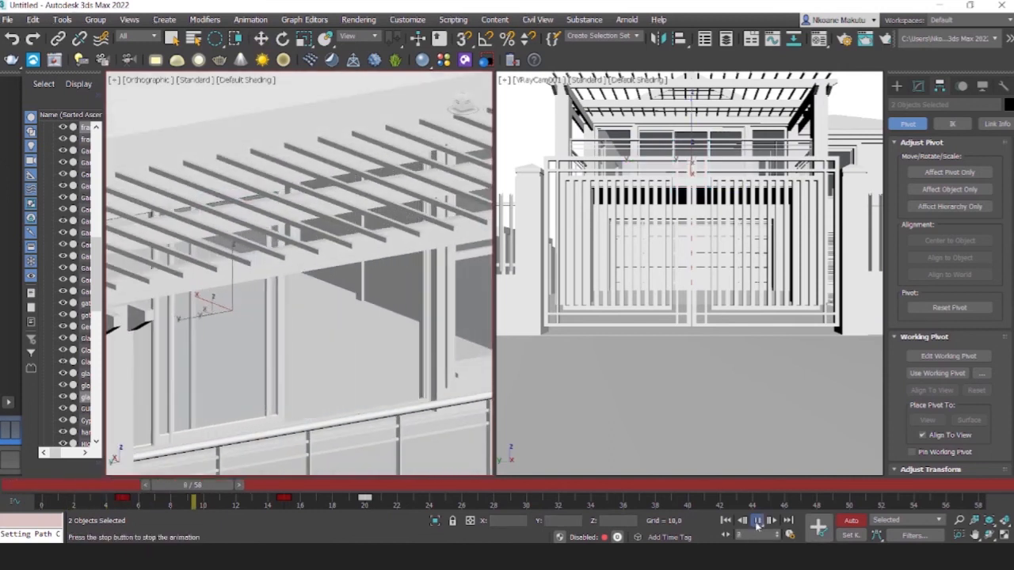
{"action": "left_click", "coordinate": [756, 521]}
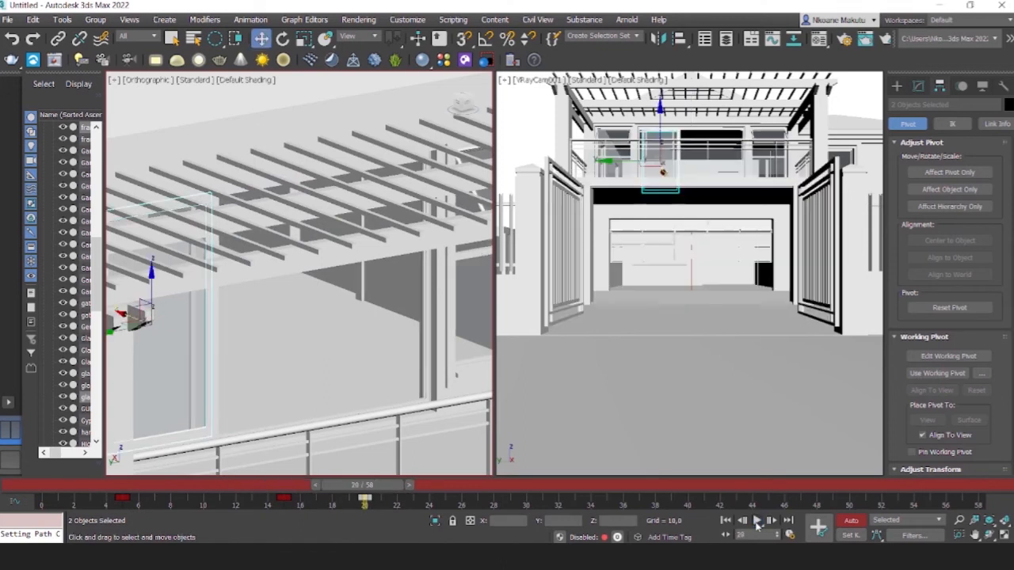
Select only the middle panel's glass, move its open keyframe to frame 17, and play the animation from frame 0.
{"action": "left_click_drag", "start_coordinate": [345, 486], "coordinate": [251, 477]}
{"action": "key", "text": "w"}
{"action": "left_click", "coordinate": [252, 393]}
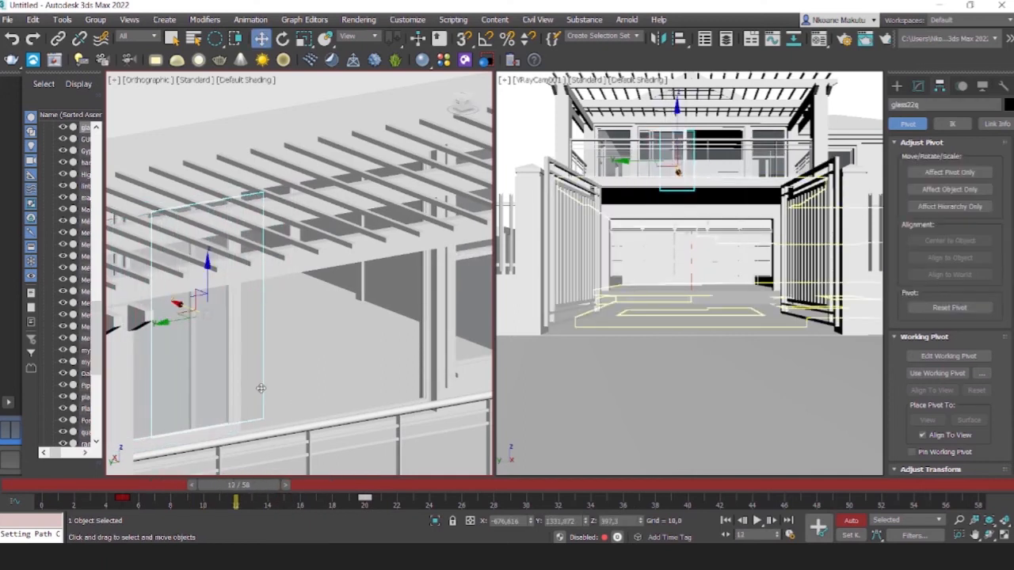
{"action": "left_click_drag", "start_coordinate": [368, 499], "coordinate": [316, 498]}
{"action": "left_click_drag", "start_coordinate": [245, 486], "coordinate": [53, 485]}
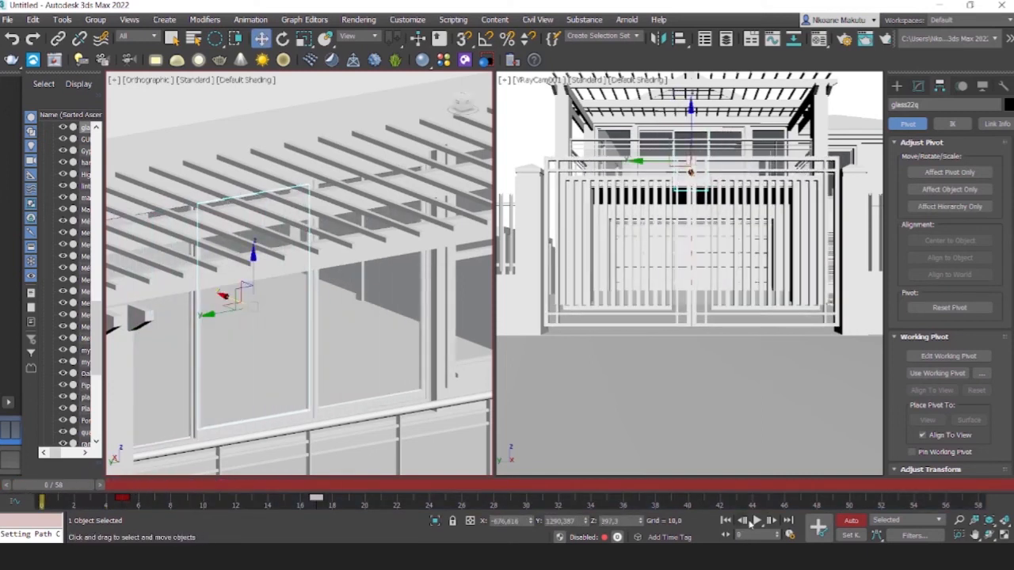
{"action": "left_click", "coordinate": [757, 521]}
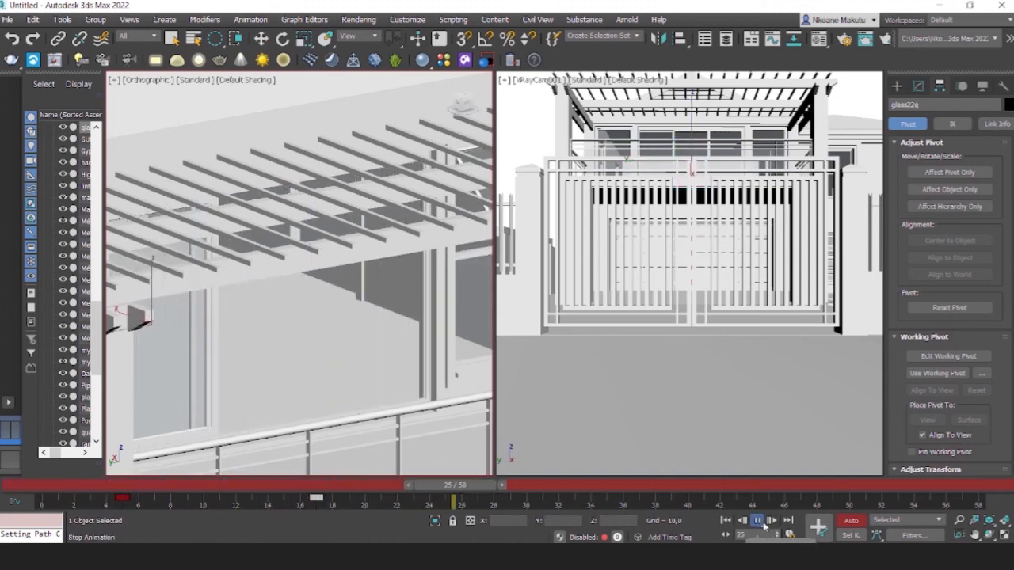
{"action": "left_click", "coordinate": [757, 522]}
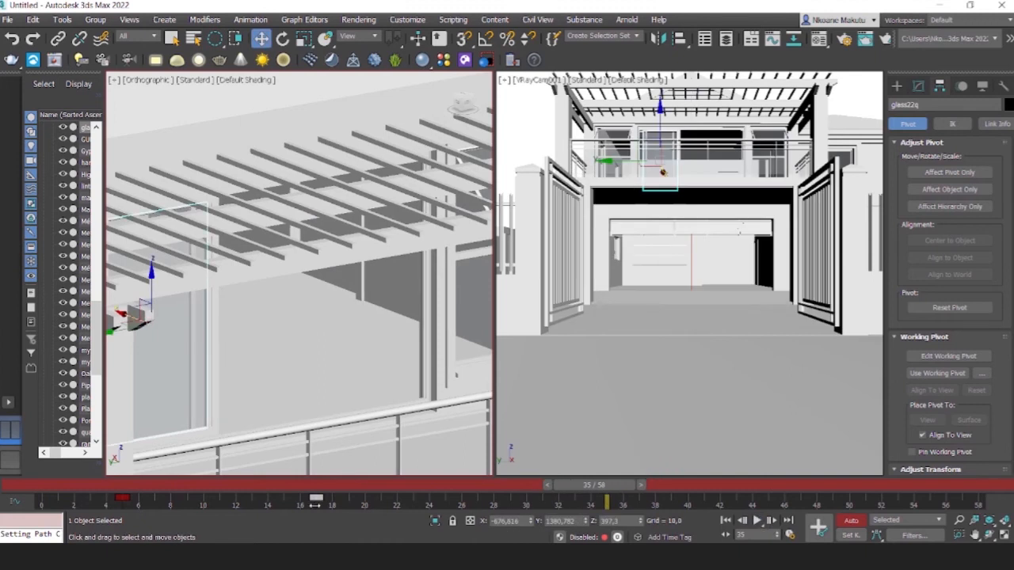
Move the middle glass's open keyframe to frame 15 and replay the animation.
{"action": "left_click_drag", "start_coordinate": [567, 487], "coordinate": [60, 486]}
{"action": "key", "text": "w"}
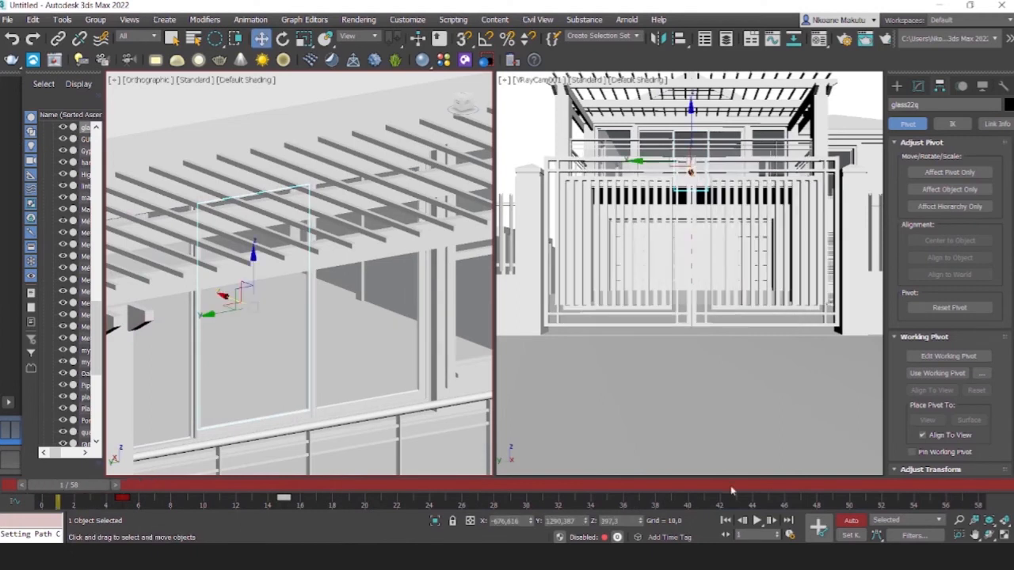
{"action": "left_click", "coordinate": [758, 521]}
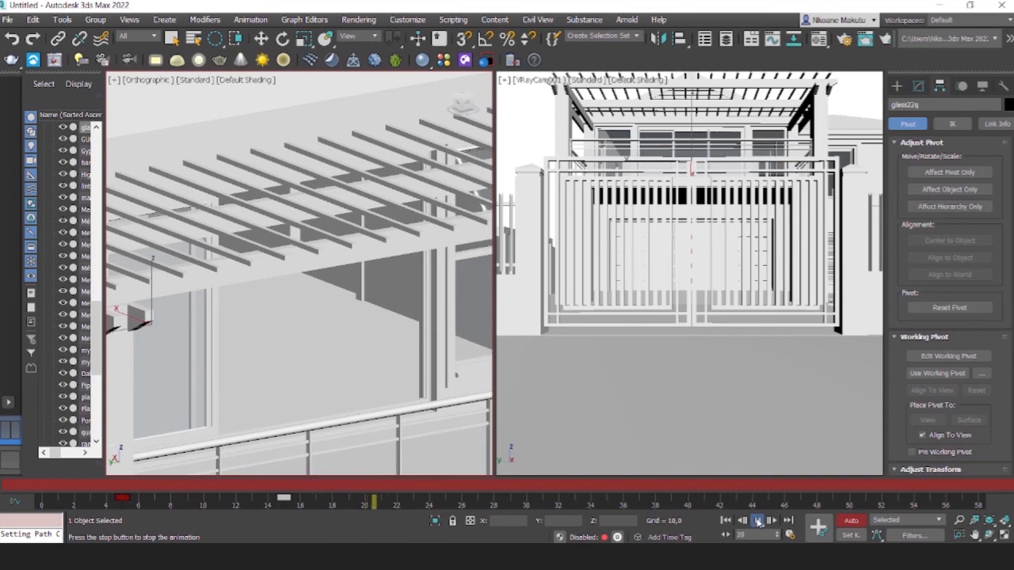
{"action": "left_click", "coordinate": [757, 521]}
Return to frame 0 and raise the VRayCam001 camera together with its target by about 35 units.
{"action": "scroll", "coordinate": [362, 301], "scroll_direction": "down", "scroll_amount": 5}
{"action": "scroll", "coordinate": [361, 303], "scroll_direction": "down", "scroll_amount": 6}
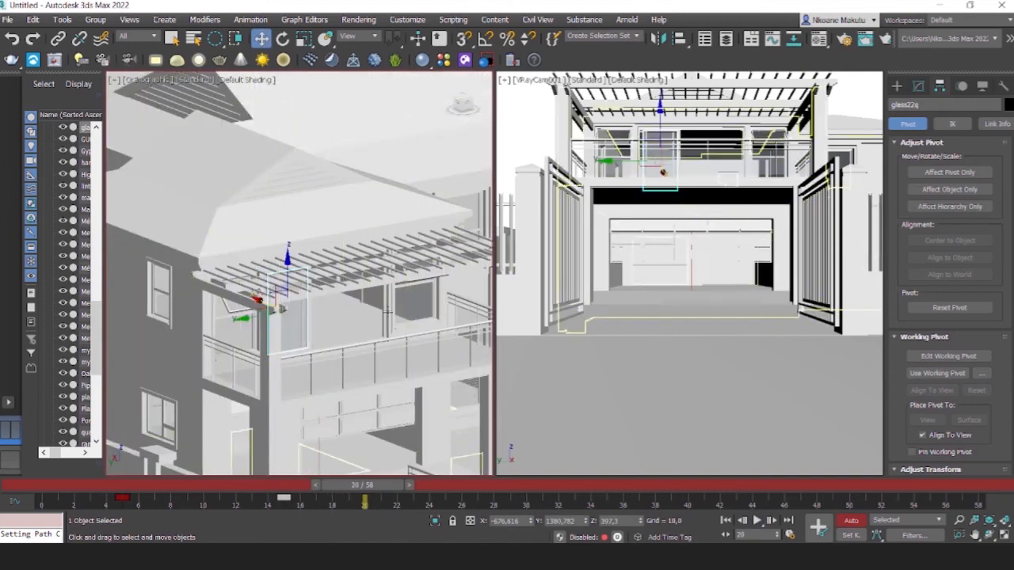
{"action": "middle_click_drag", "start_coordinate": [393, 325], "coordinate": [326, 213], "text": "alt"}
{"action": "left_click", "coordinate": [322, 206]}
{"action": "scroll", "coordinate": [360, 256], "scroll_direction": "down", "scroll_amount": 5}
{"action": "middle_click_drag", "start_coordinate": [369, 257], "coordinate": [414, 262]}
{"action": "middle_click_drag", "start_coordinate": [414, 262], "coordinate": [109, 409], "text": "alt"}
{"action": "scroll", "coordinate": [206, 317], "scroll_direction": "up", "scroll_amount": 5}
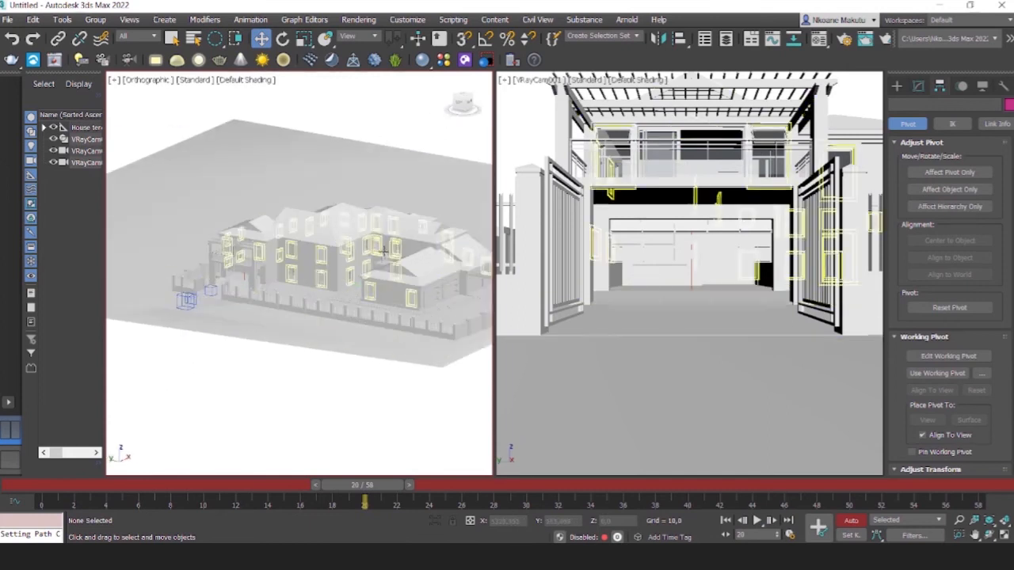
{"action": "left_click_drag", "start_coordinate": [364, 484], "coordinate": [27, 479]}
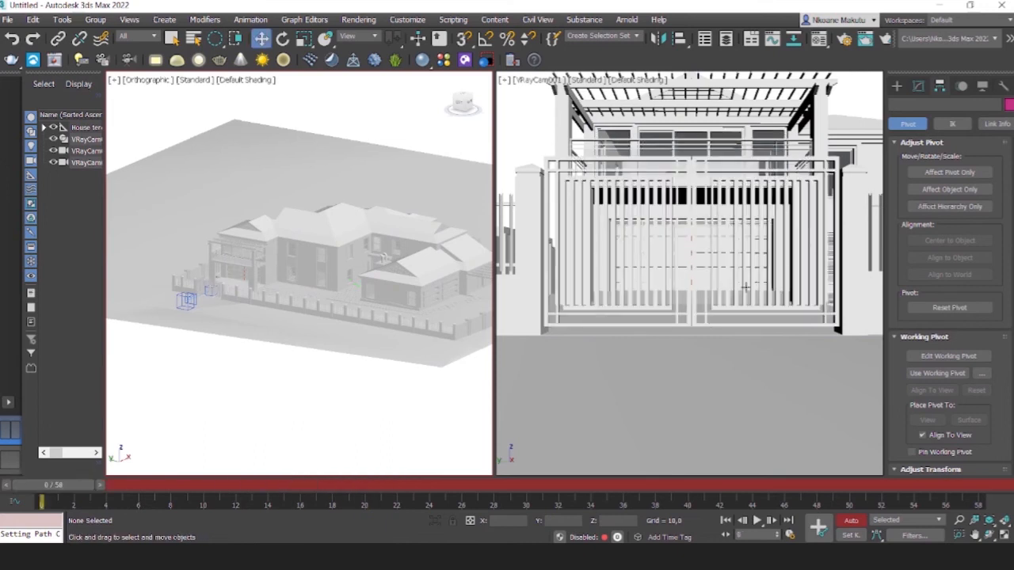
{"action": "scroll", "coordinate": [193, 288], "scroll_direction": "up", "scroll_amount": 5}
{"action": "left_click", "coordinate": [209, 294]}
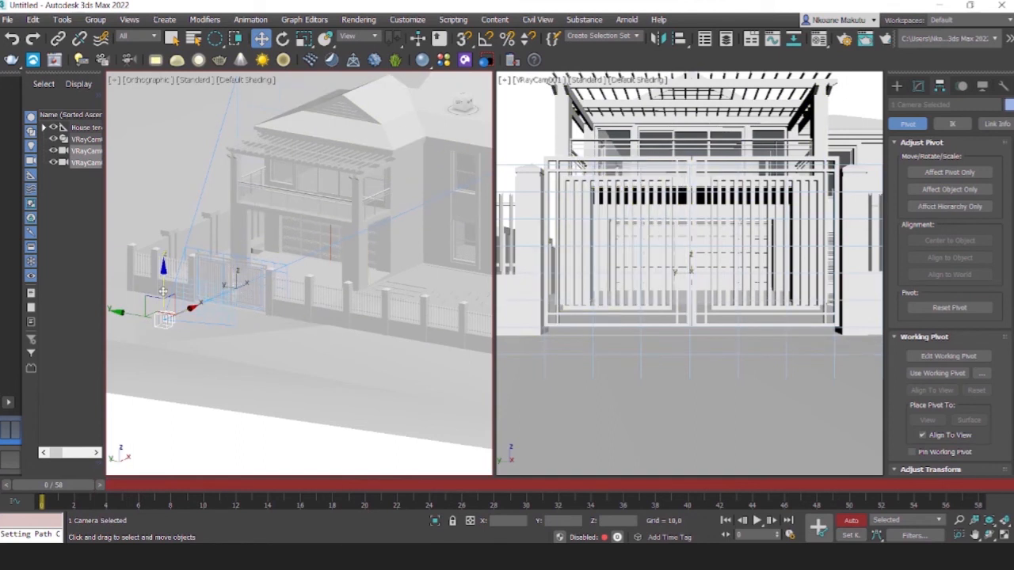
{"action": "left_click_drag", "start_coordinate": [164, 278], "coordinate": [161, 269]}
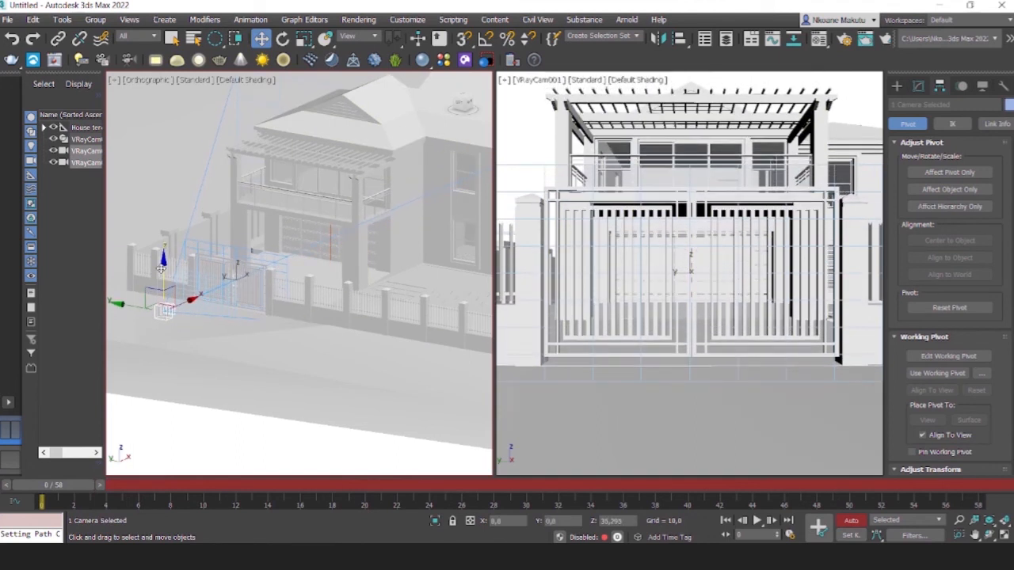
Deselect the camera, play the animation through the VRayCam001 view, and return to frame 0.
{"action": "left_click", "coordinate": [509, 133]}
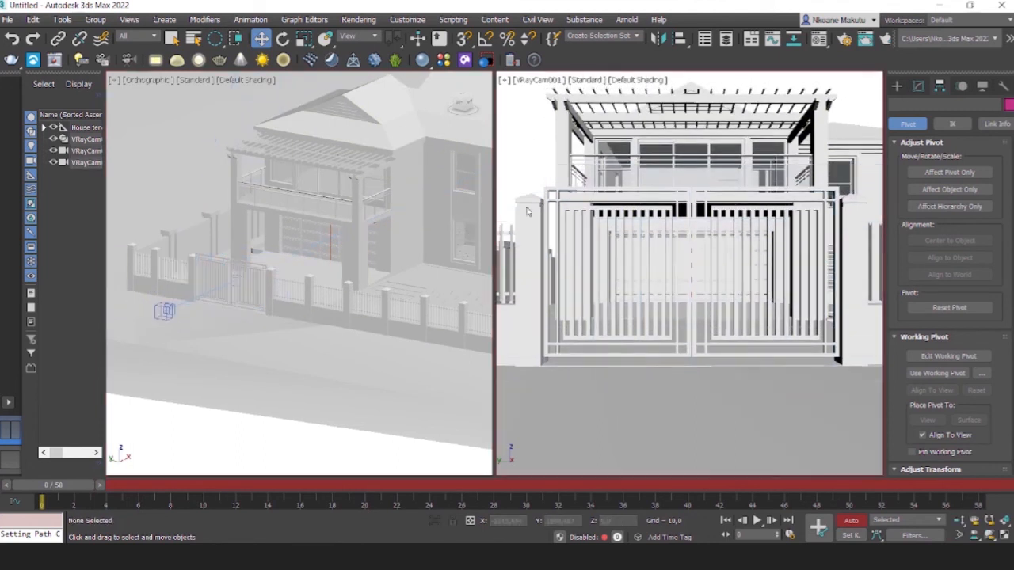
{"action": "left_click", "coordinate": [757, 521]}
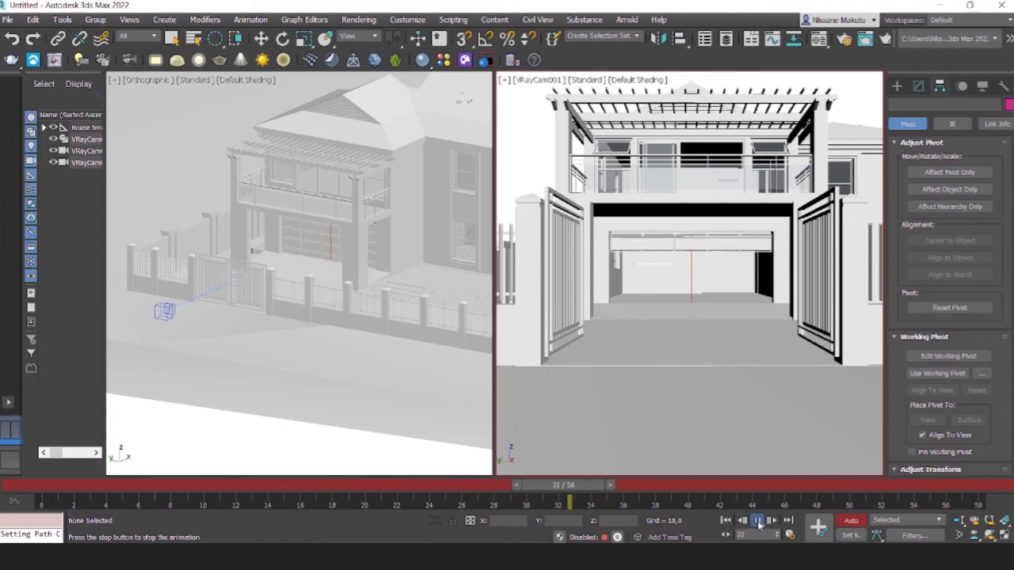
{"action": "left_click_drag", "start_coordinate": [752, 485], "coordinate": [77, 505]}
Switch the working viewport to a Top view in wireframe, framing the camera, gate and front of the house.
{"action": "key", "text": "w"}
{"action": "key", "text": "t"}
{"action": "scroll", "coordinate": [309, 261], "scroll_direction": "down", "scroll_amount": 2}
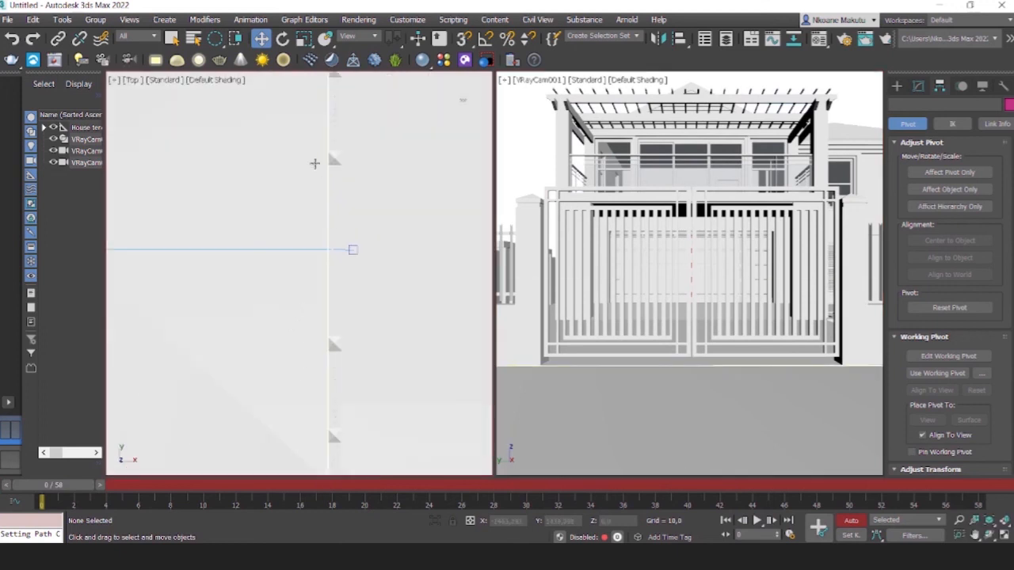
{"action": "left_click", "coordinate": [223, 81]}
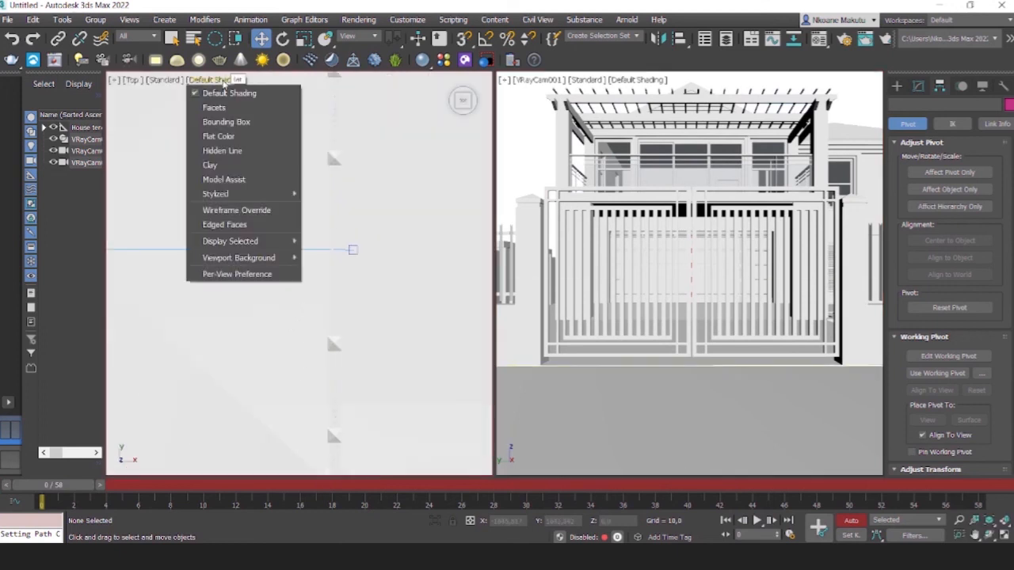
{"action": "left_click", "coordinate": [238, 209]}
{"action": "scroll", "coordinate": [373, 246], "scroll_direction": "down", "scroll_amount": 3}
{"action": "scroll", "coordinate": [366, 246], "scroll_direction": "up", "scroll_amount": 2}
{"action": "middle_click_drag", "start_coordinate": [396, 231], "coordinate": [287, 263]}
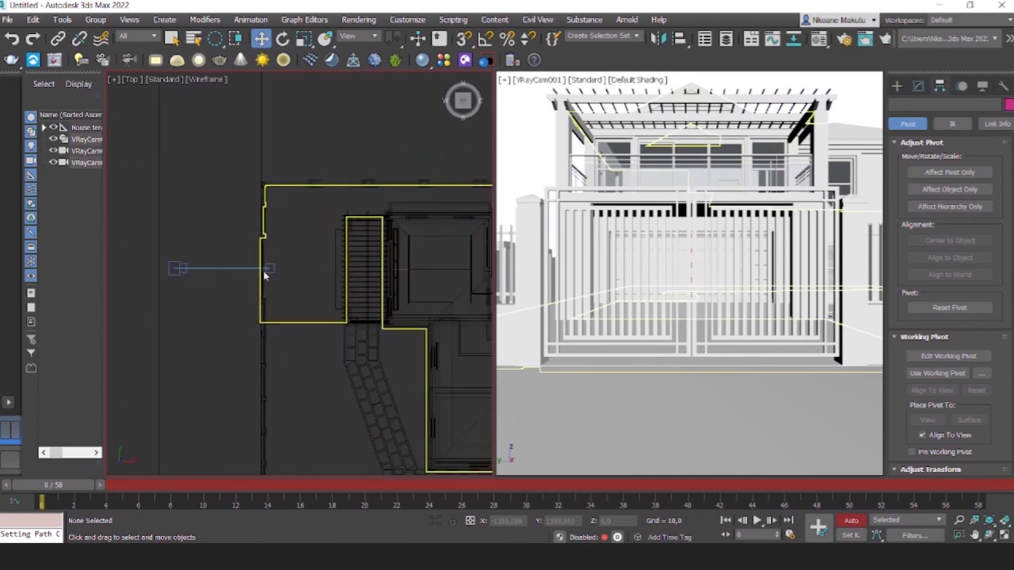
{"action": "middle_click_drag", "start_coordinate": [179, 267], "coordinate": [141, 299]}
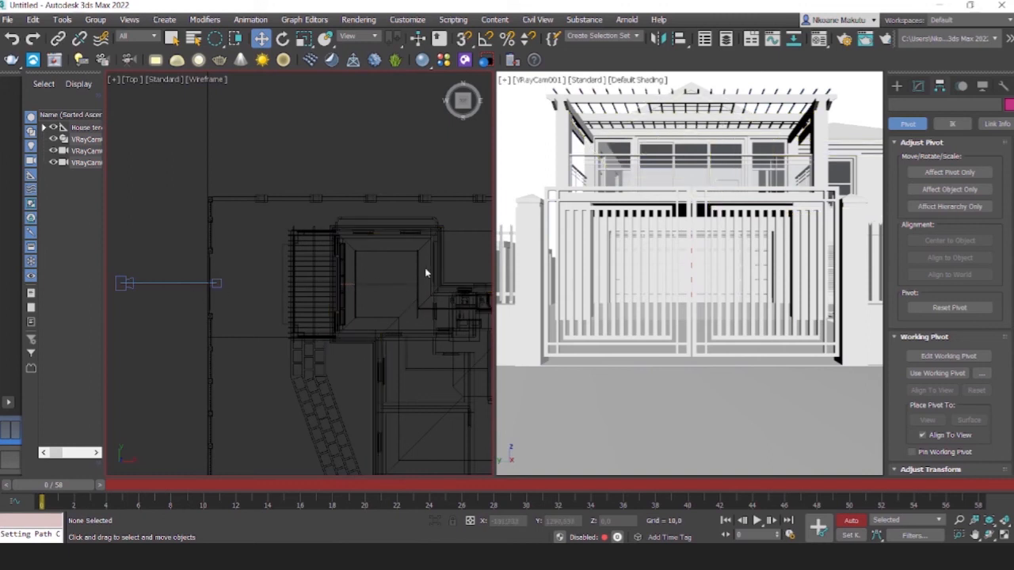
{"action": "middle_click_drag", "start_coordinate": [376, 284], "coordinate": [361, 282]}
Draw a straight line about 1461 units long from the camera through the gate into the house, and shift it toward the camera's axis.
{"action": "left_click", "coordinate": [919, 86]}
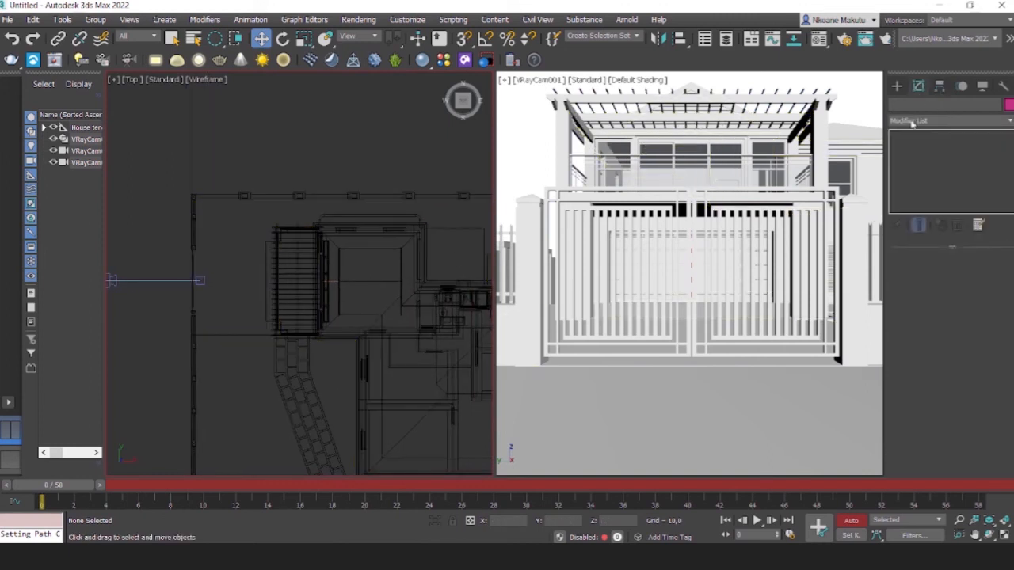
{"action": "left_click", "coordinate": [896, 85]}
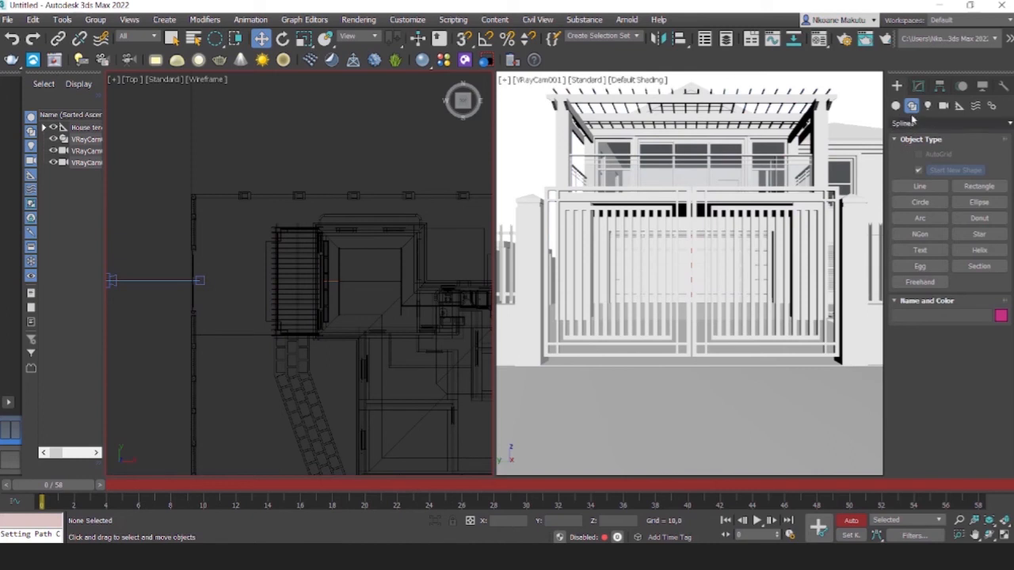
{"action": "left_click", "coordinate": [919, 187]}
{"action": "scroll", "coordinate": [150, 272], "scroll_direction": "up", "scroll_amount": 3}
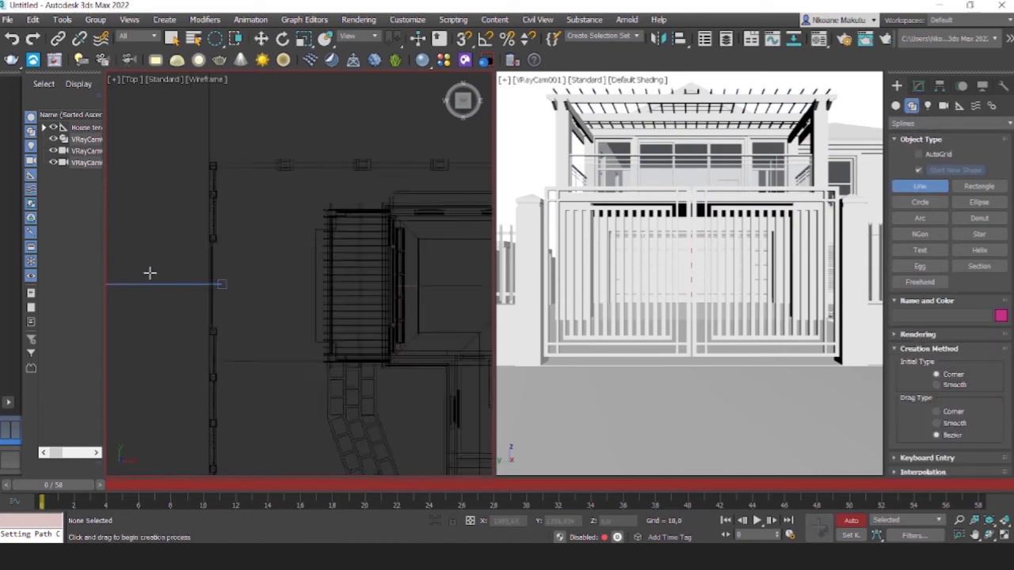
{"action": "middle_click_drag", "start_coordinate": [122, 287], "coordinate": [144, 282]}
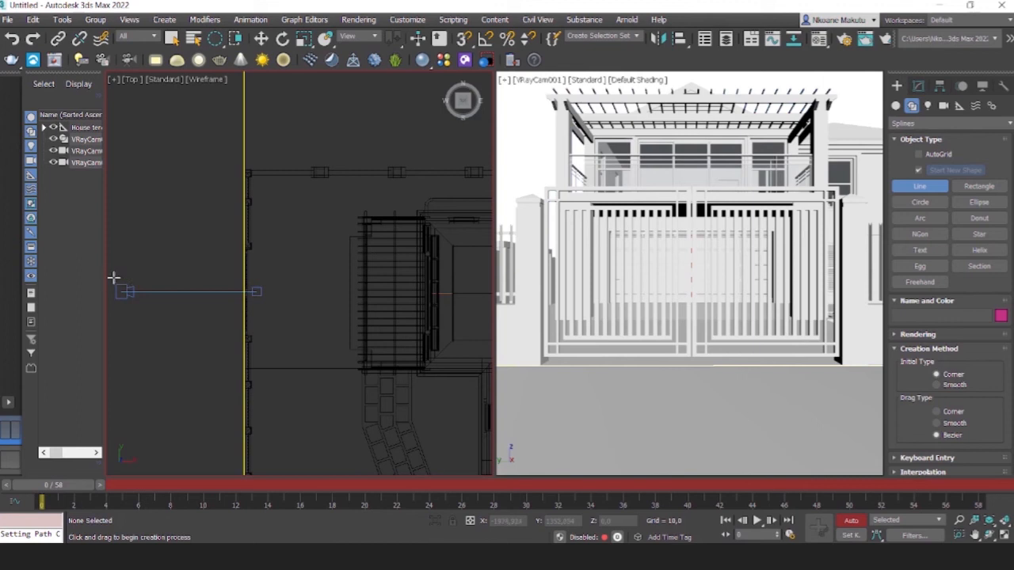
{"action": "left_click", "coordinate": [115, 278]}
{"action": "scroll", "coordinate": [358, 274], "scroll_direction": "down", "scroll_amount": 2}
{"action": "middle_click_drag", "start_coordinate": [349, 275], "coordinate": [278, 283]}
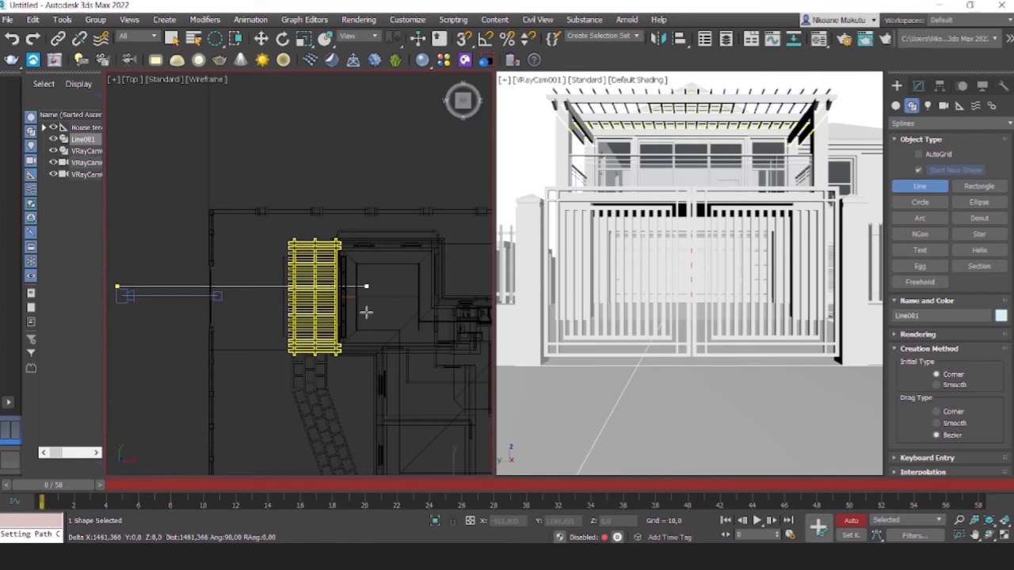
{"action": "left_click", "coordinate": [366, 312], "text": "shift"}
{"action": "right_click", "coordinate": [380, 308]}
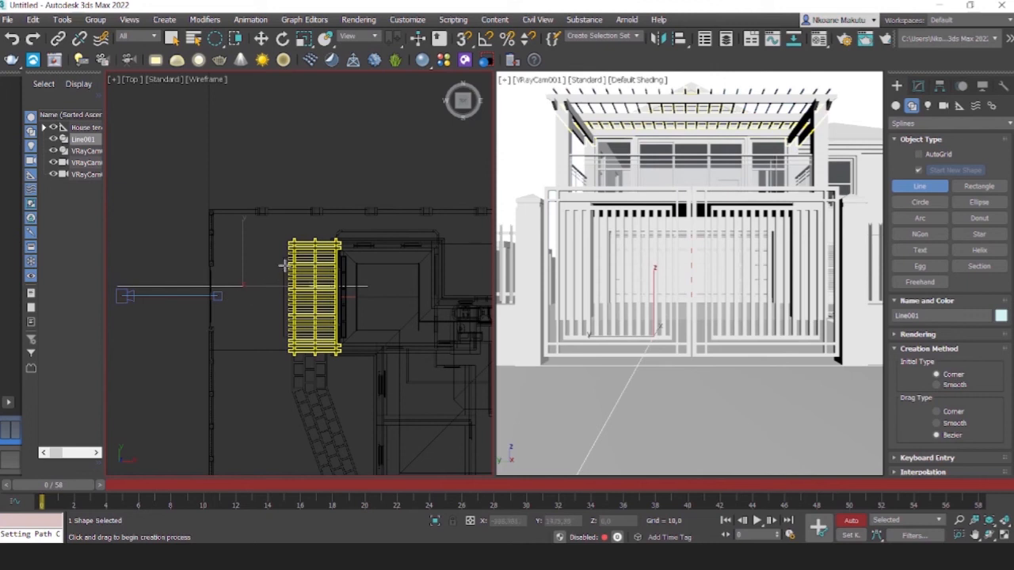
{"action": "key", "text": "w"}
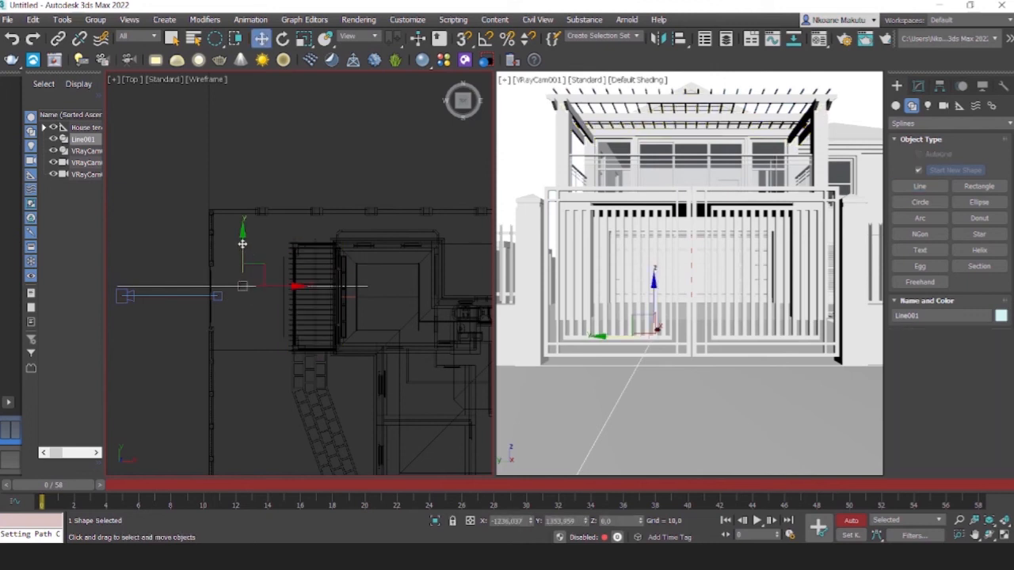
{"action": "left_click_drag", "start_coordinate": [242, 246], "coordinate": [240, 251]}
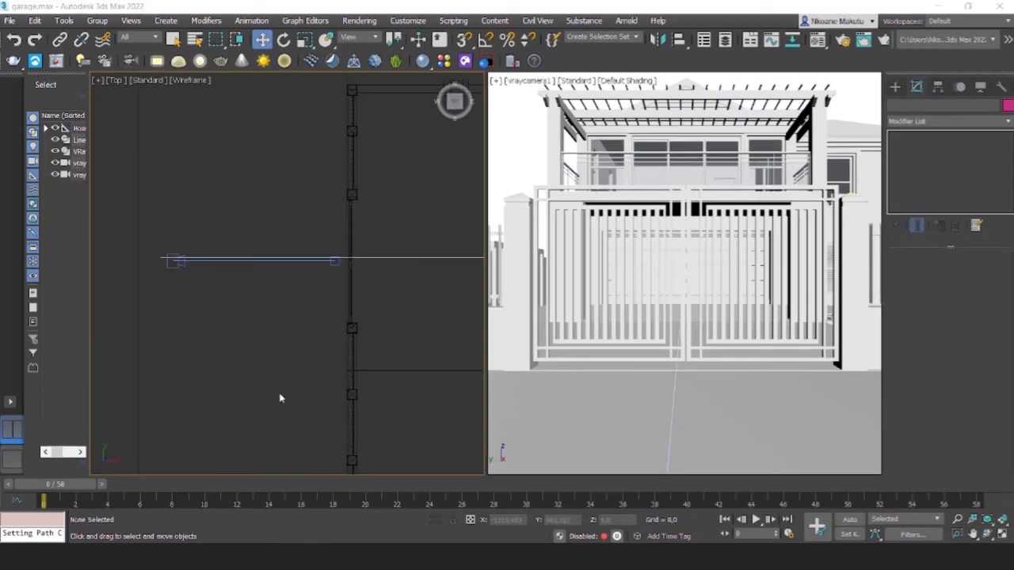
Display the working viewport in shaded orthographic view and raise the path line about 106 units to the camera's height.
{"action": "scroll", "coordinate": [407, 287], "scroll_direction": "down", "scroll_amount": 2}
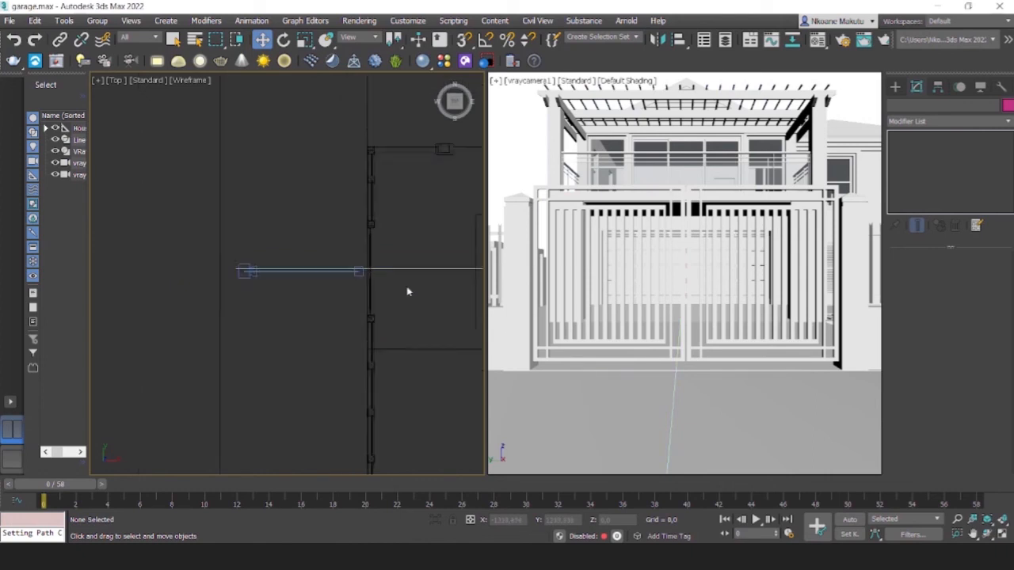
{"action": "scroll", "coordinate": [292, 297], "scroll_direction": "down", "scroll_amount": 2}
{"action": "left_click", "coordinate": [304, 277]}
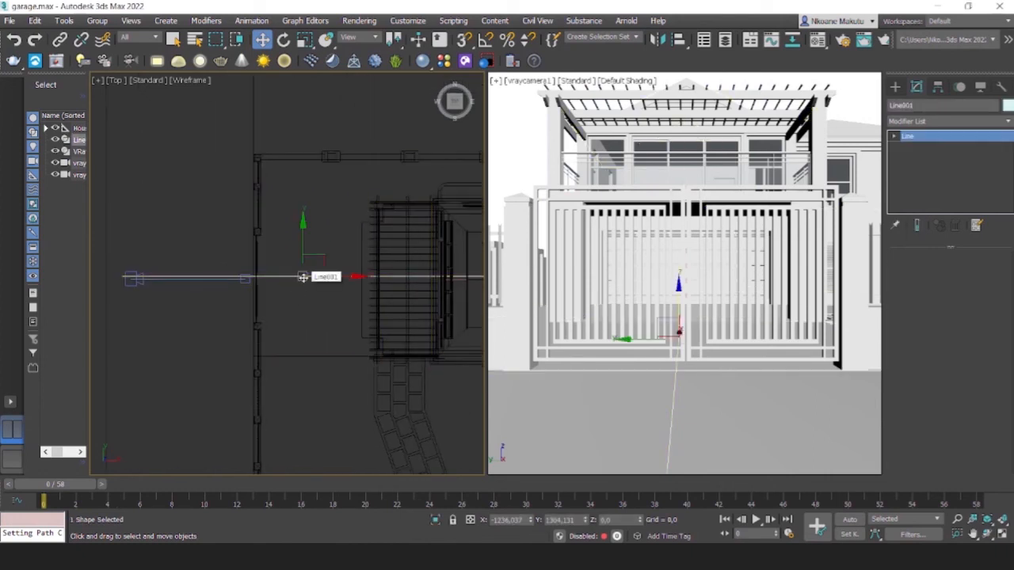
{"action": "scroll", "coordinate": [133, 279], "scroll_direction": "up", "scroll_amount": 2}
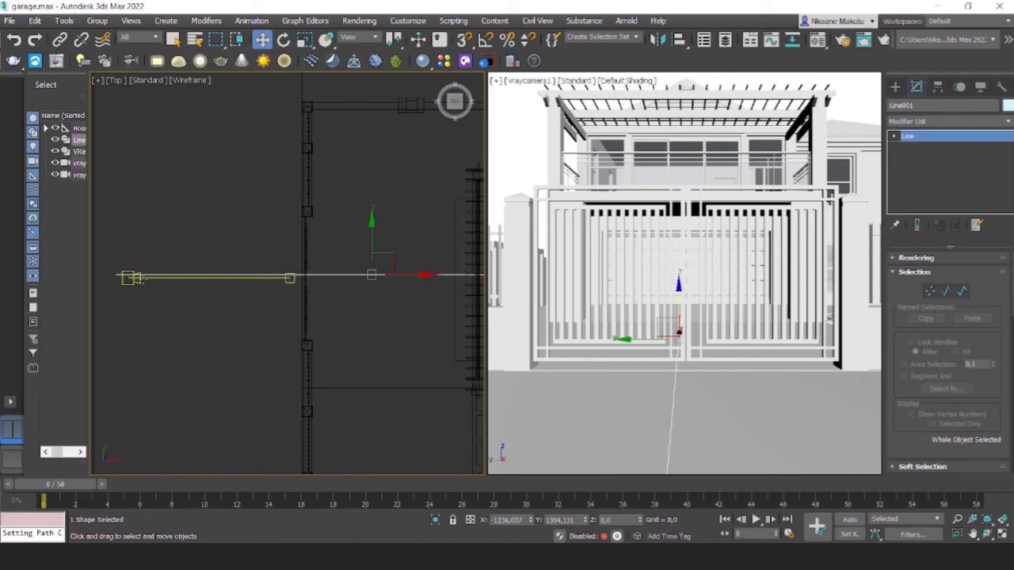
{"action": "scroll", "coordinate": [146, 278], "scroll_direction": "down", "scroll_amount": 1}
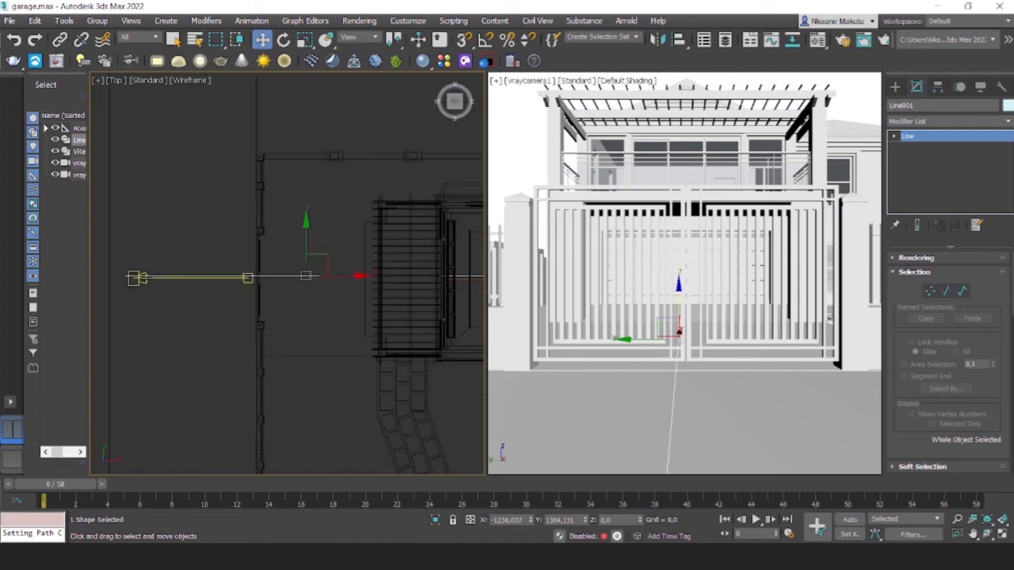
{"action": "middle_click_drag", "start_coordinate": [346, 292], "coordinate": [216, 115]}
{"action": "left_click", "coordinate": [215, 82]}
{"action": "left_click", "coordinate": [214, 95]}
{"action": "mouse_move", "coordinate": [238, 206]}
{"action": "middle_mouse_down", "text": "alt"}
{"action": "mouse_move", "coordinate": [268, 262]}
{"action": "mouse_move", "coordinate": [299, 252]}
{"action": "middle_mouse_up", "text": "alt"}
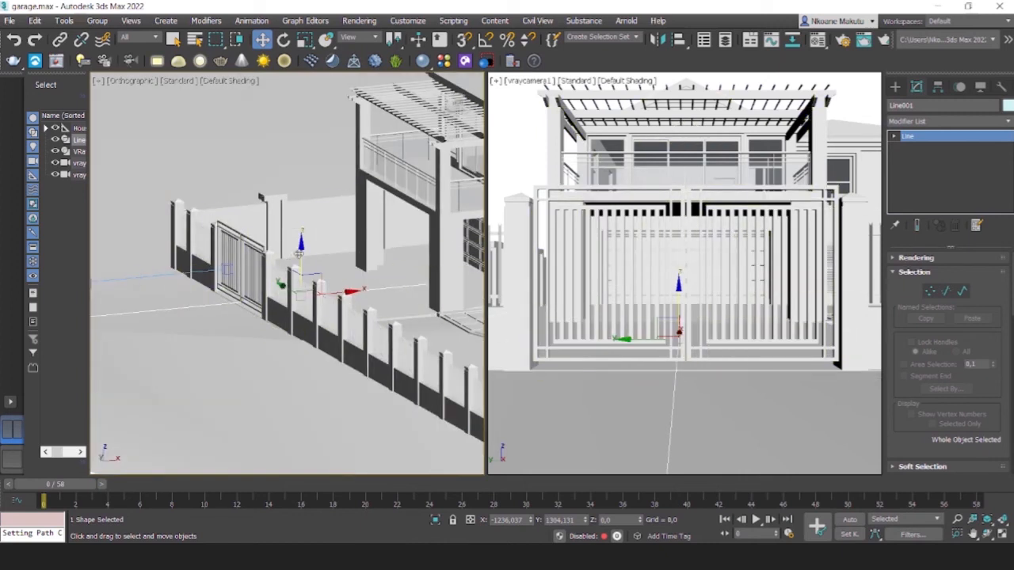
{"action": "left_click_drag", "start_coordinate": [302, 250], "coordinate": [309, 215]}
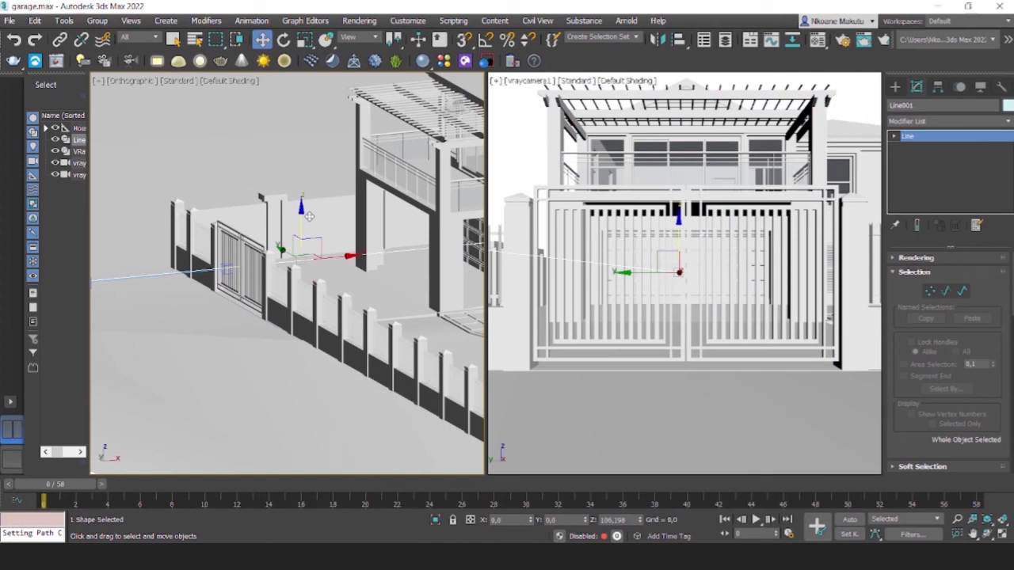
Assign the raised line as the motion path of the vraycamera1 camera with the Walkthrough Assistant.
{"action": "middle_click_drag", "start_coordinate": [259, 263], "coordinate": [319, 257]}
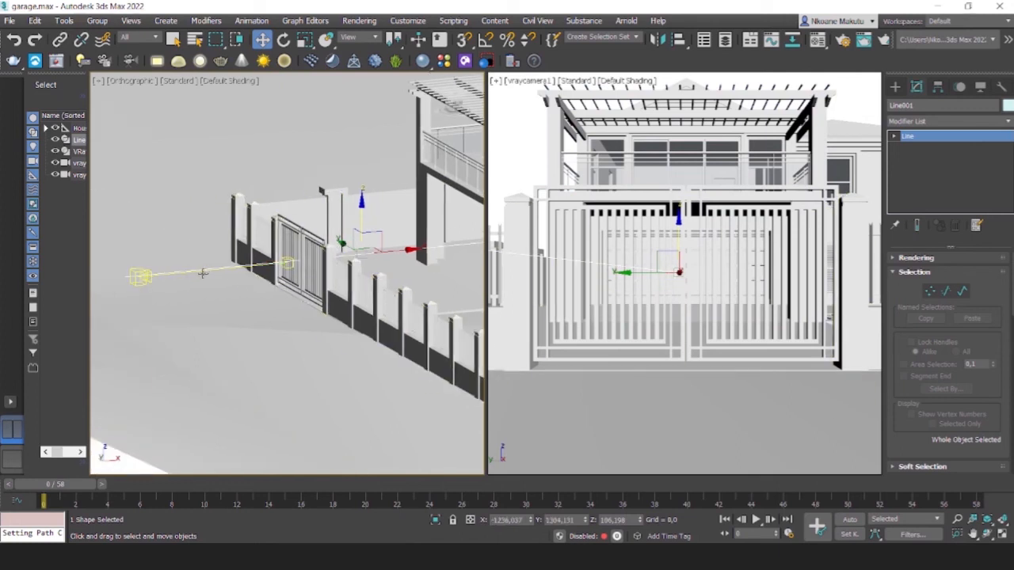
{"action": "middle_click_drag", "start_coordinate": [220, 270], "coordinate": [236, 271], "text": "alt"}
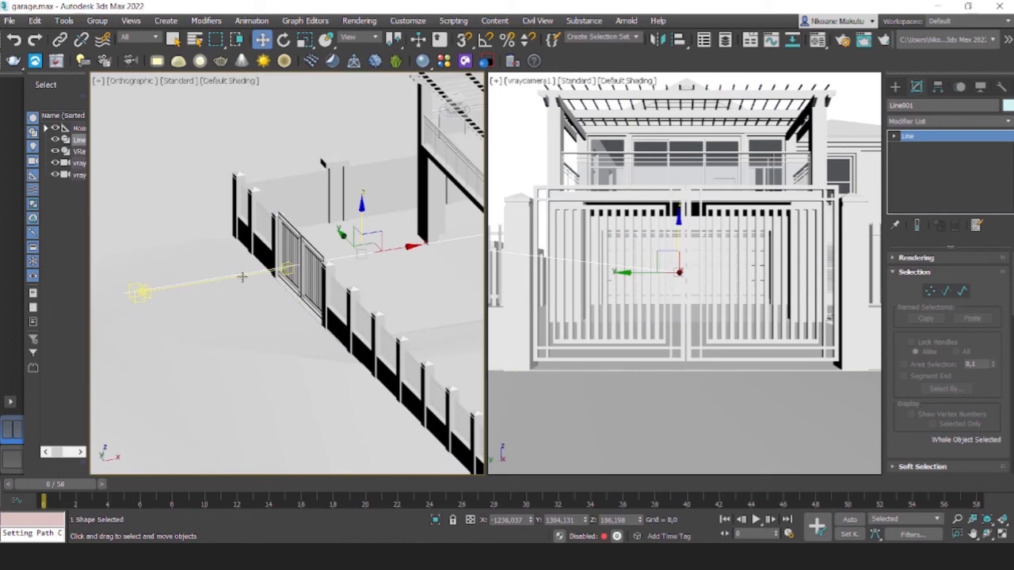
{"action": "left_click", "coordinate": [243, 276]}
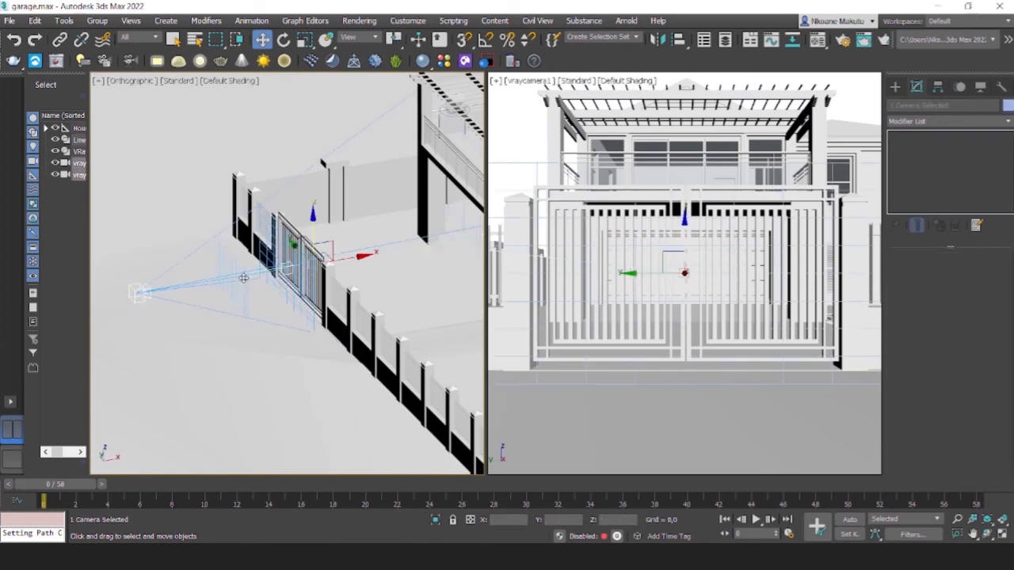
{"action": "left_click", "coordinate": [251, 21]}
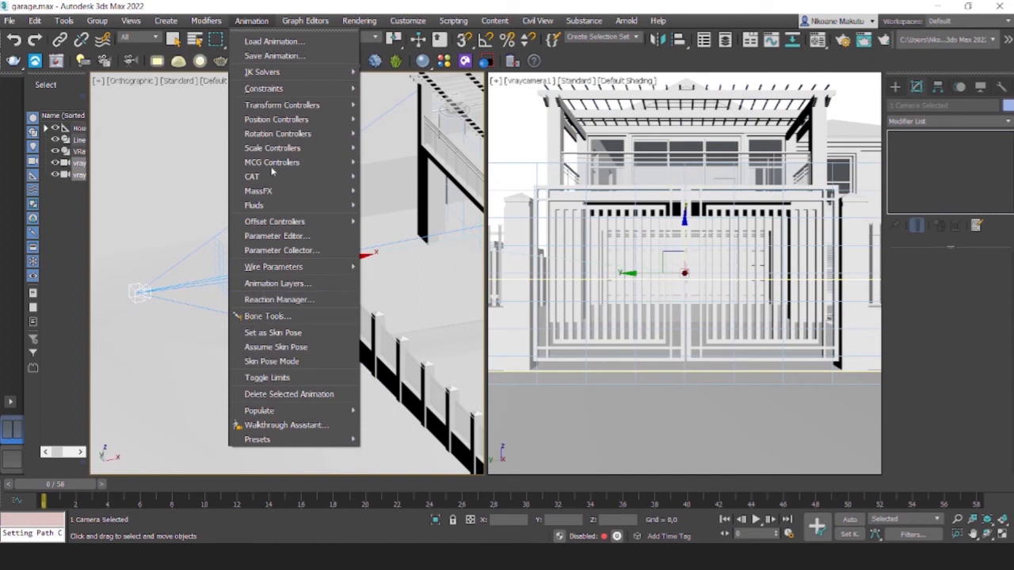
{"action": "left_click", "coordinate": [309, 427]}
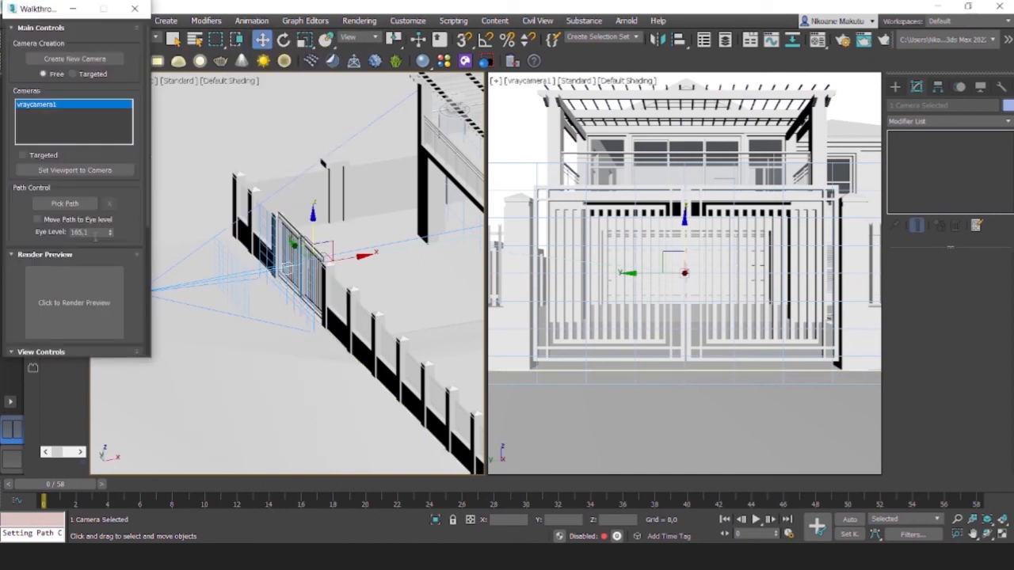
{"action": "left_click", "coordinate": [70, 204]}
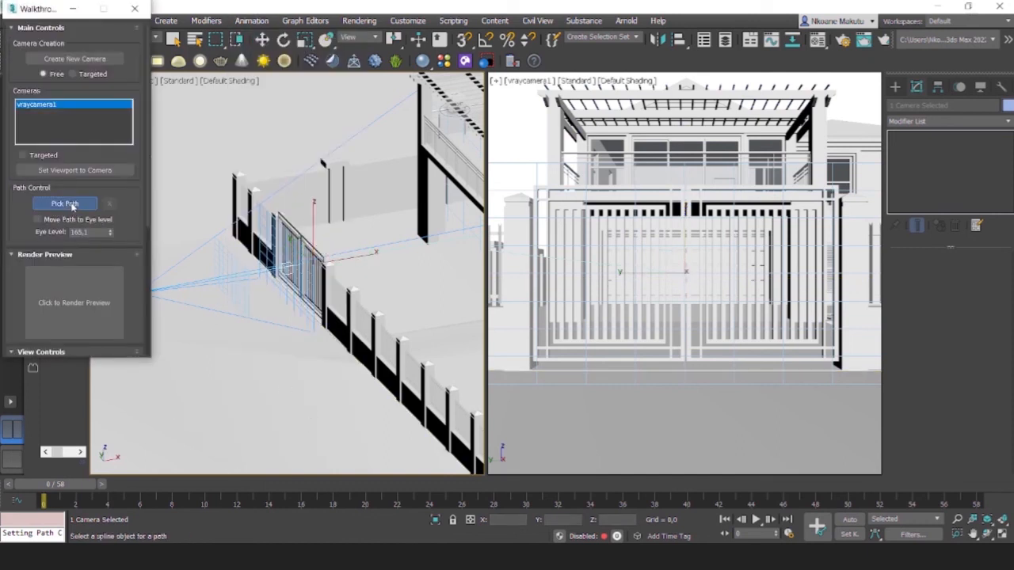
{"action": "left_click", "coordinate": [354, 255]}
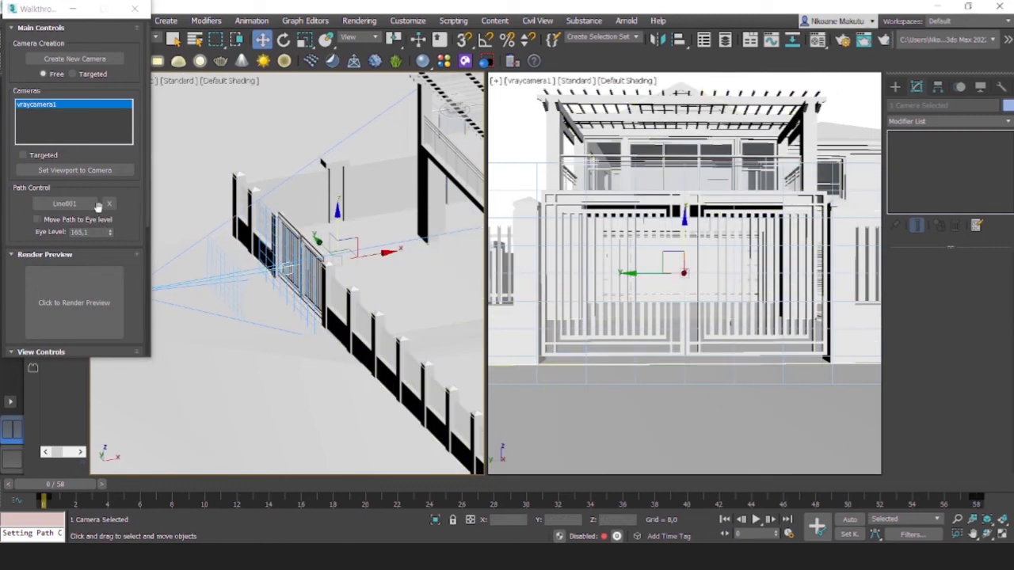
{"action": "left_click", "coordinate": [135, 9]}
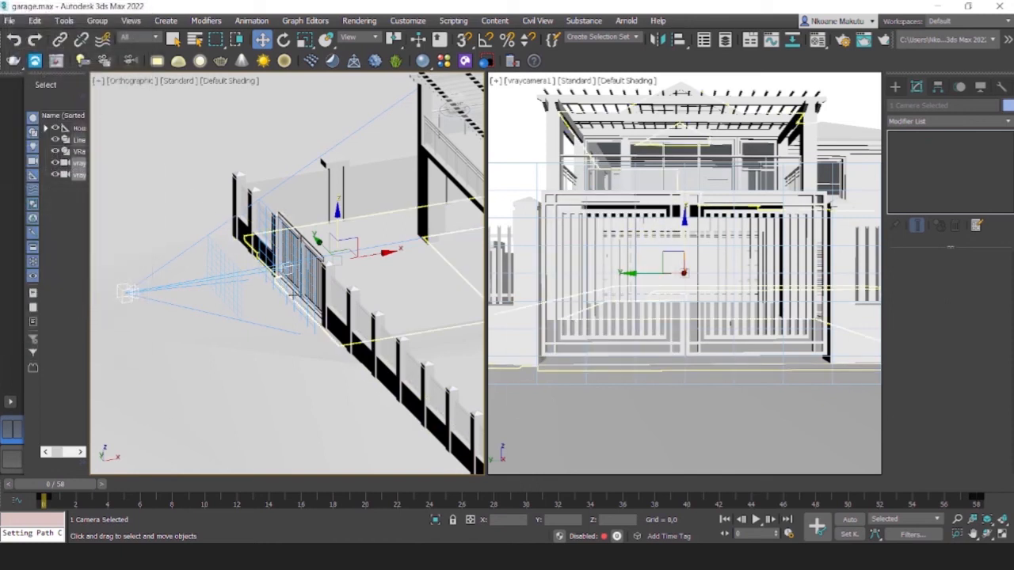
Return the working viewport to a wireframe Top view and clear the selection.
{"action": "key", "text": "t"}
{"action": "left_click", "coordinate": [210, 84]}
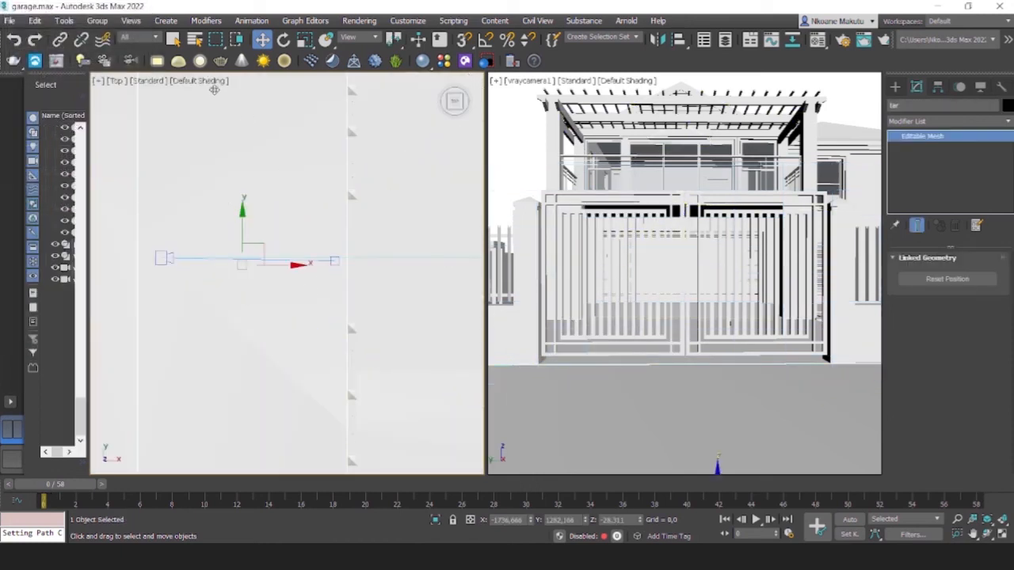
{"action": "left_click", "coordinate": [214, 82]}
{"action": "left_click", "coordinate": [222, 210]}
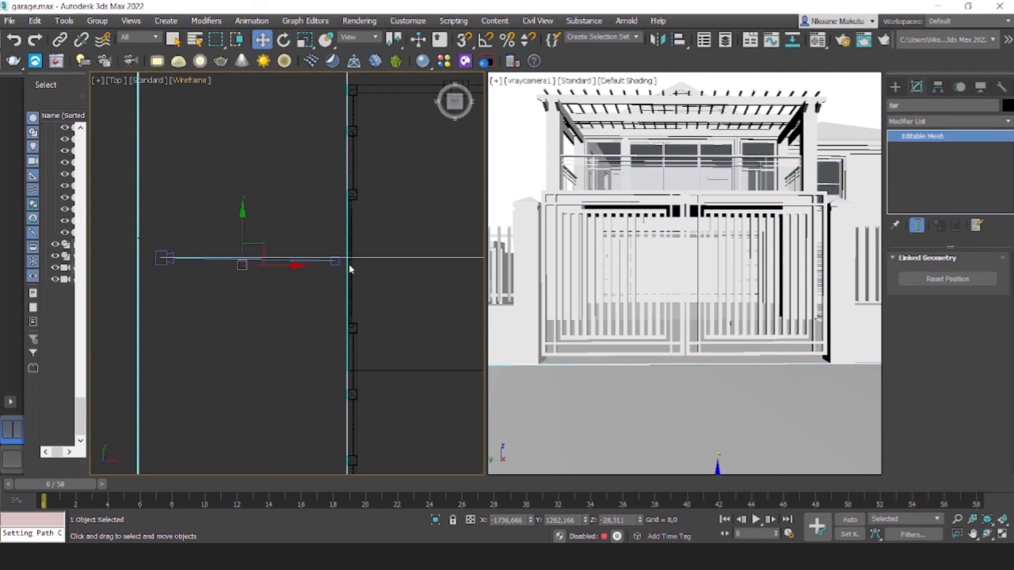
{"action": "left_click", "coordinate": [297, 309]}
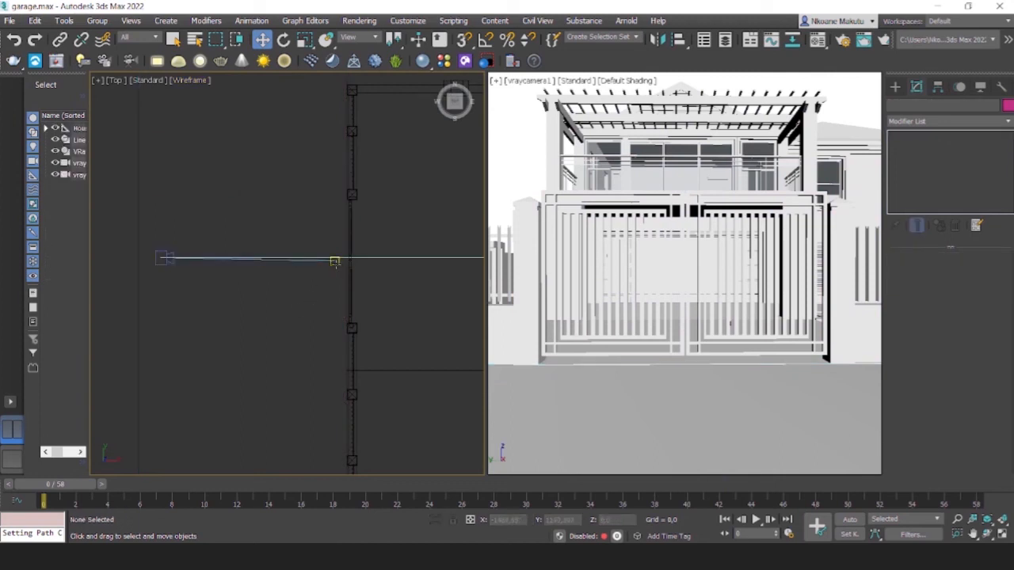
Try to make the vraycamera1 camera untargeted by toggling its Targeted option.
{"action": "left_click", "coordinate": [334, 262]}
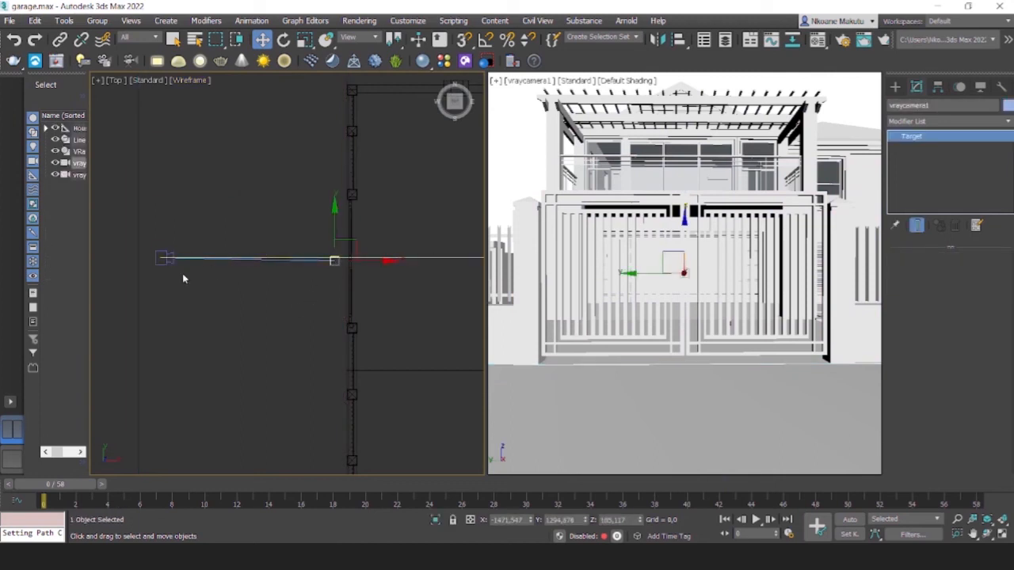
{"action": "left_click", "coordinate": [165, 258]}
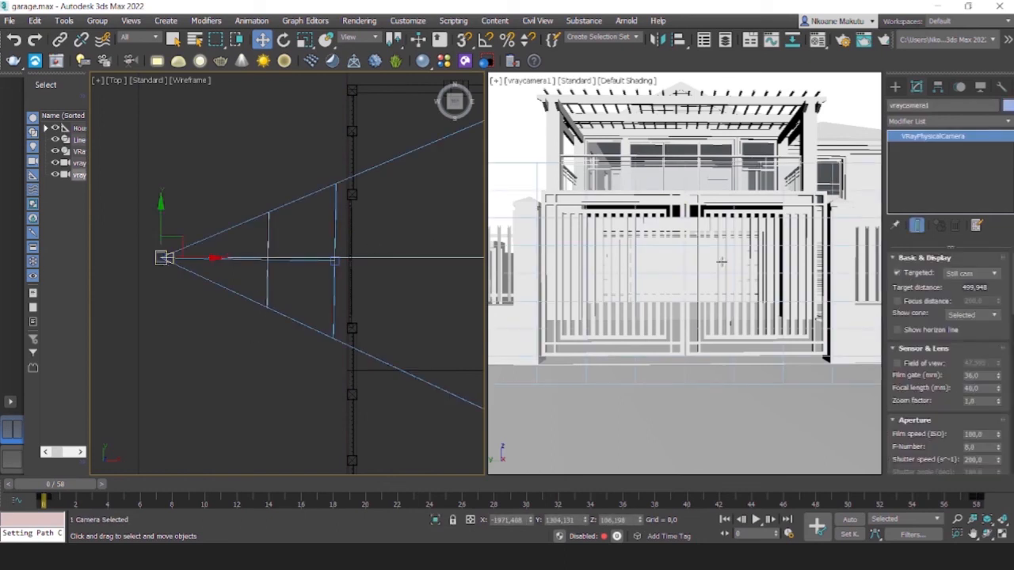
{"action": "left_click", "coordinate": [898, 273]}
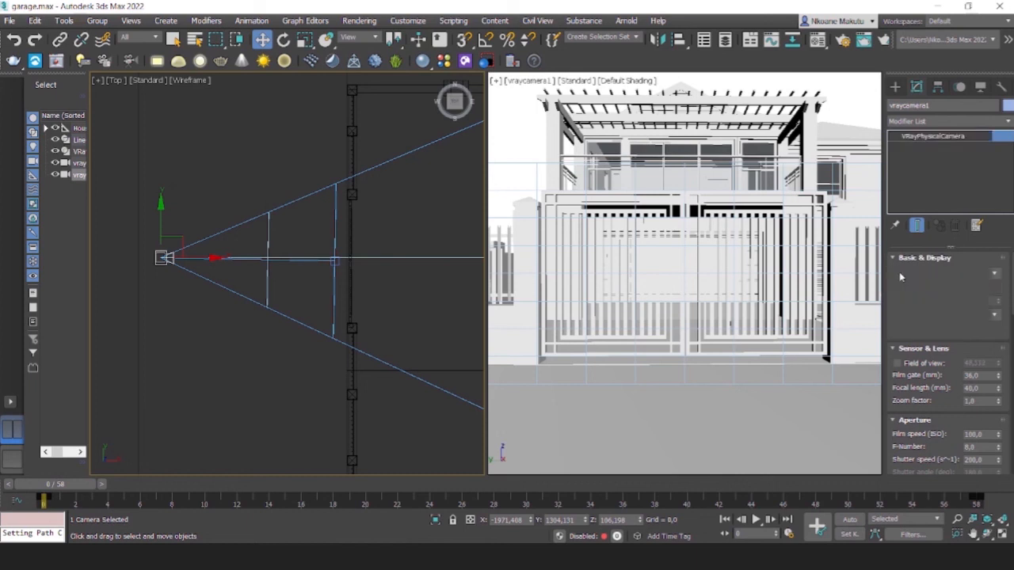
{"action": "left_click", "coordinate": [899, 273]}
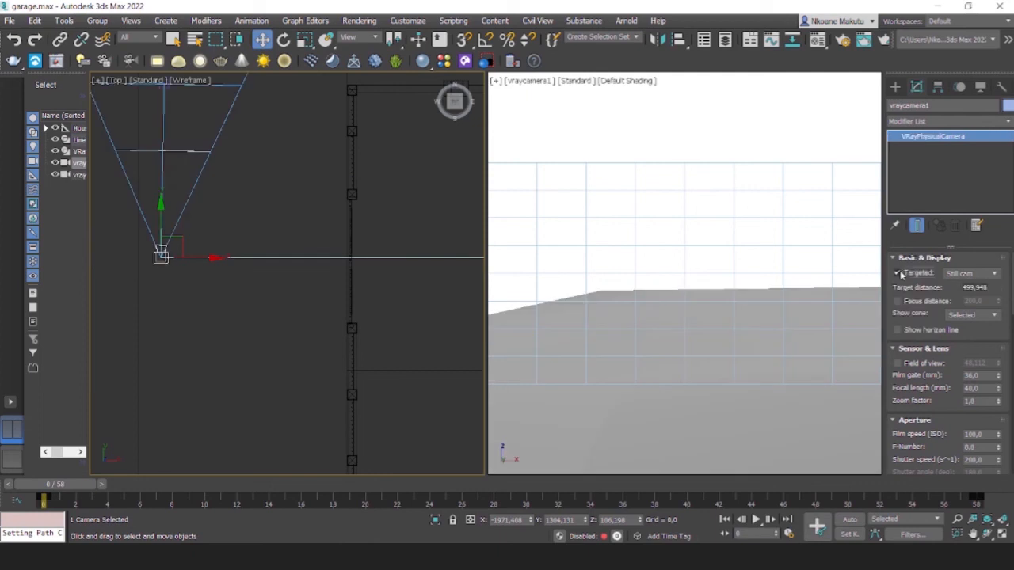
{"action": "left_click", "coordinate": [899, 273]}
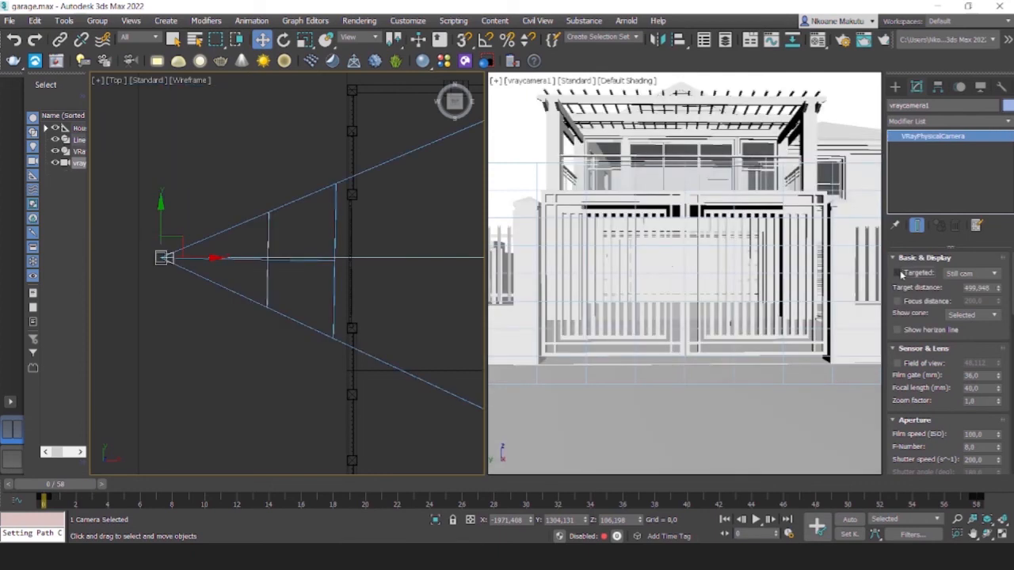
Move the vraycamera1 target along Y onto the path line, at about Y 1304.
{"action": "scroll", "coordinate": [340, 279], "scroll_direction": "up", "scroll_amount": 5}
{"action": "left_click", "coordinate": [321, 267]}
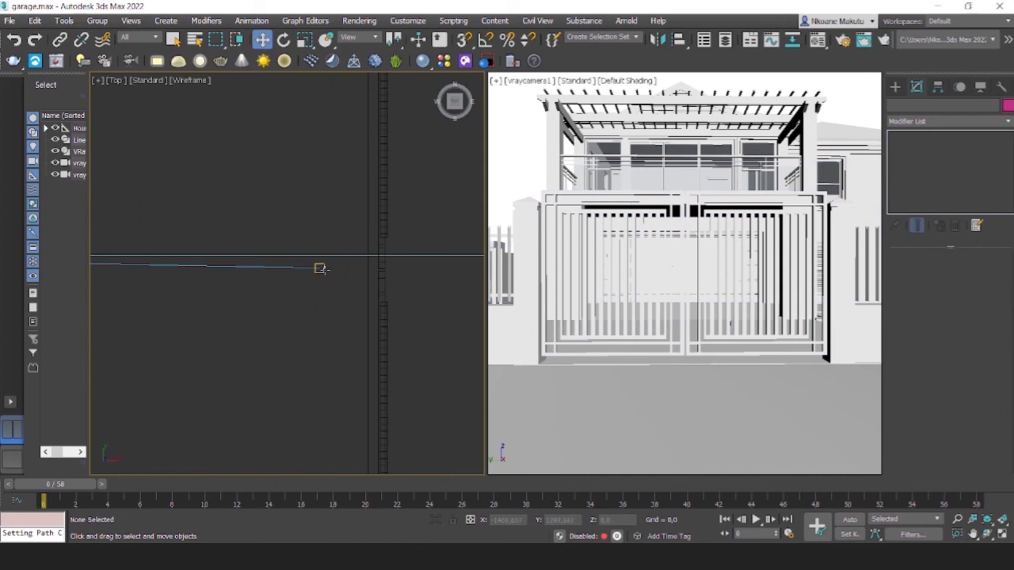
{"action": "scroll", "coordinate": [318, 264], "scroll_direction": "up", "scroll_amount": 6}
{"action": "left_click_drag", "start_coordinate": [328, 252], "coordinate": [335, 206]}
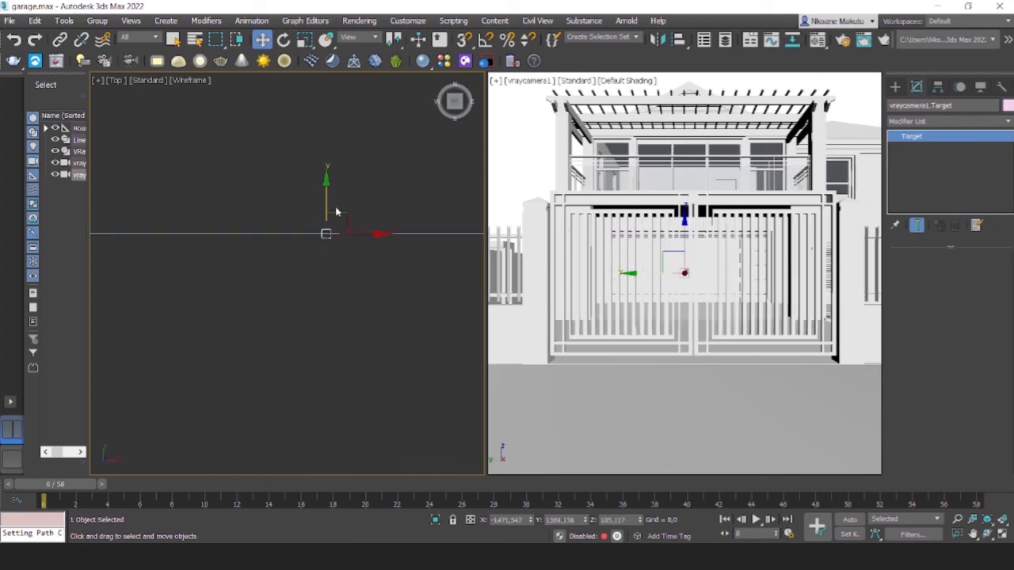
{"action": "scroll", "coordinate": [265, 324], "scroll_direction": "down", "scroll_amount": 5}
{"action": "middle_click_drag", "start_coordinate": [241, 329], "coordinate": [444, 289]}
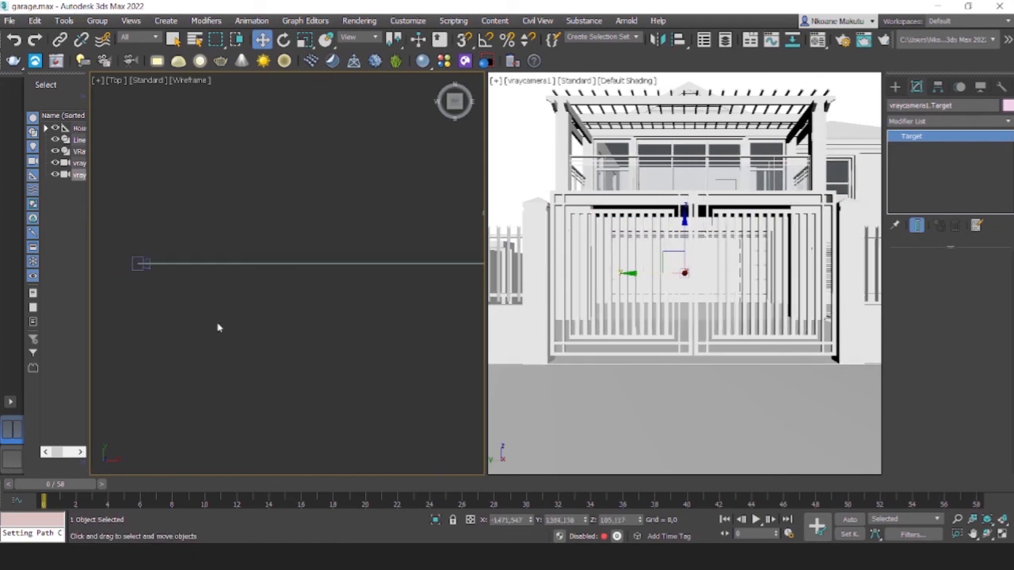
Turn off the Targeted option of the vraycamera1 camera so that it keeps facing the house, and deselect it.
{"action": "left_click", "coordinate": [79, 288]}
{"action": "left_click", "coordinate": [135, 265]}
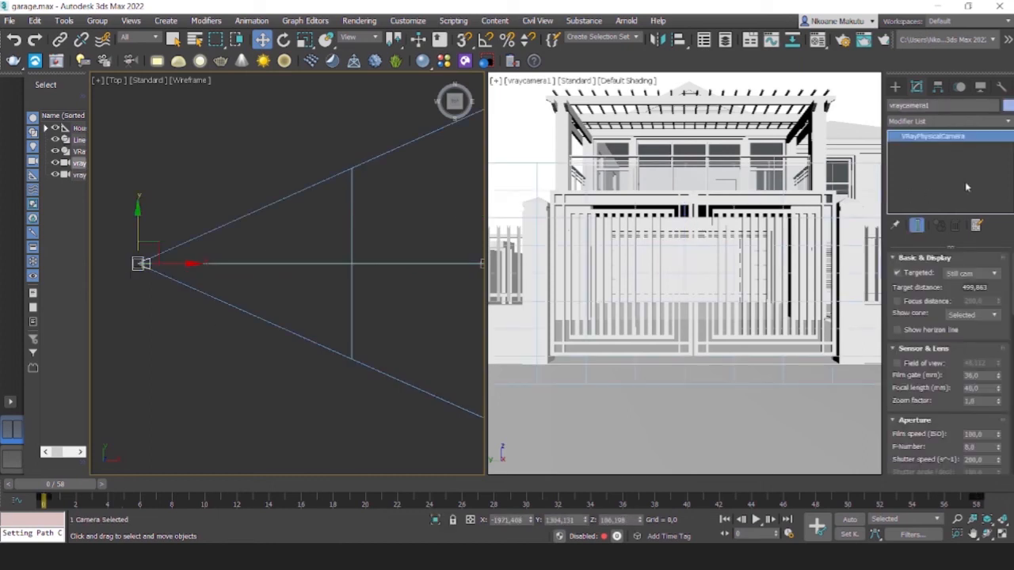
{"action": "left_click", "coordinate": [898, 274]}
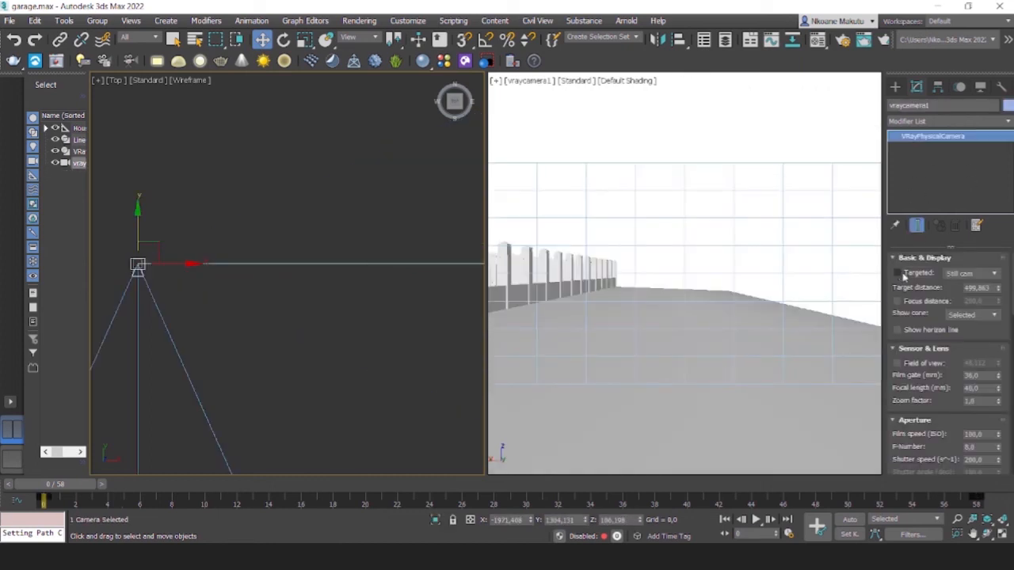
{"action": "left_click", "coordinate": [899, 273]}
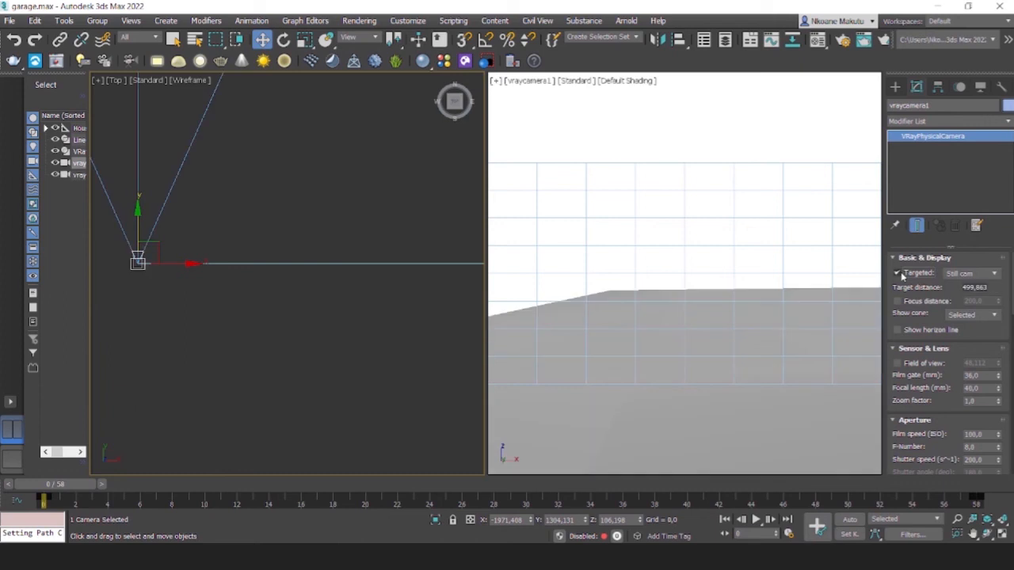
{"action": "left_click", "coordinate": [898, 273]}
{"action": "scroll", "coordinate": [218, 278], "scroll_direction": "down", "scroll_amount": 5}
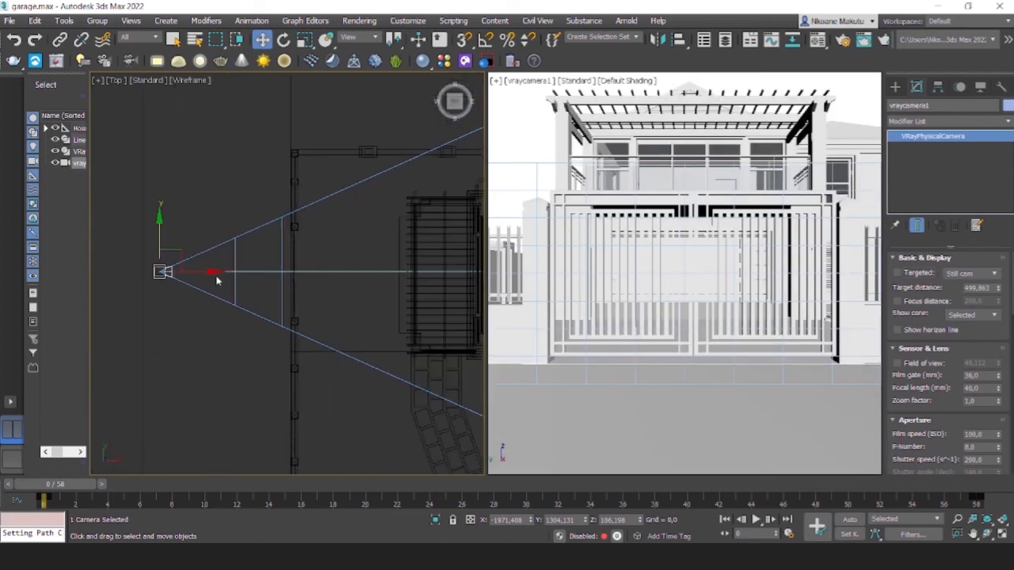
{"action": "left_click", "coordinate": [203, 332]}
Play the animation through the vraycamera1 view and stop it at frame 45, inside the garage.
{"action": "scroll", "coordinate": [290, 305], "scroll_direction": "down", "scroll_amount": 2}
{"action": "middle_click_drag", "start_coordinate": [314, 304], "coordinate": [267, 305]}
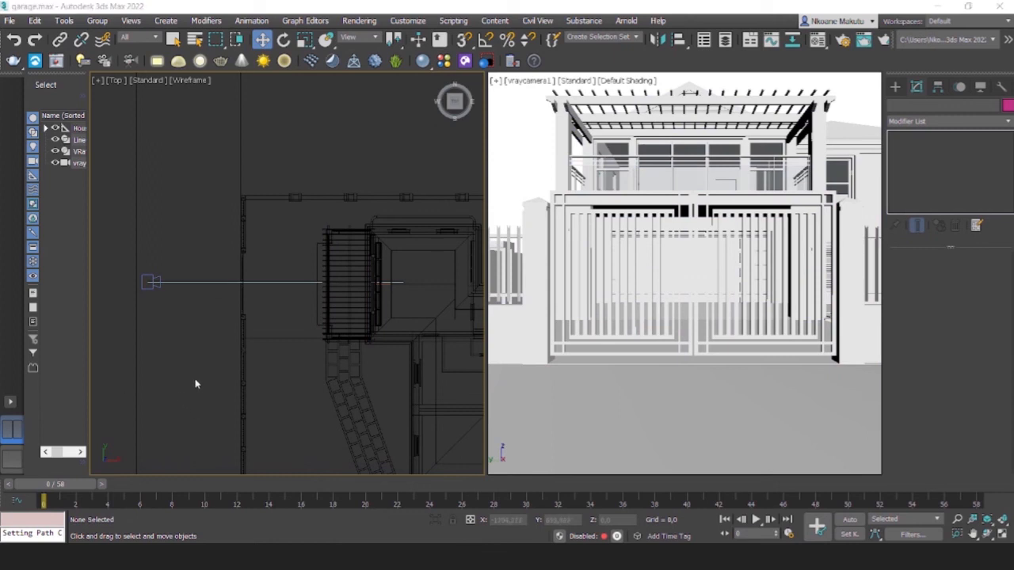
{"action": "left_click", "coordinate": [532, 149]}
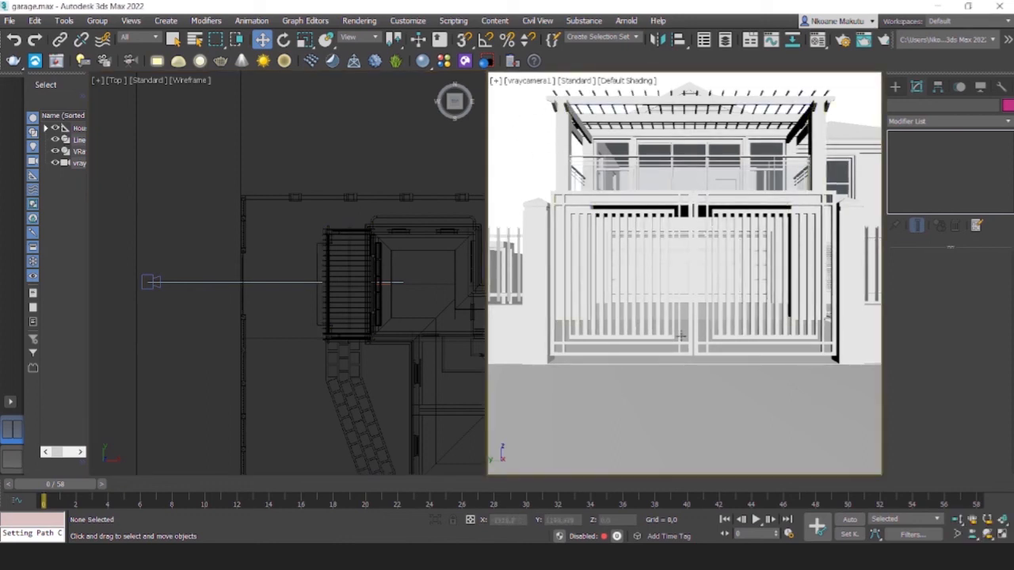
{"action": "left_click", "coordinate": [756, 520]}
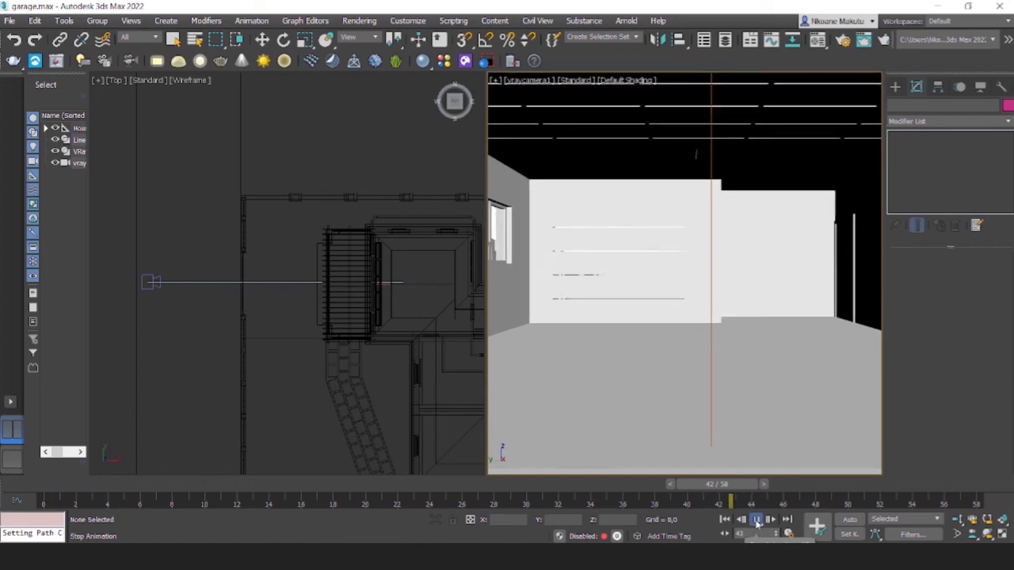
{"action": "left_click", "coordinate": [756, 519]}
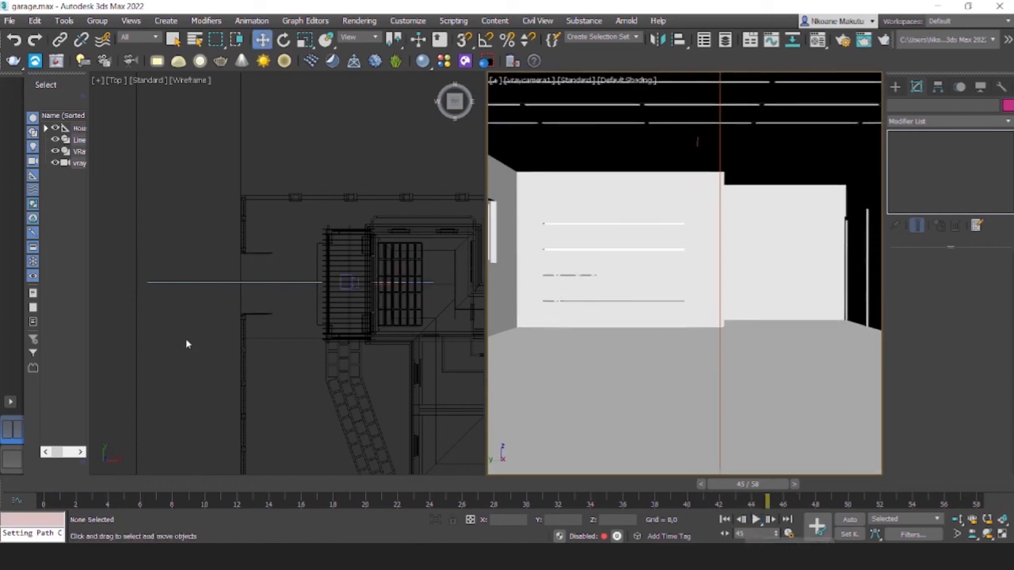
Shorten the path line by scaling it along X, and shift it about 194 units toward the street side.
{"action": "left_click", "coordinate": [279, 301]}
{"action": "left_click", "coordinate": [275, 282]}
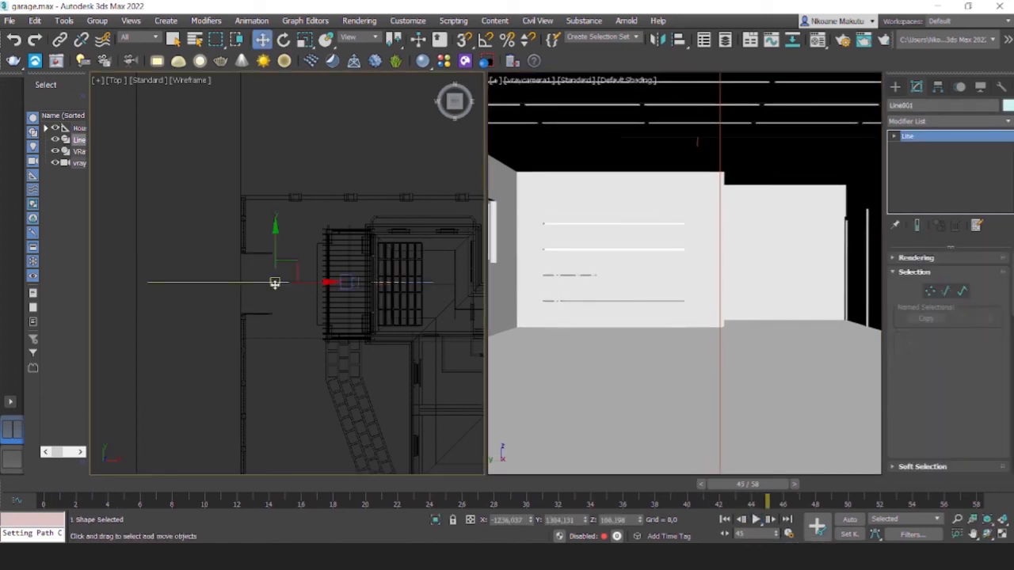
{"action": "left_click", "coordinate": [305, 40]}
{"action": "left_click_drag", "start_coordinate": [336, 283], "coordinate": [313, 287]}
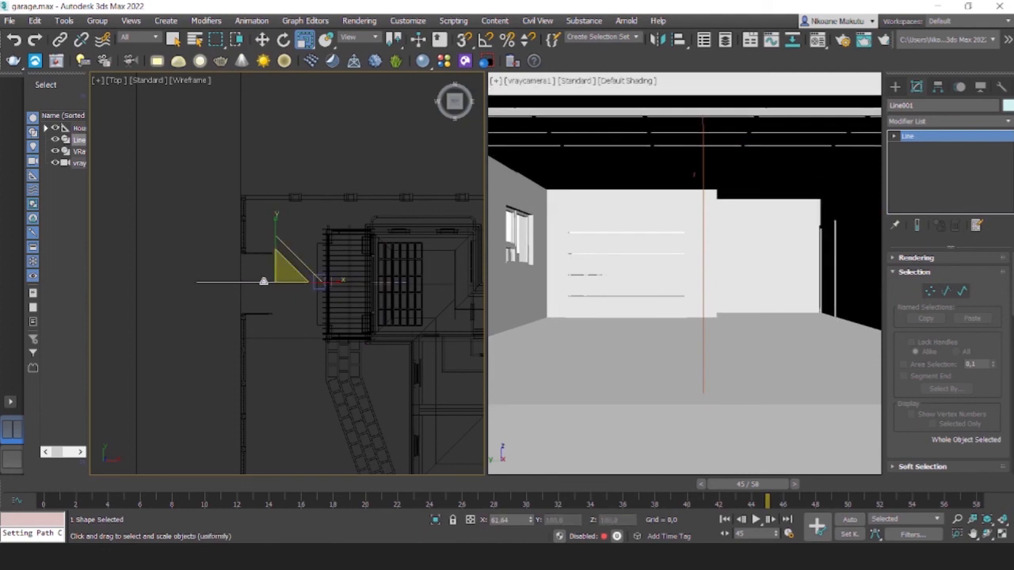
{"action": "left_click_drag", "start_coordinate": [313, 282], "coordinate": [281, 282]}
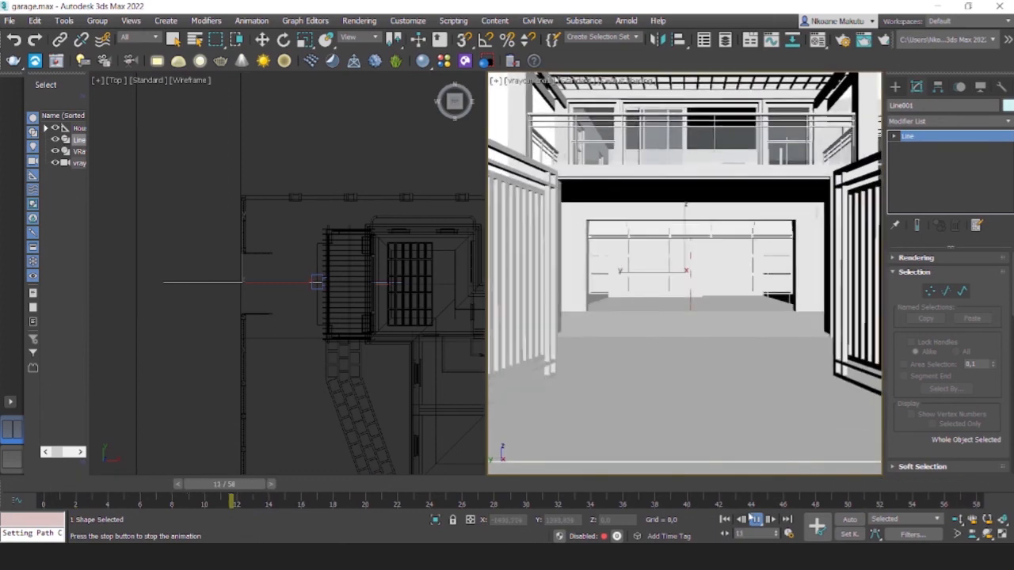
Stop the playback, return to frame 0 and clear the selection.
{"action": "left_click", "coordinate": [757, 520]}
{"action": "left_click_drag", "start_coordinate": [297, 497], "coordinate": [68, 465]}
{"action": "left_click", "coordinate": [194, 323]}
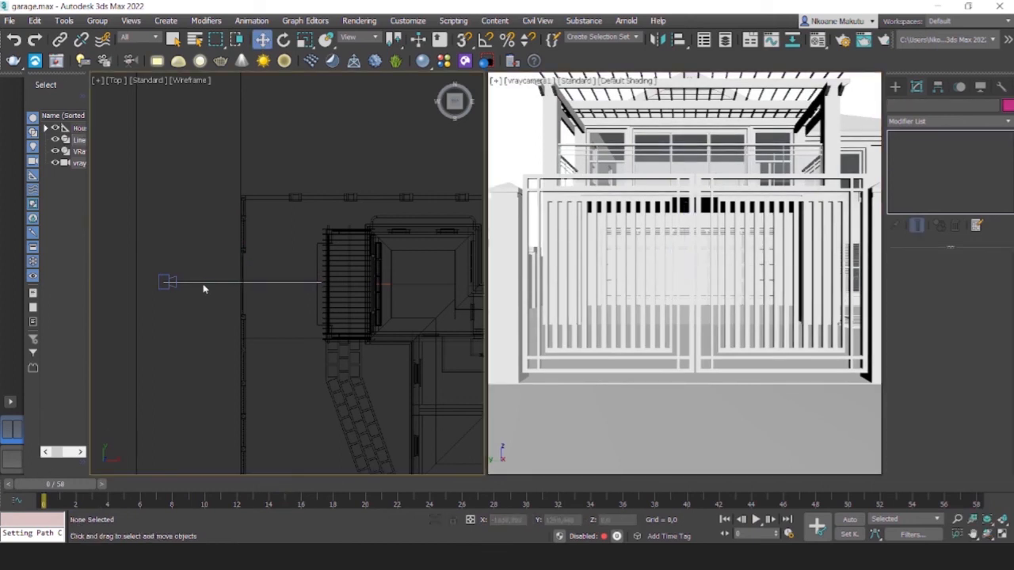
Shift the path line farther from the house to about X -1547, and play the animation through the vraycamera1 view.
{"action": "left_click", "coordinate": [256, 283]}
{"action": "left_click_drag", "start_coordinate": [277, 283], "coordinate": [262, 283]}
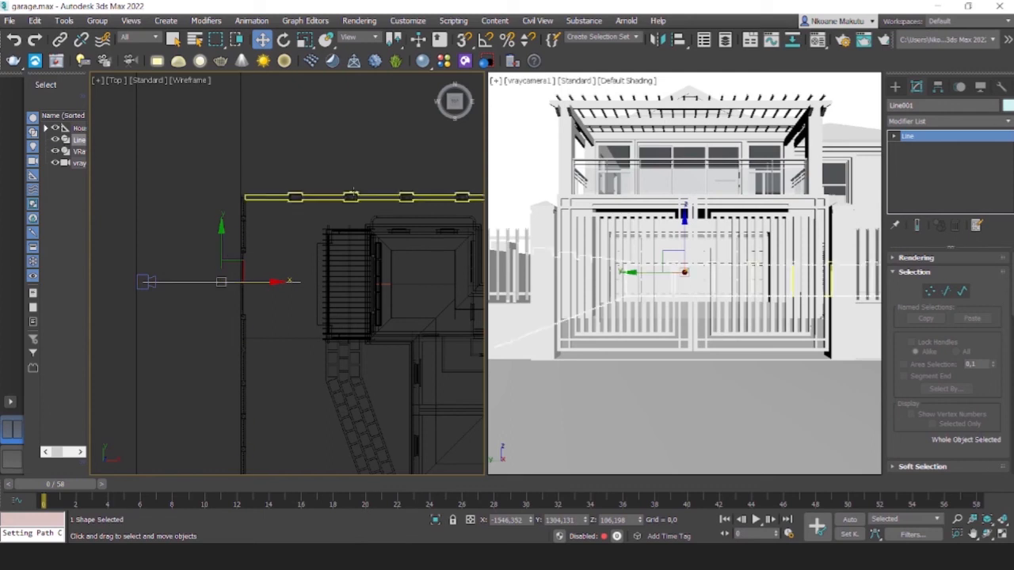
{"action": "left_click", "coordinate": [548, 161]}
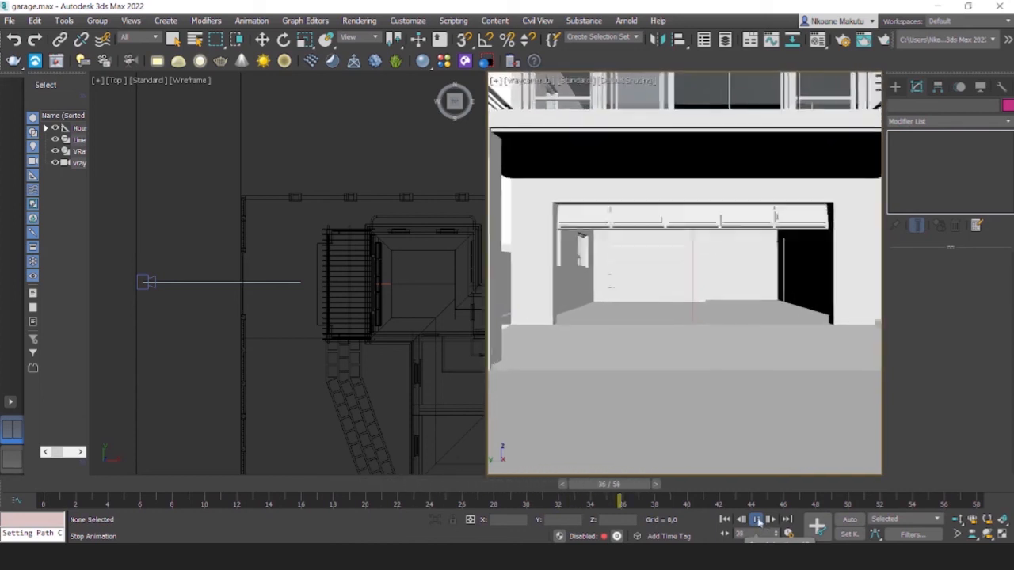
{"action": "left_click", "coordinate": [756, 520]}
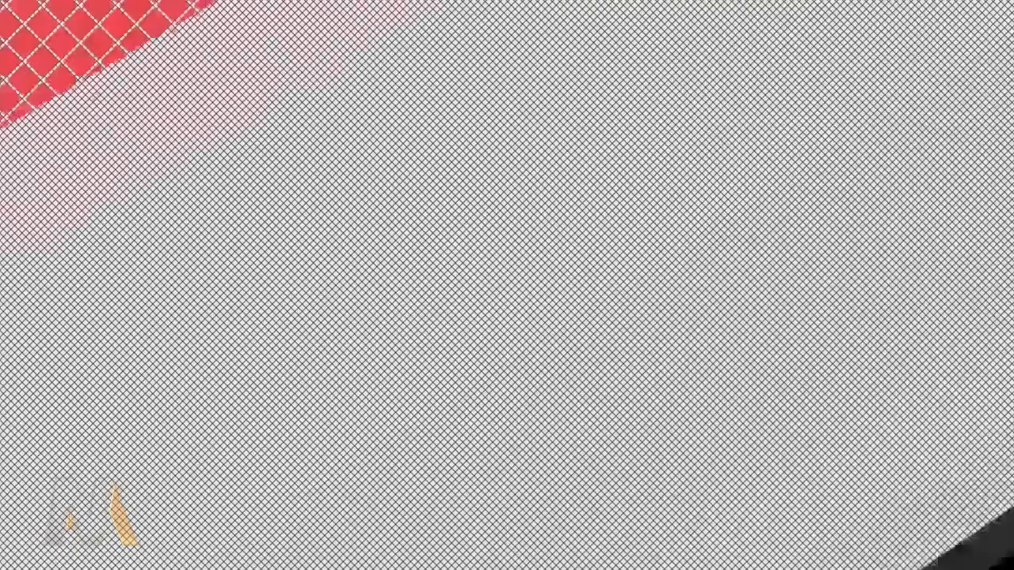